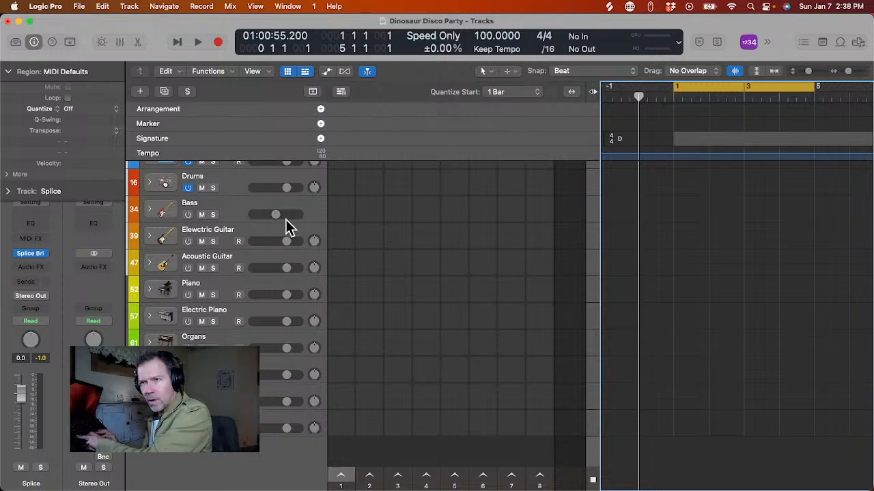
# - Reset the Bass track's volume fader to its default level
pyautogui.keyDown('alt'); pyautogui.click(279, 216); pyautogui.keyUp('alt')
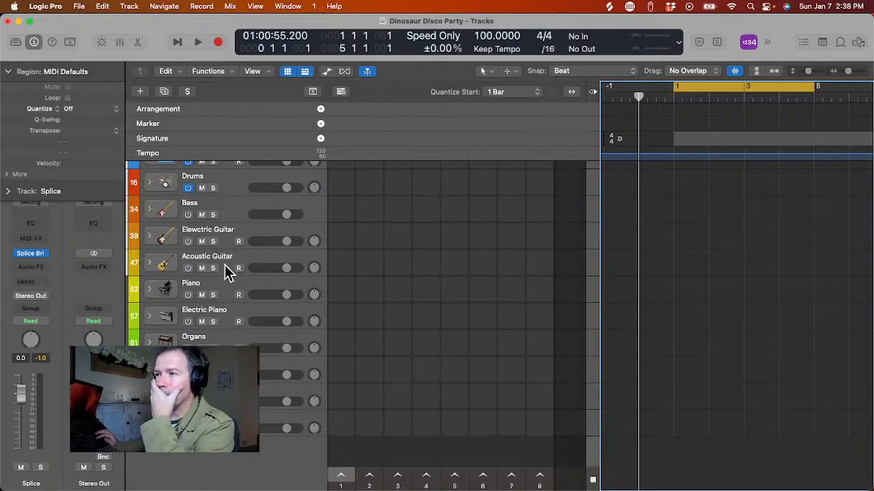
pyautogui.scroll(5, 401, 250)
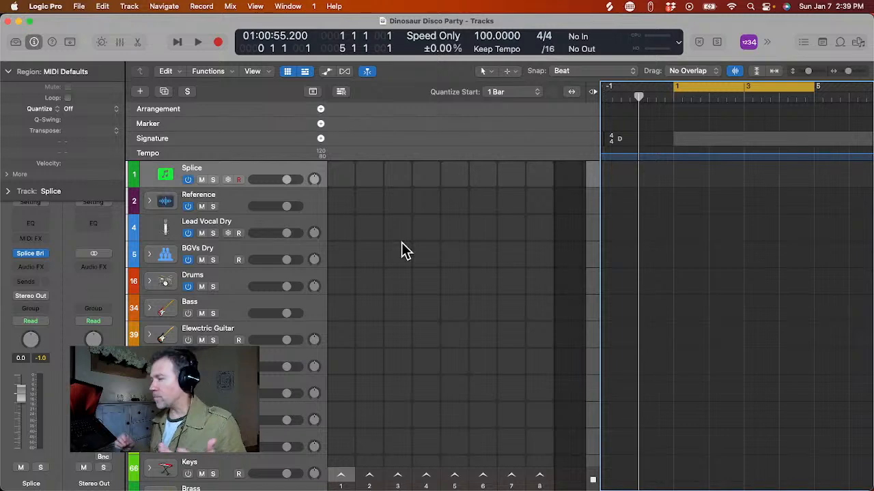
# - Switch to Splice and search its sample catalogue for "disco"
pyautogui.press('super+Tab')
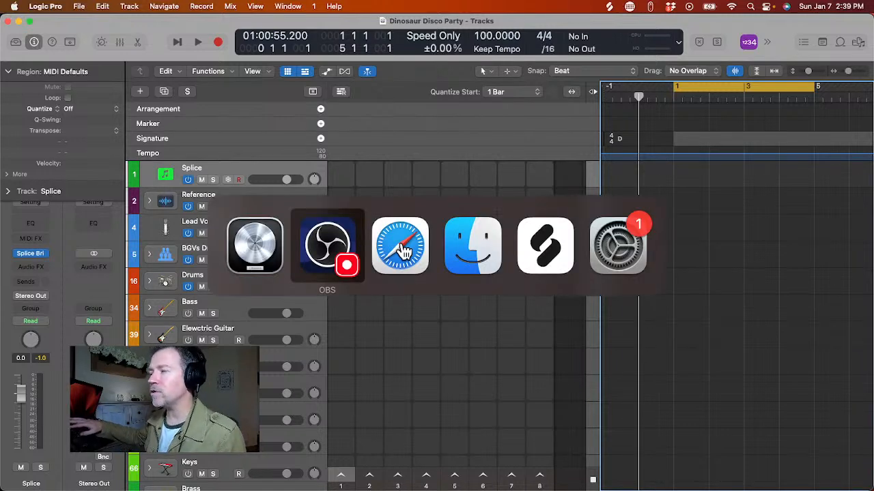
pyautogui.press('super+Tab')
pyautogui.press('super+Tab')
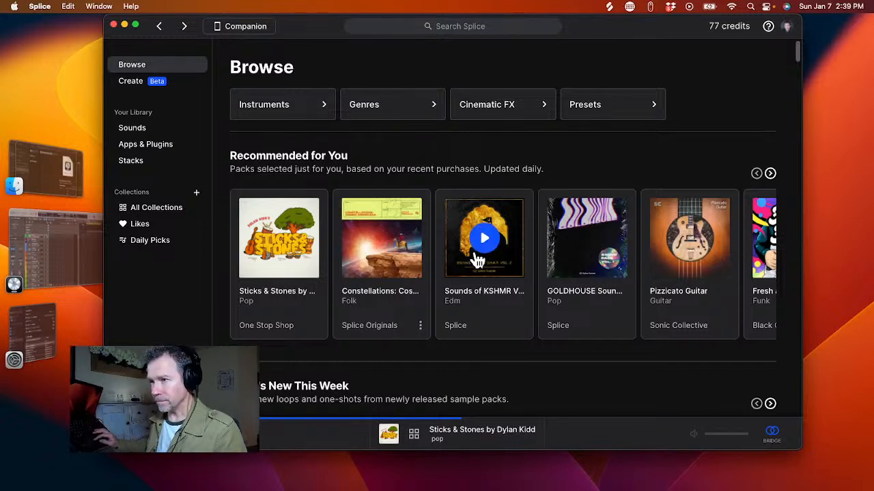
pyautogui.scroll(-4, 378, 267)
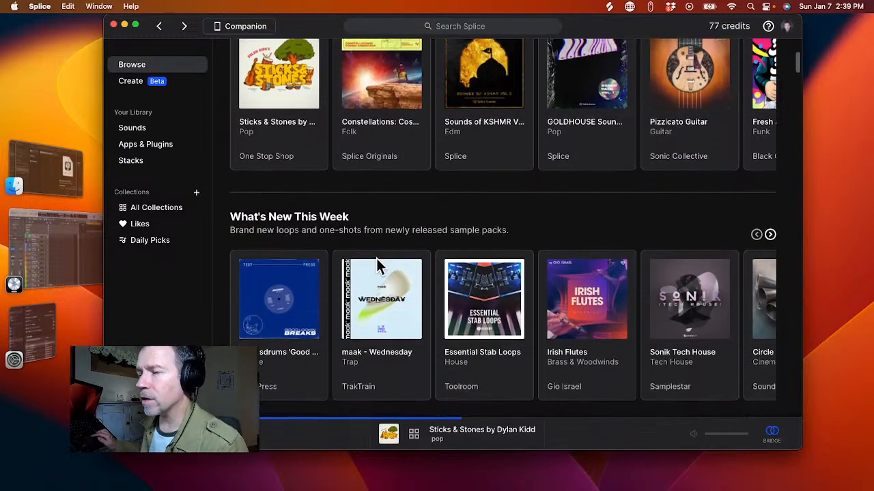
pyautogui.scroll(5, 380, 265)
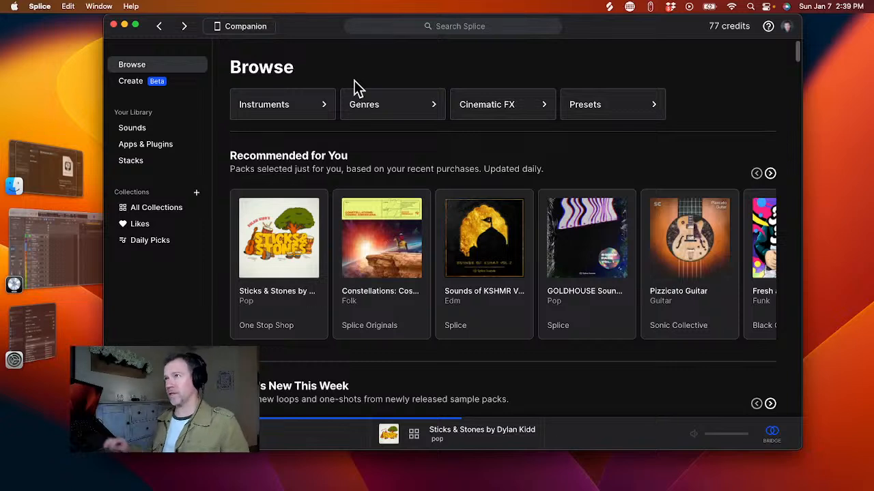
pyautogui.click(459, 26)
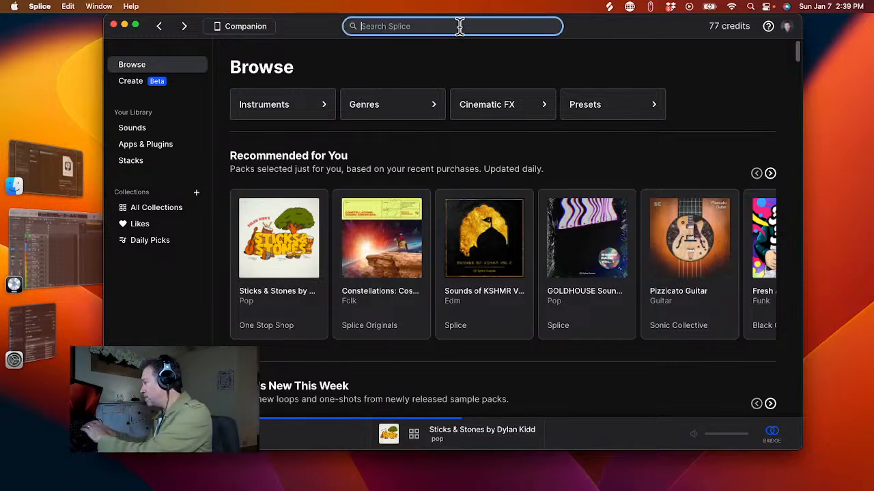
pyautogui.write('disco')
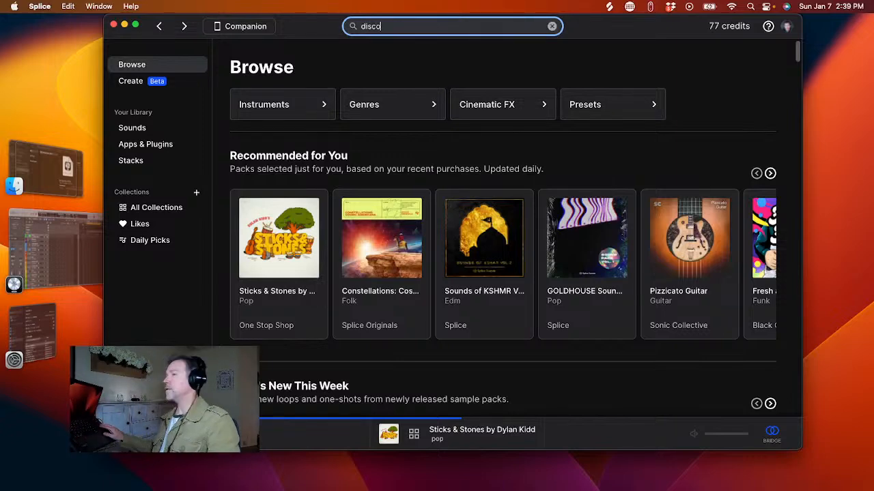
pyautogui.press('Return')
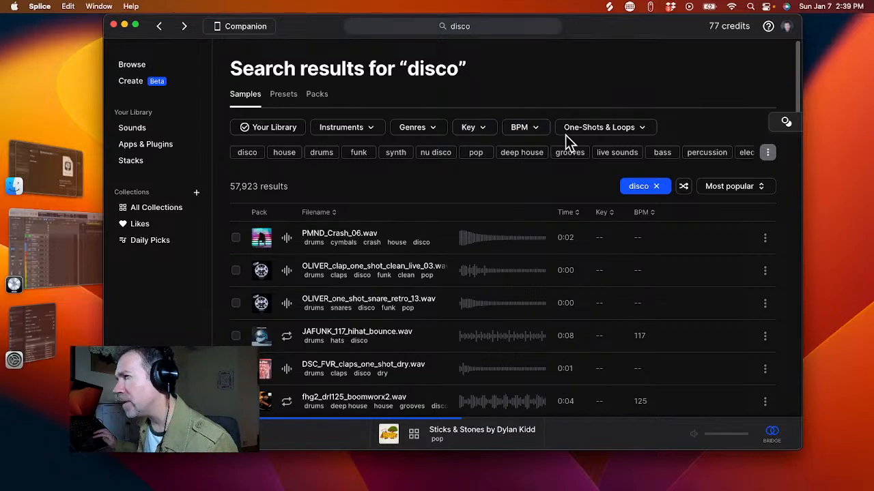
# - Filter the disco sample results to show Loops only
pyautogui.click(624, 136)
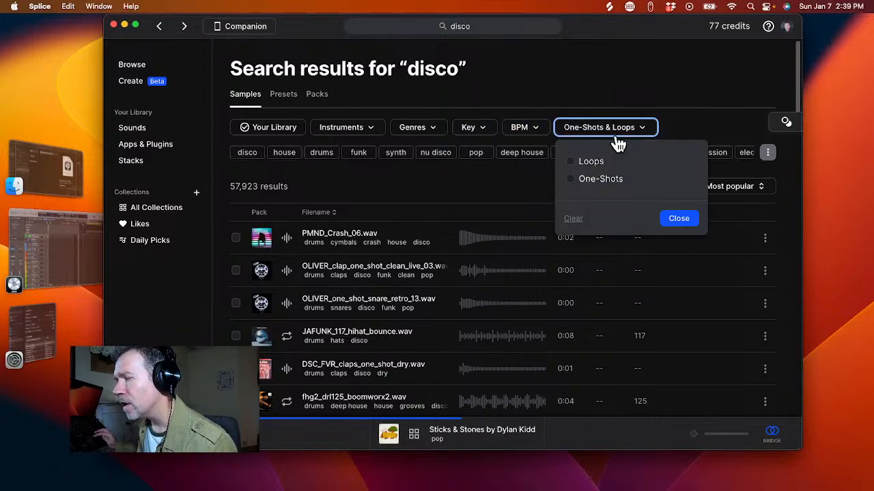
pyautogui.click(573, 165)
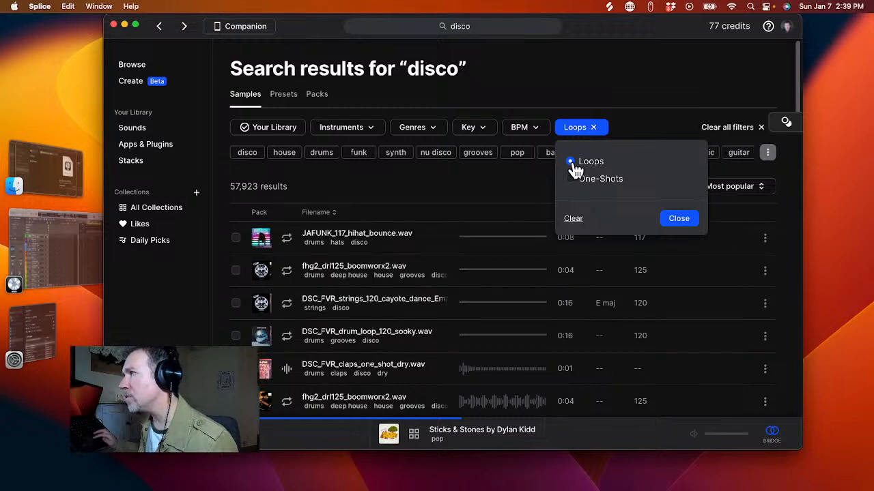
pyautogui.click(685, 224)
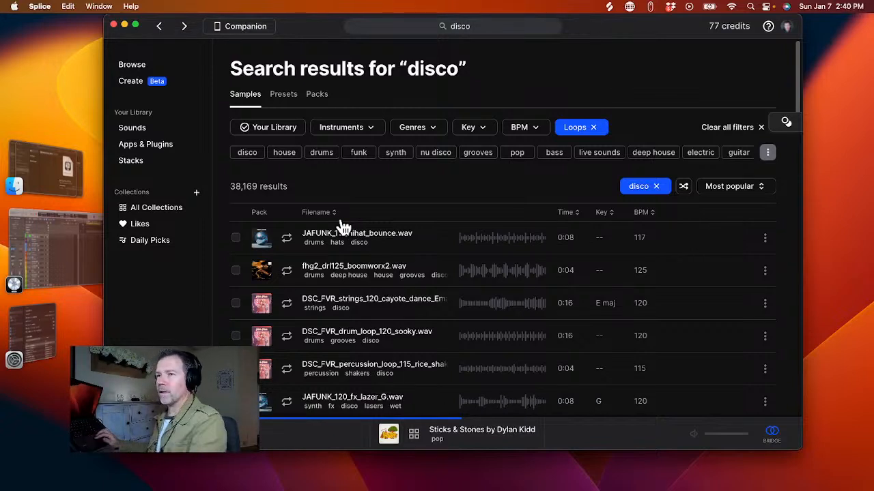
# - Audition the first three disco loops: JAFUNK_117_hihat_bounce, fhg2_drl125_boomworx2 and the DSC_FVR cayote dance strings
pyautogui.click(287, 241)
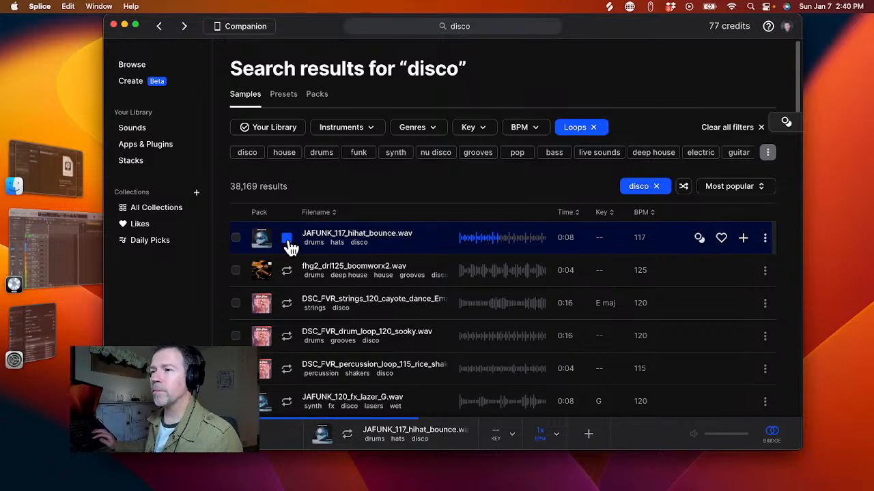
pyautogui.click(288, 238)
pyautogui.click(288, 279)
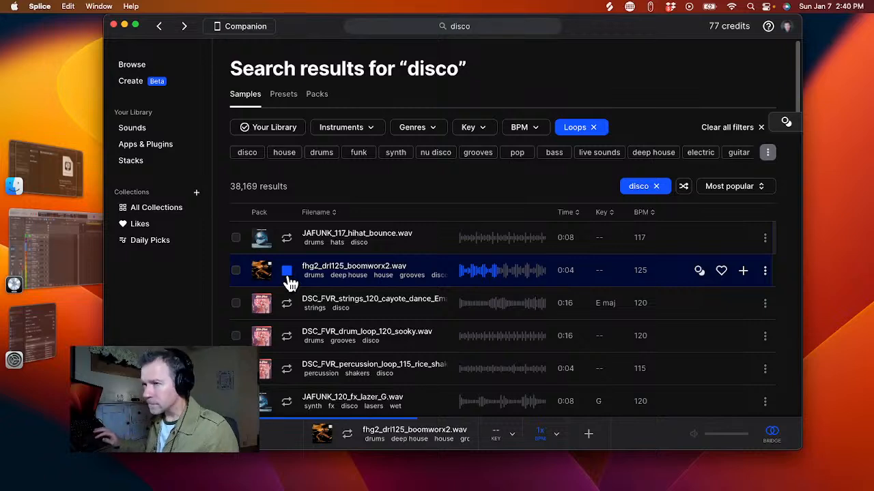
pyautogui.click(287, 272)
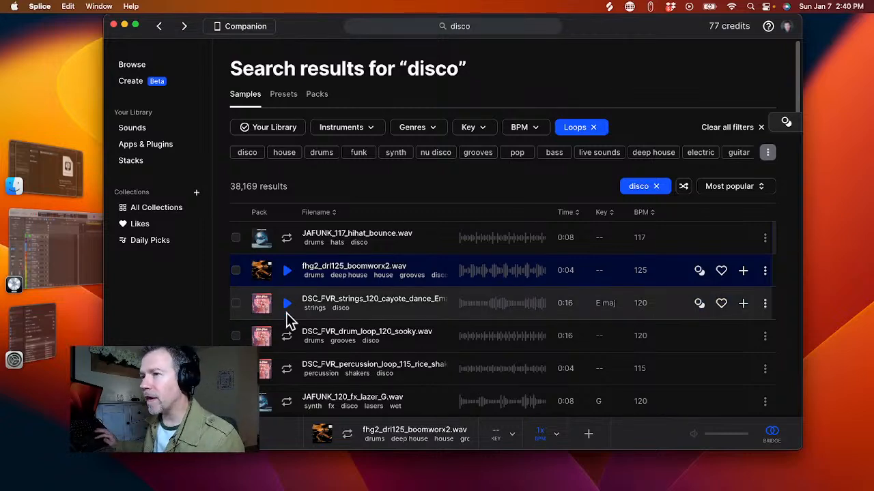
pyautogui.click(287, 305)
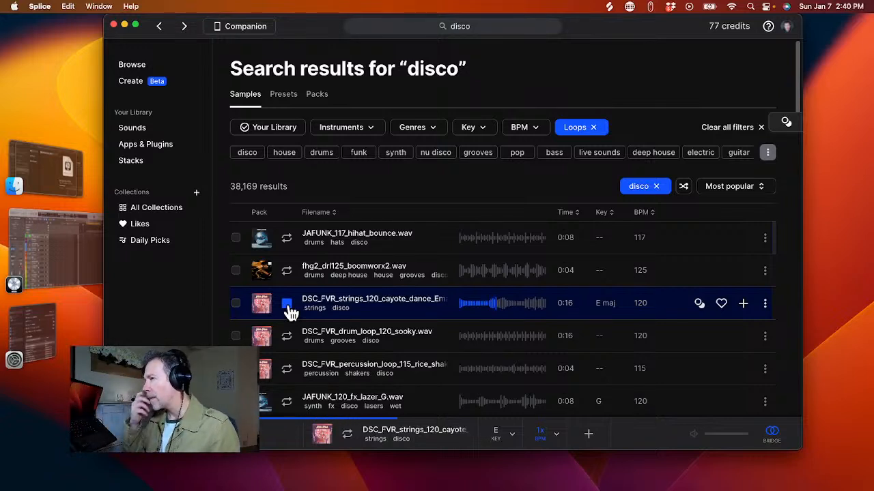
pyautogui.click(288, 305)
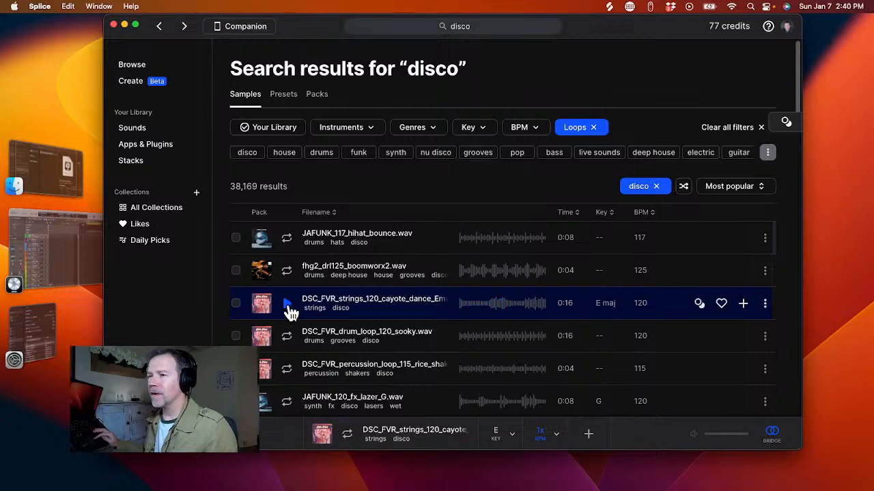
# - Audition the next loops in the results, from DSC_FVR_drum_loop_120_sooky through DSC_FVR_drum_loop_120_cayote
pyautogui.scroll(-1, 290, 337)
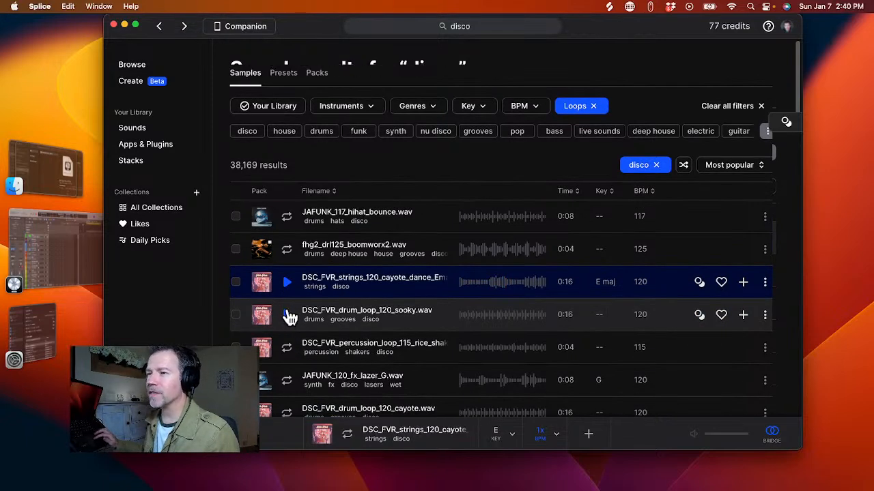
pyautogui.click(287, 316)
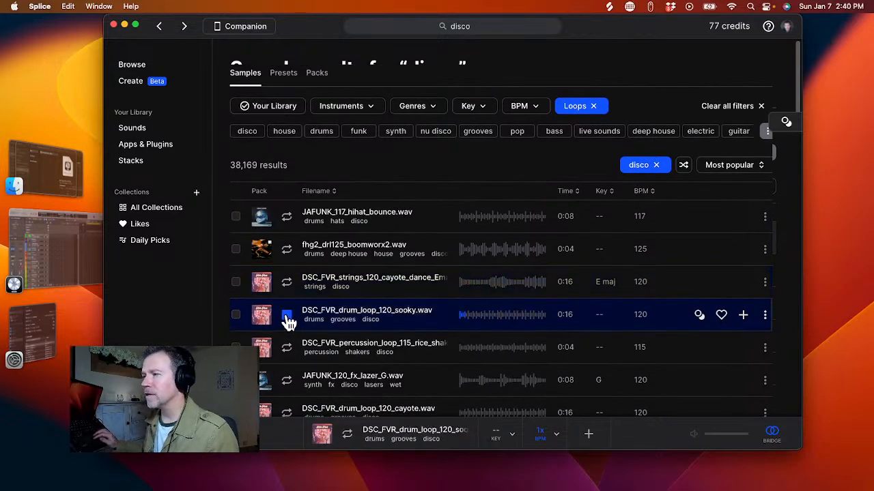
pyautogui.scroll(-1, 289, 345)
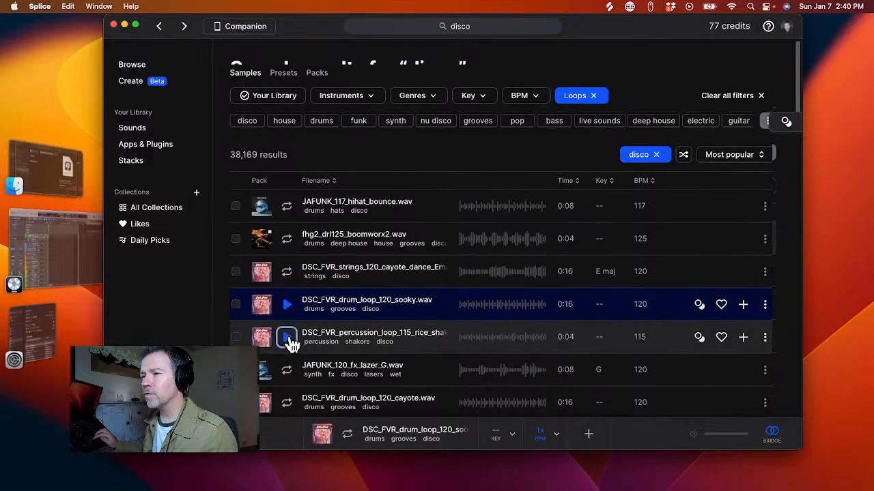
pyautogui.click(288, 337)
pyautogui.scroll(-1, 289, 337)
pyautogui.scroll(-1, 290, 337)
pyautogui.click(289, 337)
pyautogui.scroll(-1, 289, 337)
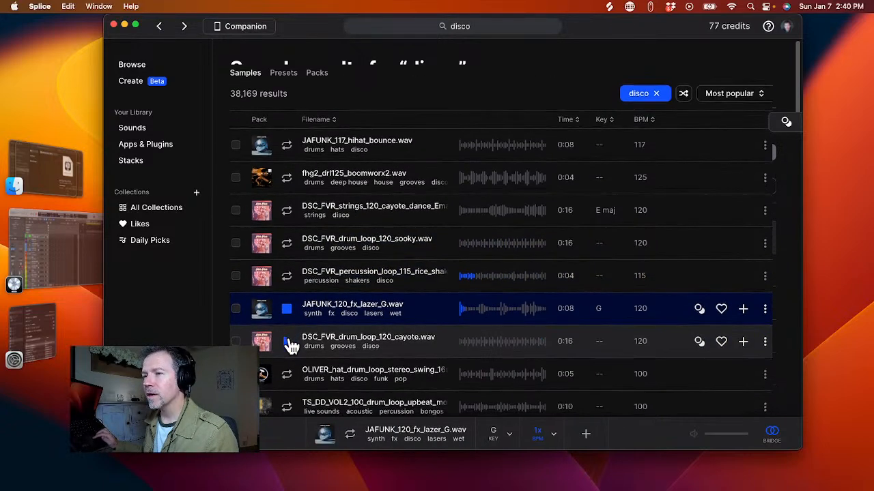
pyautogui.click(288, 337)
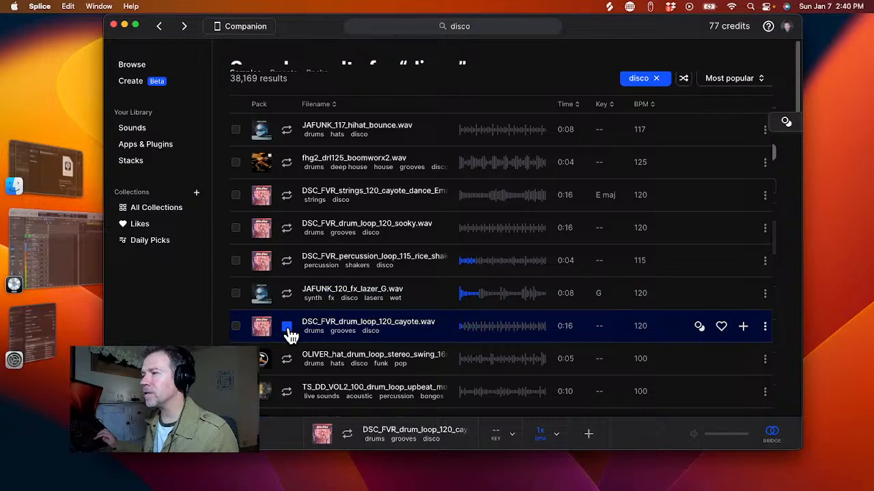
# - Preview the following loops, from the OLIVER stereo swing hat loop through fhg2_prc127_mixedperc09
pyautogui.scroll(-1, 290, 335)
pyautogui.click(288, 332)
pyautogui.scroll(-1, 288, 329)
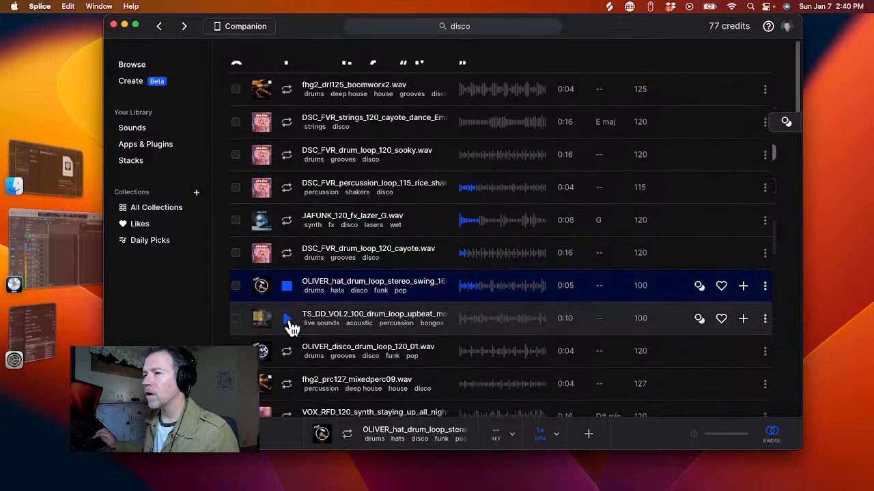
pyautogui.click(290, 326)
pyautogui.scroll(-1, 292, 327)
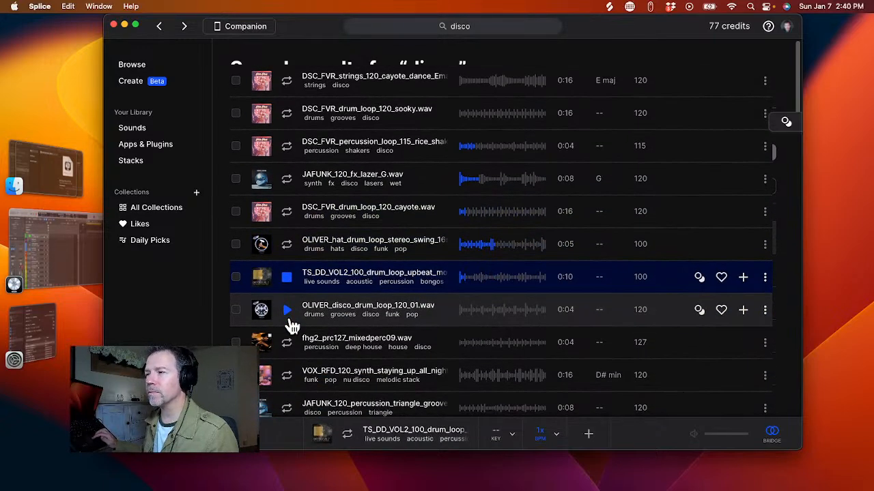
pyautogui.click(290, 320)
pyautogui.scroll(-1, 291, 326)
pyautogui.click(289, 321)
pyautogui.scroll(-1, 291, 326)
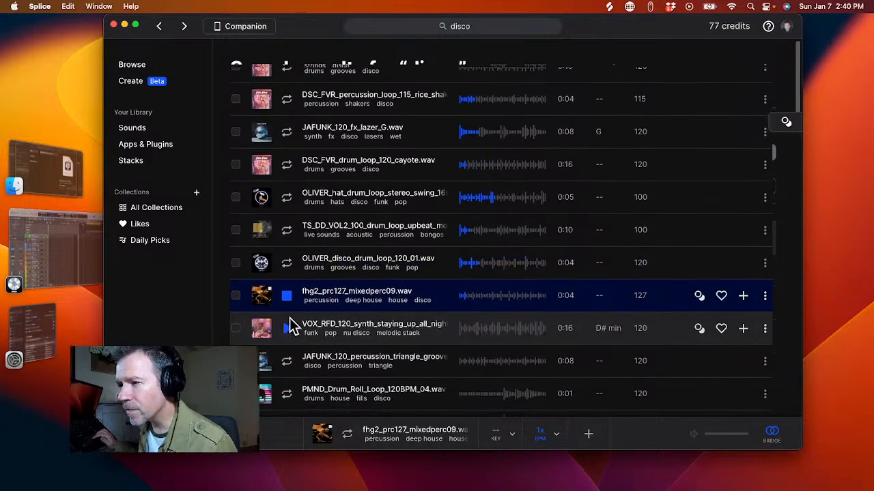
# - Replay the OLIVER_disco_drum_loop_120_01 loop and add it to the likes
pyautogui.click(287, 264)
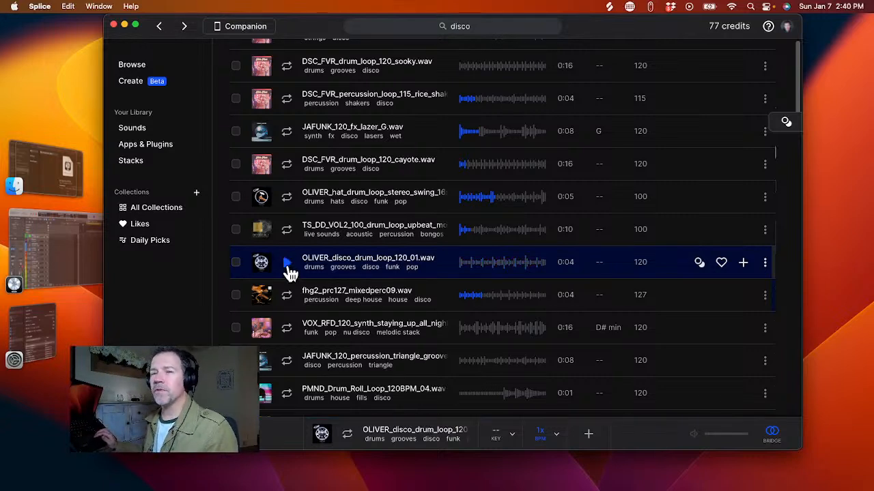
pyautogui.click(288, 264)
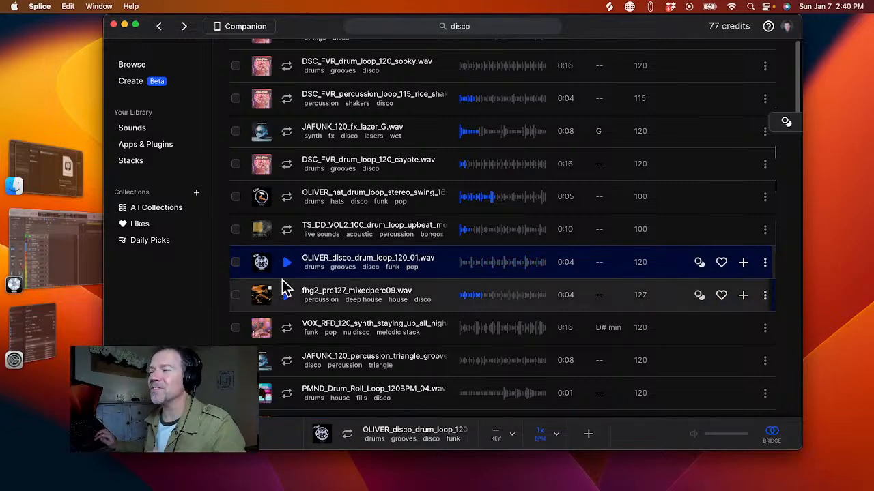
pyautogui.scroll(-2, 282, 280)
pyautogui.scroll(-1, 285, 286)
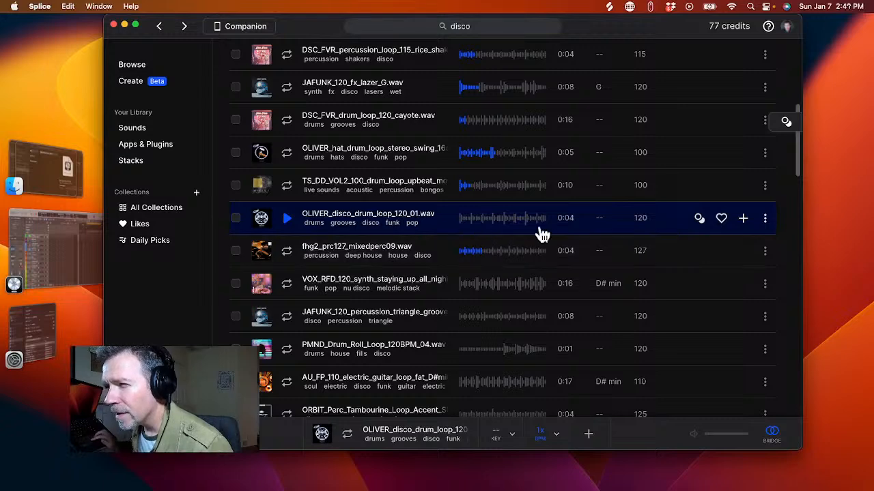
pyautogui.click(721, 218)
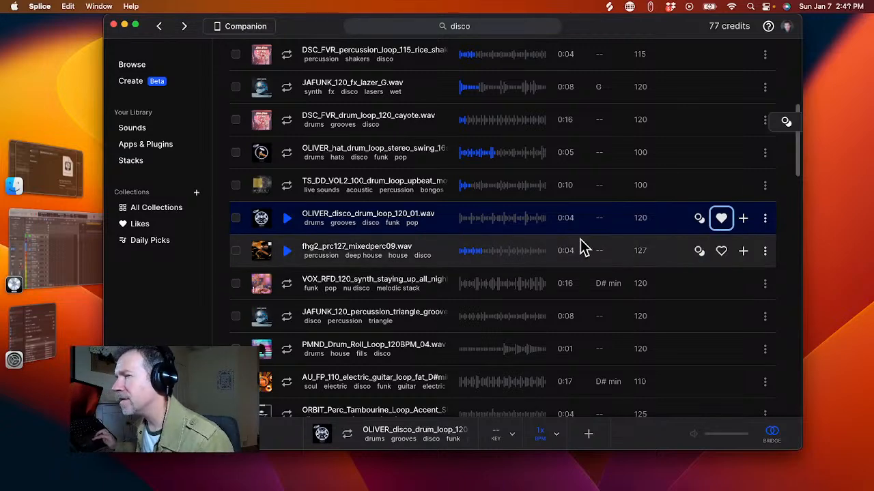
pyautogui.click(288, 220)
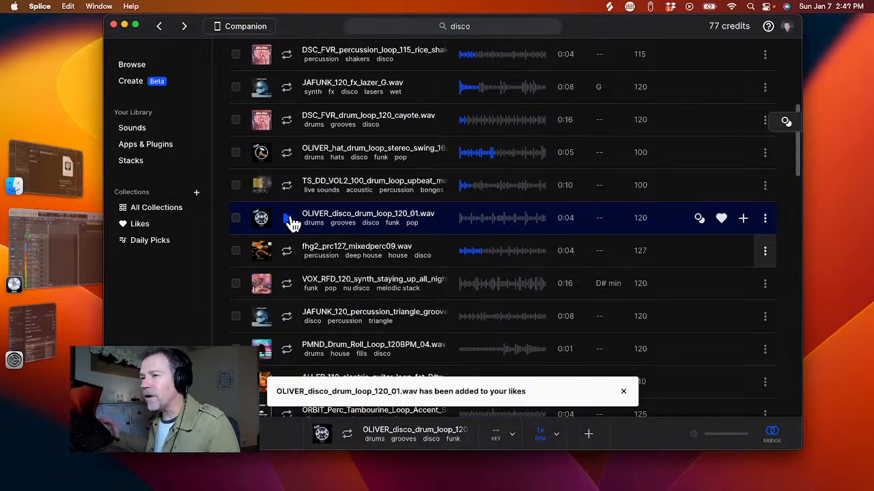
# - Audition the loops from fhg2_prc127_mixedperc09 through the VOX_RFD_120 synth and JAFUNK_120 triangle groove to PMND_Drum_Roll_Loop_120BPM_04
pyautogui.scroll(-1, 291, 223)
pyautogui.scroll(-1, 292, 223)
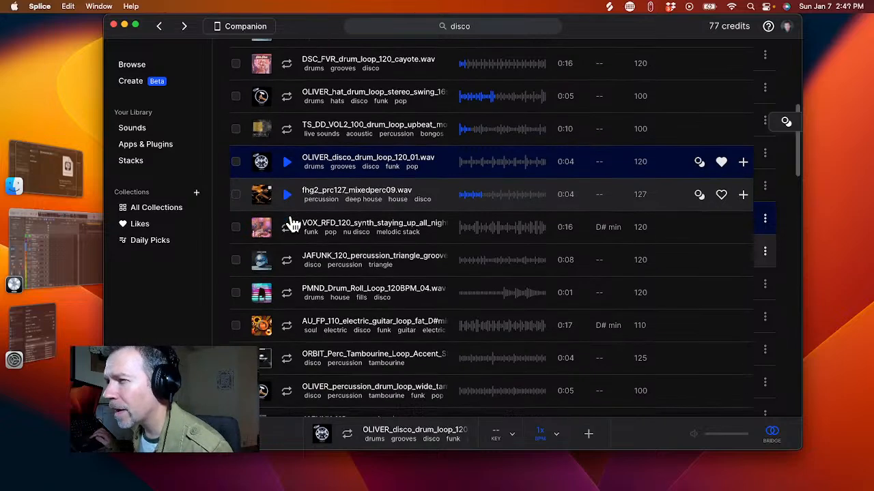
pyautogui.click(287, 194)
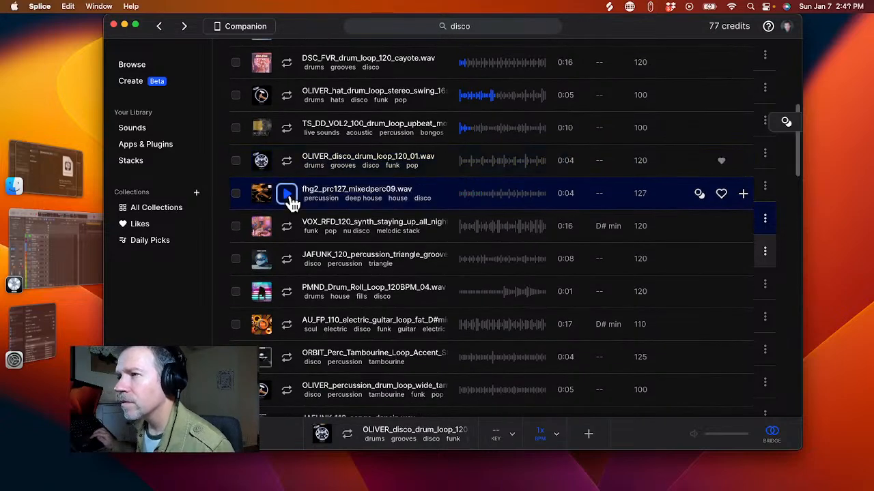
pyautogui.click(290, 230)
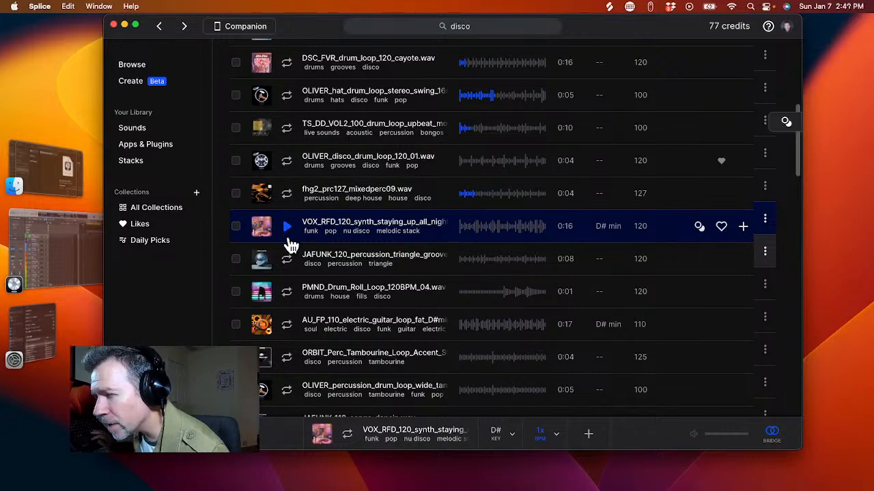
pyautogui.click(288, 260)
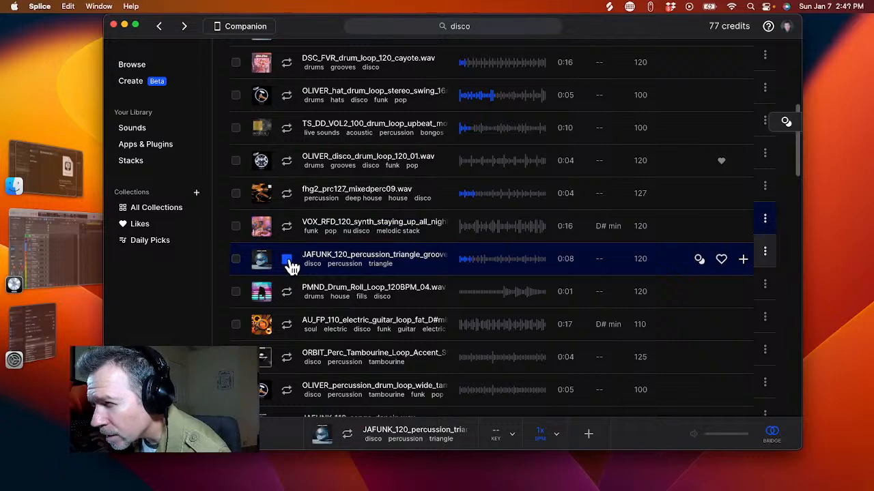
pyautogui.click(286, 301)
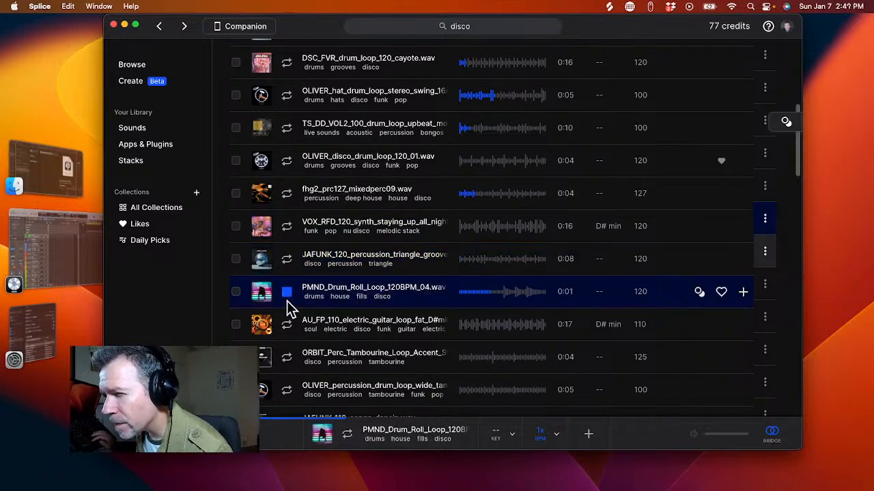
# - Audition the AU_FP_110_electric_guitar_loop_fat_D#min loop, stop its playback and add it to the likes
pyautogui.scroll(-1, 287, 301)
pyautogui.click(287, 311)
pyautogui.scroll(-1, 290, 310)
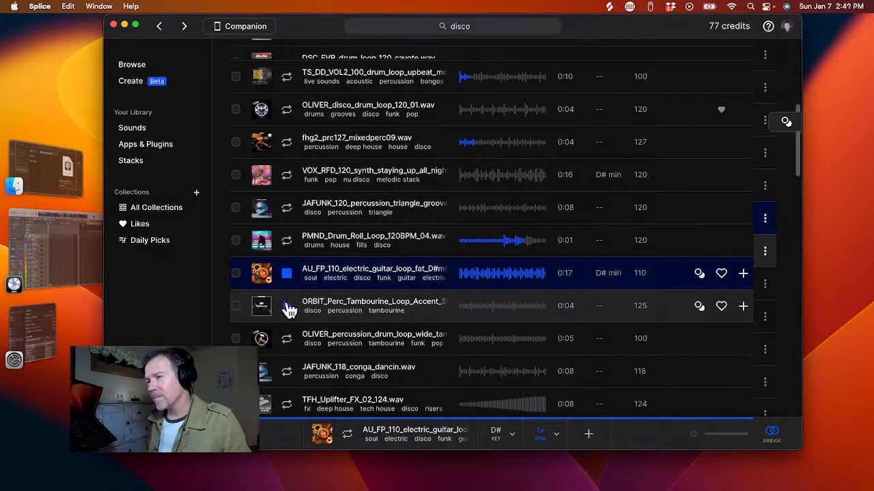
pyautogui.click(287, 273)
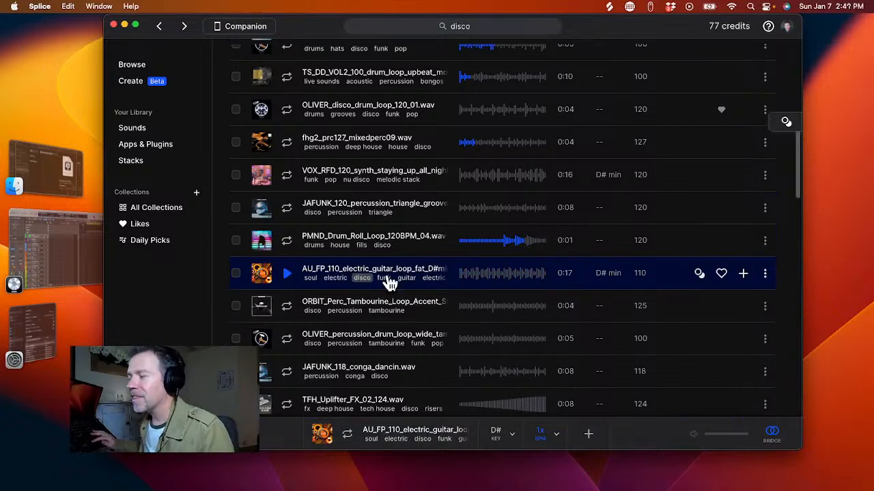
pyautogui.click(721, 274)
# - Preview the five loops from the ORBIT tambourine accent loop through TS_DD_VOL2_100_drum_loop_shaker
pyautogui.click(290, 309)
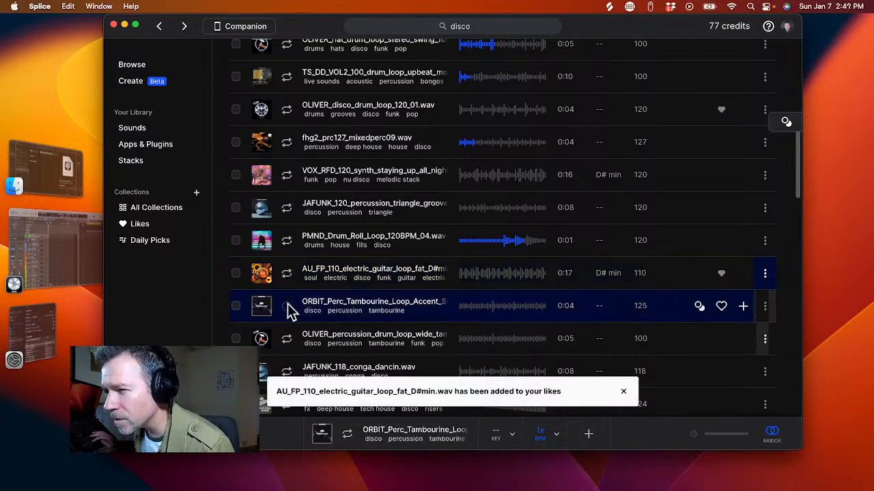
pyautogui.click(287, 338)
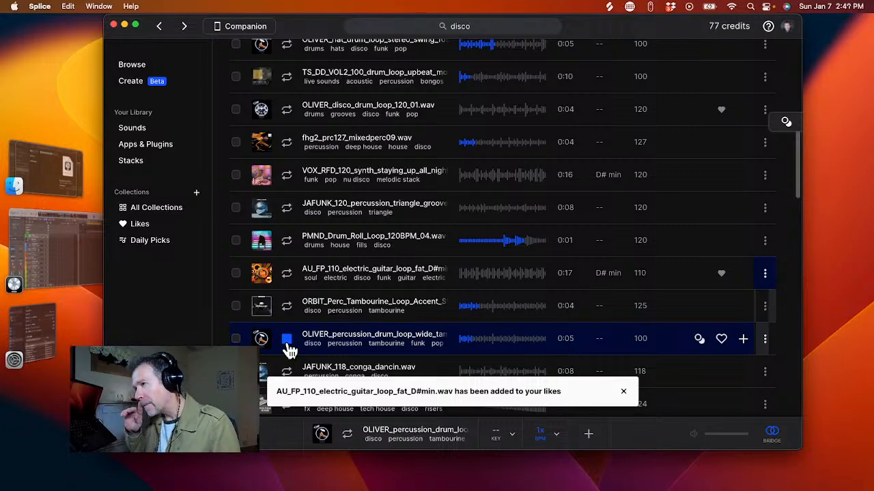
pyautogui.scroll(-1, 290, 349)
pyautogui.click(288, 346)
pyautogui.scroll(-2, 288, 346)
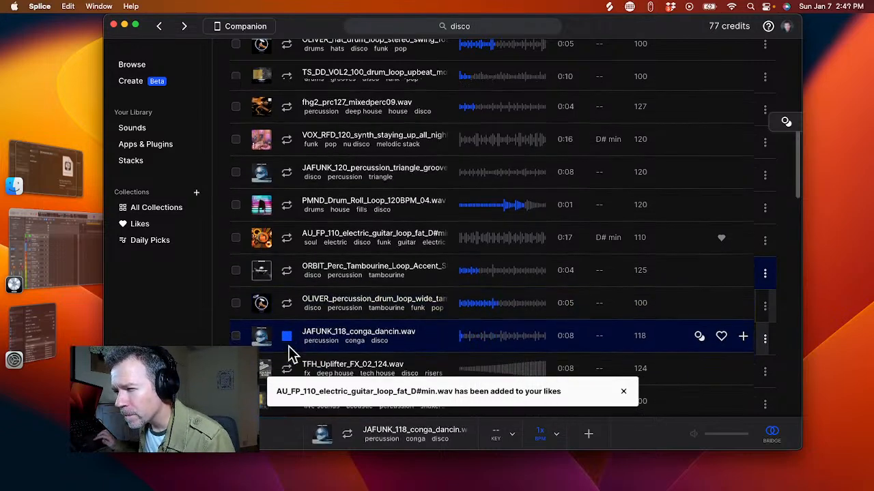
pyautogui.click(288, 346)
pyautogui.scroll(-1, 290, 351)
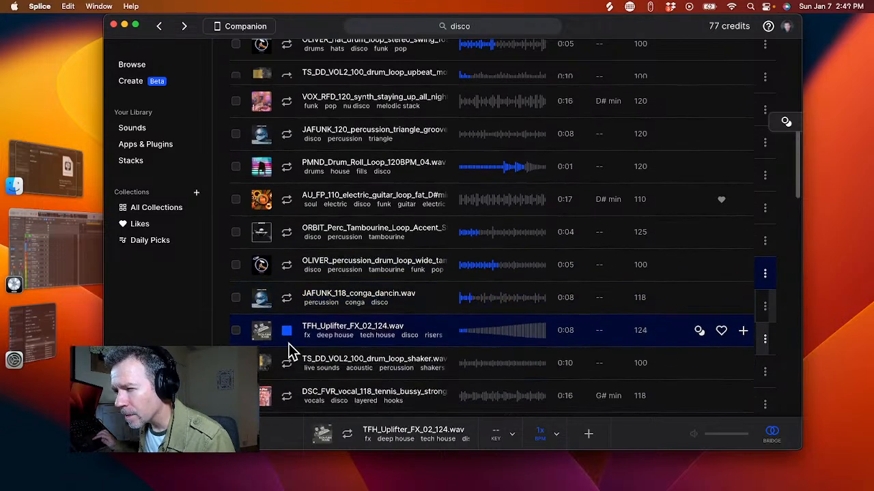
pyautogui.click(289, 366)
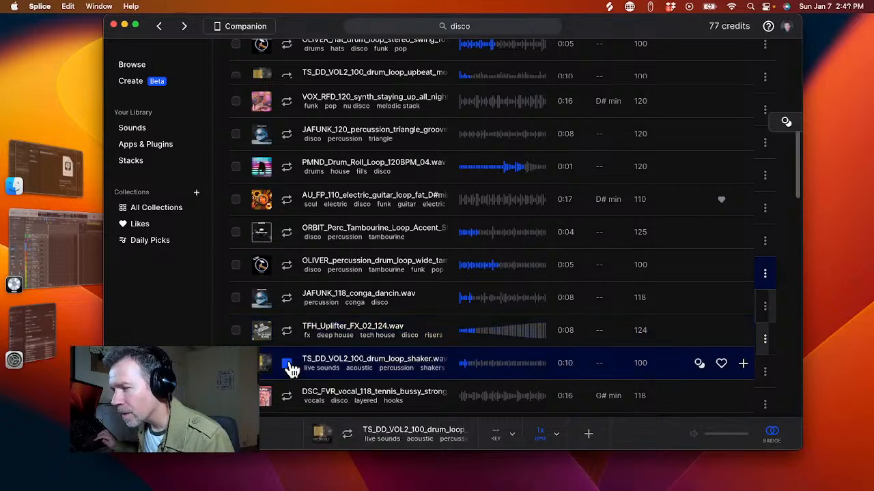
# - Audition the DSC_FVR_vocal_118_tennis_bussy, JAFUNK_110_hihat_sweet_sixteen, OLIVER_112 disco drum and DSC_FVR_strings_120_sooky_hit loops
pyautogui.scroll(-1, 289, 368)
pyautogui.click(288, 367)
pyautogui.scroll(-1, 290, 368)
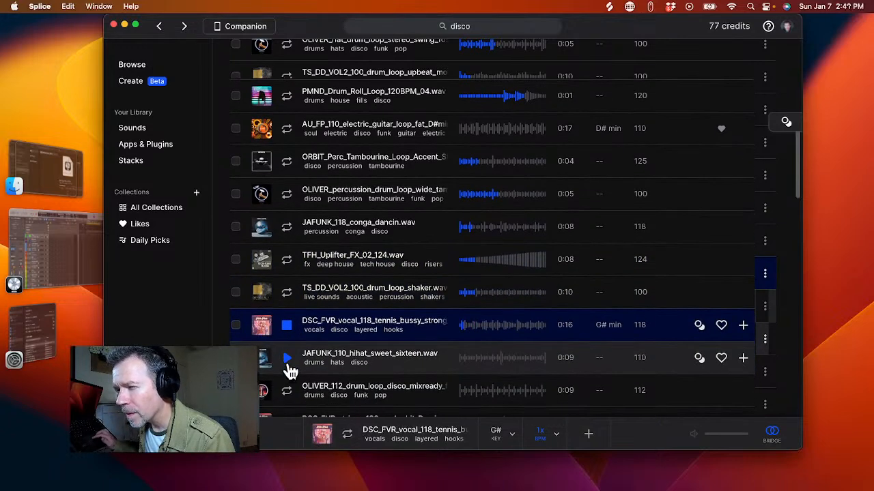
pyautogui.click(288, 365)
pyautogui.scroll(-1, 288, 361)
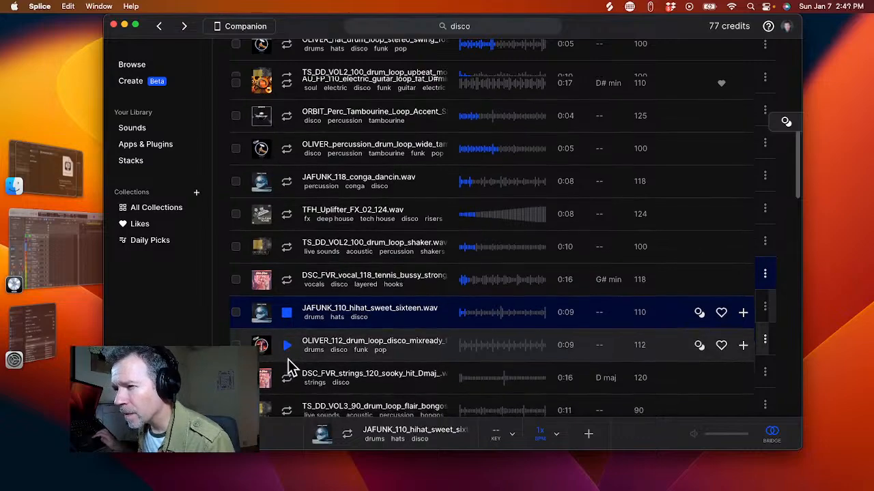
pyautogui.click(288, 359)
pyautogui.scroll(-1, 288, 359)
pyautogui.click(288, 362)
pyautogui.scroll(-1, 288, 363)
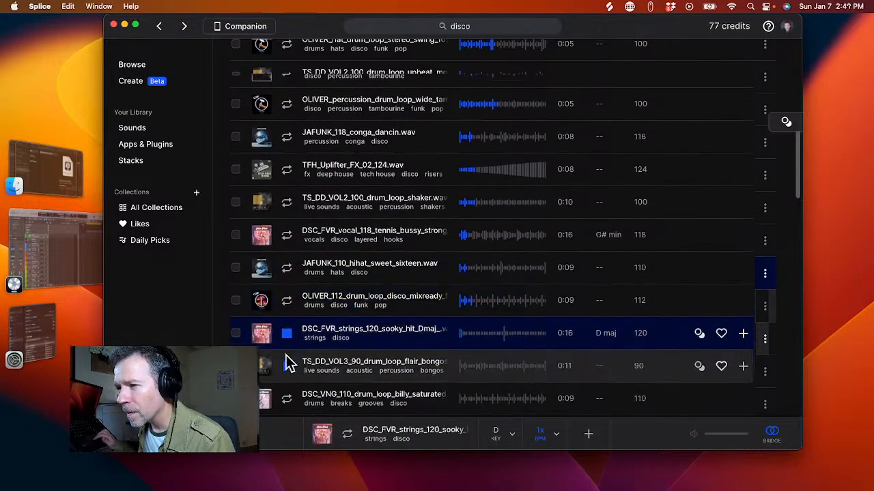
# - Preview the four loops from the TS_DD_VOL3_90 flair bongos drum loop through fhg2_top127_tribaldance
pyautogui.scroll(-1, 290, 361)
pyautogui.click(287, 351)
pyautogui.scroll(-1, 288, 351)
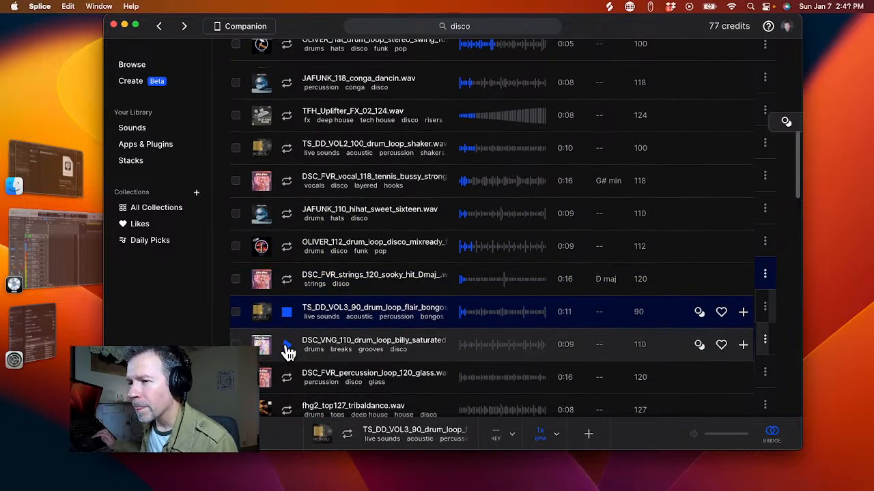
pyautogui.click(288, 350)
pyautogui.scroll(-1, 288, 351)
pyautogui.click(288, 349)
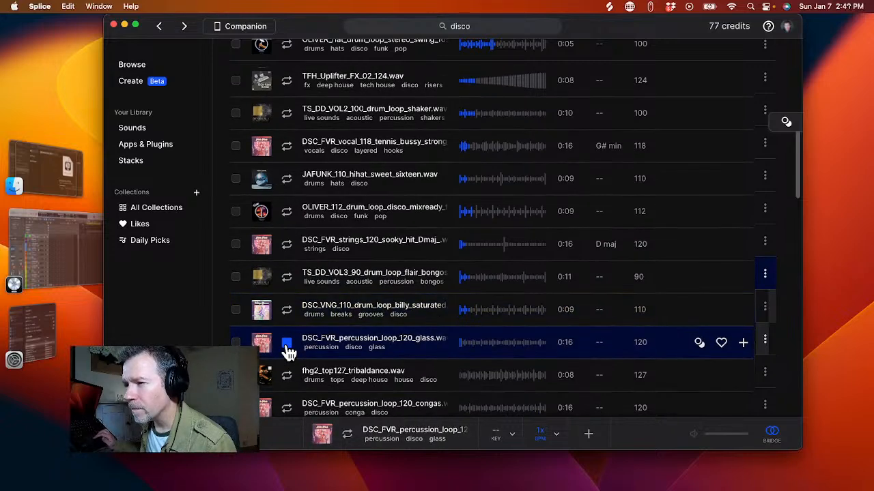
pyautogui.scroll(-1, 288, 351)
pyautogui.click(288, 350)
pyautogui.scroll(-1, 290, 351)
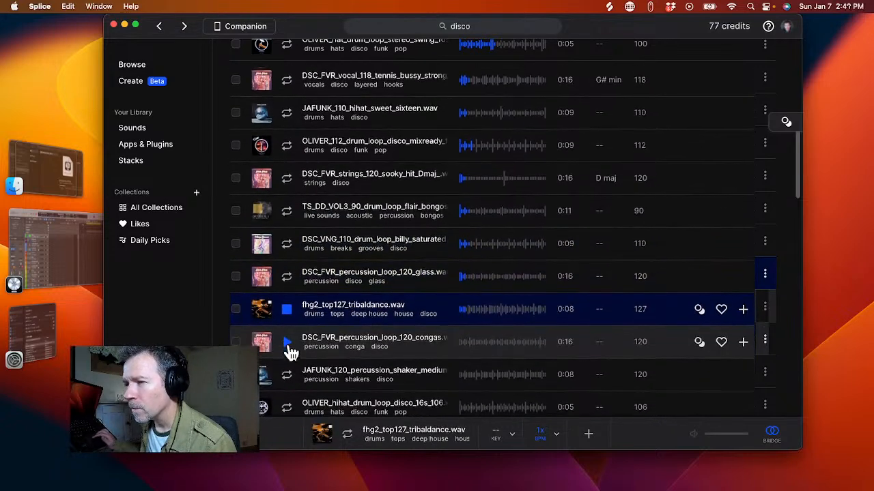
# - Audition the DSC_FVR_percussion_loop_120_congas, JAFUNK_120 shaker, OLIVER hihat disco 16s and TFH_Downlifter_FX_02_124 loops
pyautogui.click(288, 349)
pyautogui.scroll(-1, 290, 349)
pyautogui.click(289, 348)
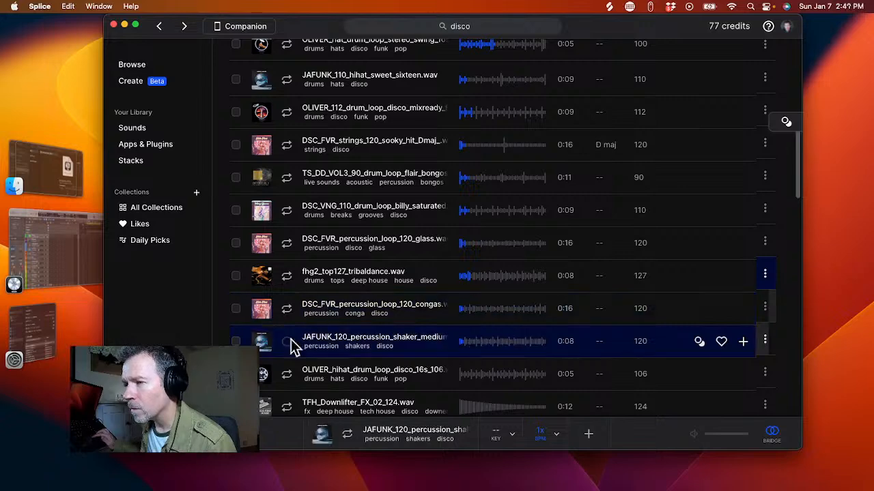
pyautogui.scroll(-1, 292, 347)
pyautogui.click(291, 348)
pyautogui.scroll(-1, 291, 348)
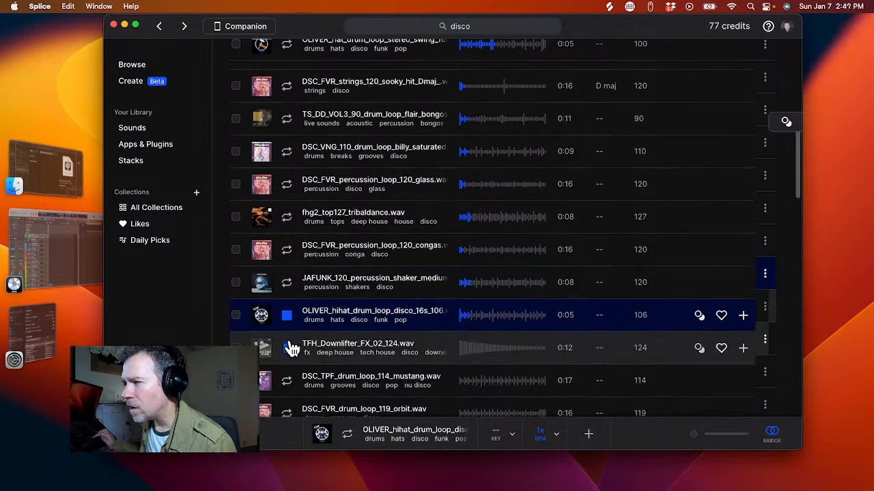
pyautogui.click(290, 346)
pyautogui.scroll(-1, 290, 344)
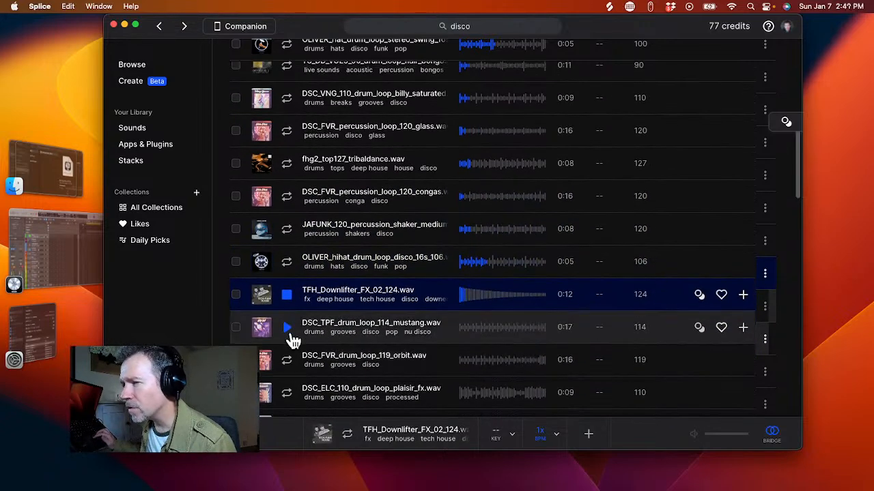
# - Preview the five loops from DSC_TPF_drum_loop_114_mustang through JAFUNK_118_hihat_live_conga_man
pyautogui.click(289, 330)
pyautogui.scroll(-1, 290, 331)
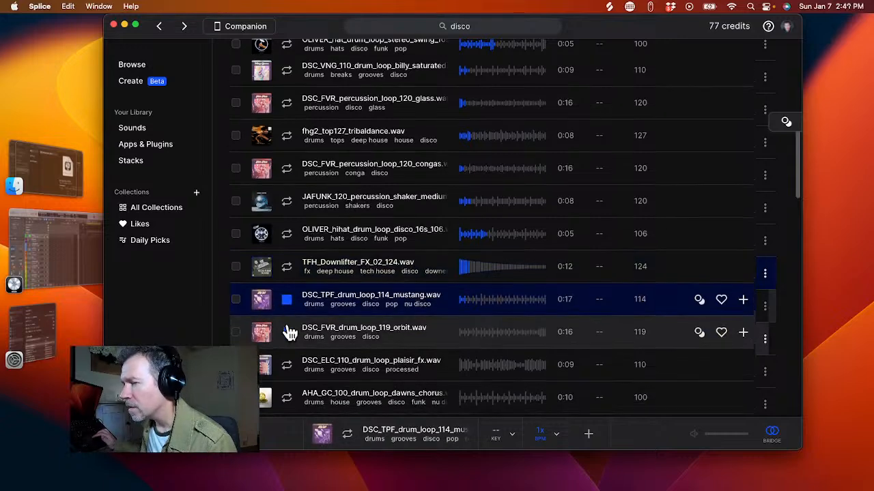
pyautogui.click(289, 332)
pyautogui.scroll(-1, 288, 332)
pyautogui.click(290, 339)
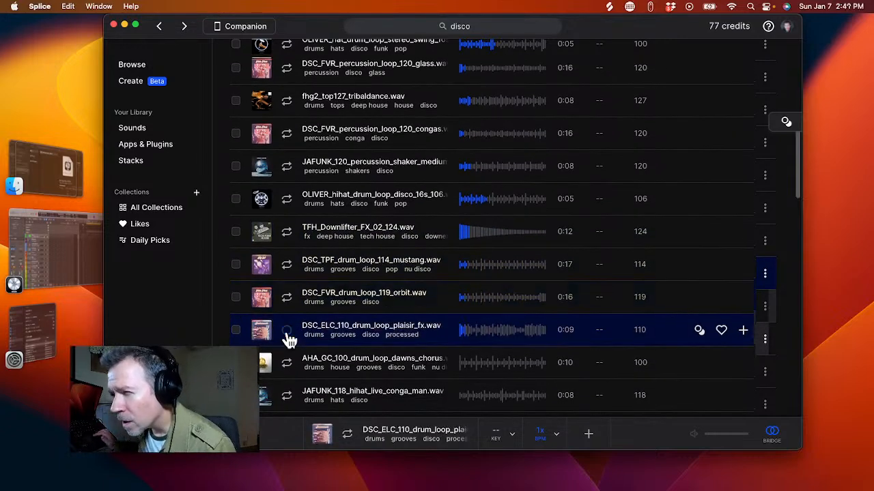
pyautogui.scroll(-1, 290, 341)
pyautogui.click(289, 343)
pyautogui.scroll(-1, 289, 348)
pyautogui.click(289, 349)
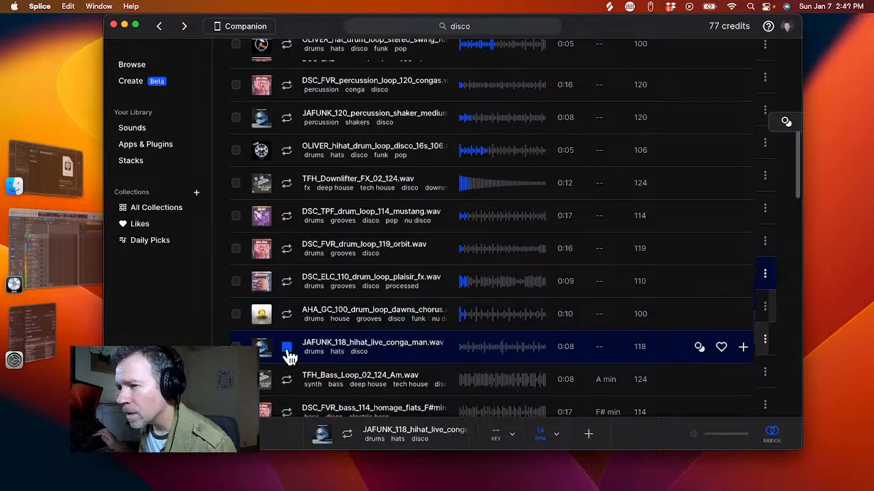
# - Return to the liked OLIVER_disco_drum_loop_120_01 loop in the disco results and add it to the library
pyautogui.click(312, 216)
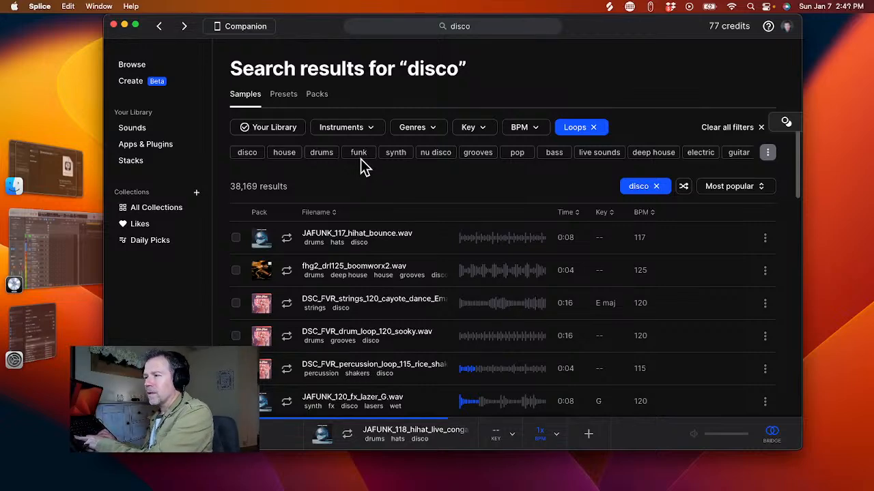
pyautogui.scroll(-10, 426, 345)
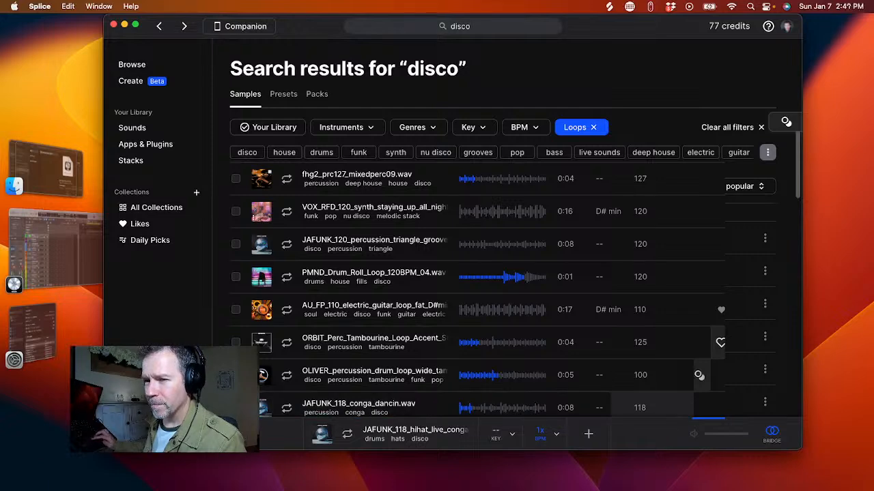
pyautogui.scroll(3, 318, 308)
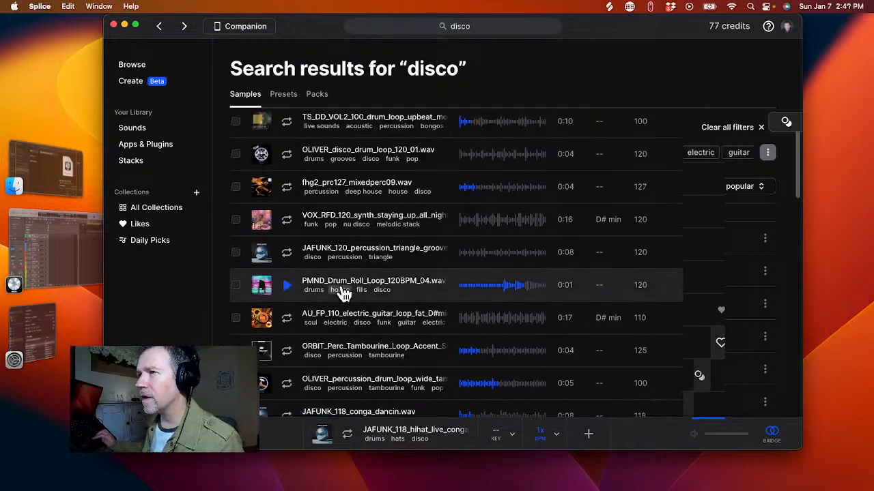
pyautogui.scroll(10, 699, 228)
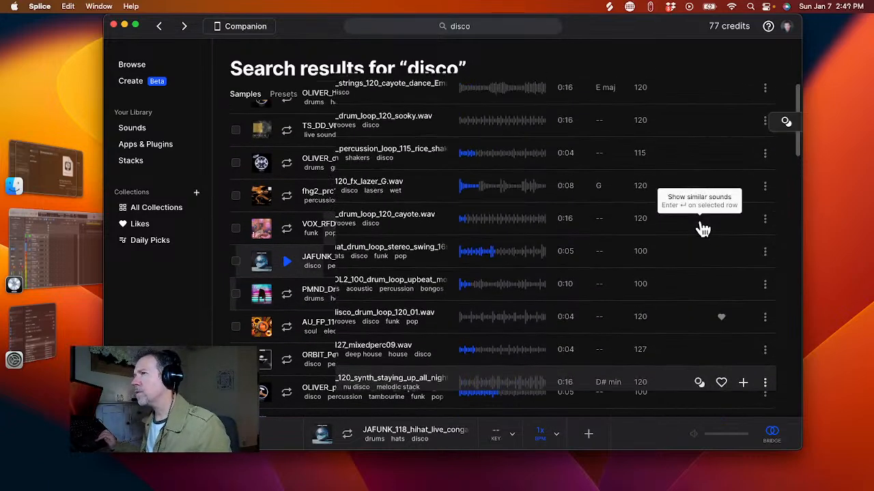
pyautogui.scroll(2, 704, 227)
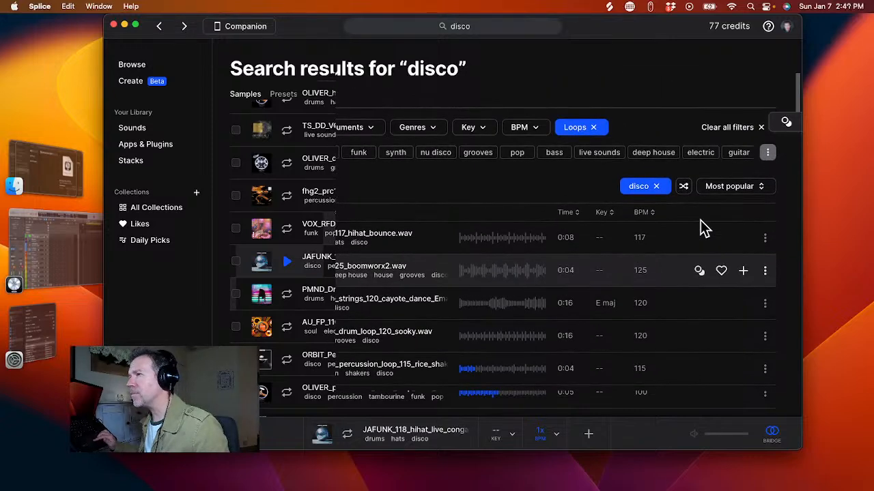
pyautogui.scroll(-5, 692, 307)
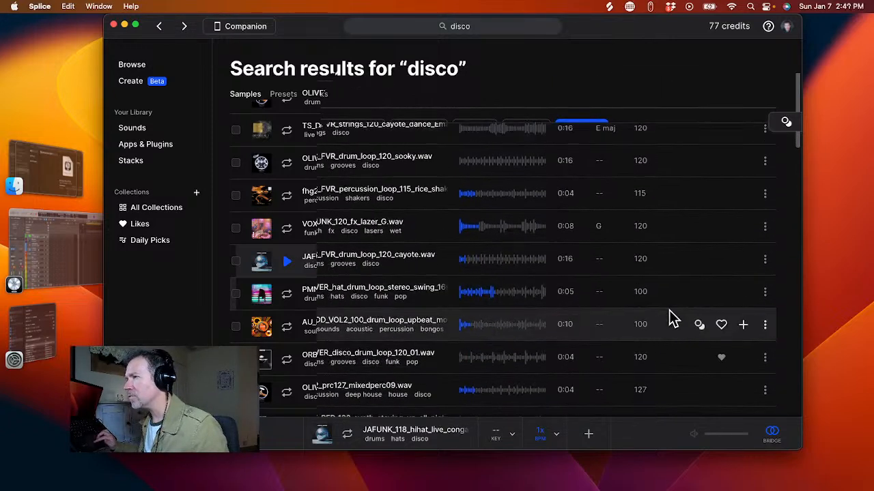
pyautogui.scroll(-2, 669, 317)
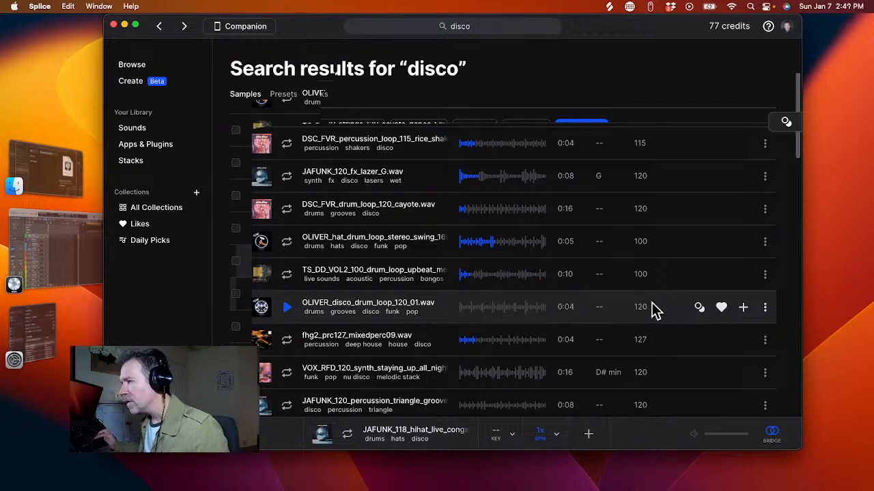
pyautogui.click(742, 308)
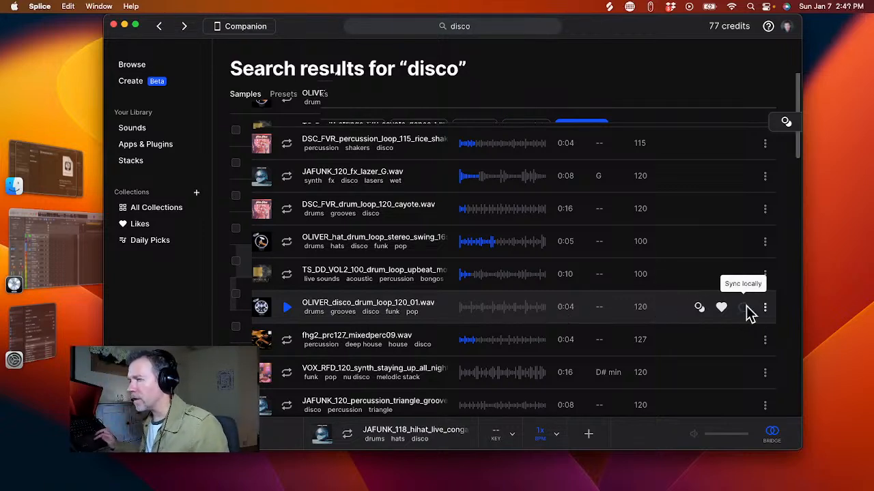
# - Add the liked AU_FP_110_electric_guitar_loop_fat_D#min loop to the library
pyautogui.scroll(-1, 747, 349)
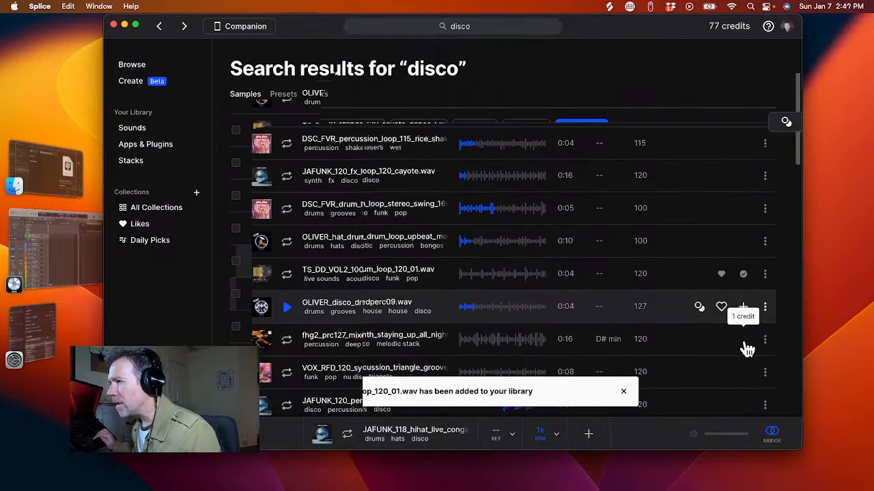
pyautogui.scroll(-4, 746, 348)
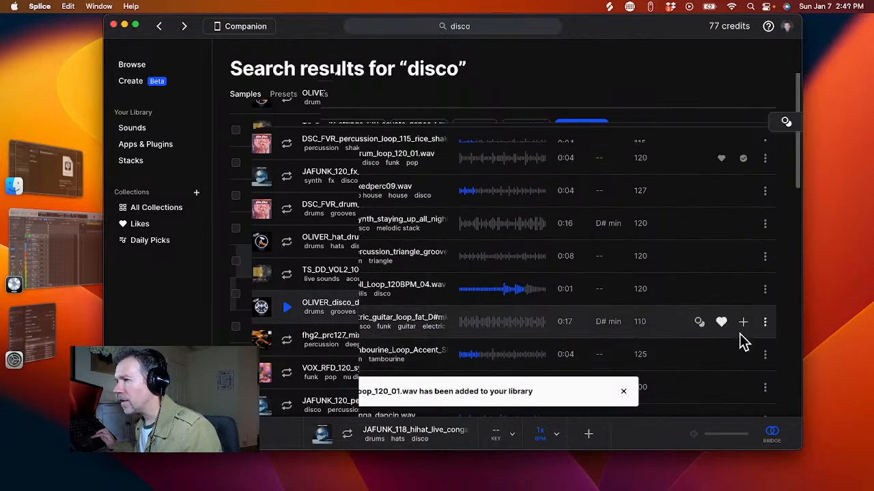
pyautogui.click(743, 325)
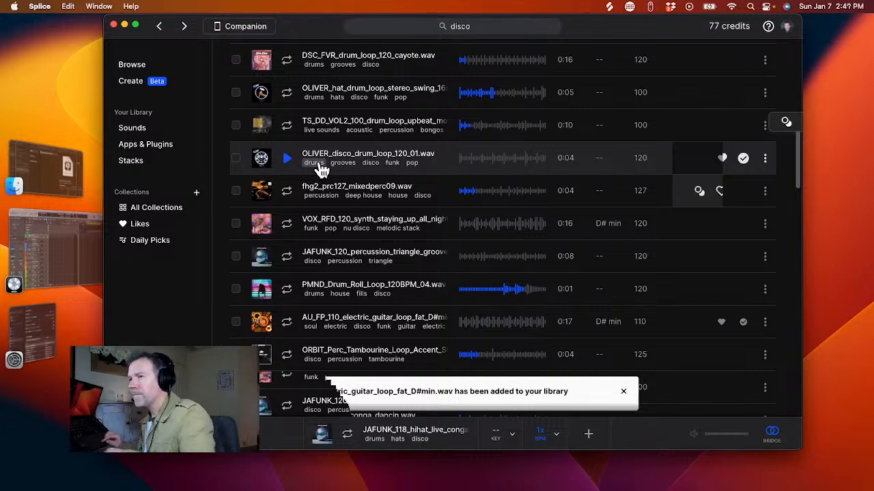
# - Place OLIVER_disco_drum_loop_120_01 on a new track in scene 1 of the Logic Pro Live Loops grid, converting the file to the project sample rate
pyautogui.click(288, 162)
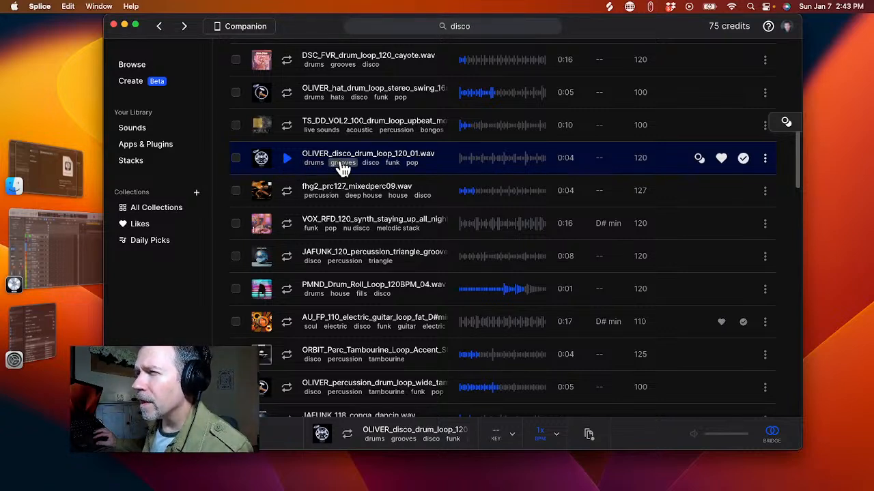
pyautogui.moveTo(341, 169); pyautogui.dragTo(354, 460)
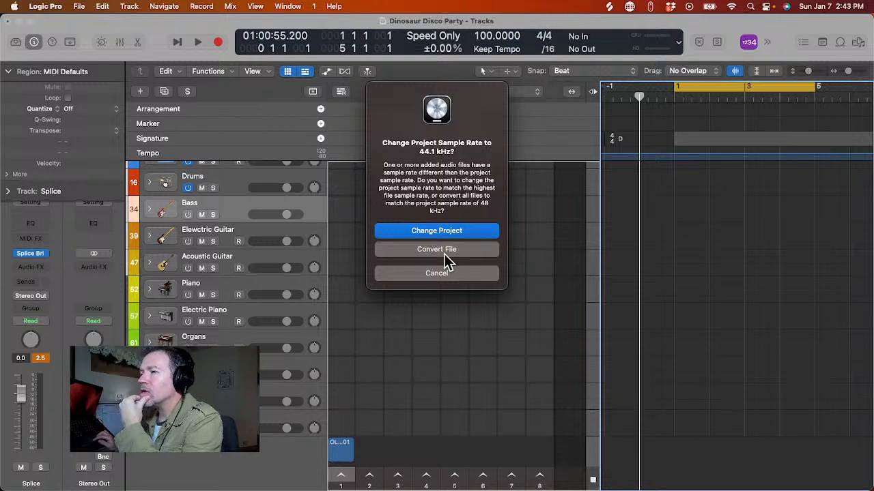
pyautogui.click(443, 250)
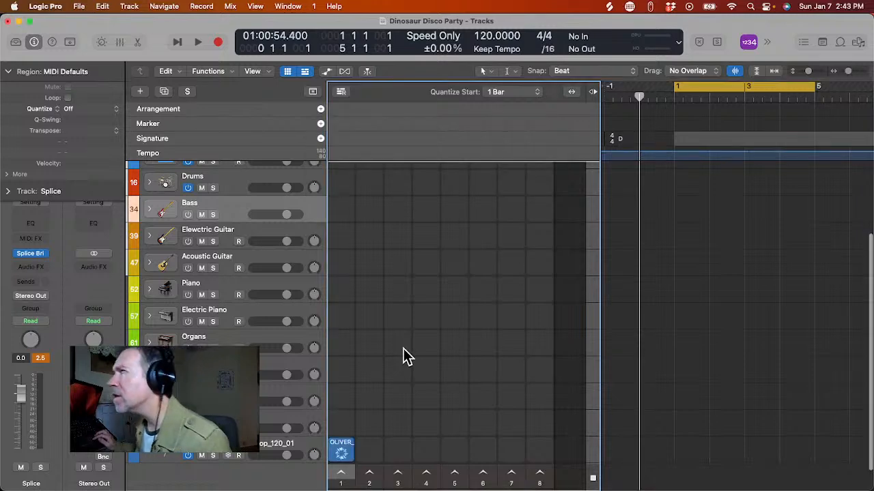
# - Set the control bar display to Beats & Project and play the OLIVER drum loop cell
pyautogui.click(679, 45)
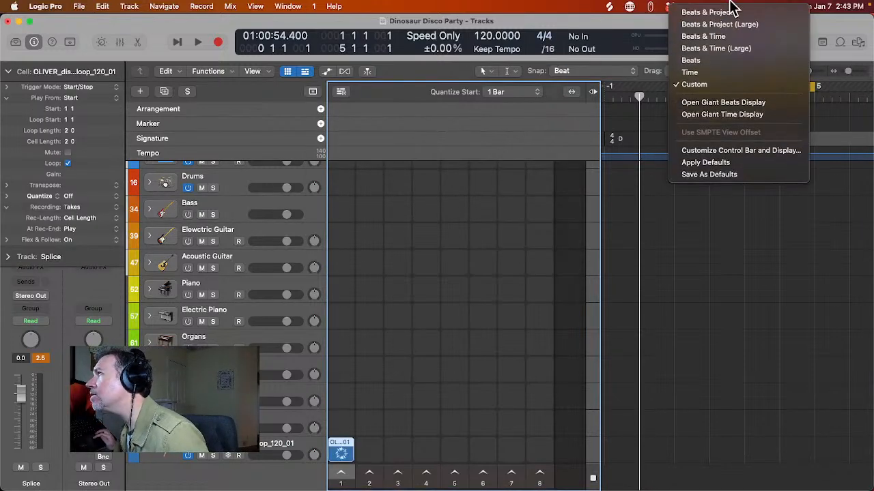
pyautogui.click(760, 13)
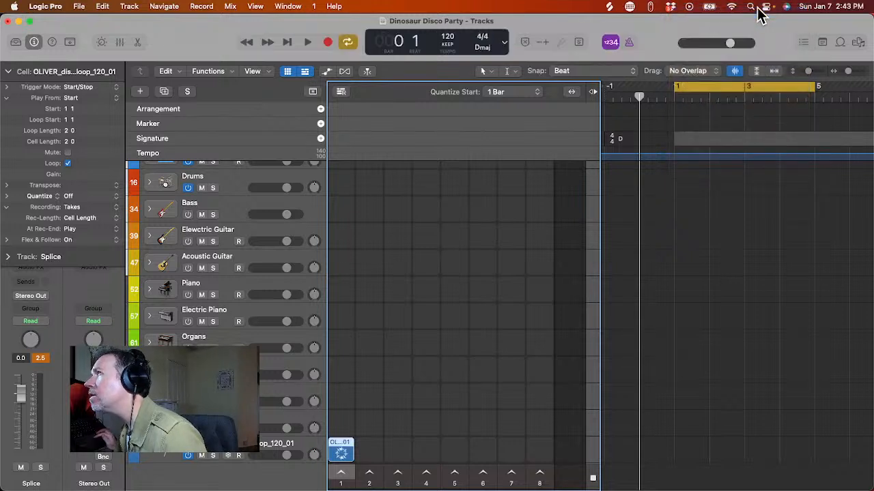
pyautogui.click(481, 47)
pyautogui.click(527, 30)
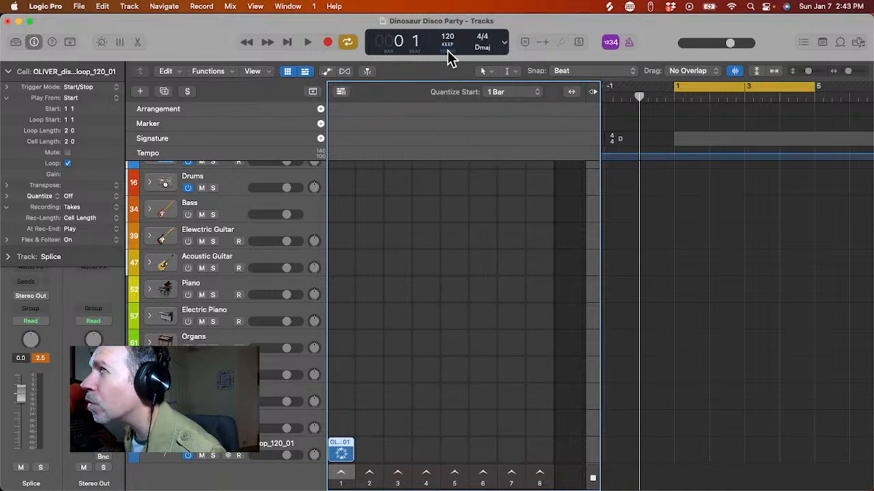
pyautogui.click(341, 456)
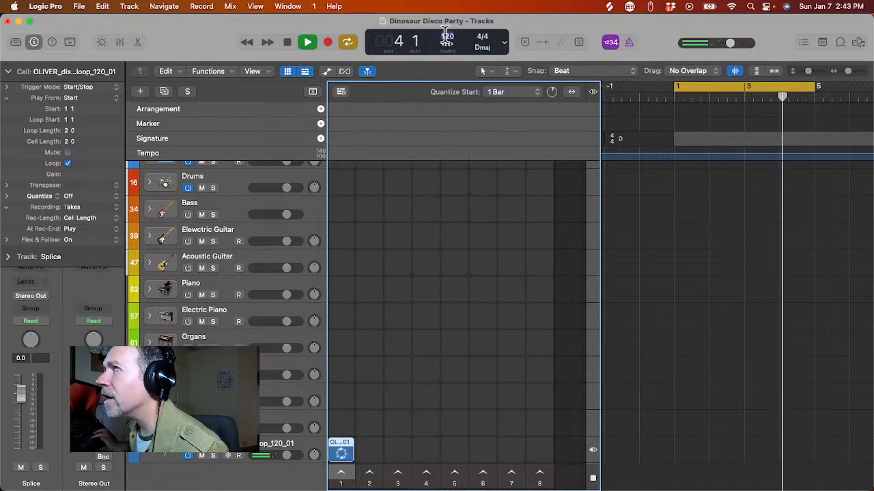
# - Switch to Splice and audition the original OLIVER_disco_drum_loop_120_01 in the disco results for comparison
pyautogui.press('super+Tab')
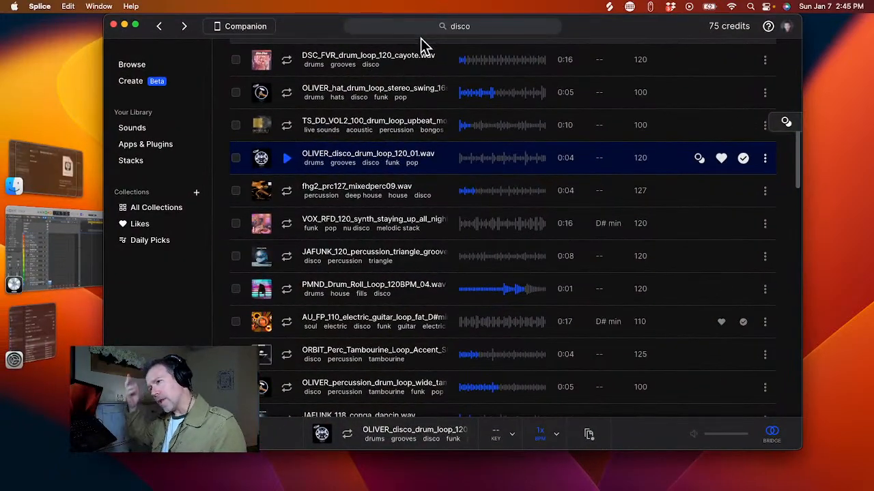
pyautogui.scroll(-5, 436, 266)
pyautogui.scroll(-15, 432, 279)
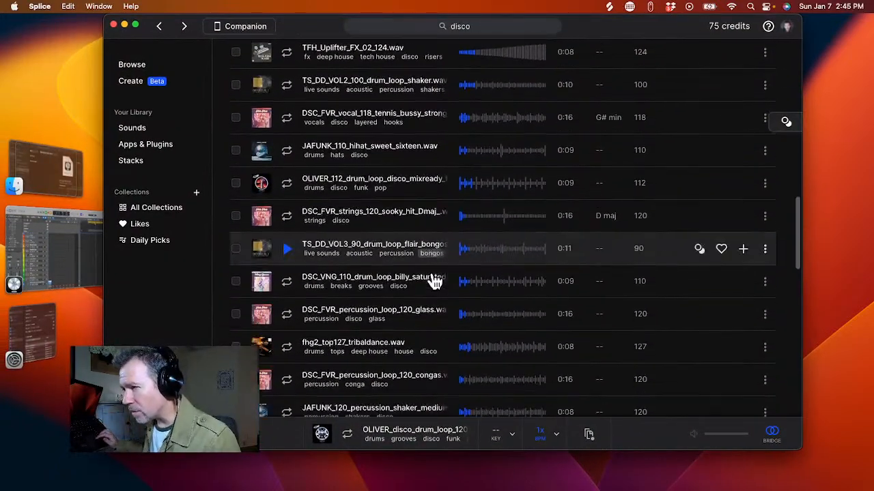
pyautogui.scroll(10, 435, 280)
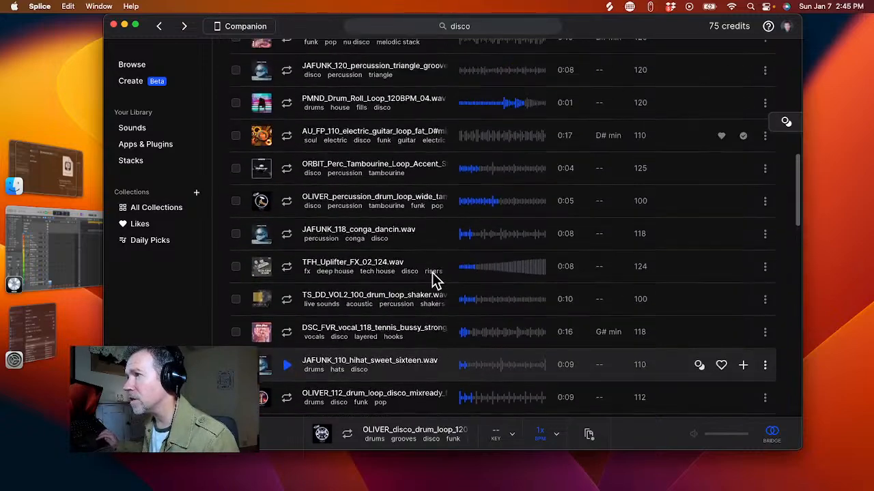
pyautogui.scroll(1, 436, 280)
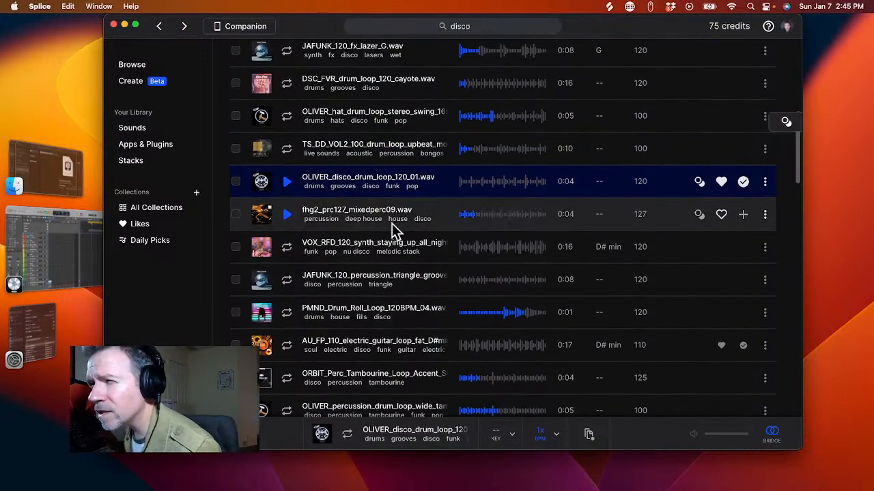
pyautogui.click(288, 182)
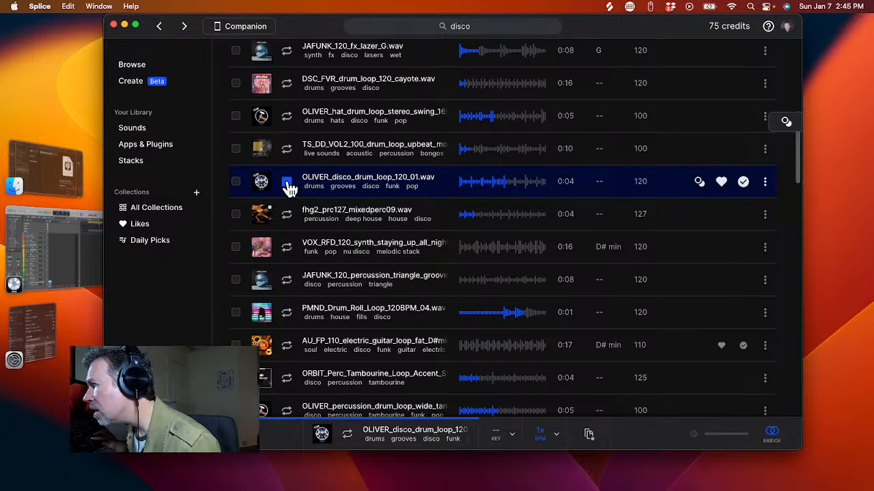
pyautogui.click(287, 183)
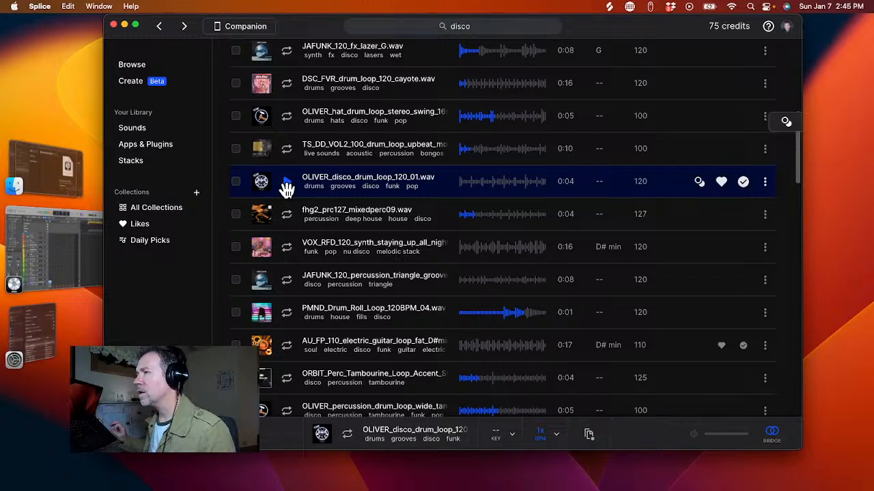
# - Return to Logic Pro and play the OLIVER drum loop through scene 1 and its cell at a project tempo of 100, stopping playback at the end
pyautogui.press('super+Tab')
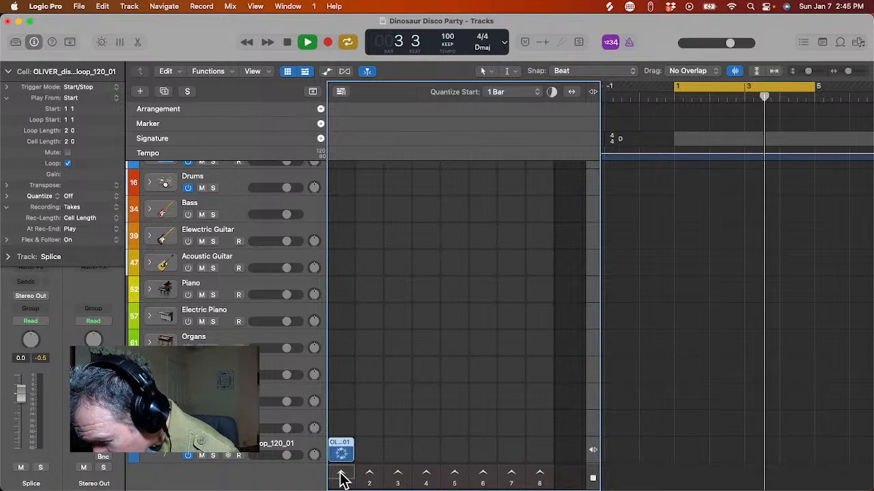
pyautogui.press('space')
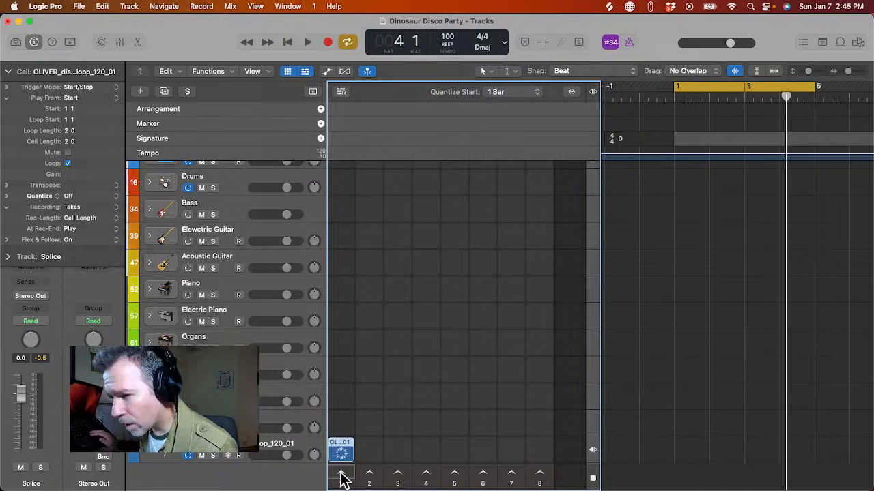
pyautogui.click(342, 476)
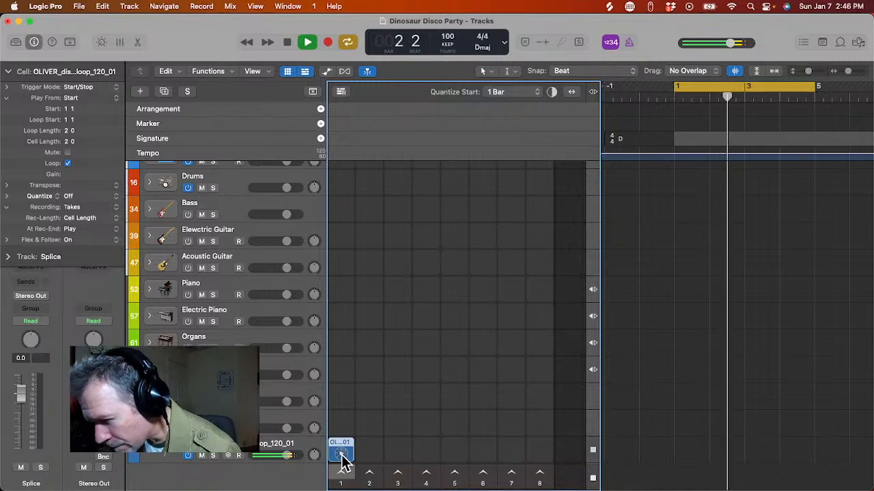
pyautogui.click(341, 456)
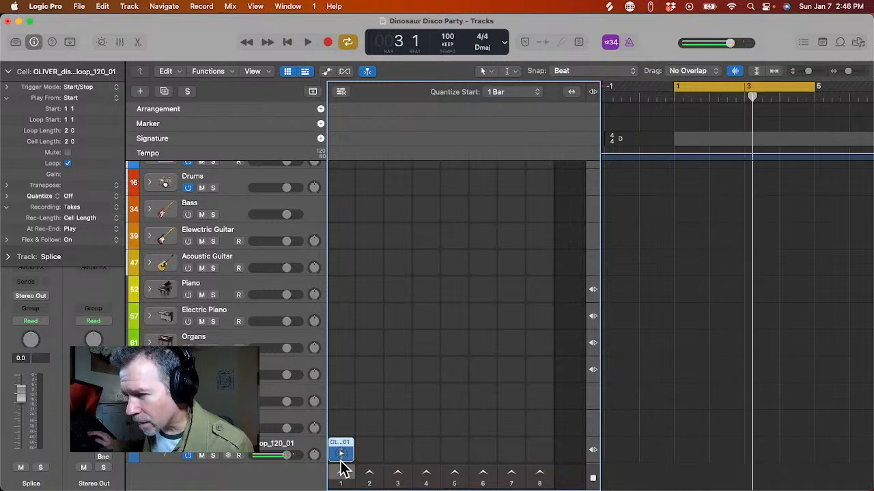
pyautogui.press('space')
pyautogui.press('space')
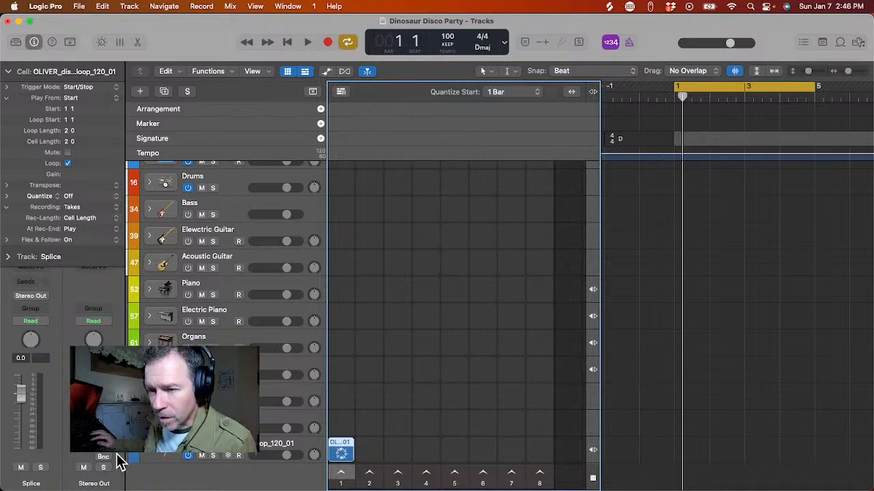
pyautogui.scroll(-2, 164, 461)
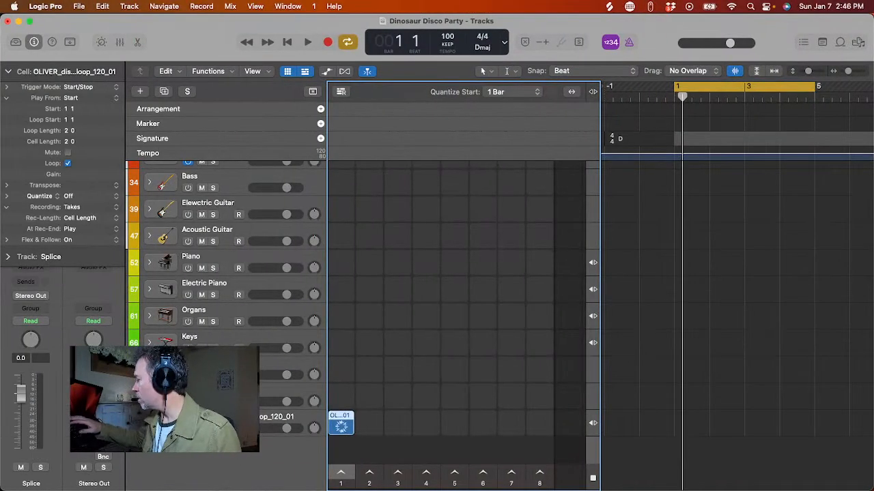
# - Switch to Splice and preview the AU_FP_110_electric_guitar_loop_fat_D#min loop in the disco results
pyautogui.press('super+Tab')
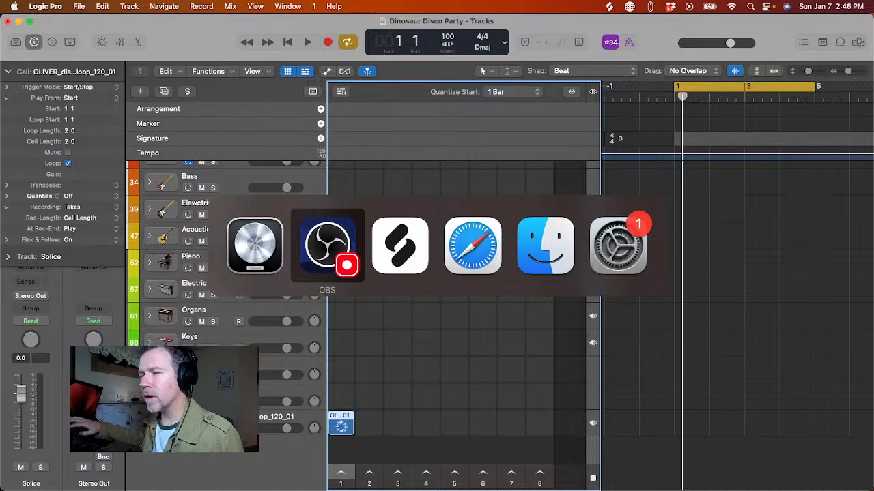
pyautogui.press('super+Tab')
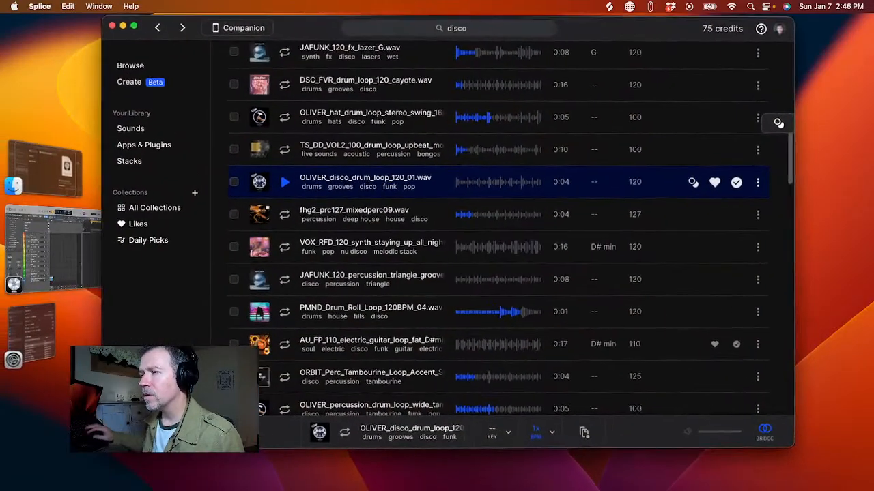
pyautogui.press('super+Tab')
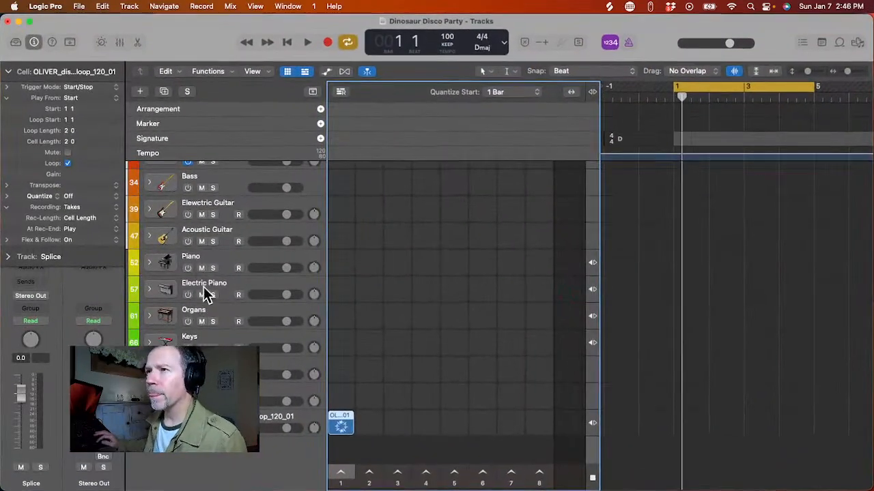
pyautogui.press('super+Tab')
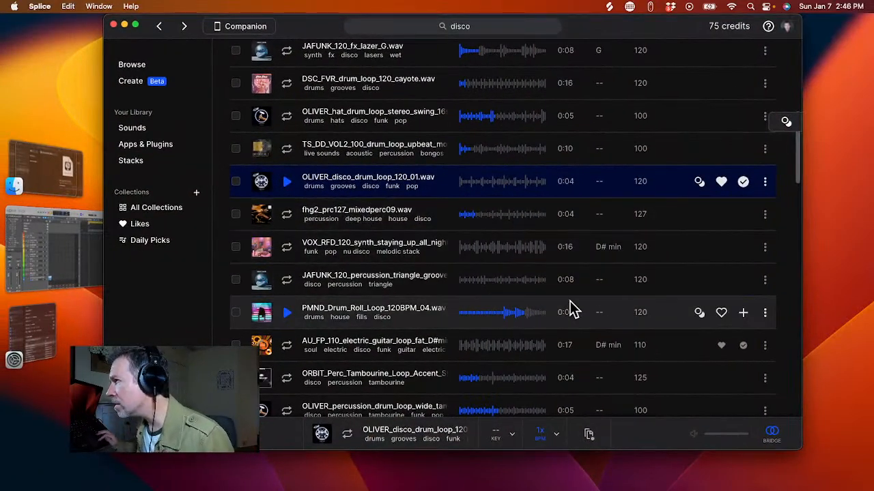
pyautogui.scroll(-2, 655, 332)
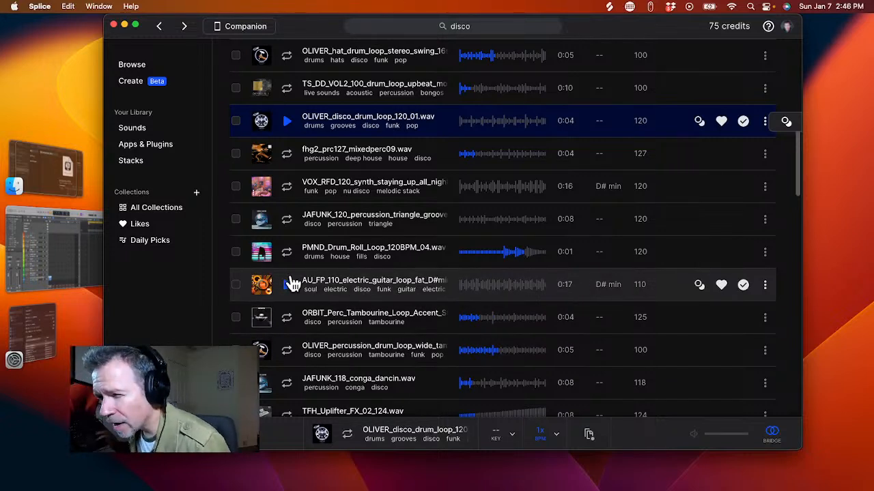
pyautogui.click(287, 285)
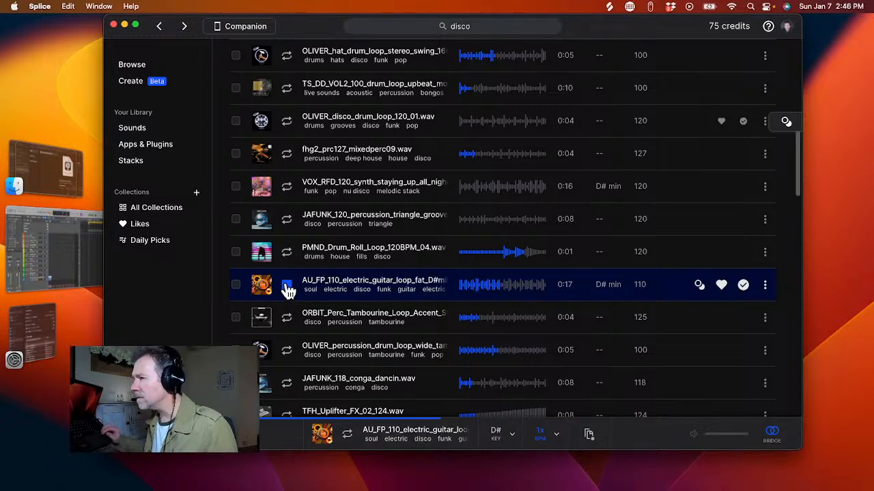
pyautogui.hotkey('ctrl', 'Right')
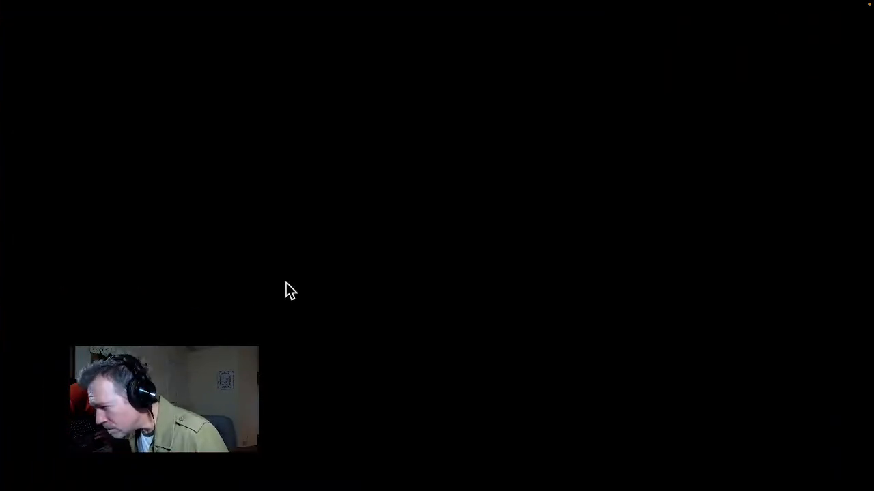
pyautogui.hotkey('ctrl', 'Left')
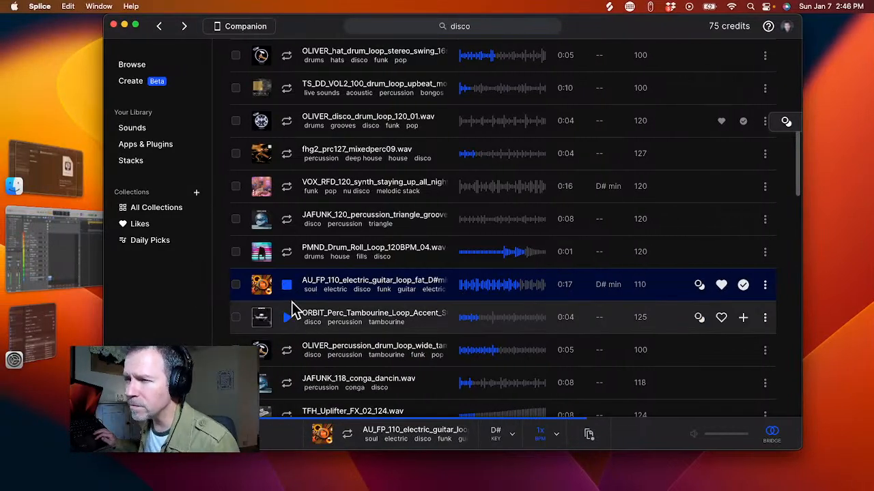
pyautogui.click(287, 286)
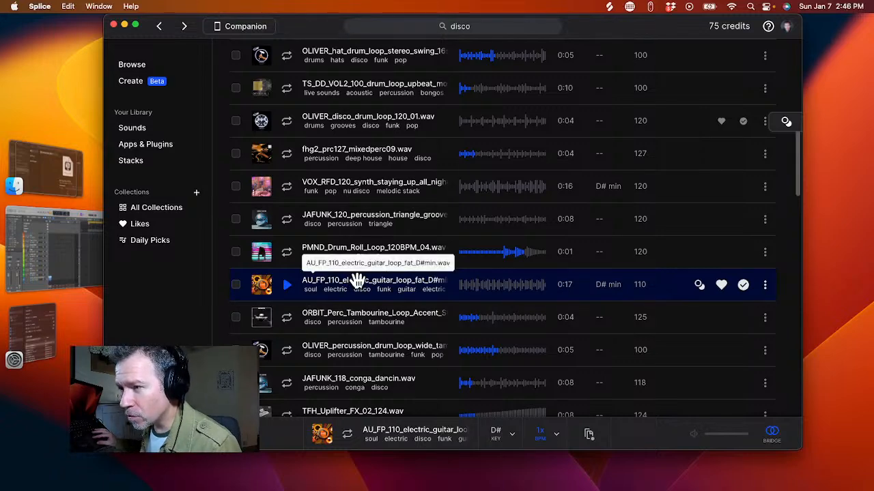
# - Place AU_FP_110_electric_guitar_loop_fat_D#min on a new track in scene 1 below the drum loop in Logic Pro's Live Loops grid
pyautogui.moveTo(336, 289); pyautogui.dragTo(266, 298)
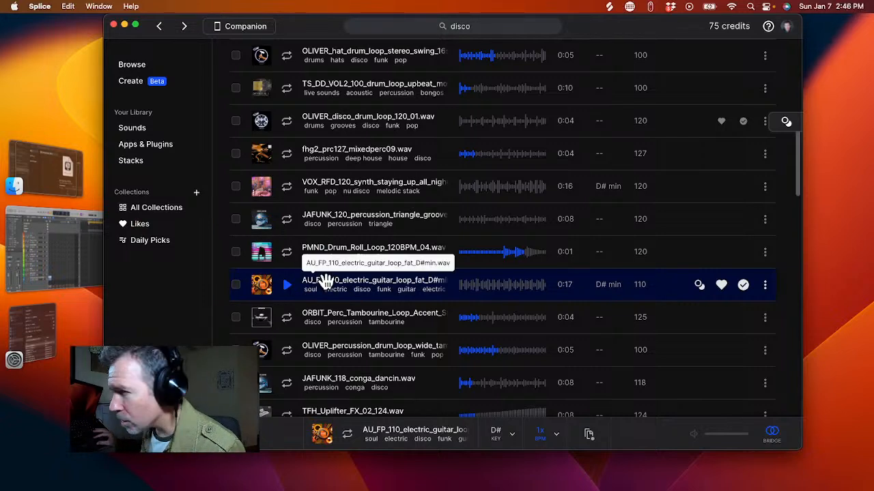
pyautogui.moveTo(326, 281); pyautogui.dragTo(343, 445)
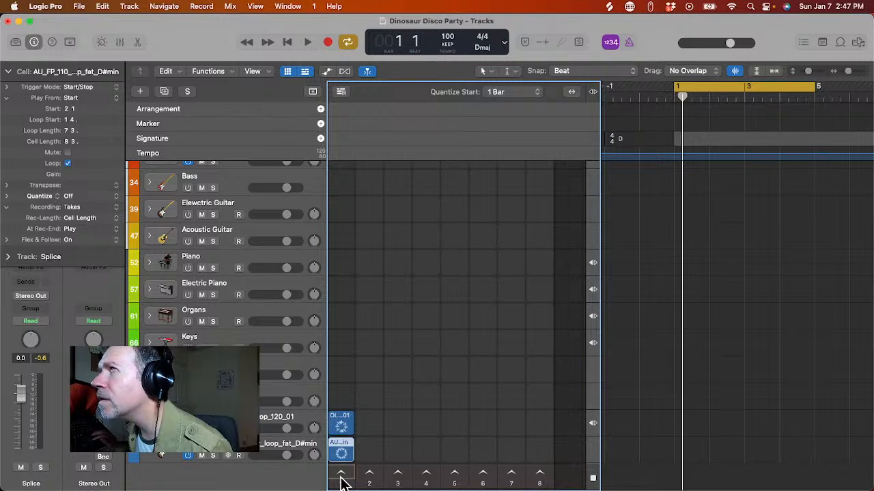
# - Trigger scene 1 to hear the drum and guitar loops together, stop it, and start the scene again
pyautogui.click(342, 476)
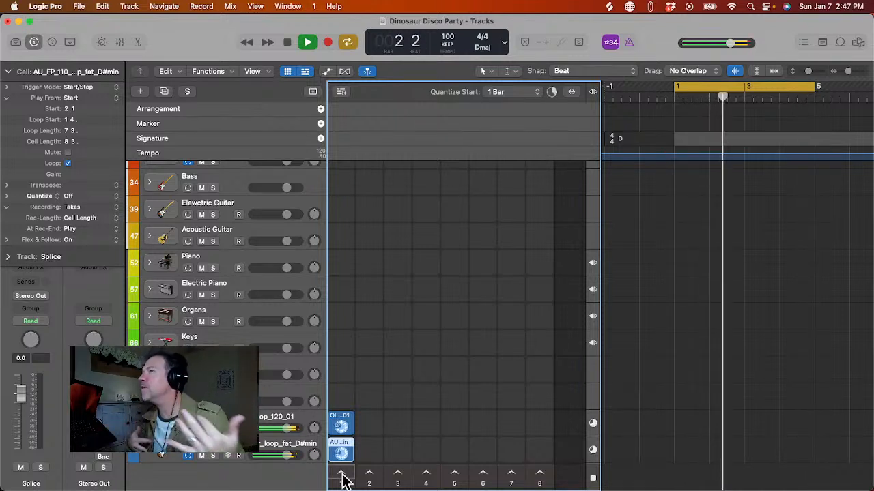
pyautogui.press('space')
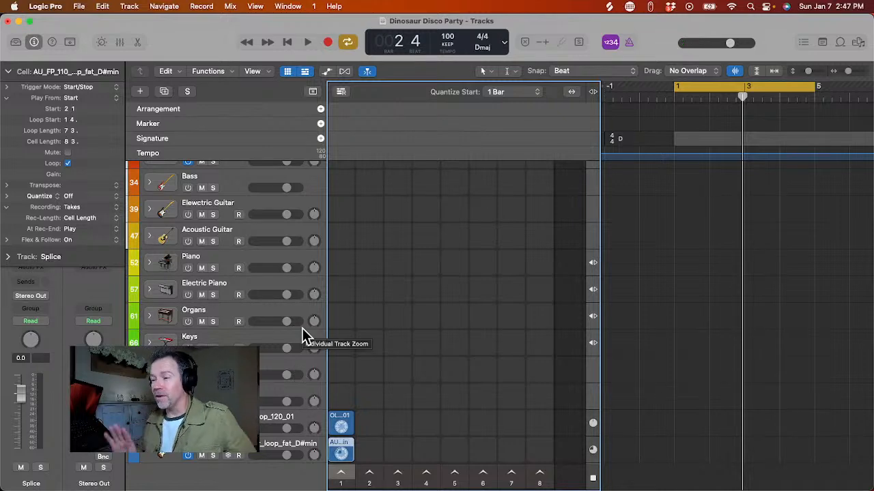
pyautogui.scroll(5, 275, 273)
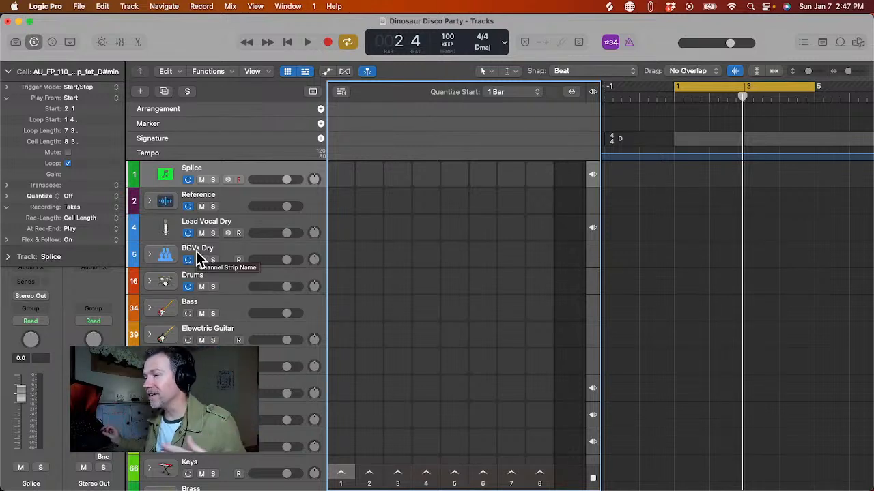
pyautogui.scroll(-5, 355, 359)
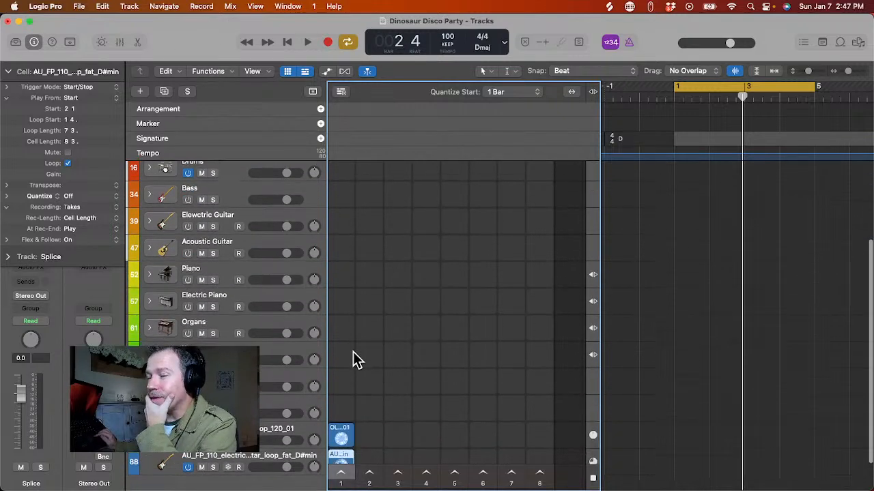
pyautogui.click(341, 472)
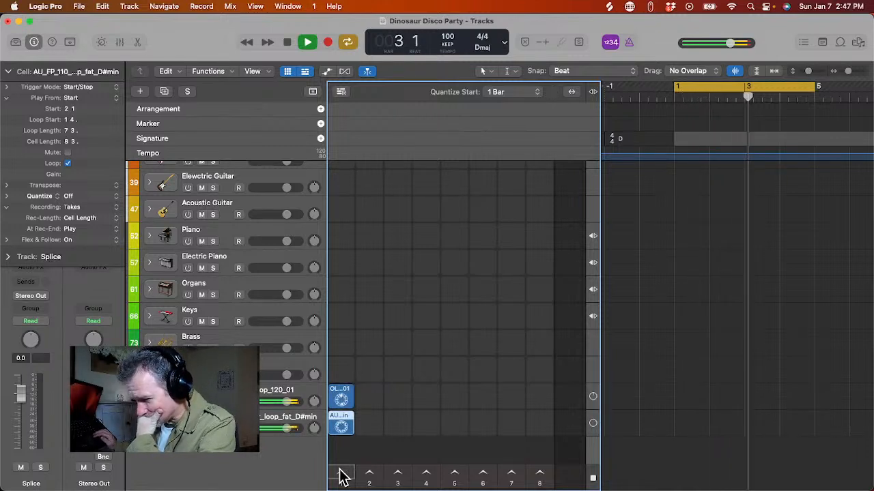
# - Stop playback, expand the Bass and Electric Bass track stacks, and select the Bass DI track's cell in scene 1
pyautogui.press('space')
pyautogui.scroll(5, 243, 332)
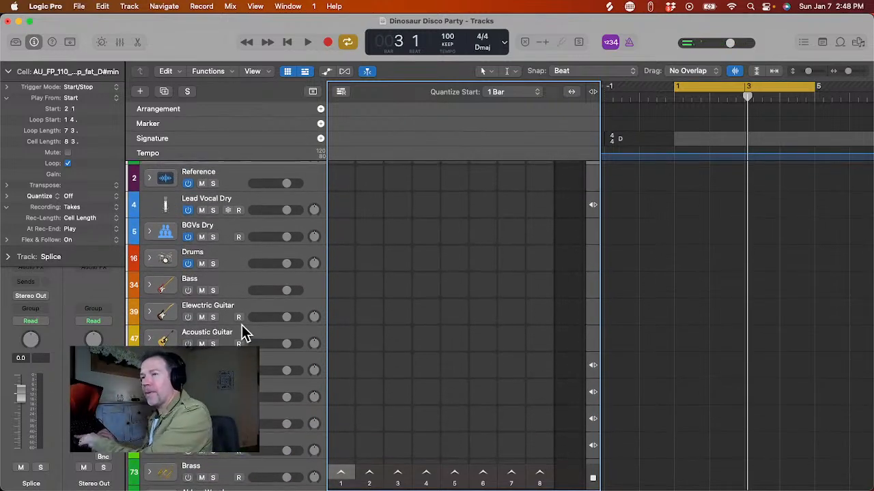
pyautogui.scroll(-5, 204, 339)
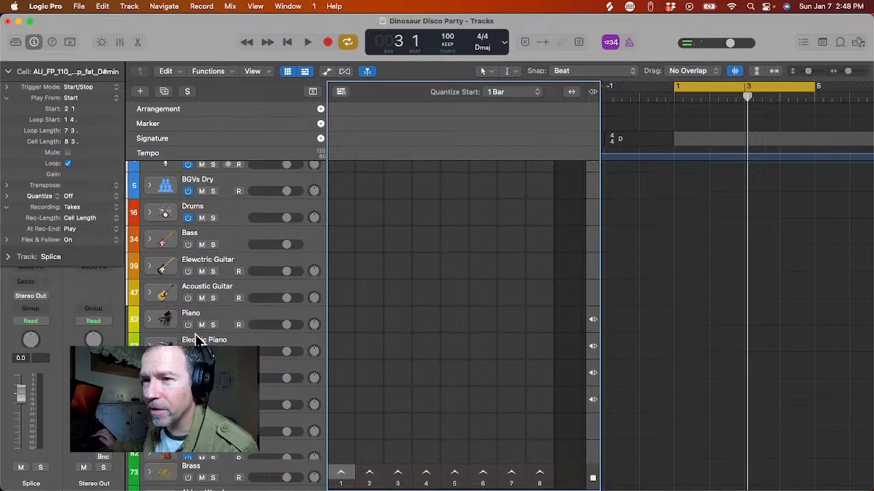
pyautogui.scroll(7, 196, 339)
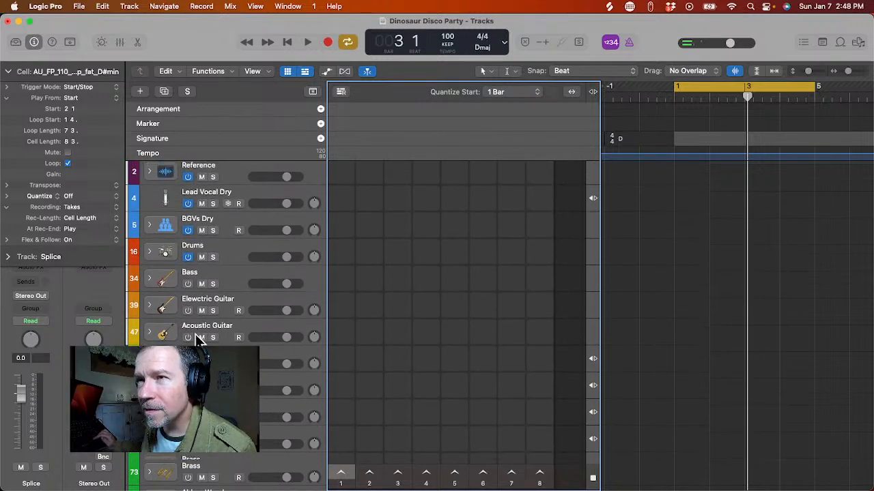
pyautogui.scroll(-1, 190, 225)
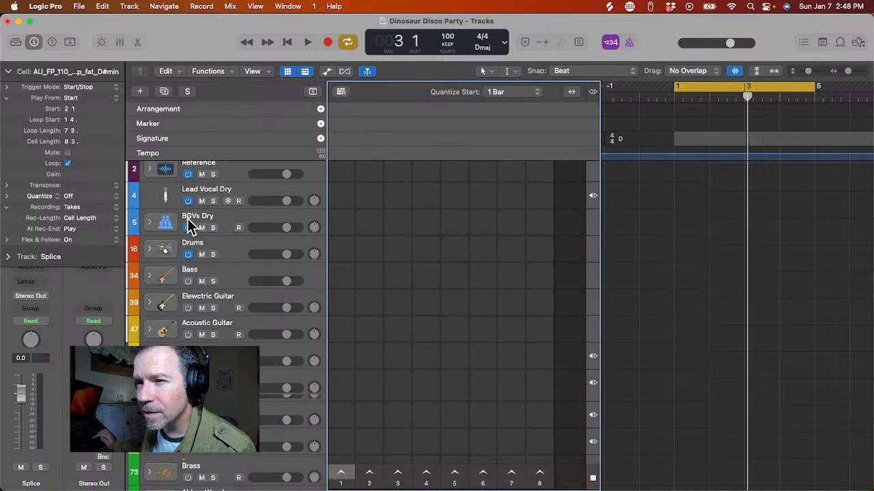
pyautogui.click(149, 274)
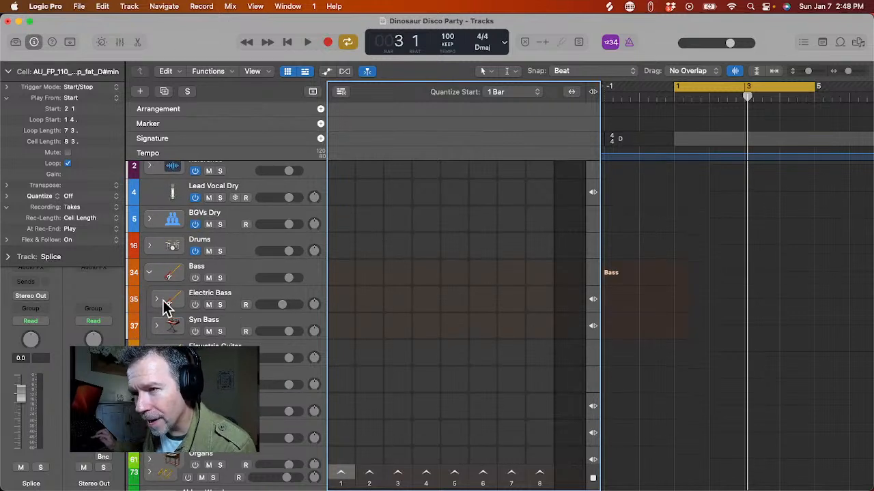
pyautogui.click(164, 332)
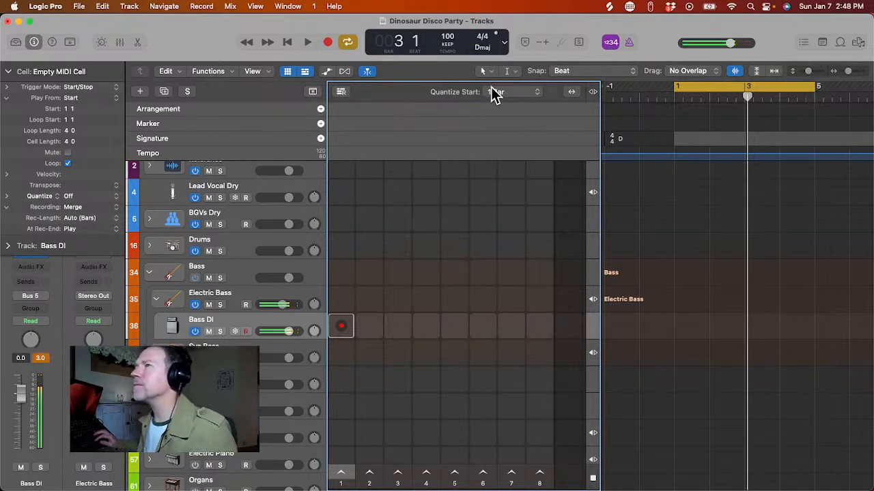
# - Switch the control bar display to the Custom mode and rehearse the bass line on Bass DI with playback started and stopped
pyautogui.click(504, 46)
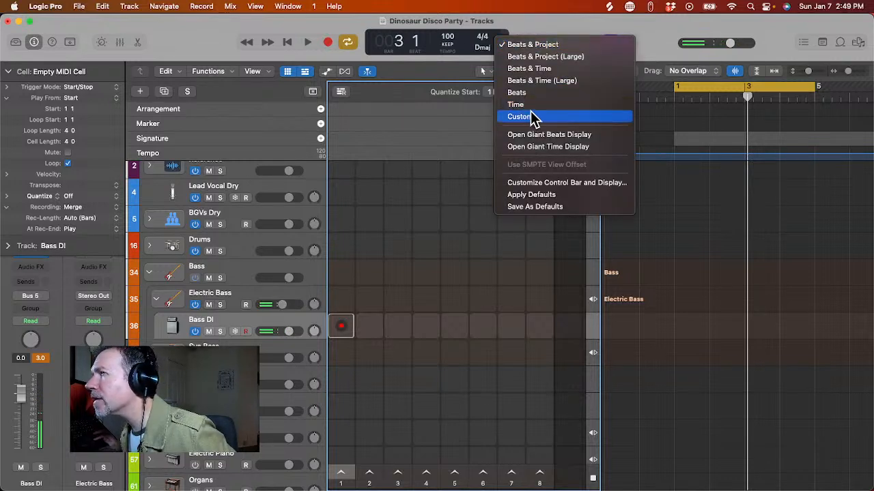
pyautogui.click(534, 120)
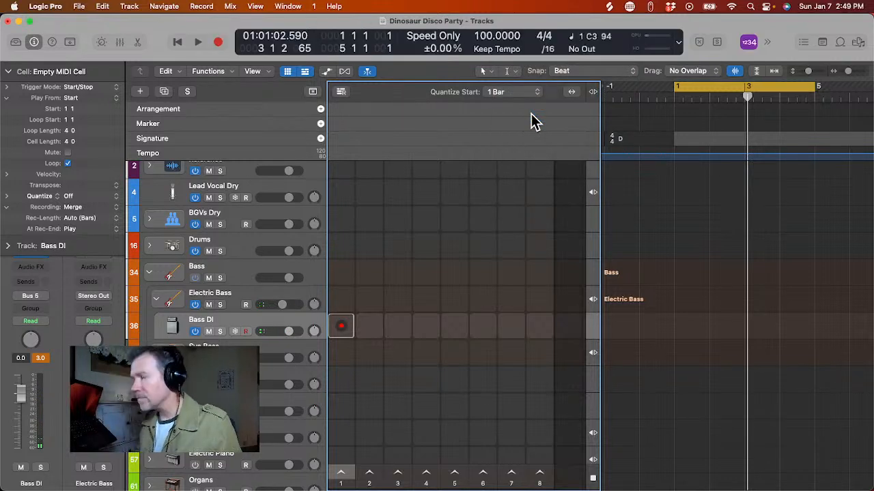
pyautogui.press('space')
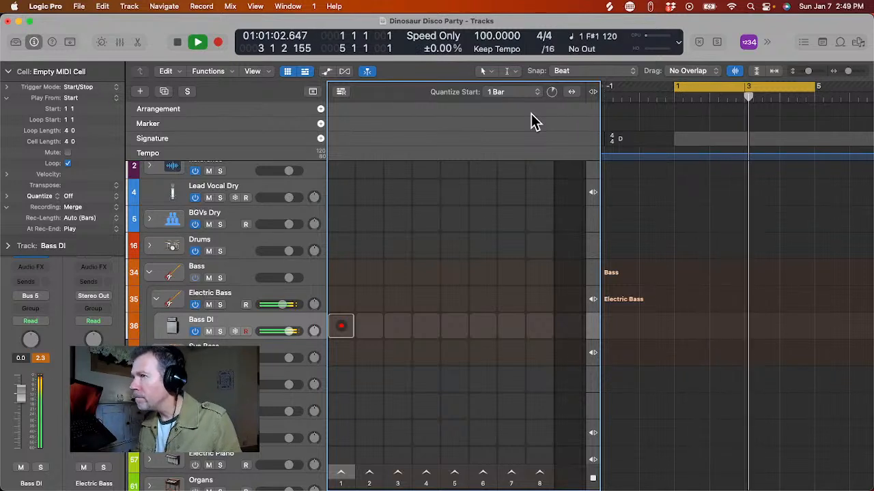
pyautogui.press('space')
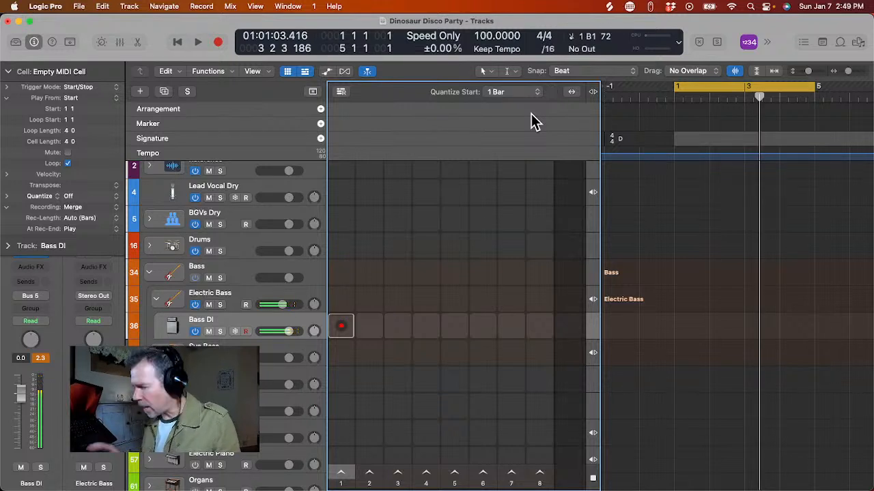
pyautogui.press('space')
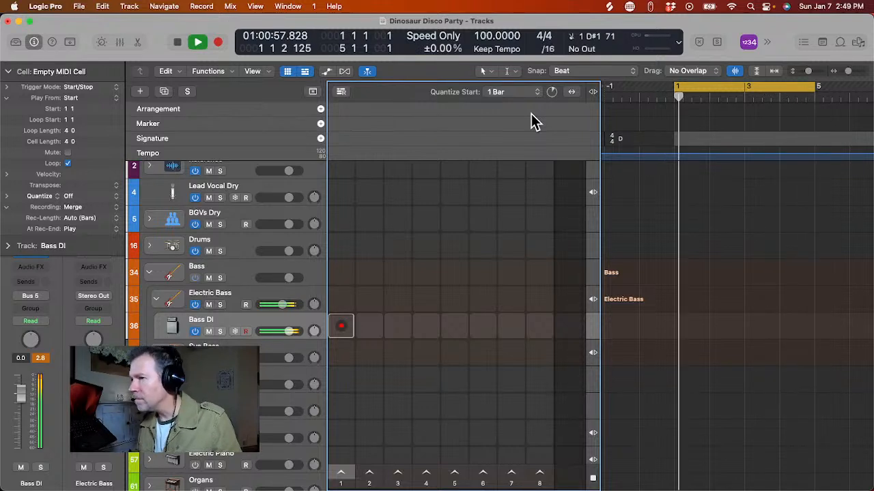
pyautogui.press('space')
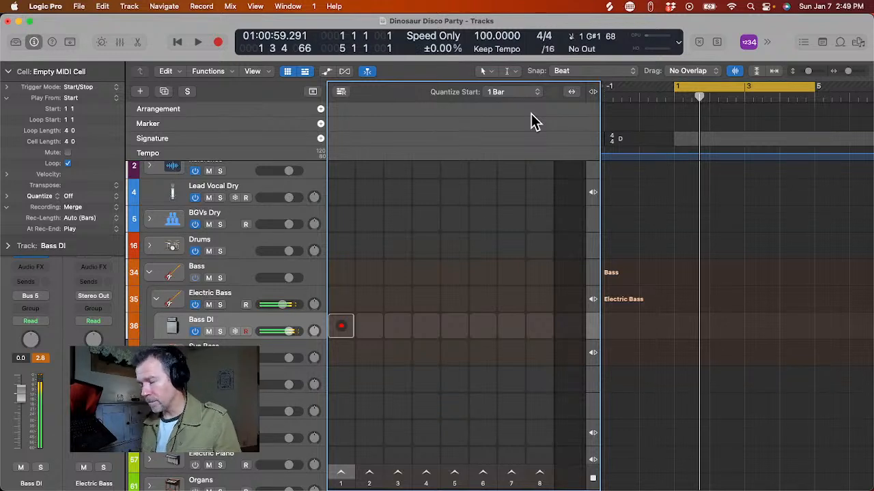
pyautogui.press('space')
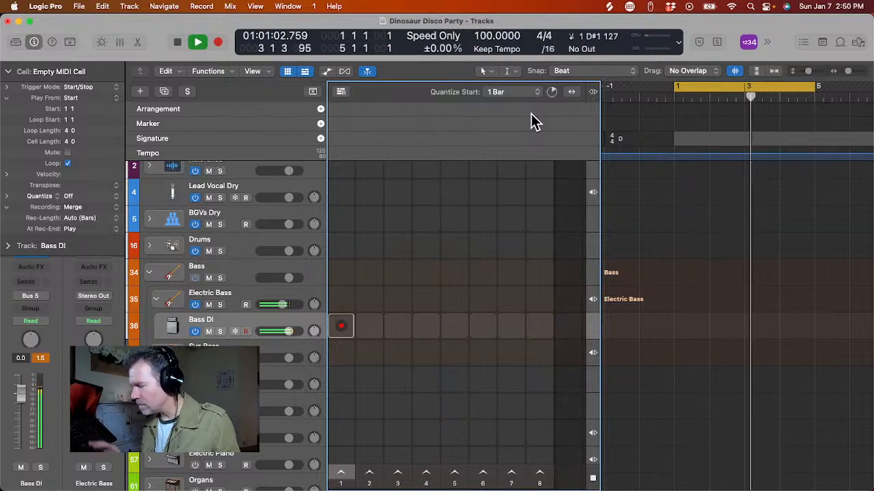
# - Open the Piano Roll for Bass DI and show the on-screen keyboard in the lower corner, shifted down to start at C0
pyautogui.press('e')
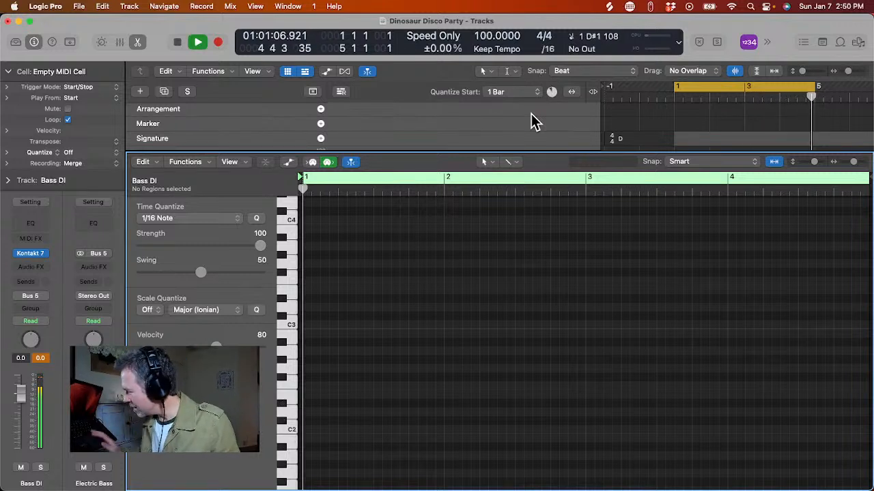
pyautogui.press('space')
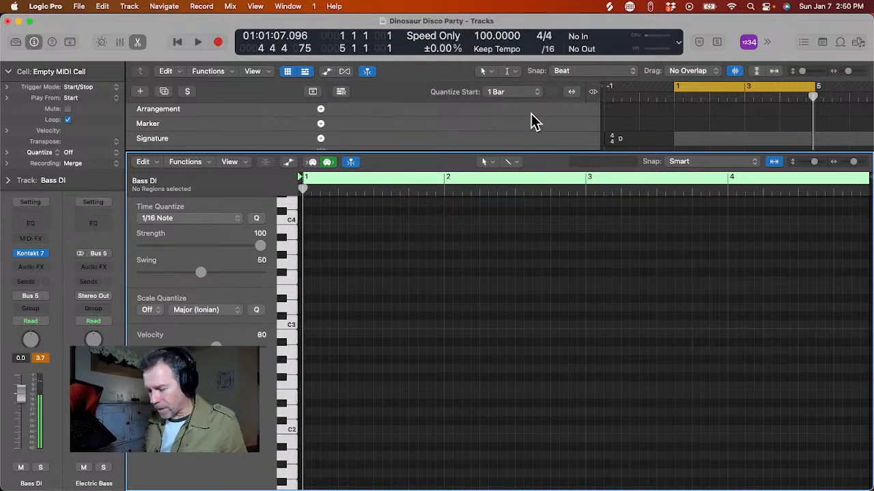
pyautogui.click(295, 9)
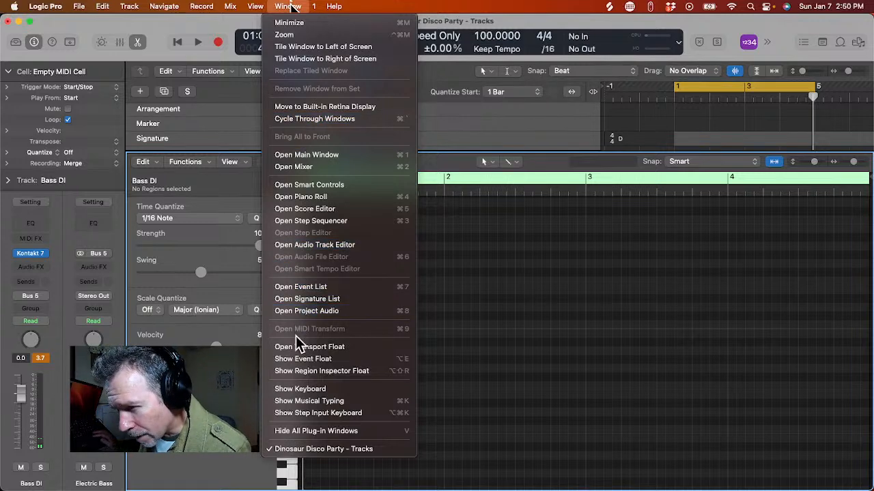
pyautogui.click(320, 391)
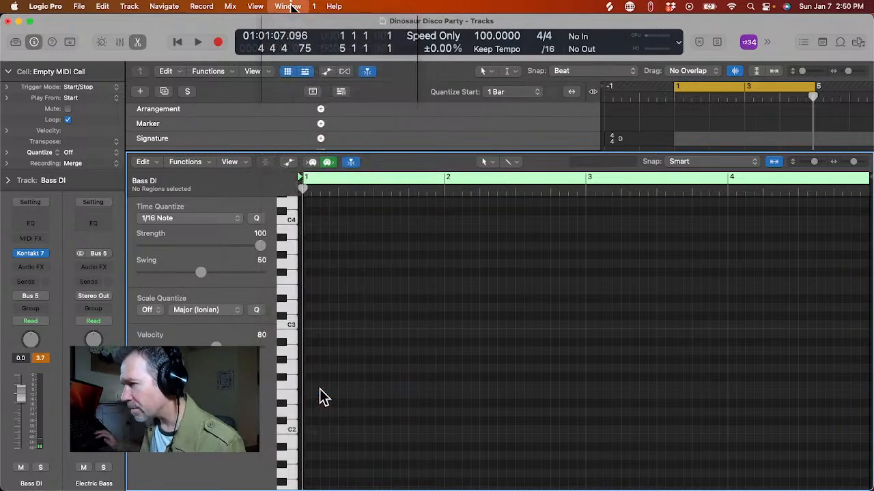
pyautogui.moveTo(753, 355); pyautogui.dragTo(829, 421)
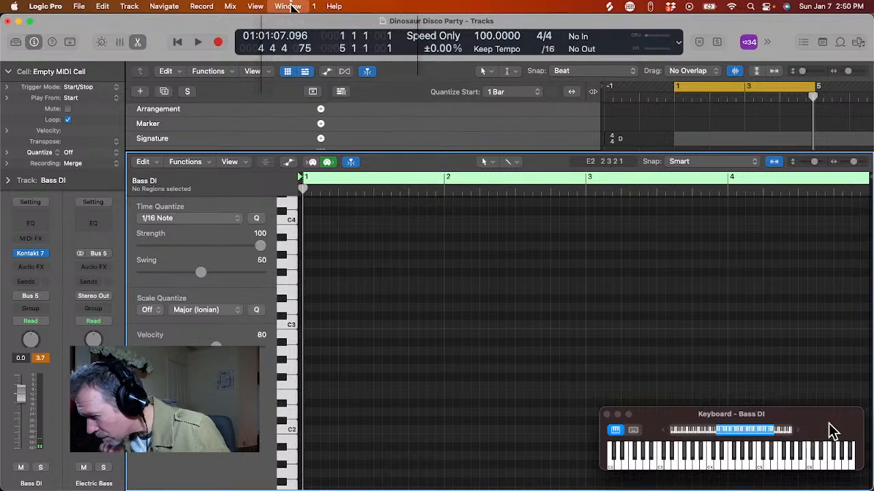
pyautogui.moveTo(753, 430); pyautogui.dragTo(739, 435)
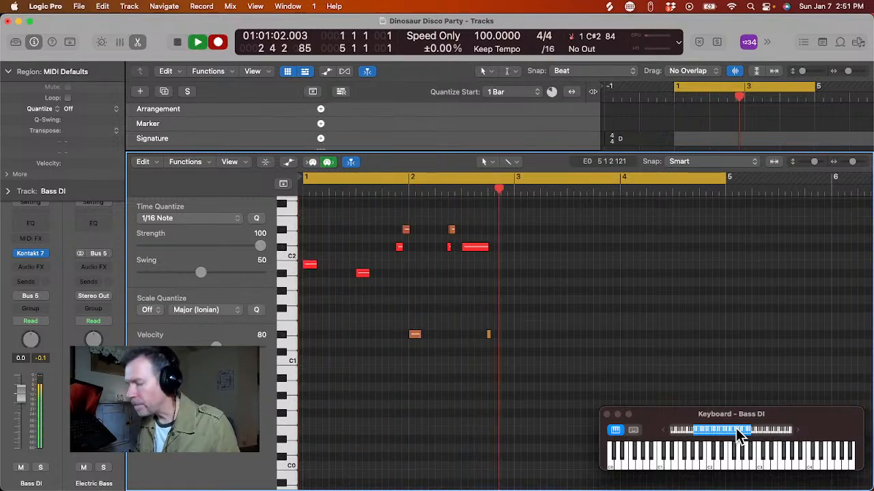
# - Try recording the bass line on the Bass DI track in the timeline, discard the takes, and close the Piano Roll
pyautogui.press('space')
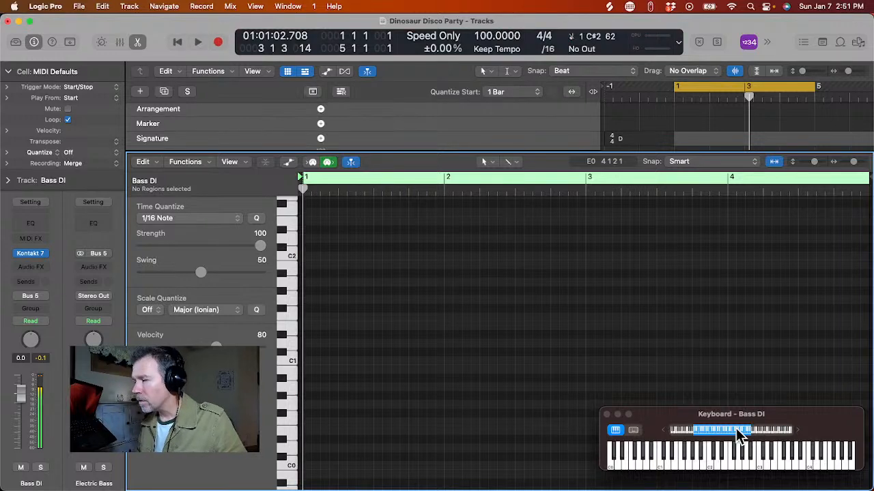
pyautogui.press('r')
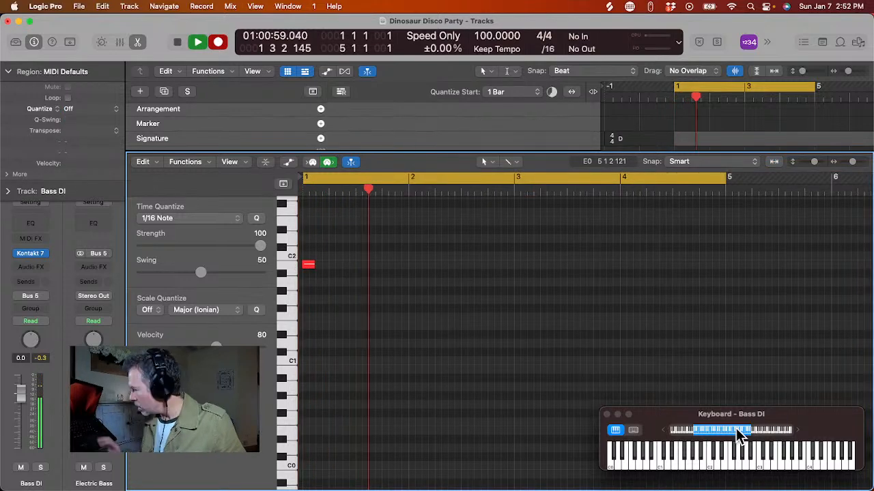
pyautogui.press('space')
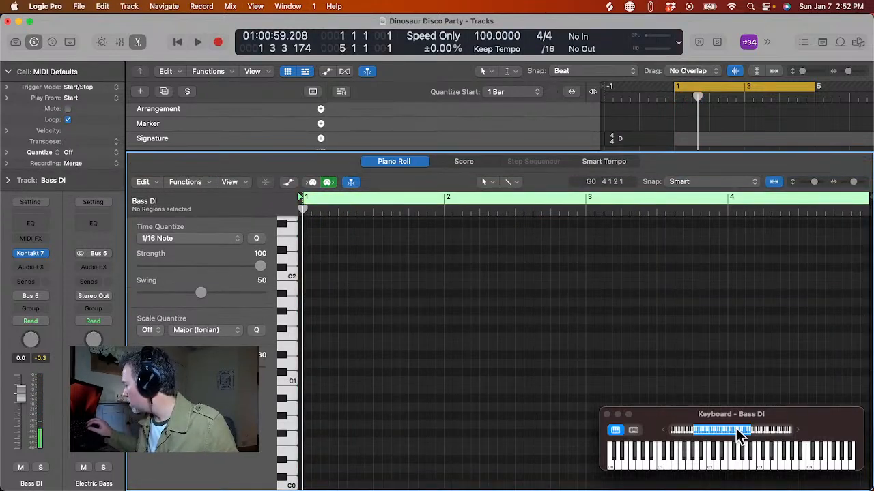
pyautogui.press('e')
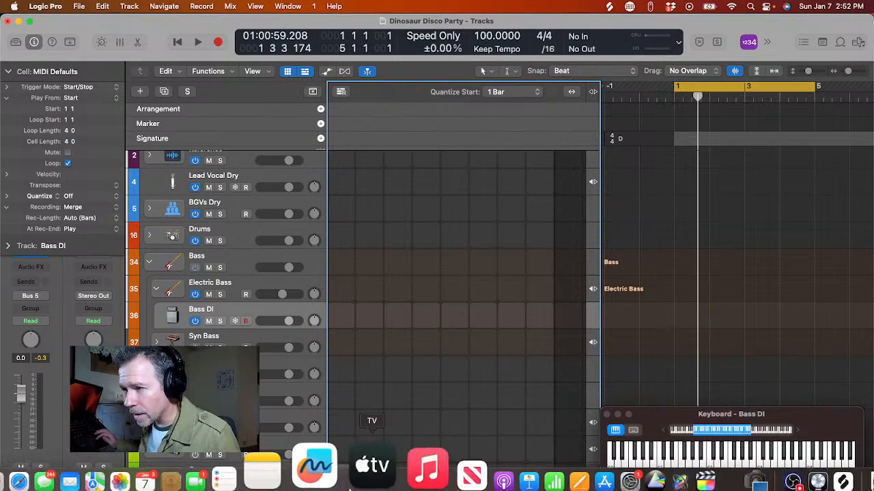
# - Try recording a bass take into Bass DI's scene 1 cell, stop, and undo the recording
pyautogui.click(342, 318)
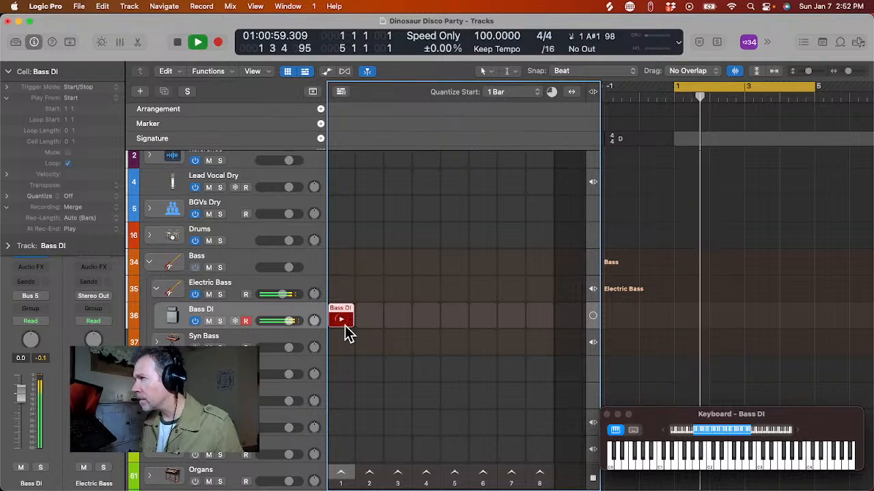
pyautogui.press('space')
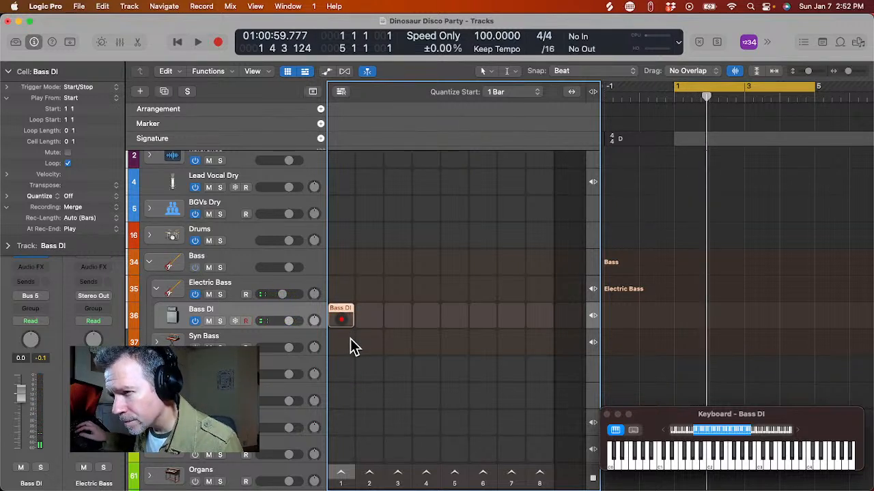
pyautogui.press('super+z')
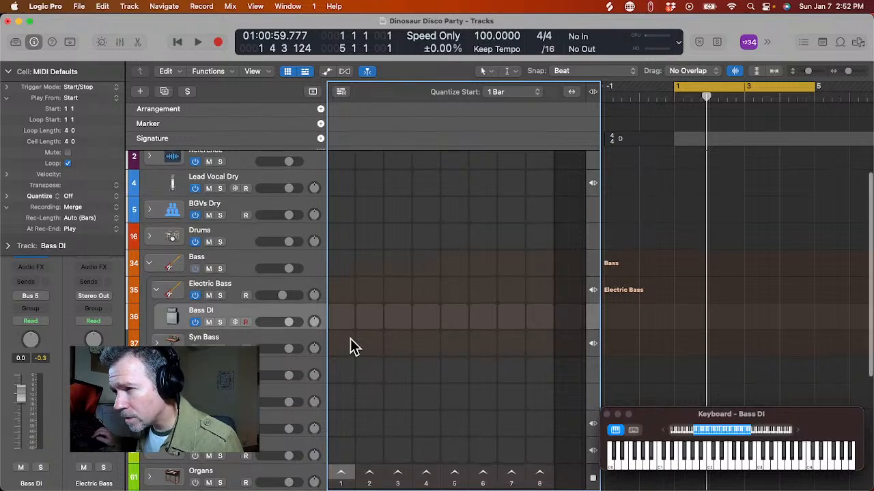
# - Play the scene 1 loops briefly, try recording another bass take into Bass DI's scene 1 cell, and discard it
pyautogui.scroll(3, 350, 341)
pyautogui.scroll(-10, 350, 342)
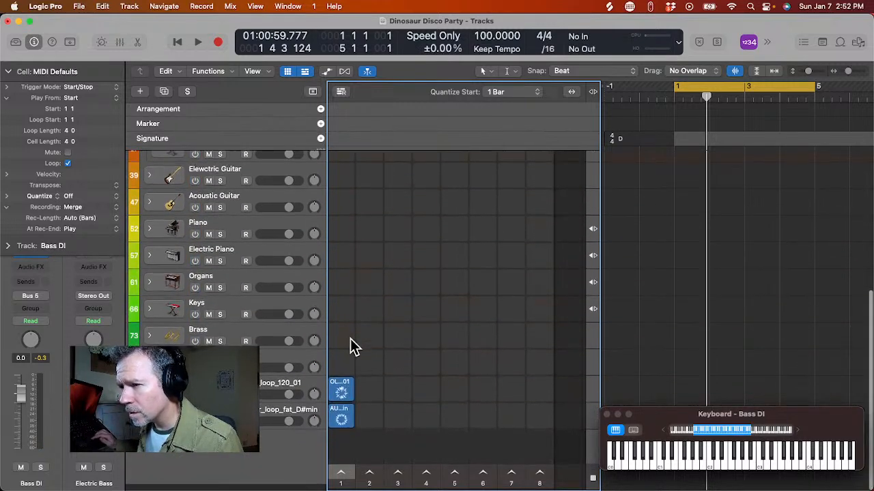
pyautogui.click(340, 478)
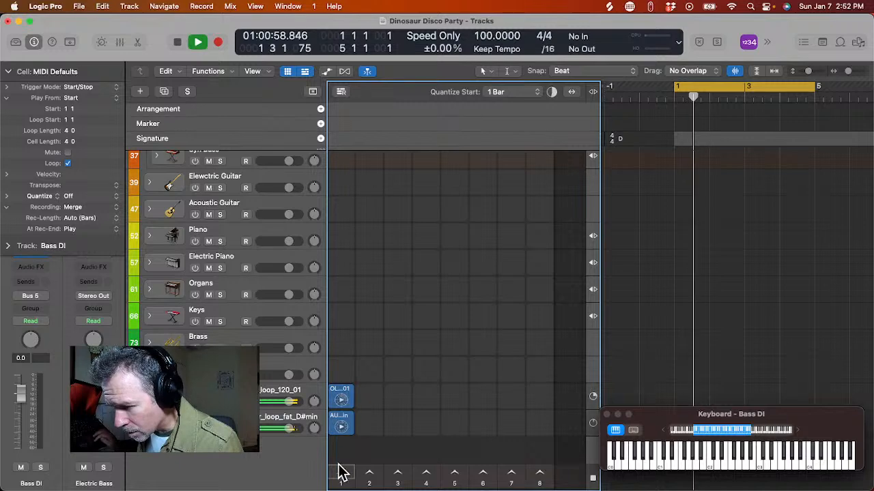
pyautogui.scroll(5, 334, 309)
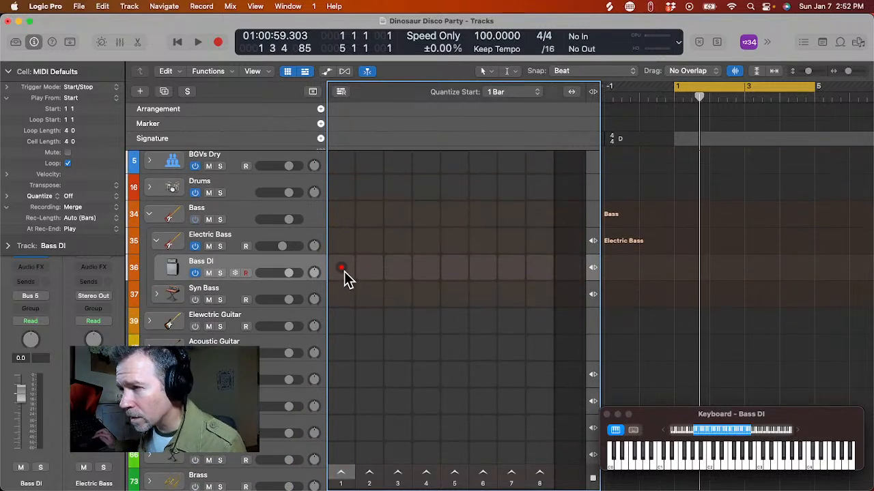
pyautogui.click(342, 268)
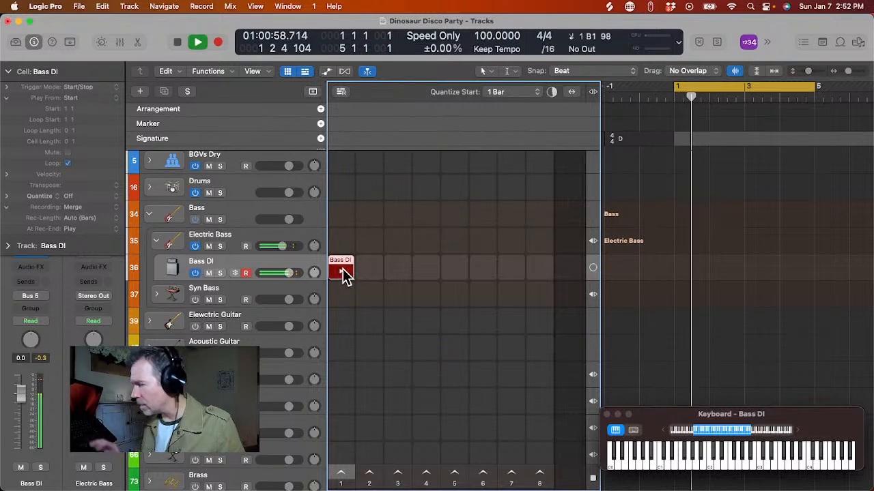
pyautogui.click(343, 270)
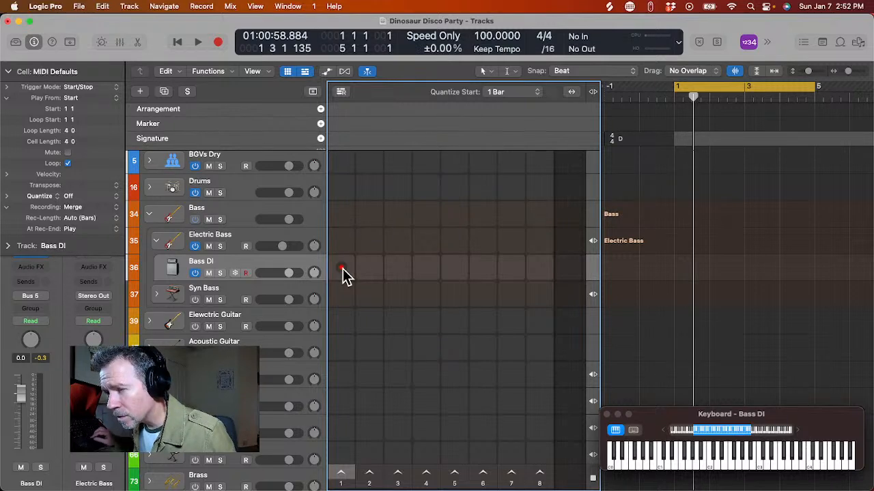
# - Play the scene 1 drum and guitar loops again, stop them, and return to the Bass DI track
pyautogui.scroll(-5, 344, 273)
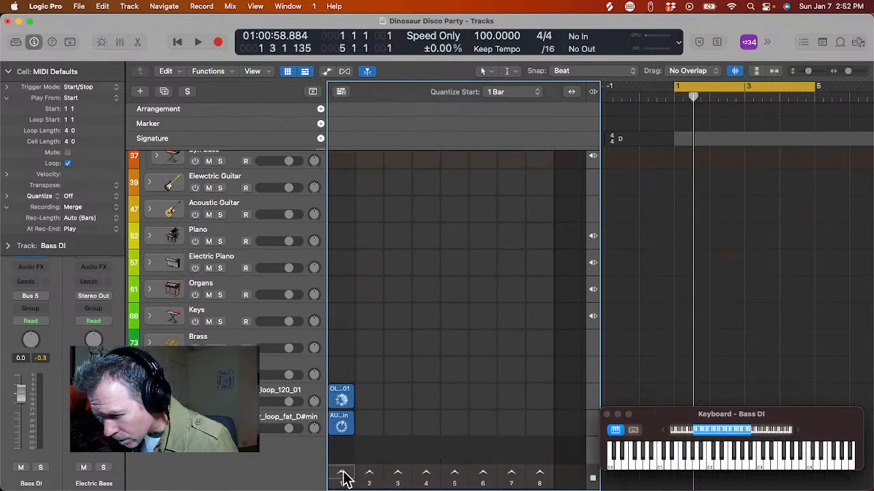
pyautogui.click(342, 476)
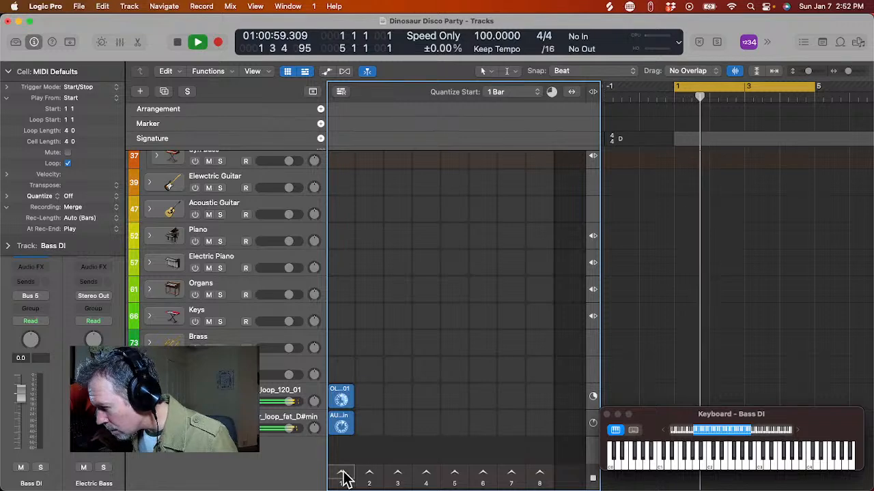
pyautogui.scroll(3, 352, 351)
pyautogui.scroll(-3, 352, 350)
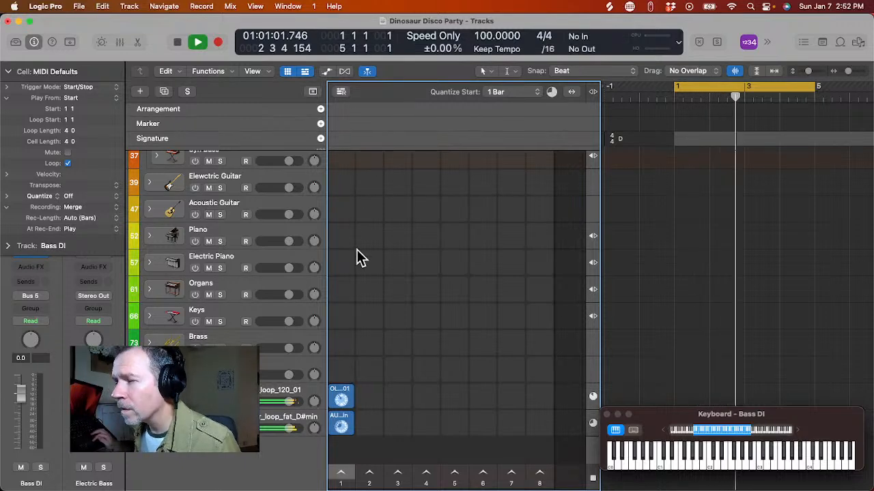
pyautogui.press('space')
pyautogui.scroll(4, 346, 278)
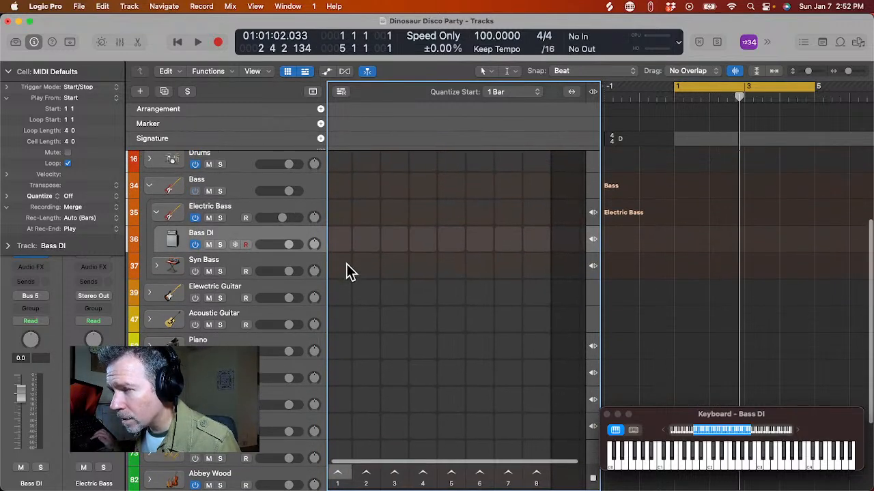
# - Try recording a bass take on the Bass DI track in the timeline, stop, and undo it
pyautogui.rightClick(343, 247)
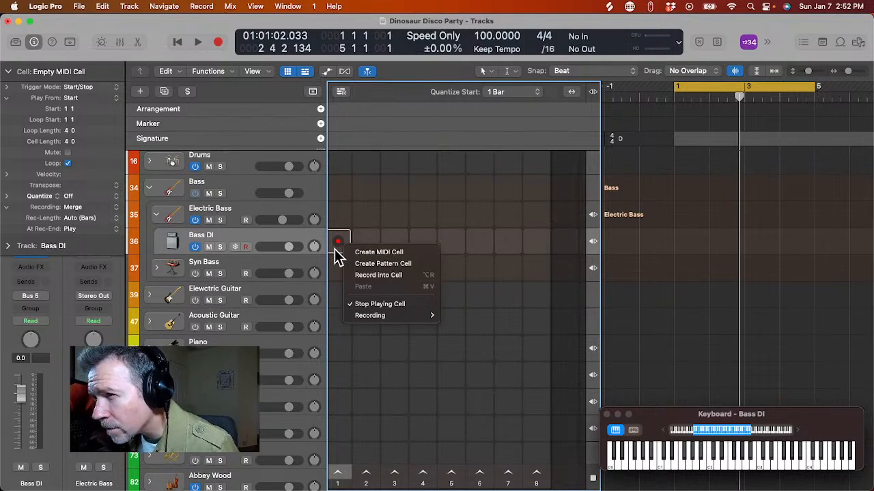
pyautogui.press('Escape')
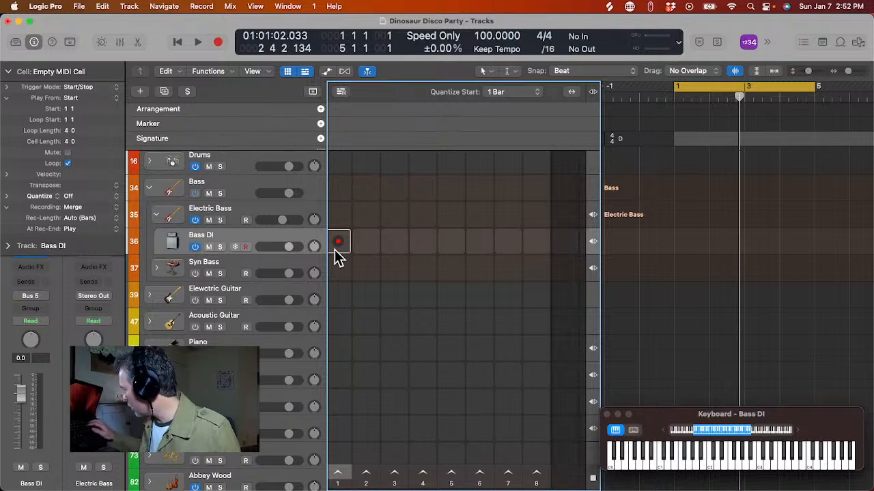
pyautogui.press('r')
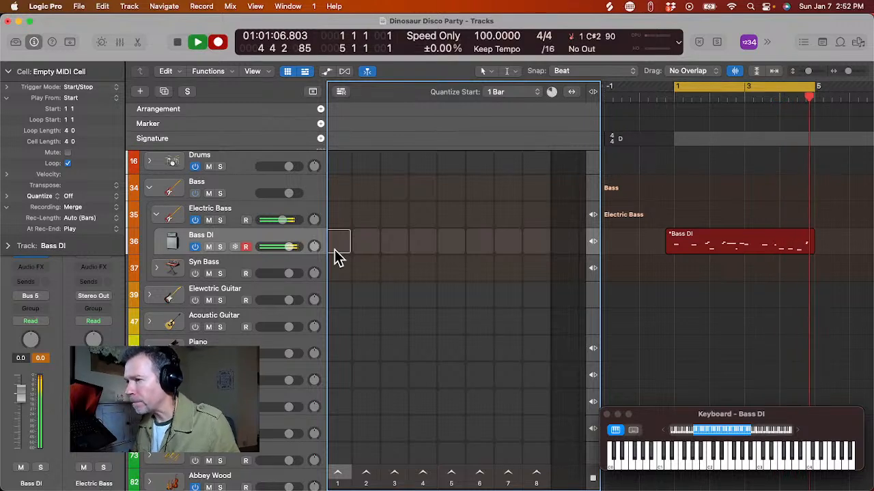
pyautogui.press('space')
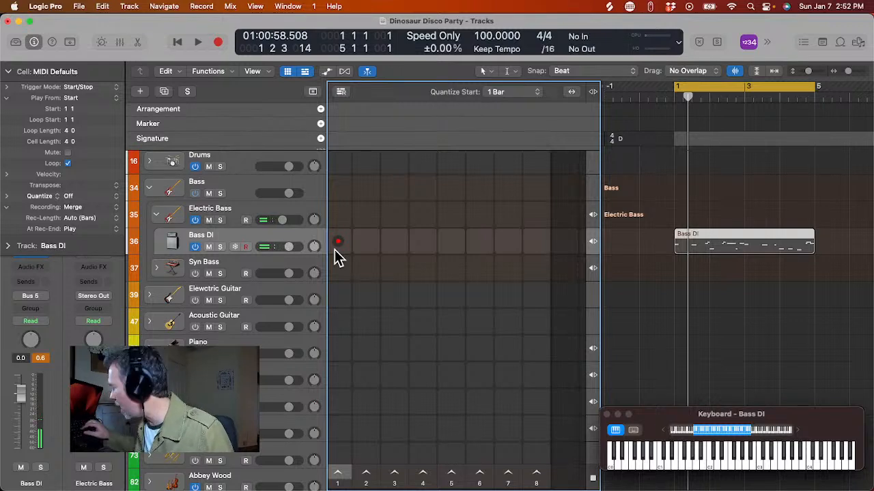
pyautogui.press('super+z')
# - Try recording a short bass take into the first cell of the Bass DI row, stop, and undo the recording and its cell
pyautogui.click(343, 250)
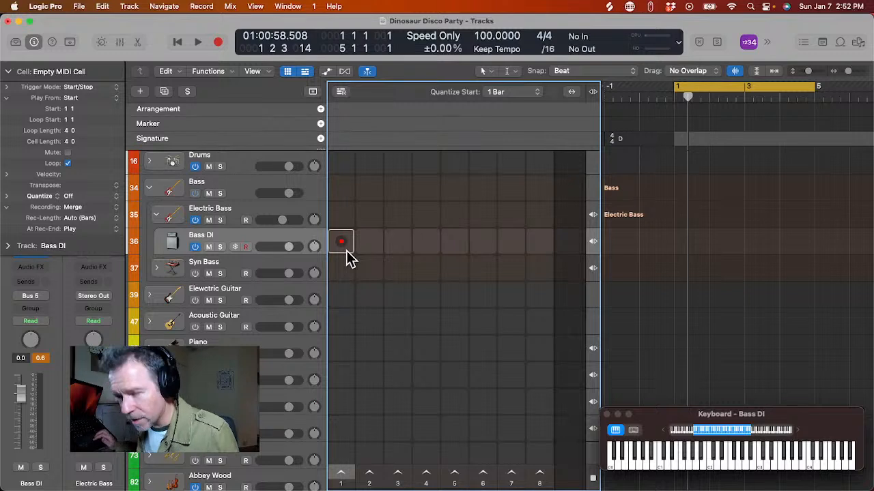
pyautogui.rightClick(348, 258)
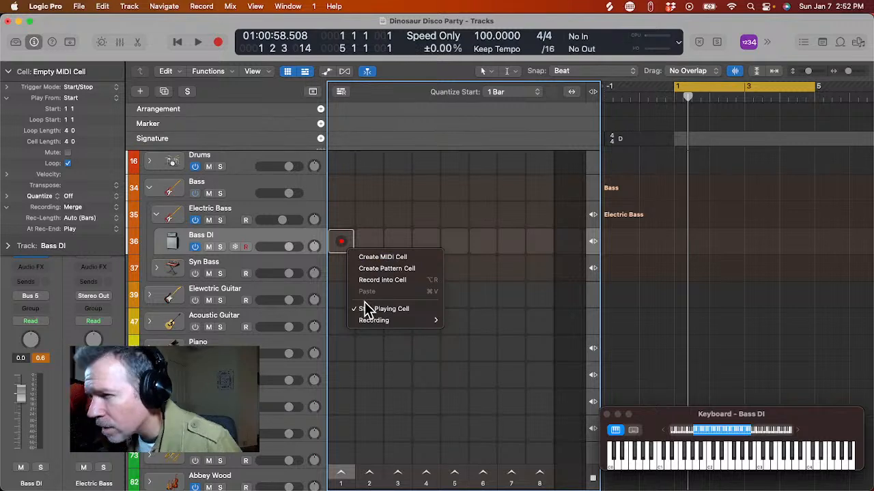
pyautogui.click(350, 236)
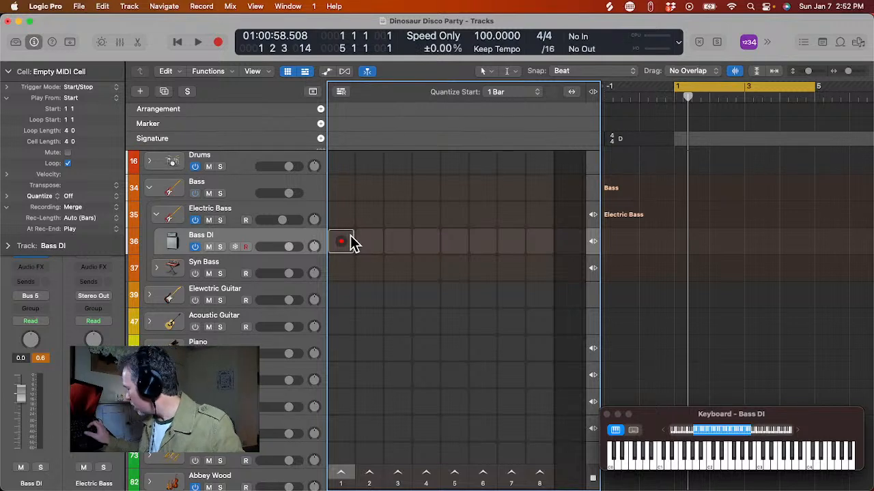
pyautogui.click(350, 238)
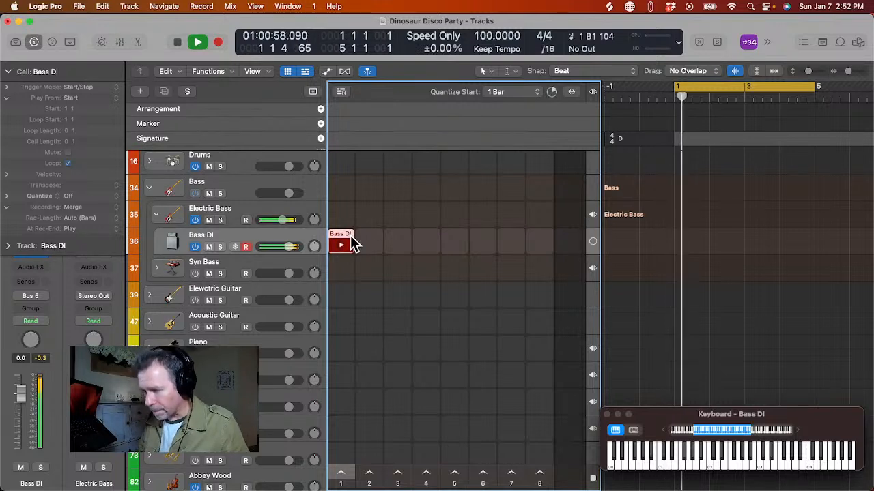
pyautogui.press('space')
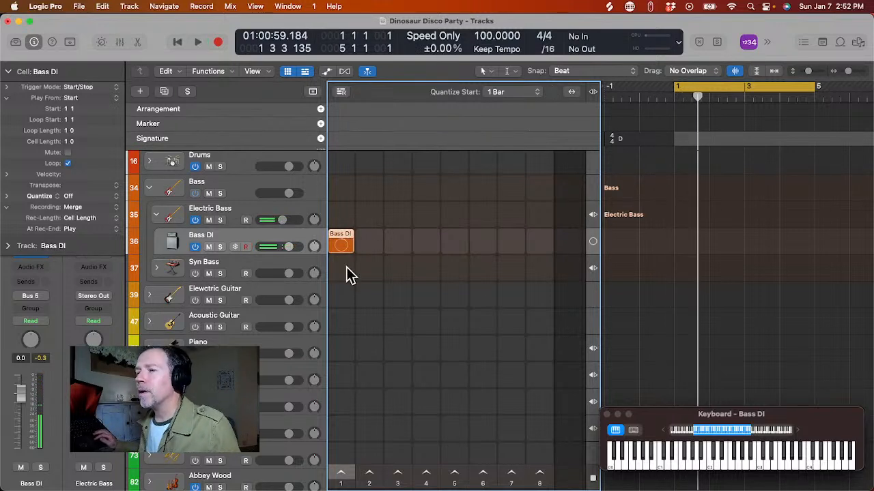
pyautogui.press('super+z')
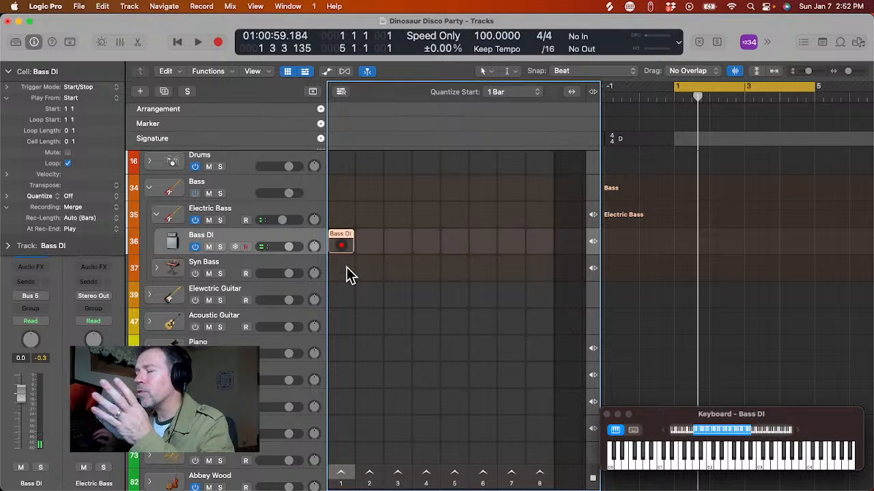
pyautogui.press('super+z')
pyautogui.scroll(-5, 346, 267)
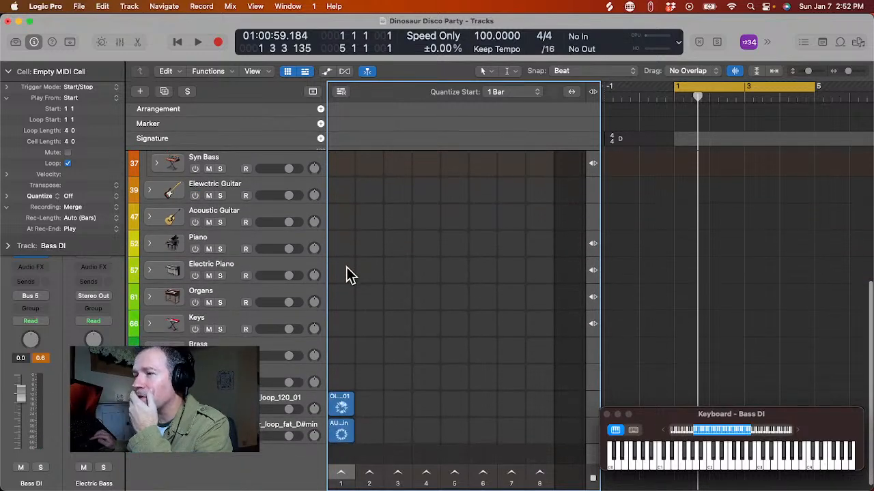
pyautogui.scroll(4, 346, 267)
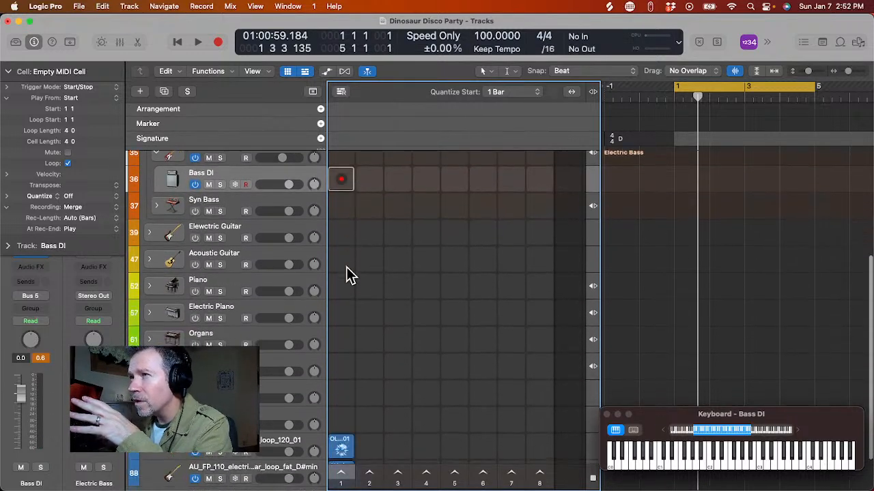
pyautogui.scroll(-1, 347, 268)
pyautogui.scroll(2, 347, 268)
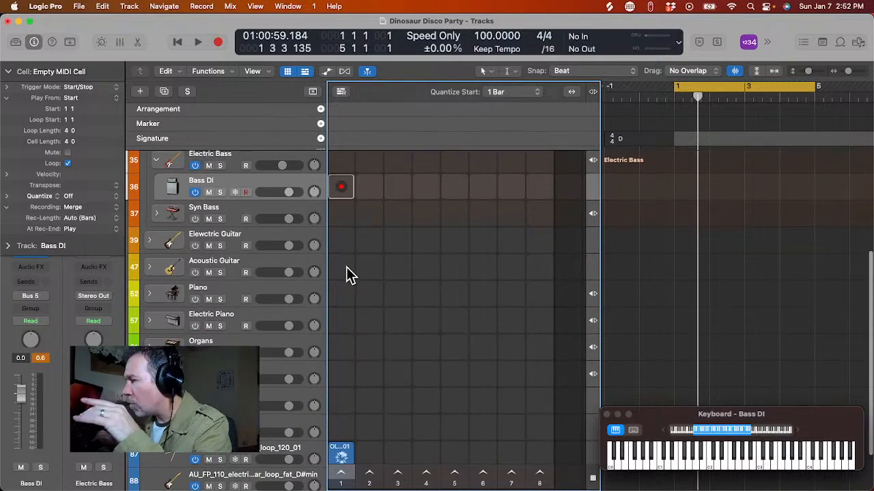
pyautogui.scroll(-1, 346, 266)
pyautogui.scroll(1, 346, 267)
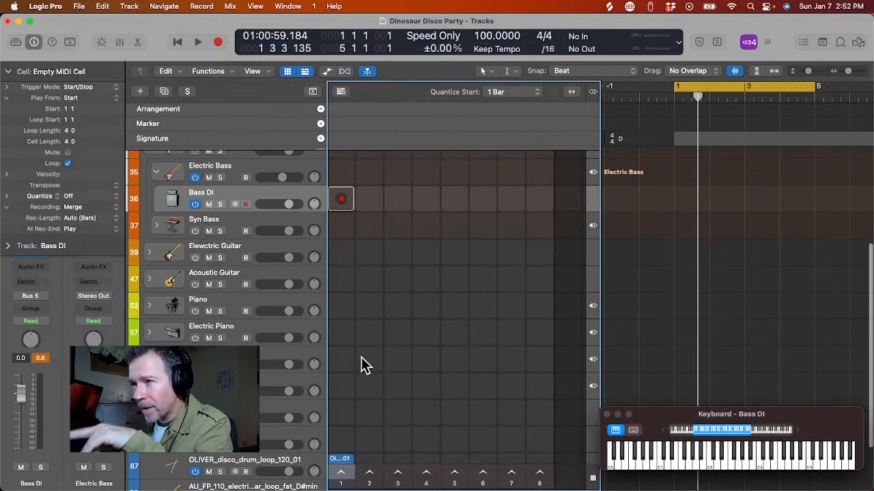
pyautogui.scroll(-3, 362, 362)
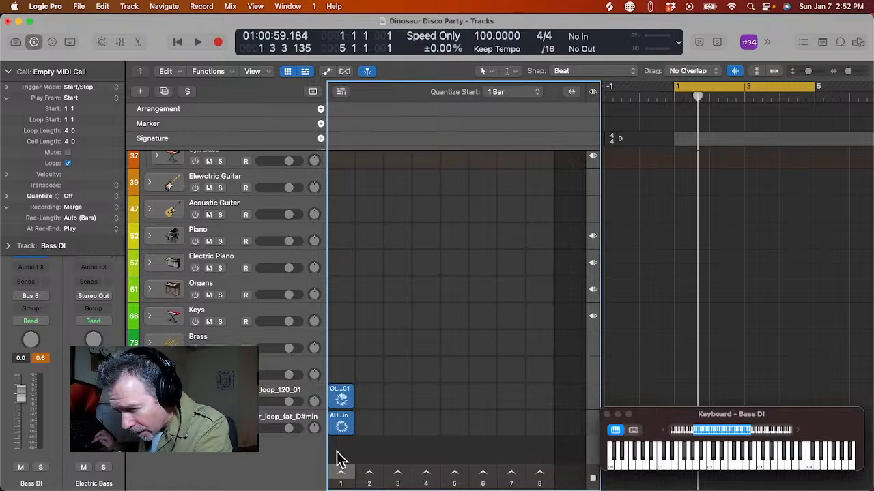
pyautogui.scroll(4, 329, 269)
# - Play the scene 1 drum and guitar loops, restarting playback from the beginning of the cycle
pyautogui.scroll(-4, 333, 300)
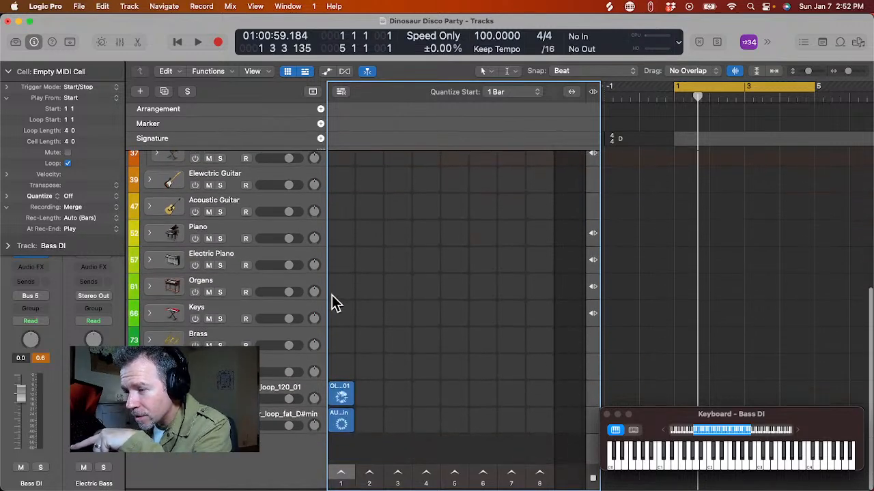
pyautogui.press('space')
pyautogui.press('space')
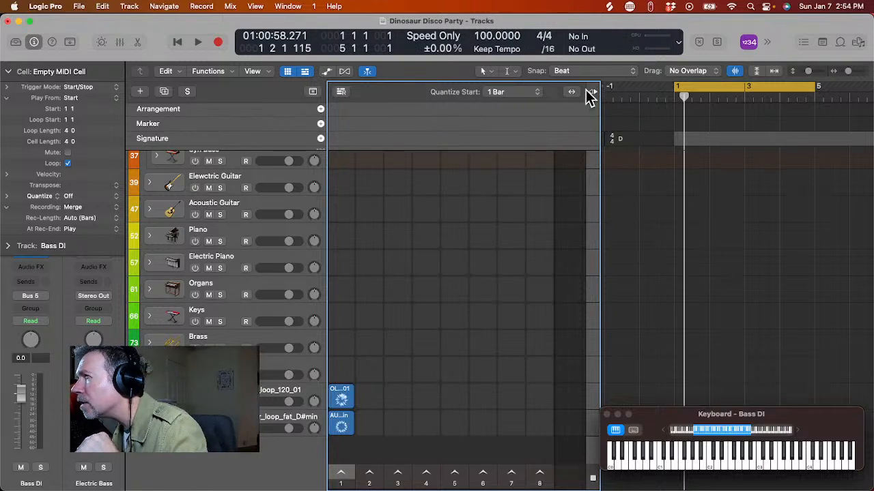
pyautogui.press('space')
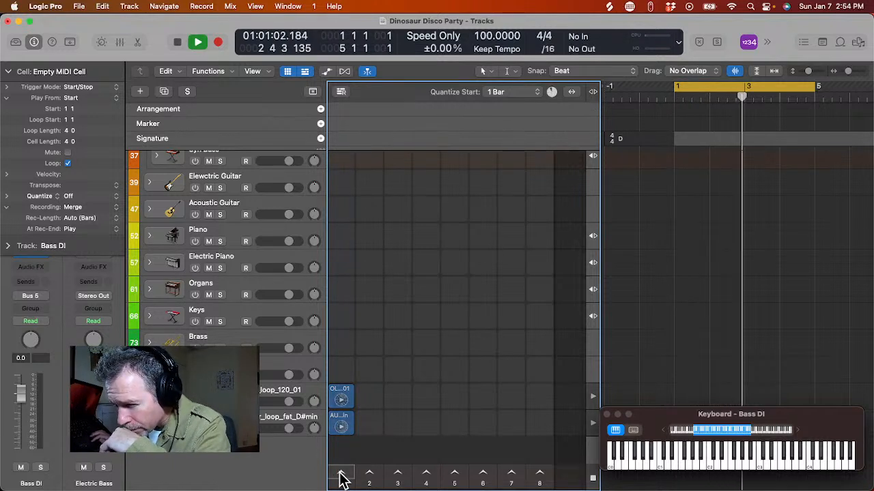
pyautogui.press('space')
pyautogui.press('space')
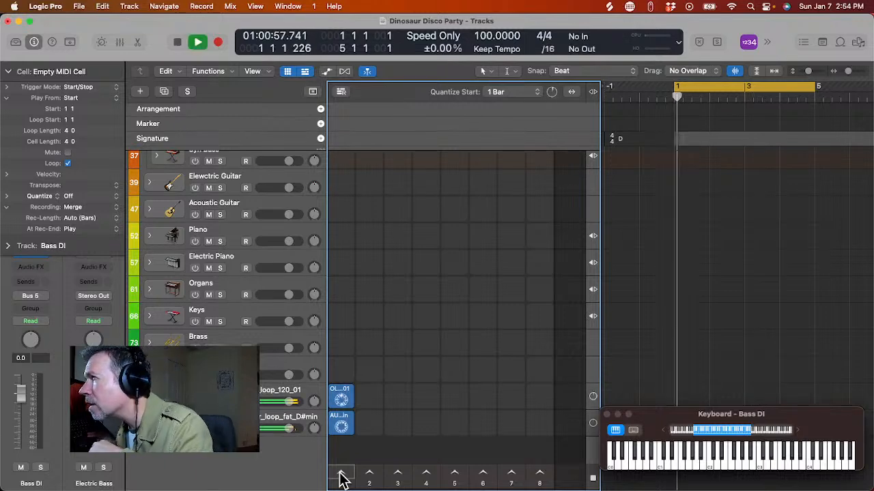
# - Record an eight-bar bass line into Bass DI's scene 1 cell and end the recording so the cell loops
pyautogui.scroll(5, 348, 348)
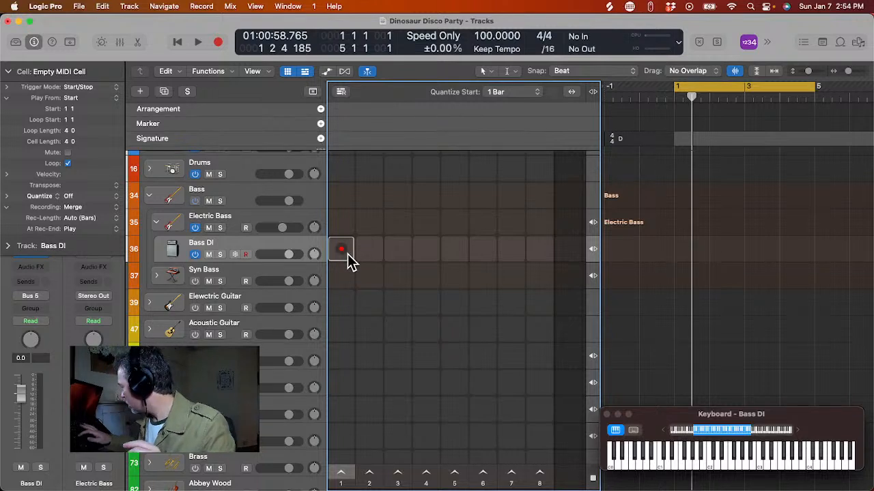
pyautogui.click(348, 255)
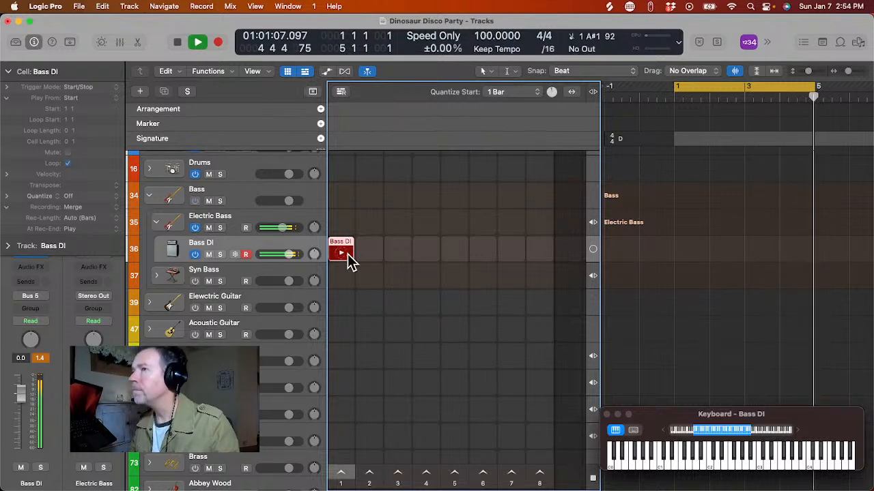
pyautogui.press('space')
pyautogui.click(348, 258)
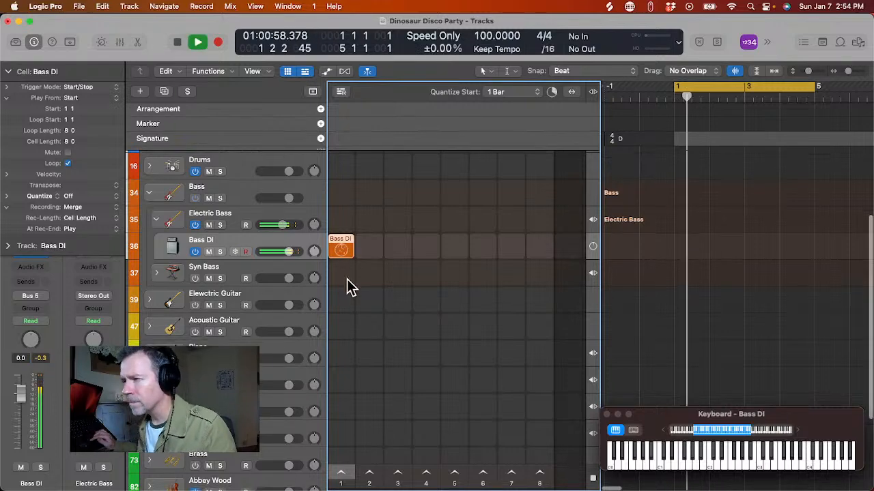
# - Listen to the recorded bass cell together with the scene 1 drum and guitar loops, and stop playback
pyautogui.scroll(-5, 347, 281)
pyautogui.scroll(2, 347, 279)
pyautogui.scroll(-2, 347, 279)
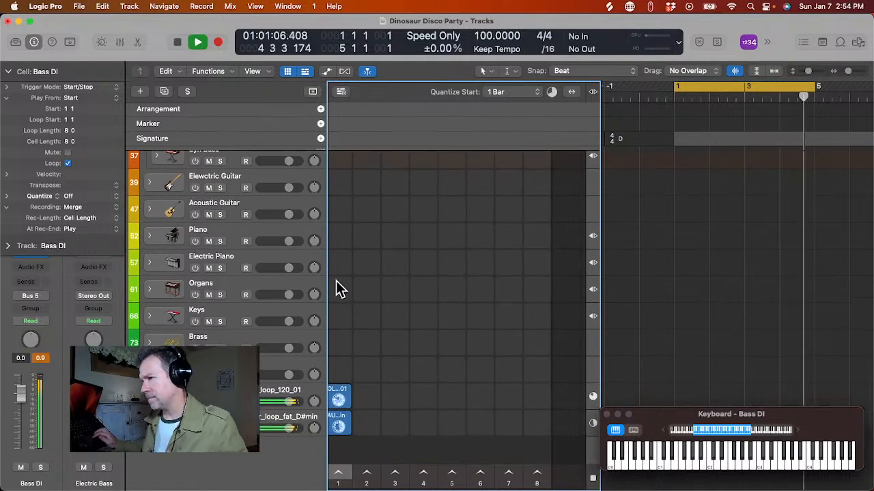
pyautogui.scroll(-1, 336, 281)
pyautogui.scroll(5, 336, 286)
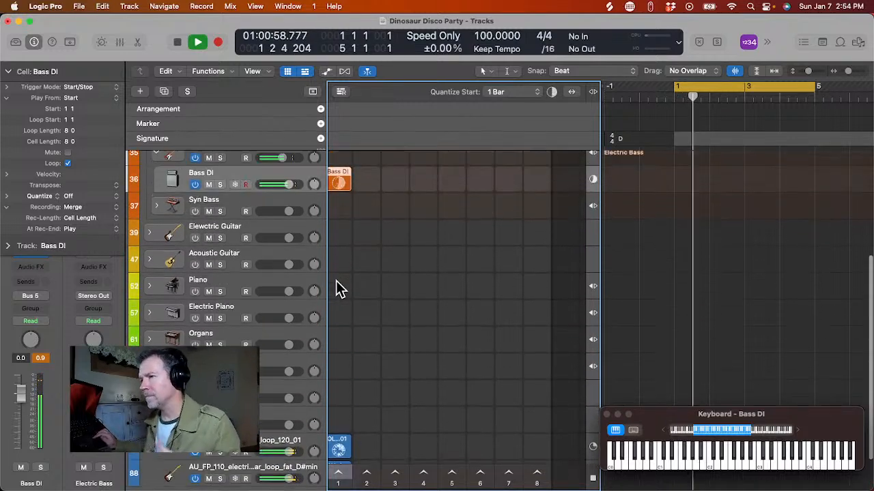
pyautogui.scroll(-4, 336, 287)
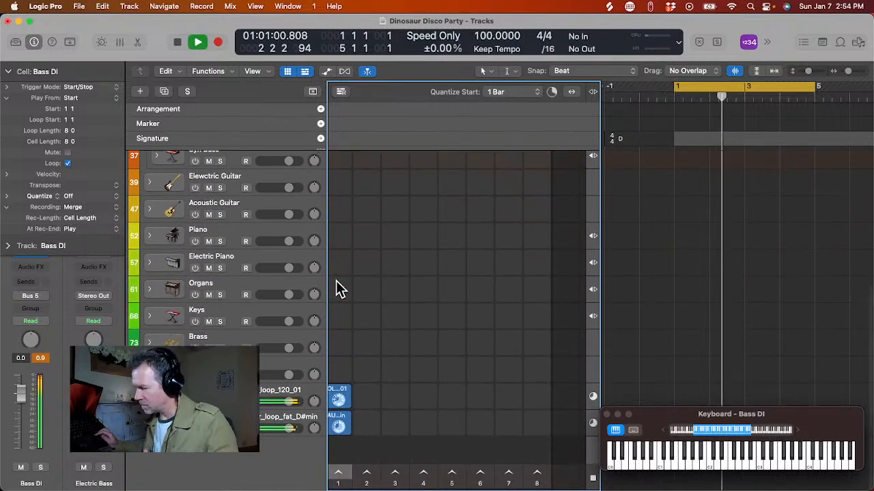
pyautogui.scroll(1, 336, 281)
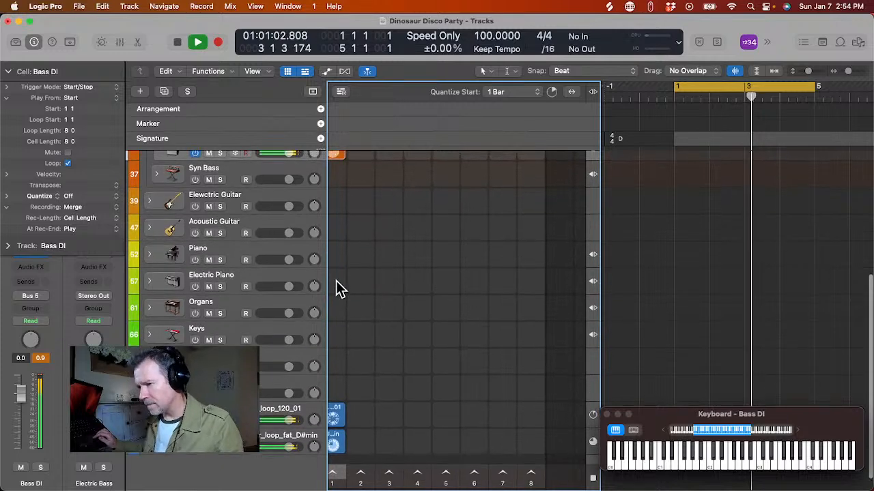
pyautogui.scroll(-2, 336, 281)
pyautogui.scroll(1, 337, 288)
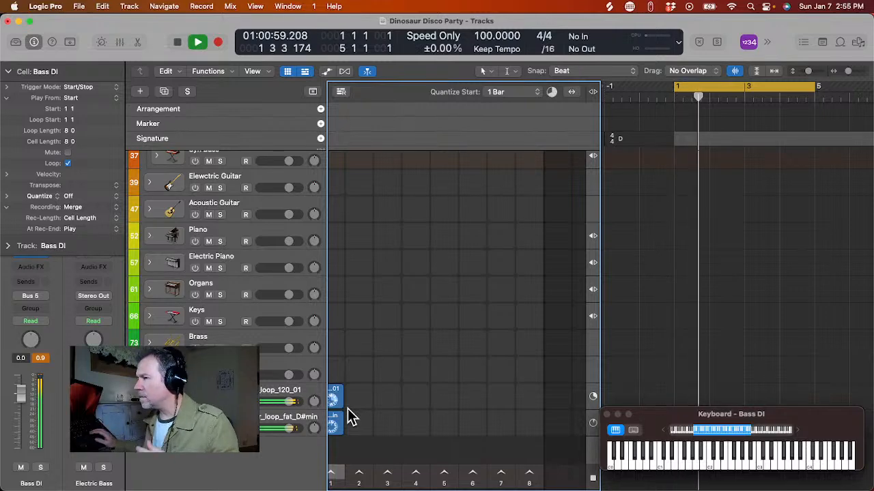
pyautogui.press('space')
# - Switch to Safari and review the verses and choruses of the Dinosaur Disco Party lyrics in the ChatGPT conversation
pyautogui.press('super+Tab')
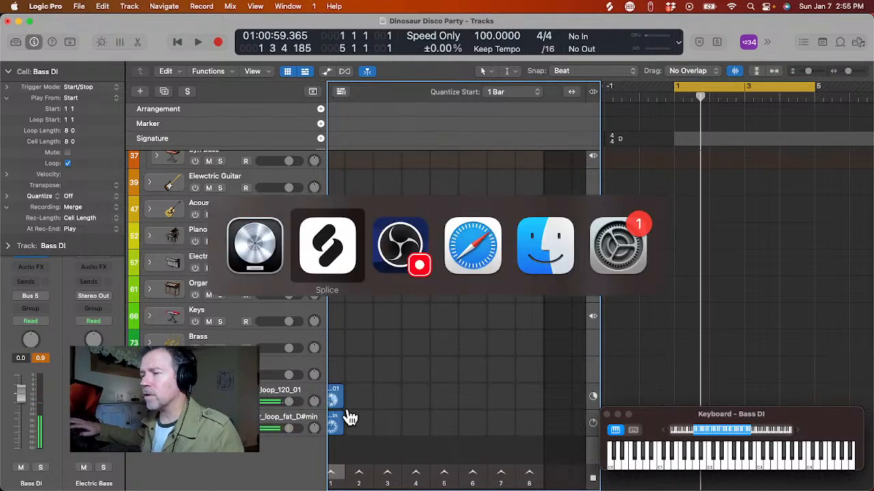
pyautogui.press('super+Tab')
pyautogui.press('super+Tab')
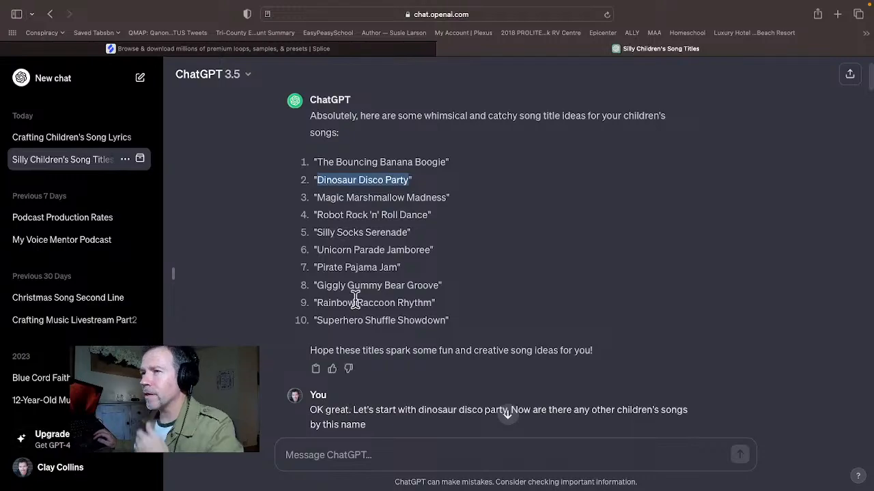
pyautogui.scroll(-10, 355, 332)
pyautogui.scroll(3, 355, 333)
pyautogui.scroll(5, 355, 332)
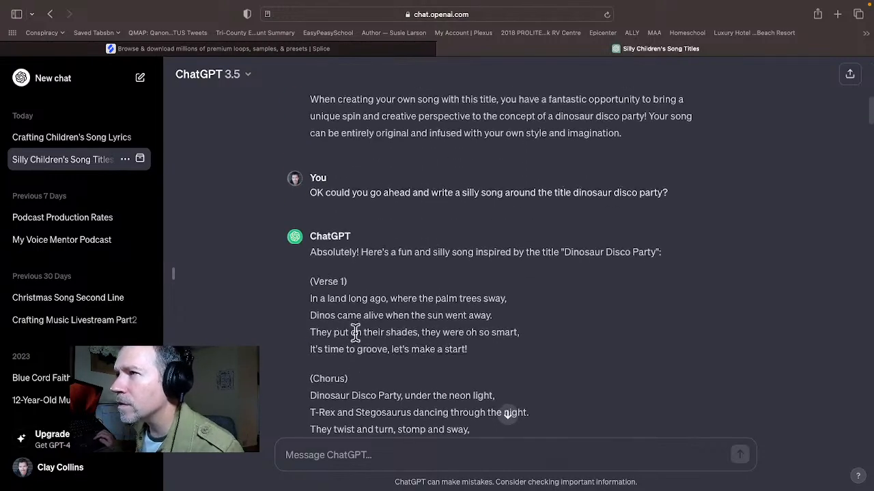
pyautogui.scroll(-2, 355, 332)
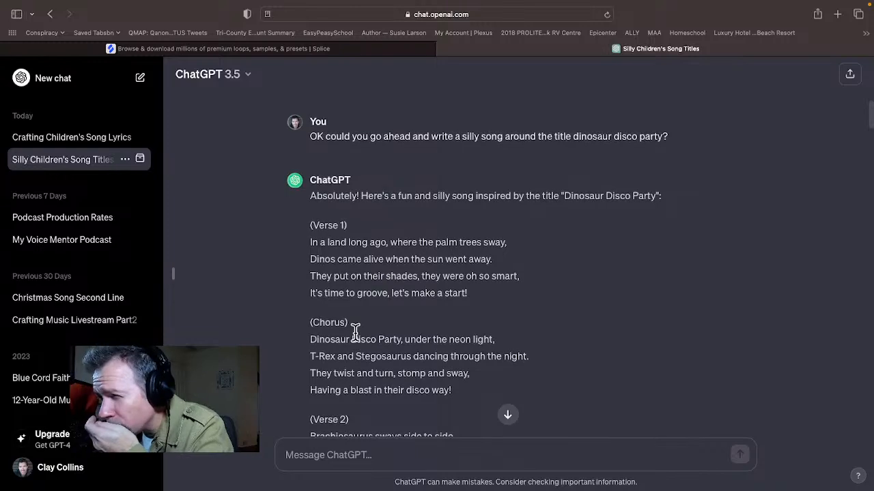
pyautogui.scroll(-6, 355, 332)
pyautogui.scroll(8, 415, 262)
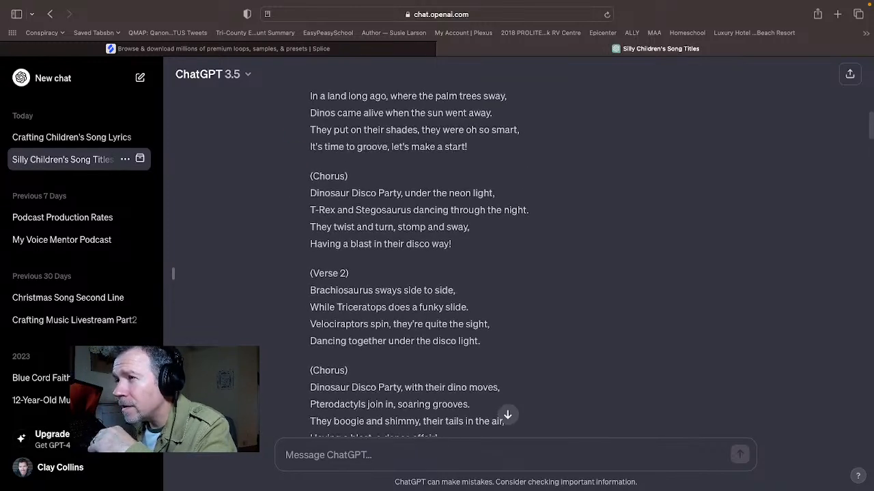
pyautogui.scroll(1, 415, 262)
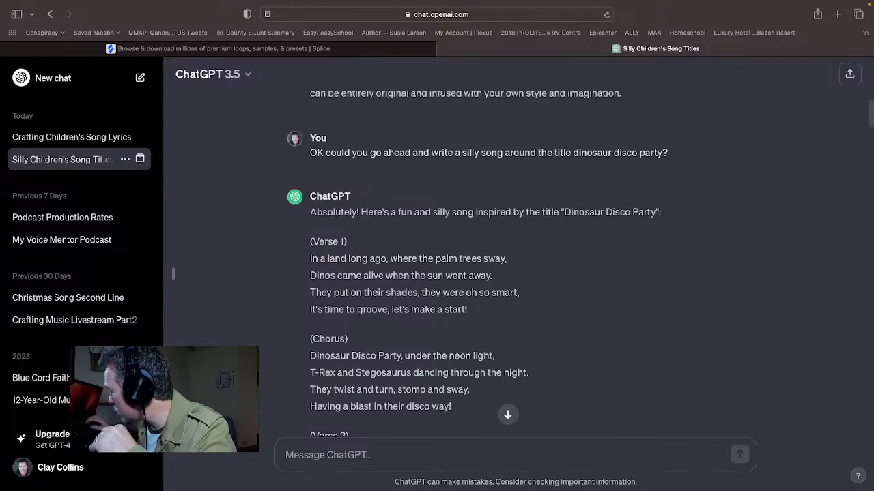
pyautogui.press('super+Tab')
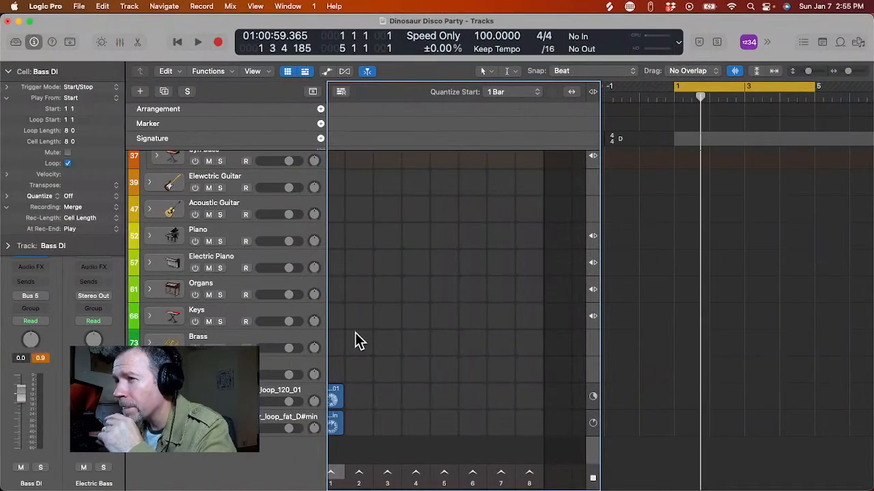
pyautogui.press('super+Tab')
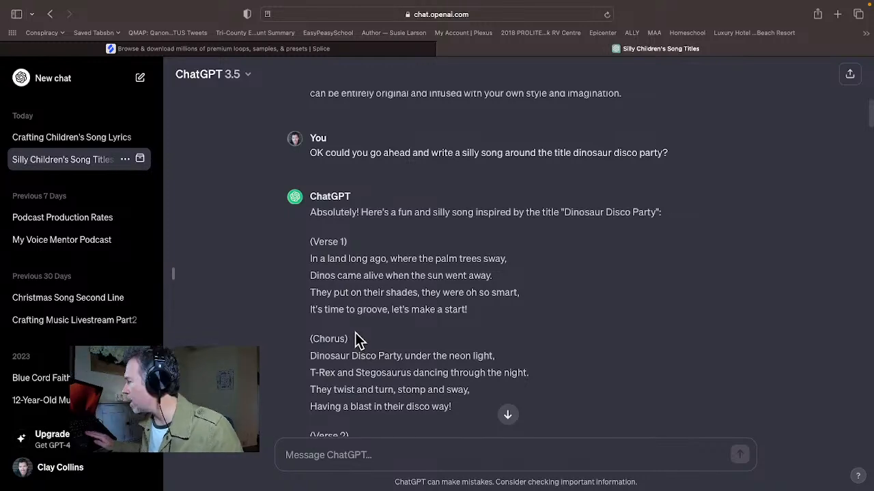
# - Switch to Logic Pro, open the Electric Piano stack and try out its Classic Electric Piano track against the playing loops
pyautogui.scroll(-5, 355, 332)
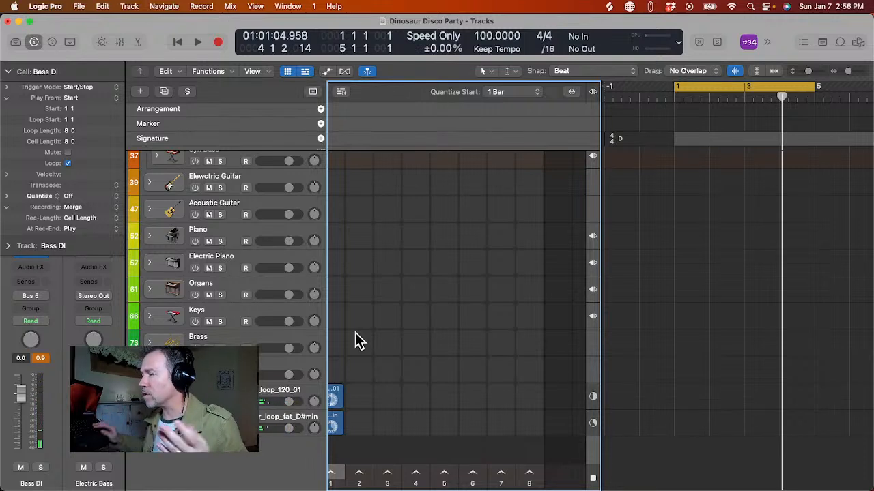
pyautogui.scroll(5, 341, 318)
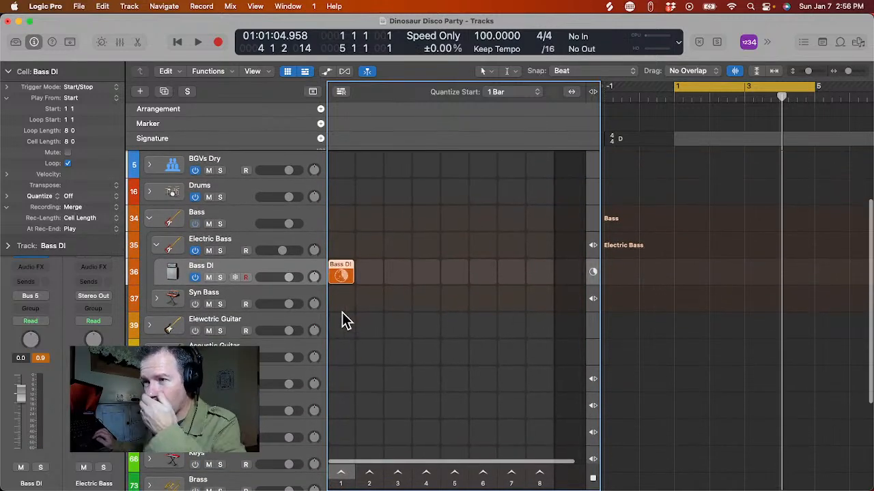
pyautogui.scroll(-5, 270, 357)
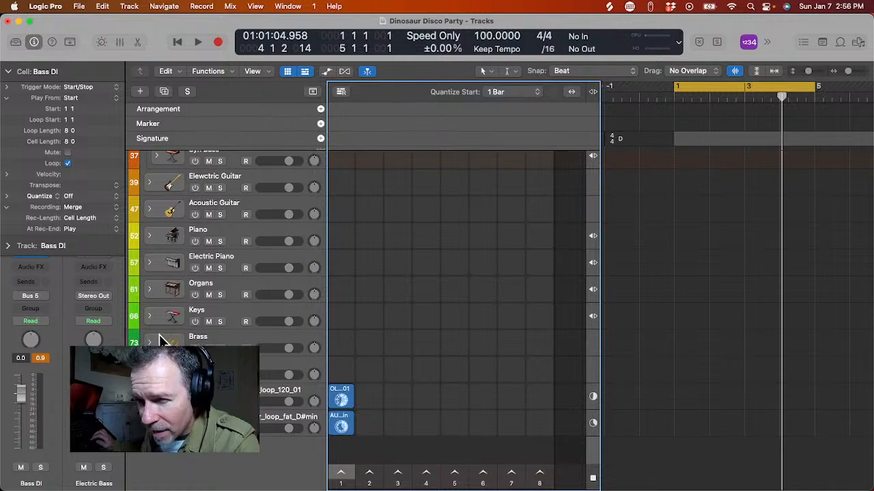
pyautogui.click(150, 263)
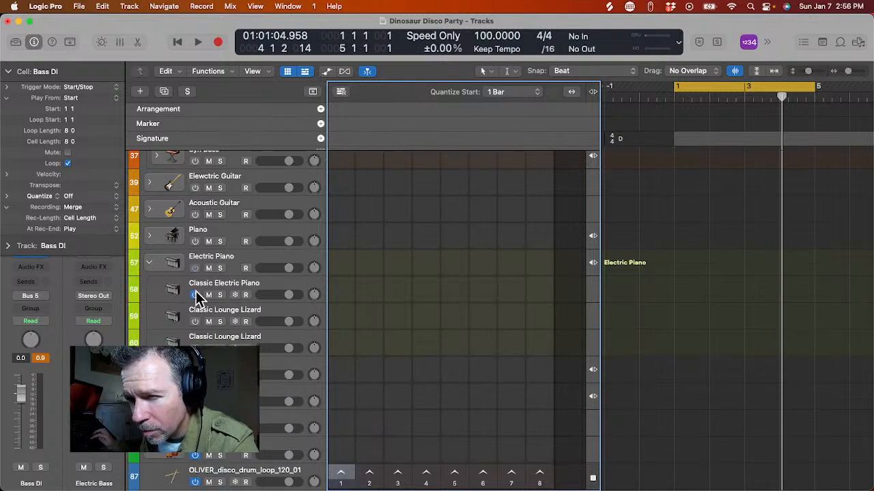
pyautogui.click(157, 292)
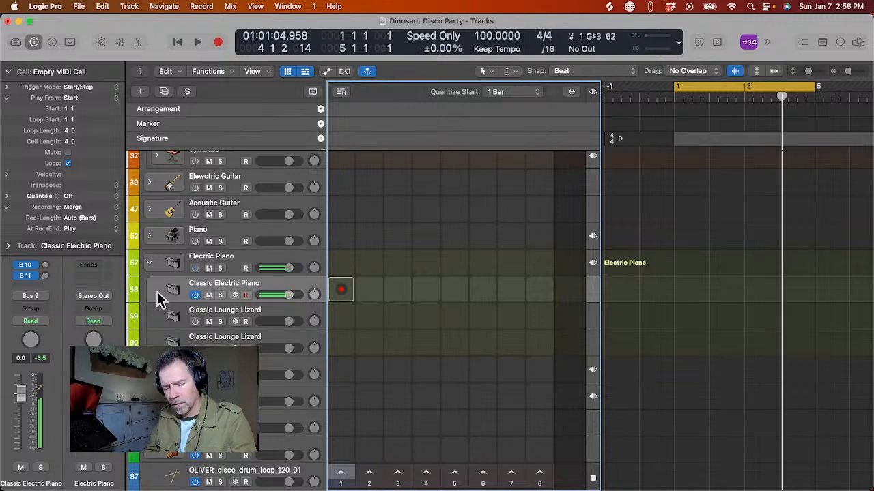
pyautogui.press('space')
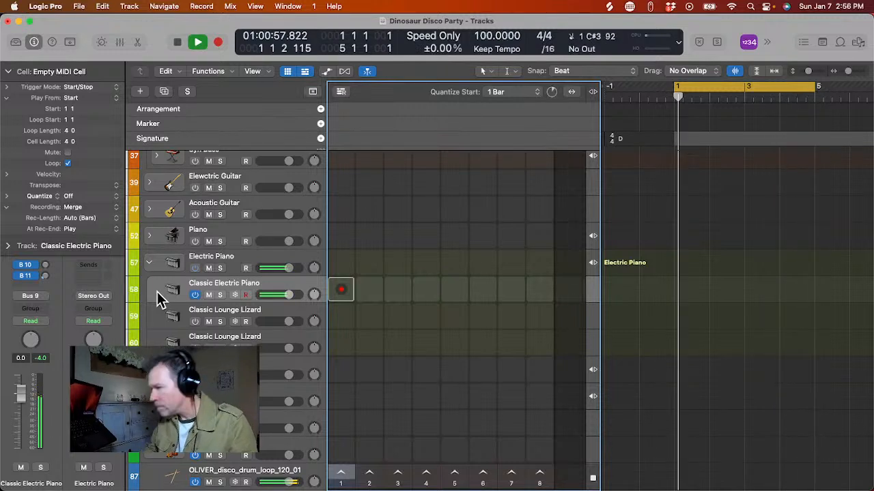
pyautogui.press('space')
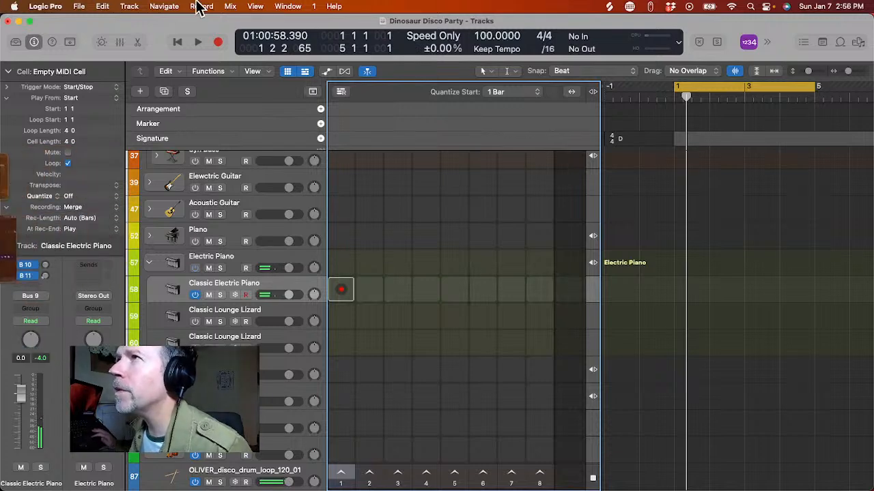
# - Bring the on-screen keyboard window for Classic Electric Piano fully into view in front of the project
pyautogui.click(285, 7)
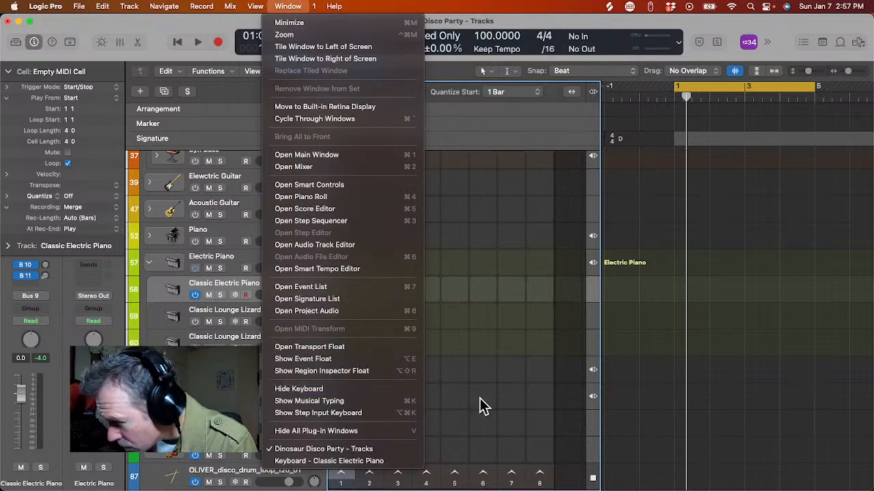
pyautogui.click(659, 344)
pyautogui.hotkey('ctrl', 'Up')
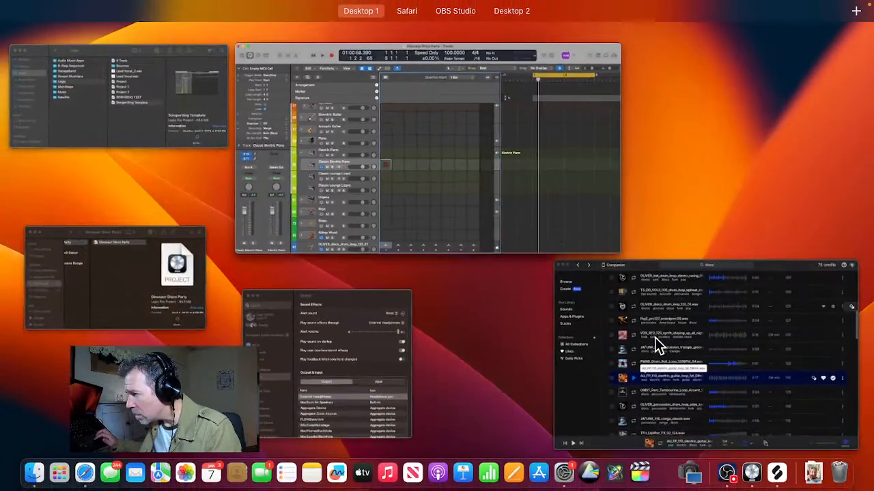
pyautogui.click(542, 238)
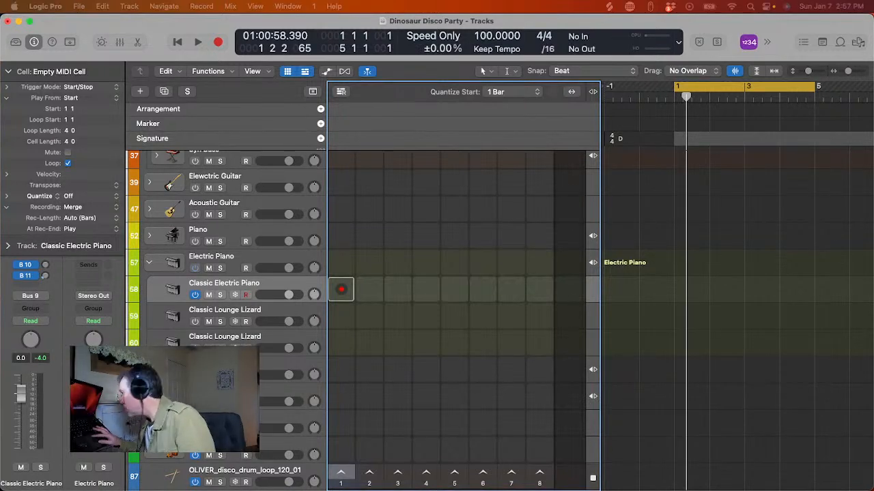
pyautogui.moveTo(873, 490); pyautogui.dragTo(808, 422)
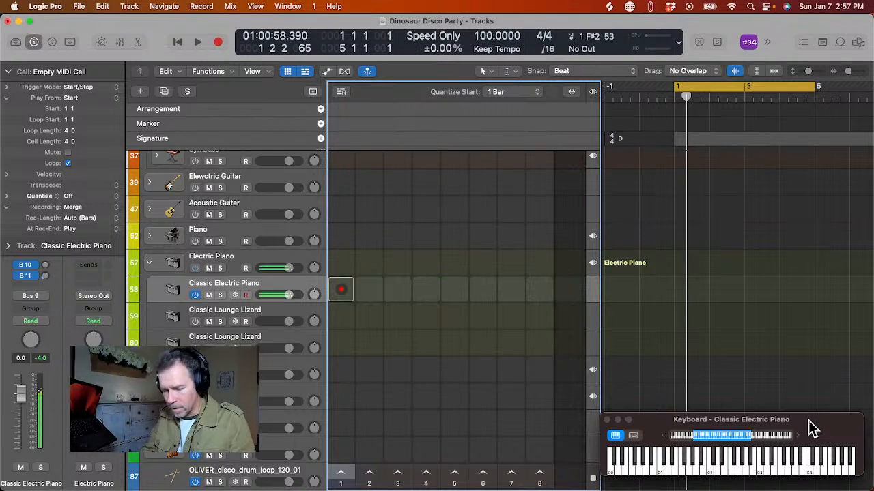
# - Rehearse the electric piano part over the scene 1 loops in two short playback passes
pyautogui.press('space')
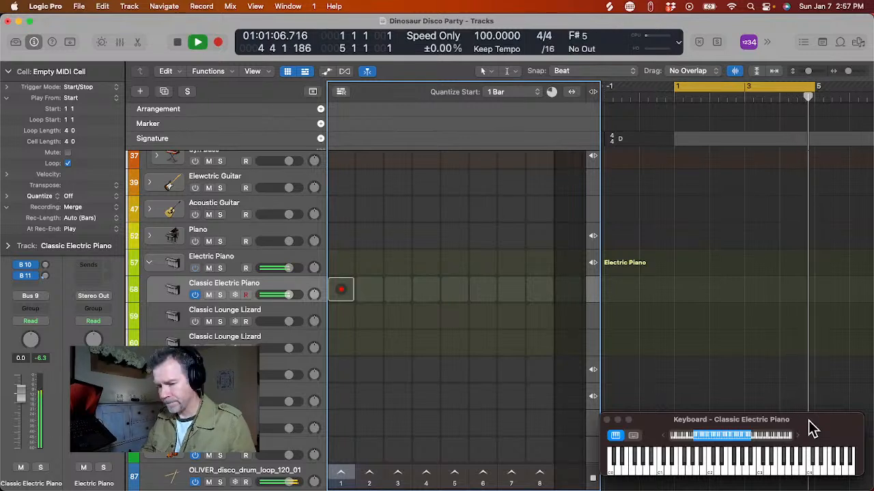
pyautogui.press('space')
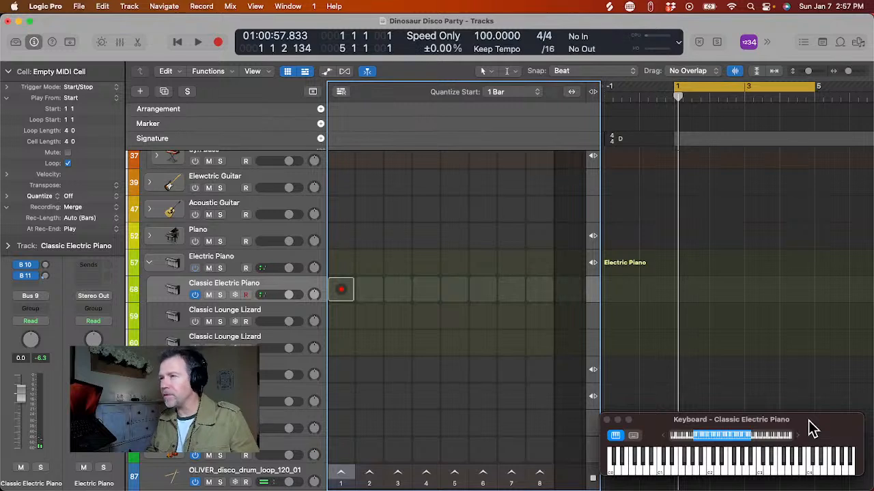
pyautogui.press('space')
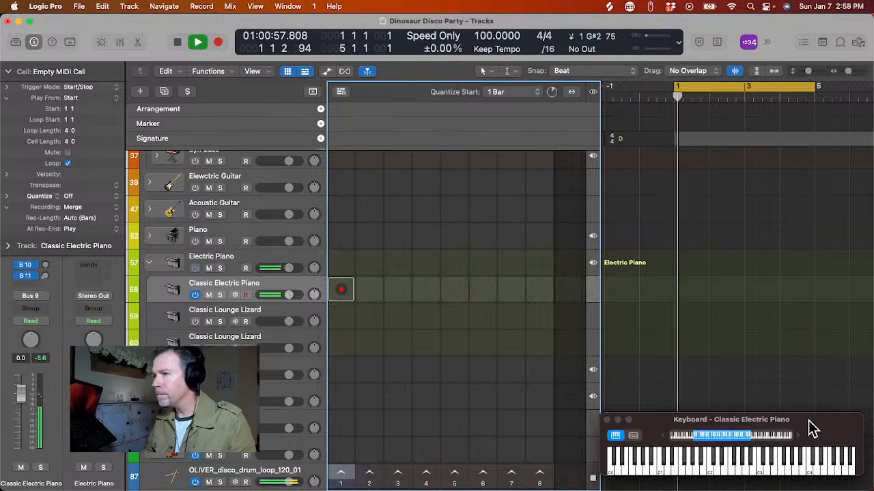
pyautogui.press('space')
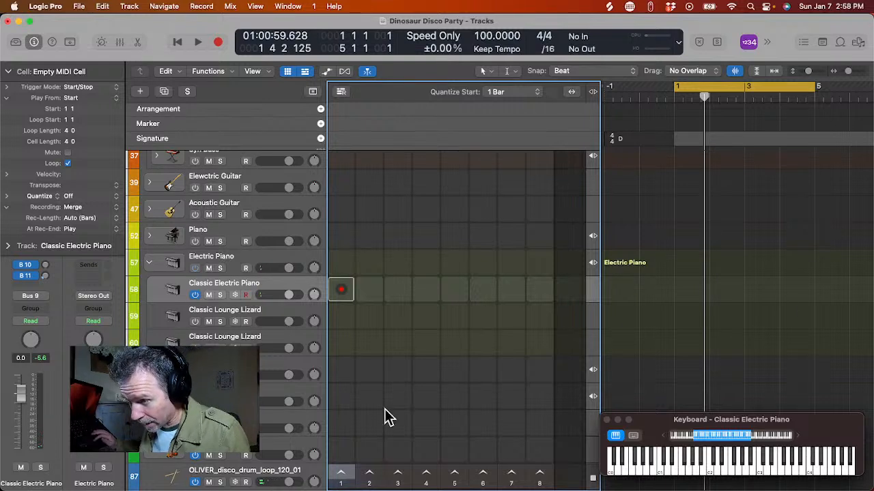
# - Try to record into Classic Electric Piano's scene 1 cell, cue the scene 1 loops again and delete the short take
pyautogui.click(343, 474)
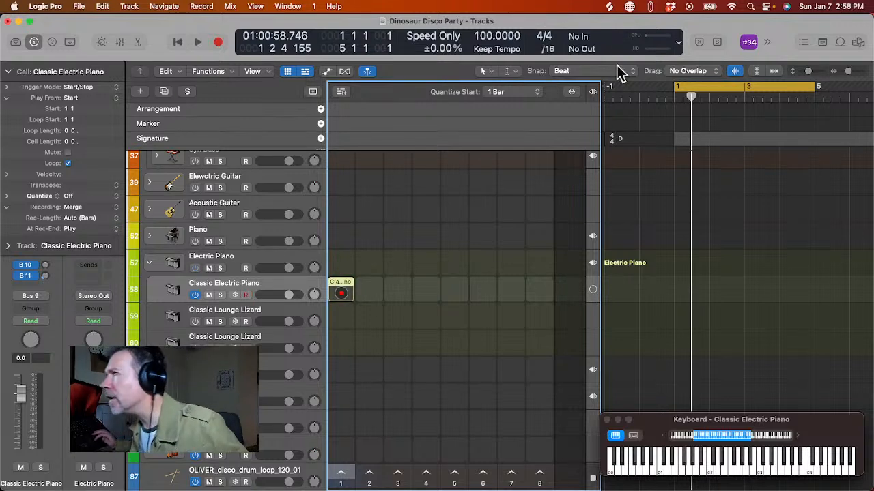
pyautogui.click(593, 92)
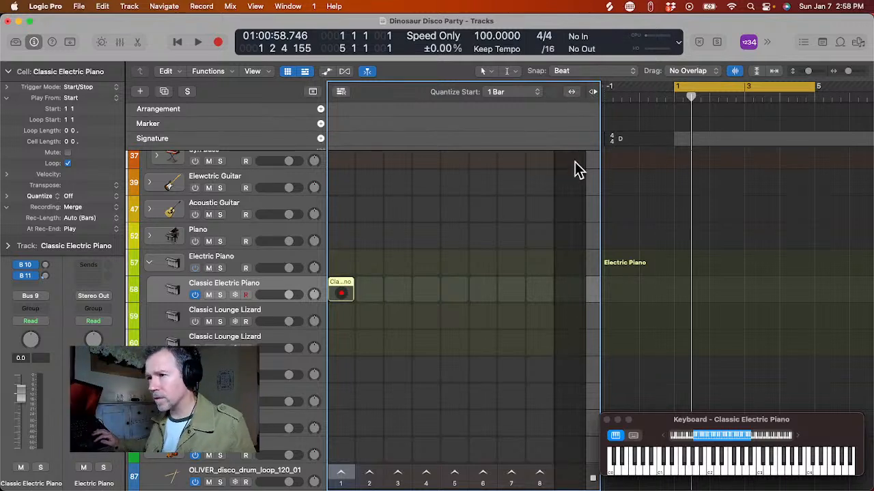
pyautogui.click(348, 287)
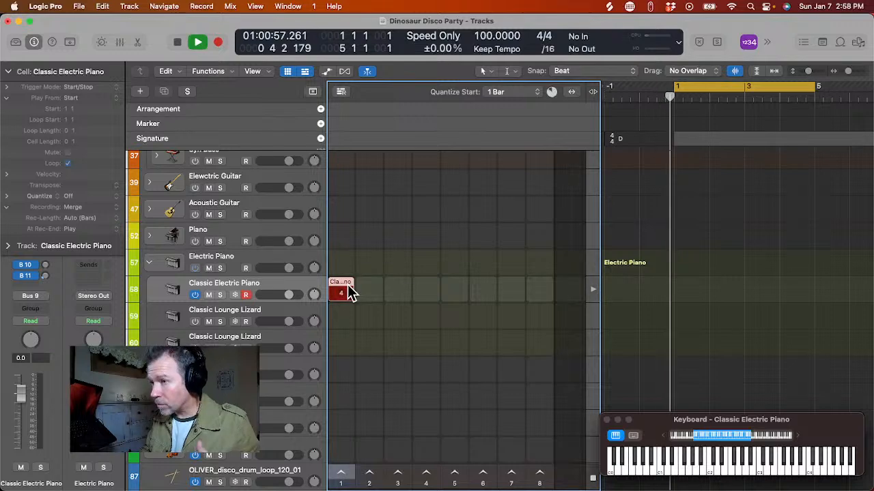
pyautogui.press('space')
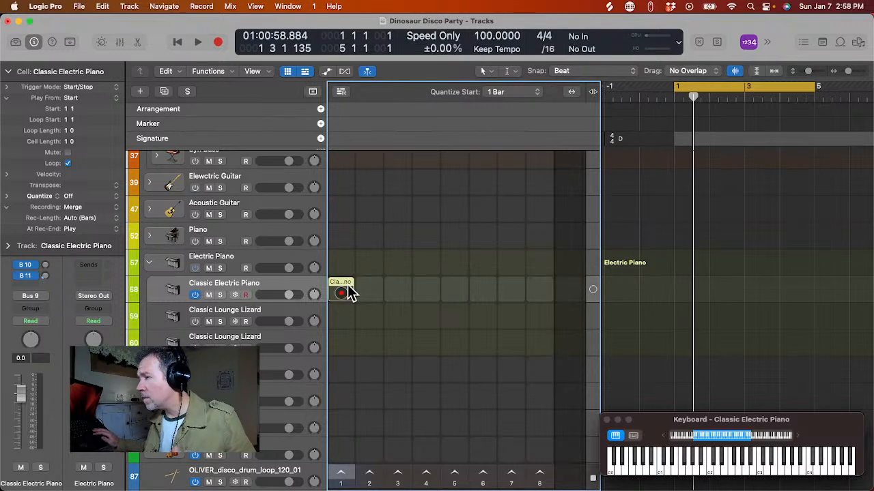
pyautogui.scroll(-4, 359, 324)
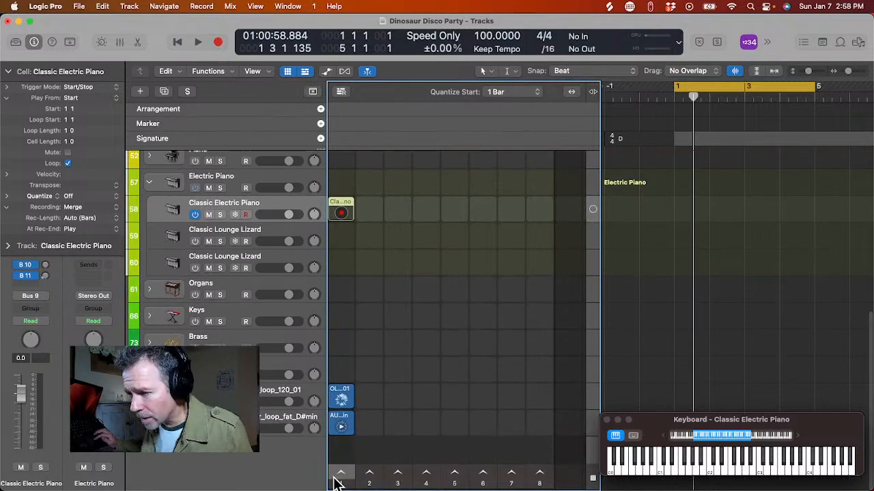
pyautogui.click(341, 472)
pyautogui.press('space')
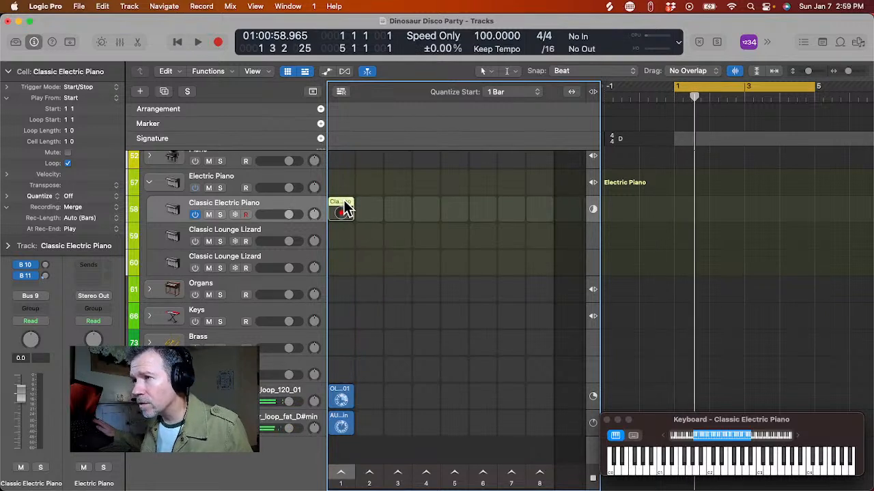
pyautogui.press('Delete')
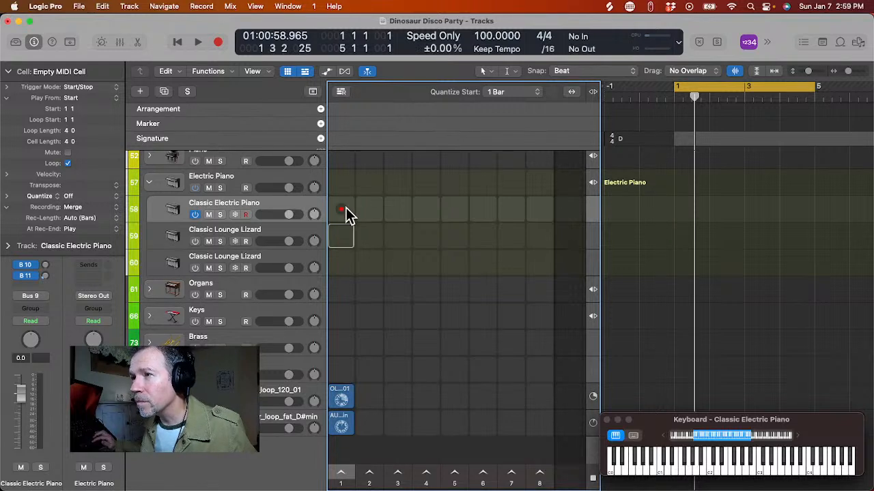
# - Retry the electric piano recording in the scene 1 cell alongside the cued loops, deleting or undoing each take
pyautogui.click(342, 210)
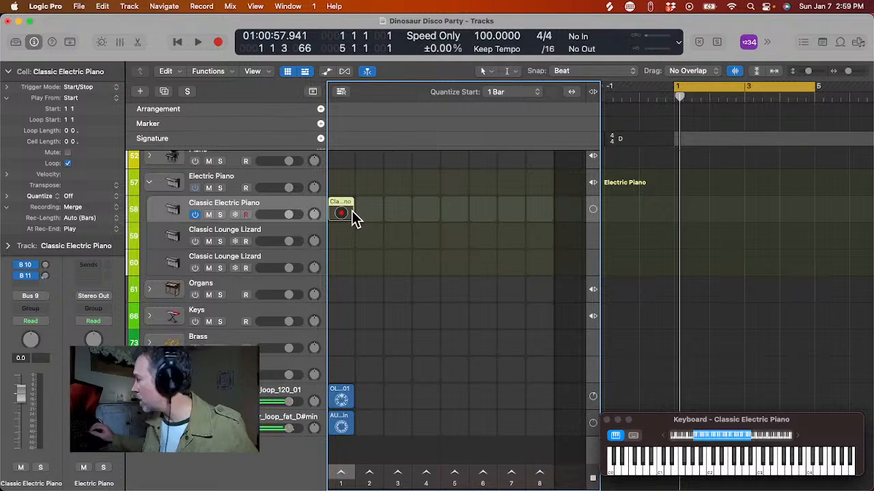
pyautogui.click(352, 213)
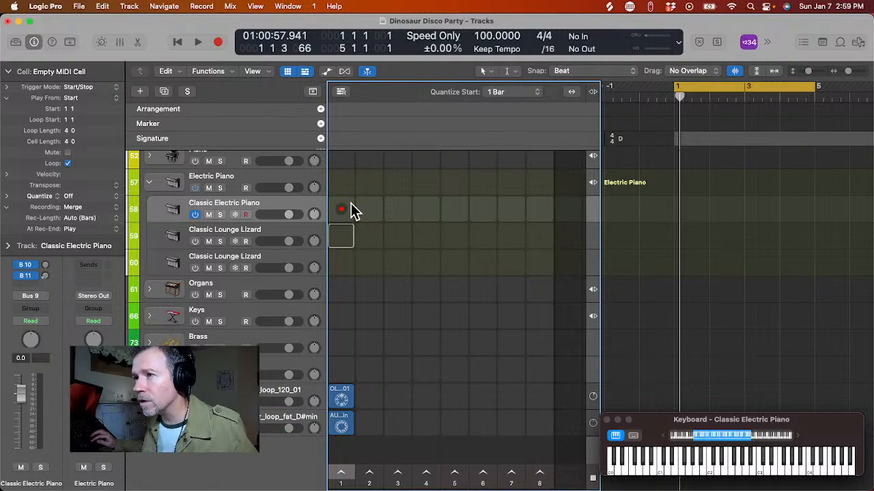
pyautogui.click(350, 206)
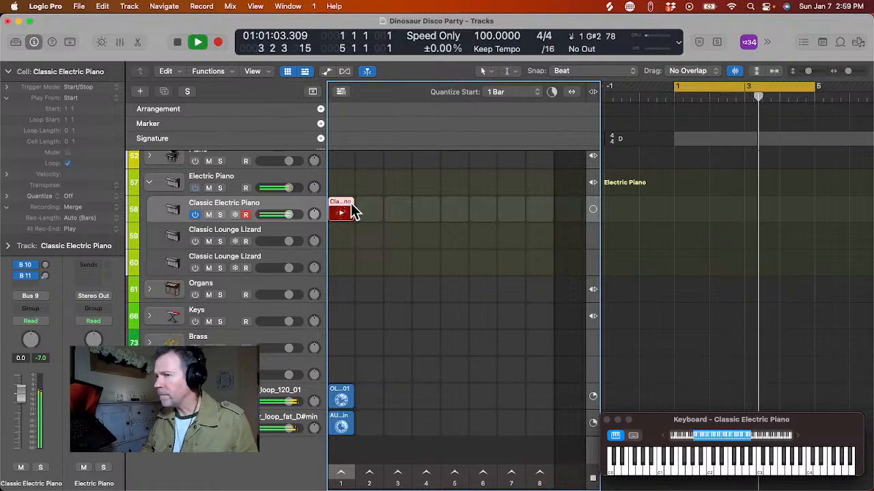
pyautogui.press('space')
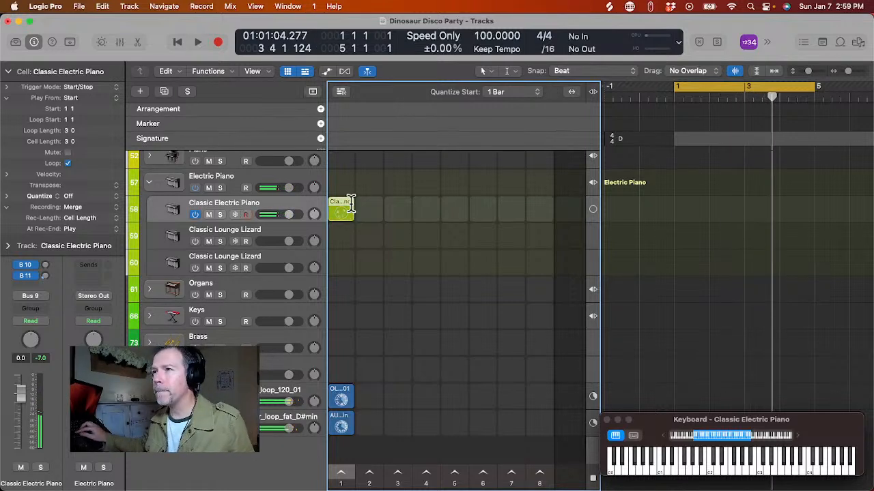
pyautogui.press('super+z')
pyautogui.press('super+z')
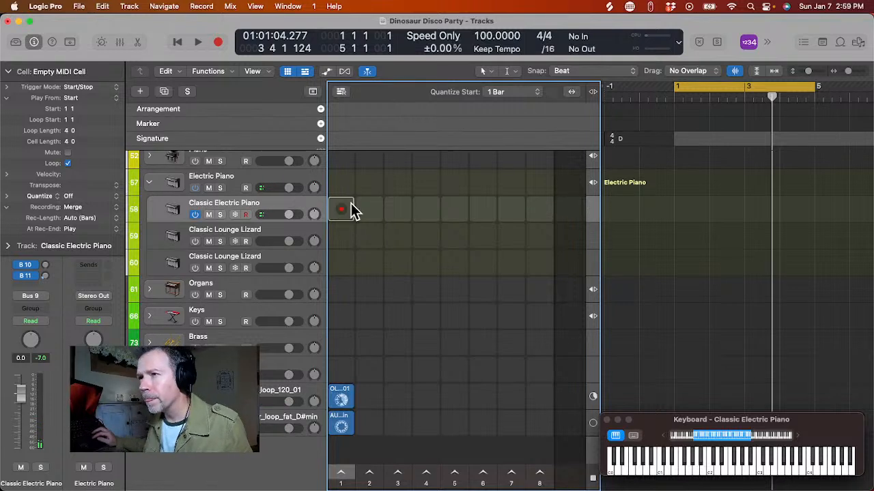
pyautogui.rightClick(347, 210)
pyautogui.press('Escape')
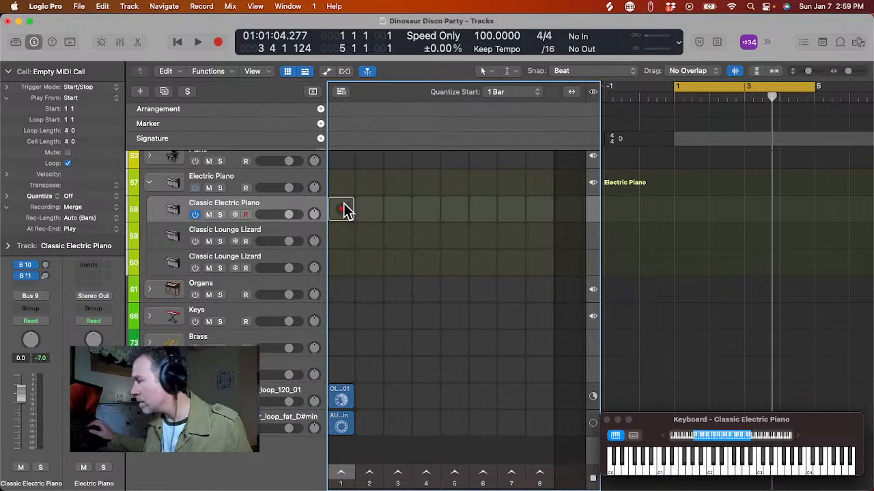
# - Record an eight-bar electric piano part into Classic Electric Piano's scene 1 cell, discarding one take first, and let the cell loop
pyautogui.click(344, 210)
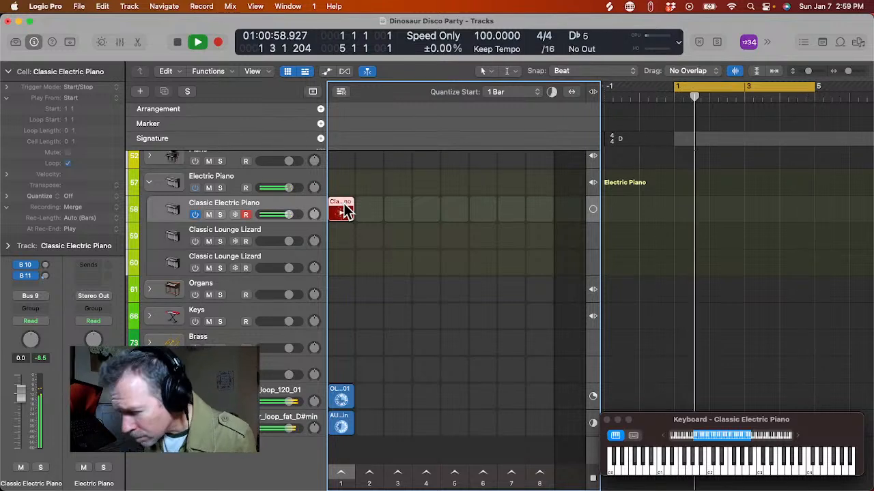
pyautogui.press('space')
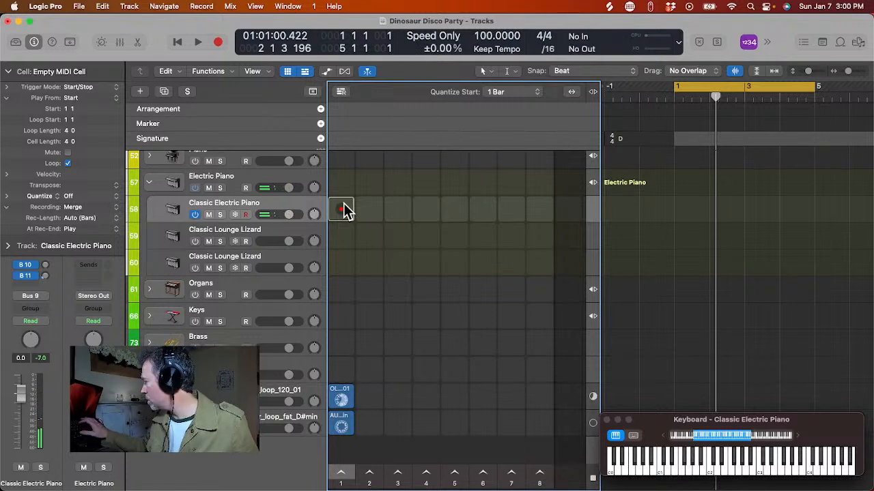
pyautogui.click(342, 209)
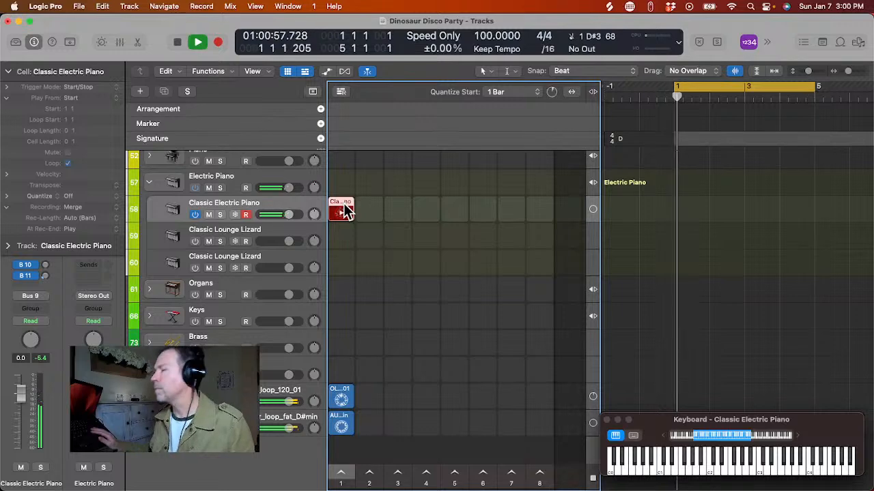
pyautogui.click(343, 210)
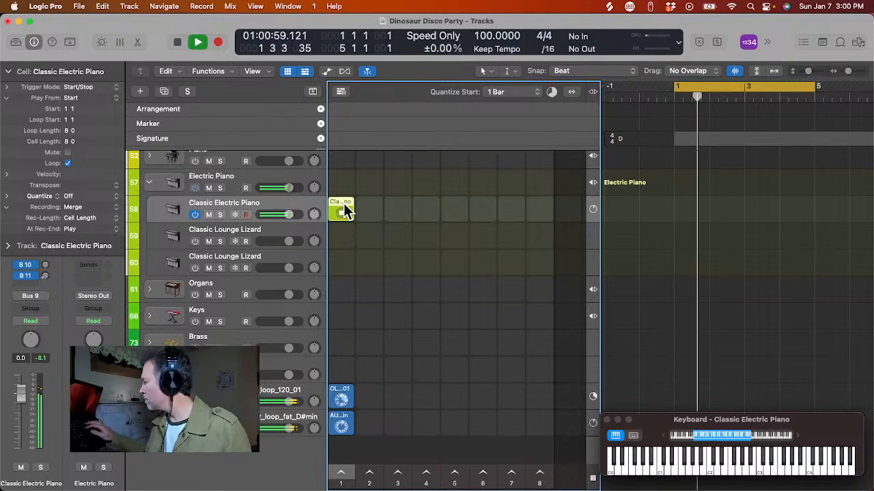
# - Open the Classic Electric Piano cell for note editing, delete the stray F2 note at bar 4 and resume playback
pyautogui.doubleClick(344, 206)
pyautogui.press('space')
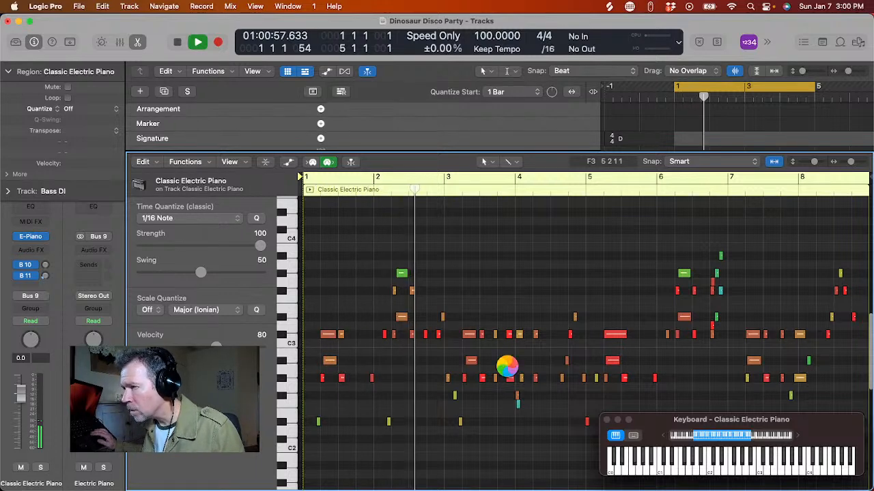
pyautogui.scroll(-2, 509, 311)
pyautogui.scroll(-10, 508, 311)
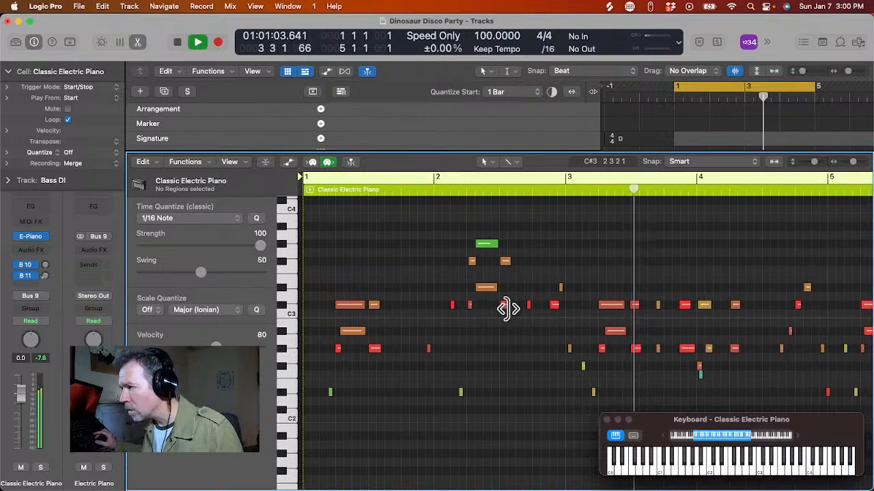
pyautogui.hscroll(3, 498, 312)
pyautogui.scroll(-4, 544, 400)
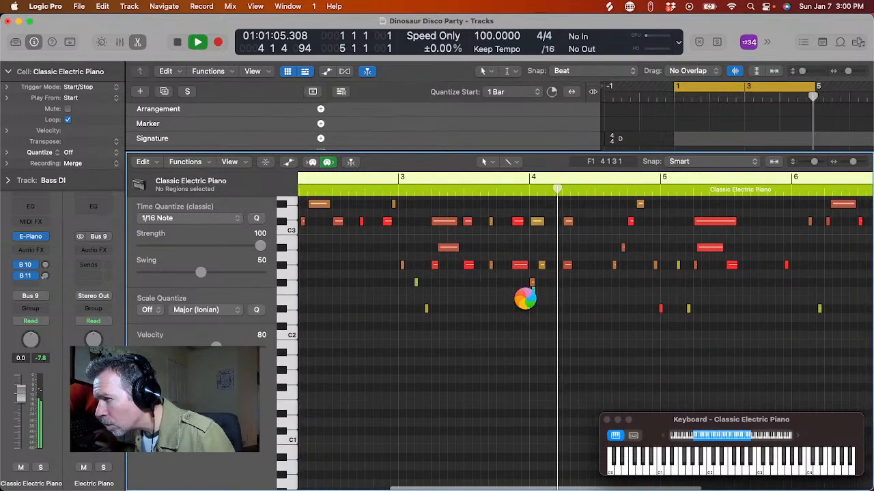
pyautogui.scroll(4, 527, 317)
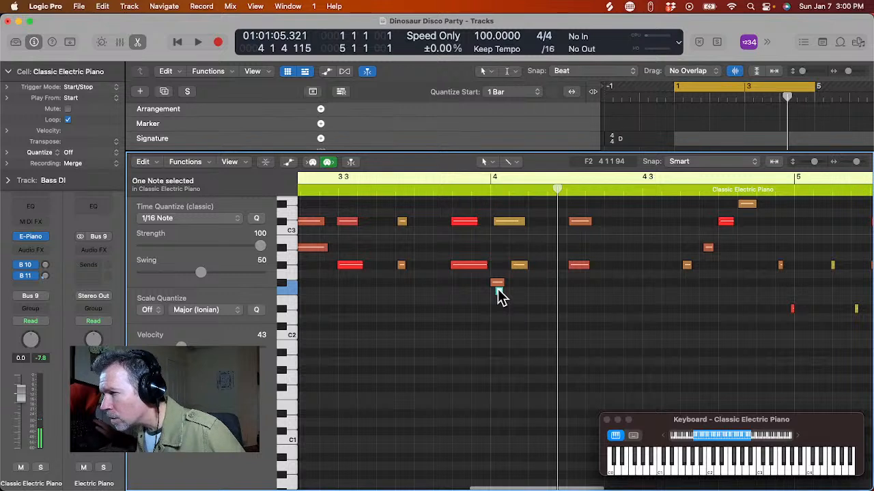
pyautogui.press('space')
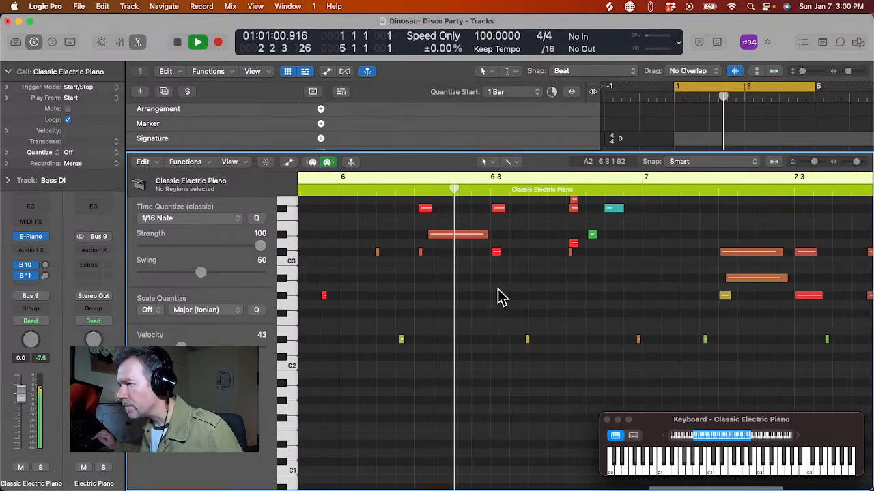
# - Remove the stray notes around bar 6 beat 4 and lengthen the short C#3 and F#3 notes there, then play the part
pyautogui.click(441, 274)
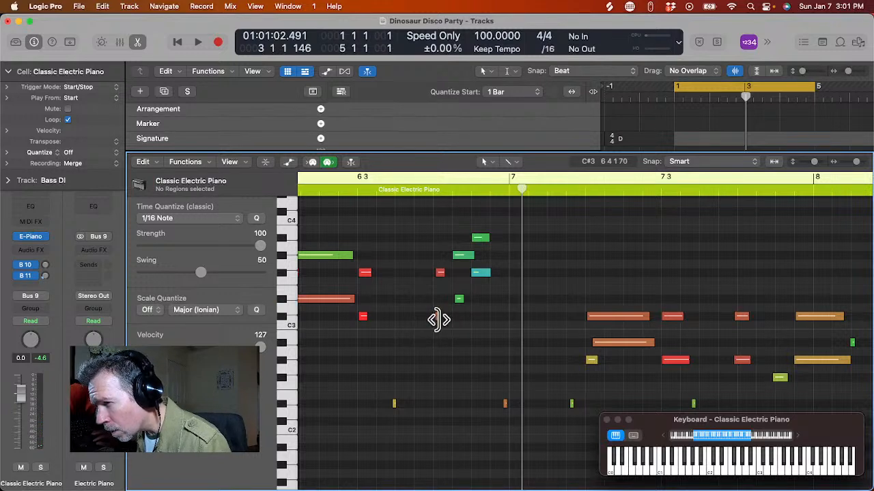
pyautogui.moveTo(439, 320); pyautogui.dragTo(451, 323)
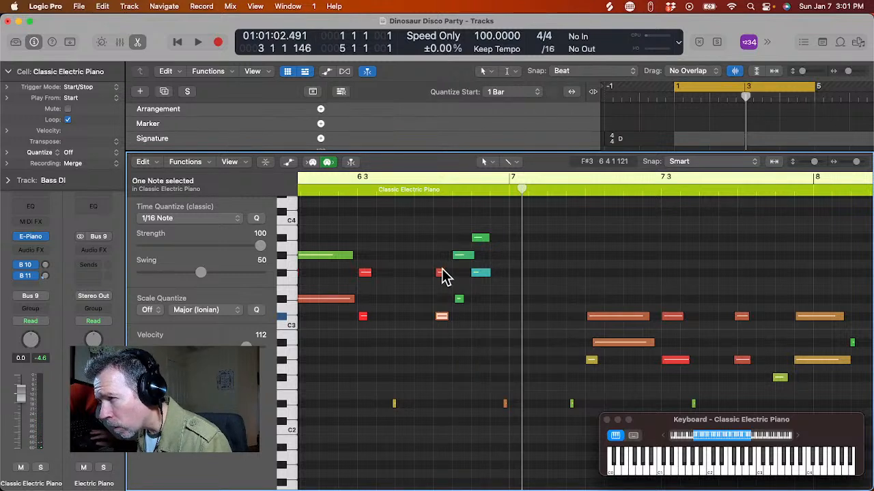
pyautogui.moveTo(443, 279); pyautogui.dragTo(450, 286)
pyautogui.press('space')
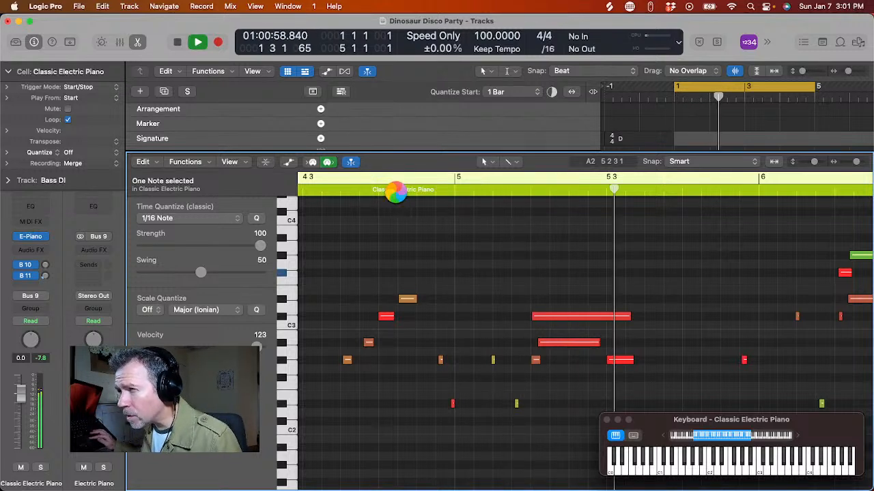
pyautogui.press('space')
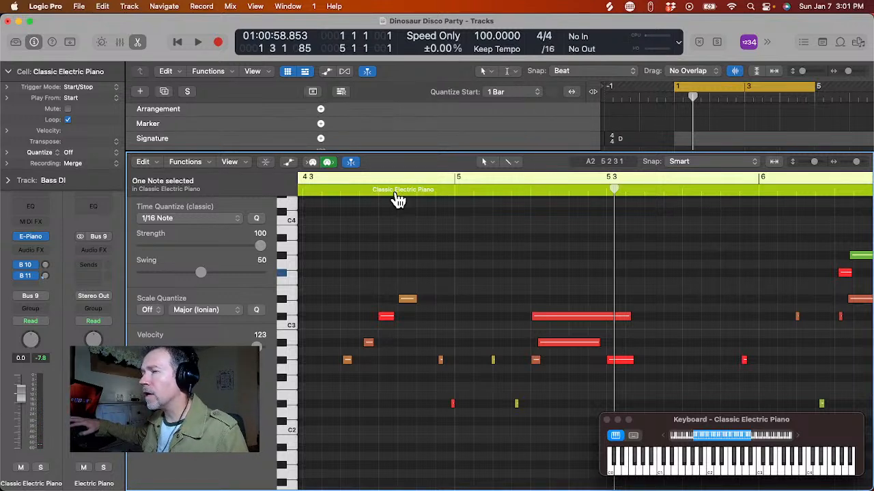
# - Glance at Splice, return to Logic Pro and play the edited electric piano part from bar 1
pyautogui.press('super+Tab')
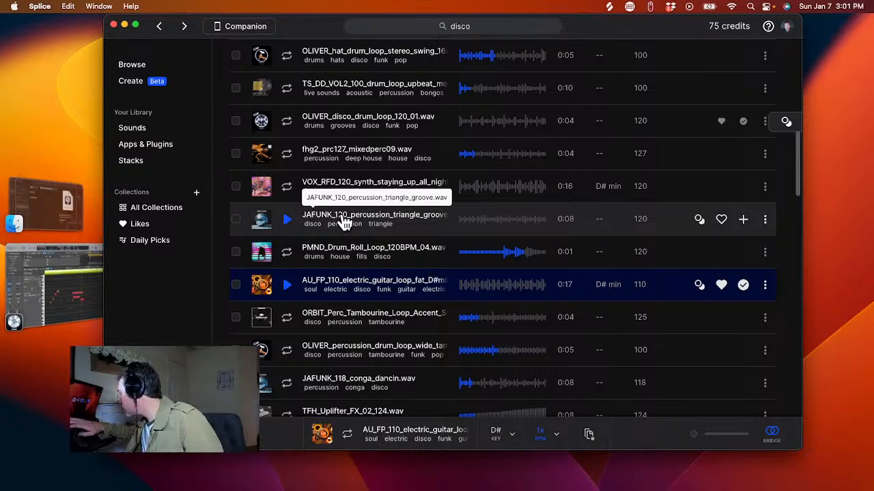
pyautogui.press('super+Tab')
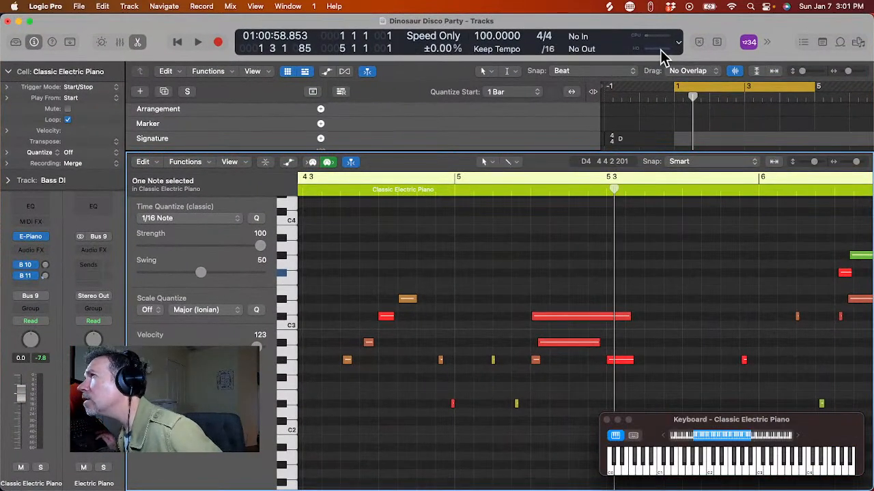
pyautogui.press('space')
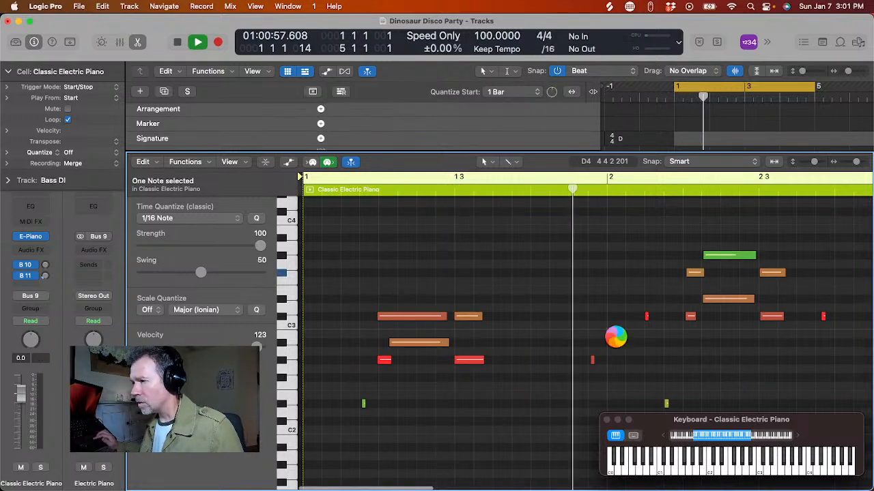
pyautogui.press('space')
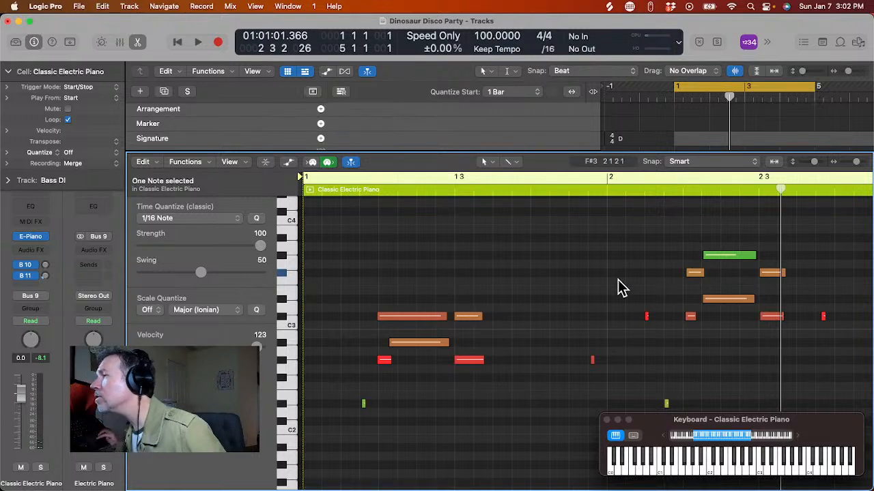
pyautogui.hscroll(5, 618, 287)
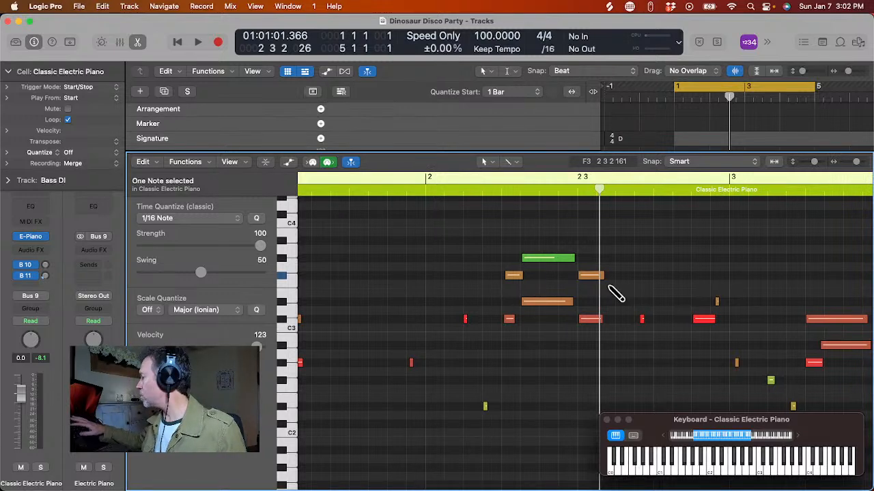
# - Close the project window and reopen the Dinosaur Disco Party project from its folder in Finder
pyautogui.press('super+w')
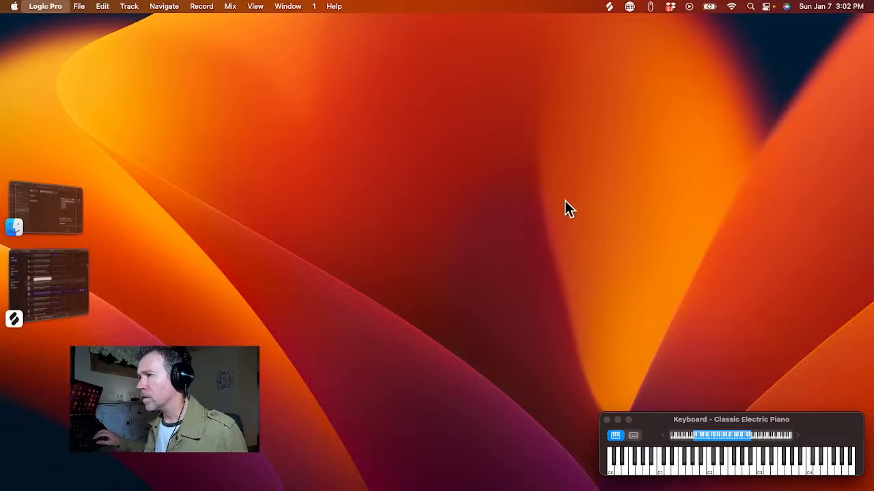
pyautogui.press('super+Tab')
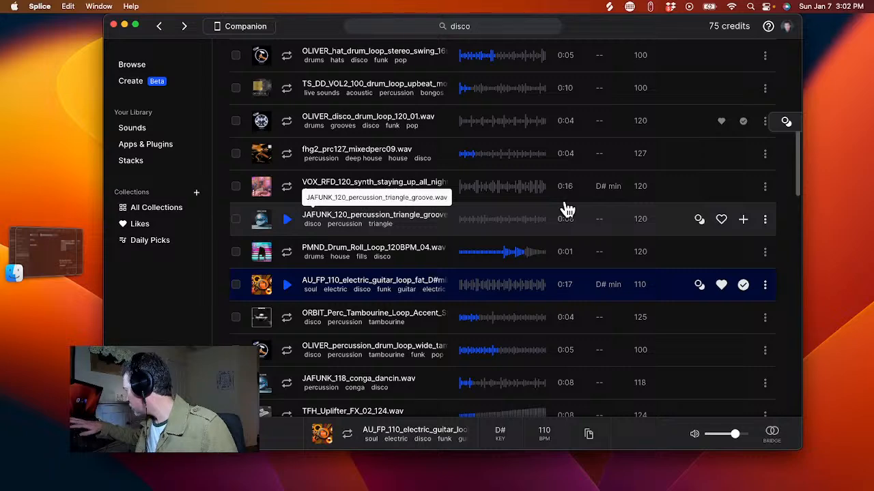
pyautogui.press('super+Tab')
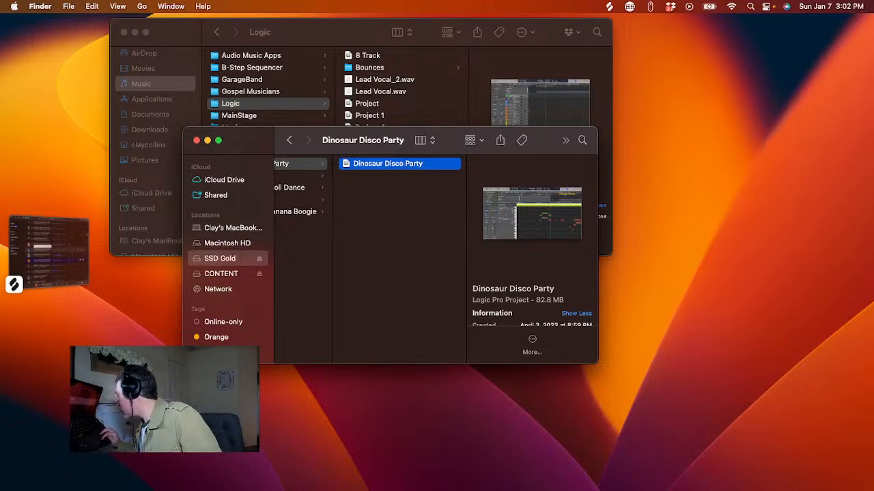
pyautogui.press('super+Tab')
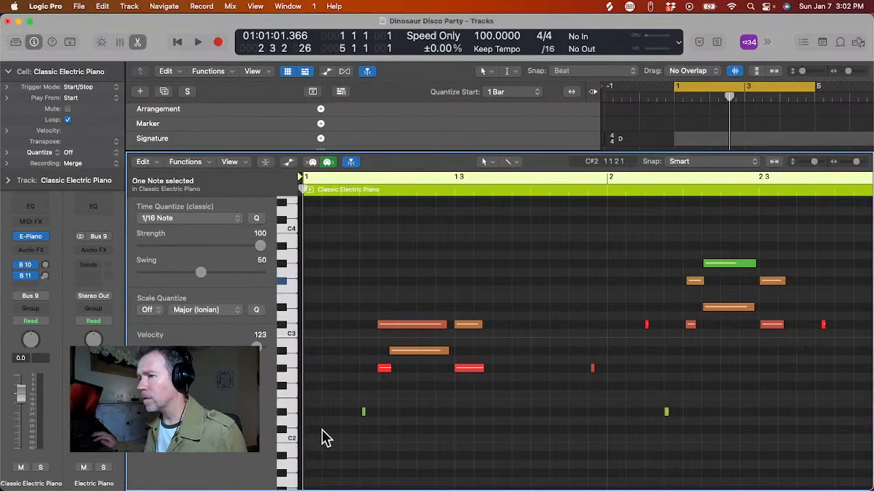
# - Look through the electric piano notes from bar 1 to bar 5 and test playback briefly
pyautogui.hscroll(-1, 420, 367)
pyautogui.hscroll(1, 420, 368)
pyautogui.hscroll(-1, 420, 368)
pyautogui.hscroll(20, 423, 374)
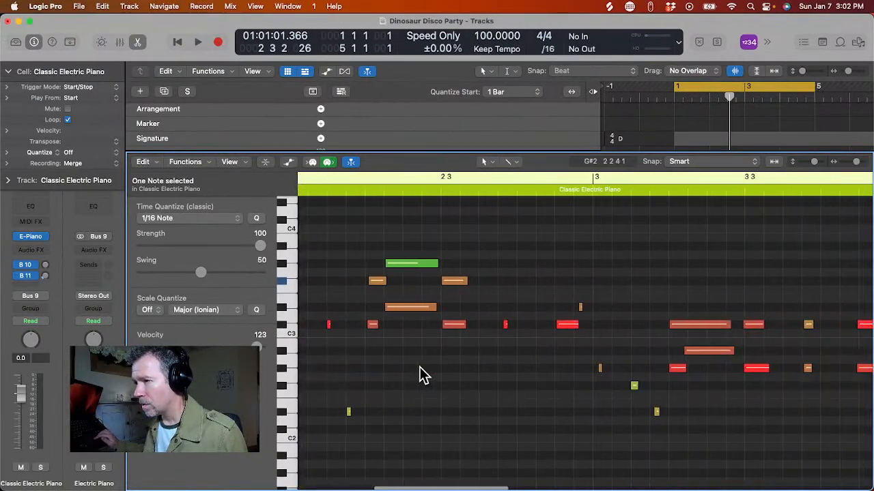
pyautogui.hscroll(-3, 423, 374)
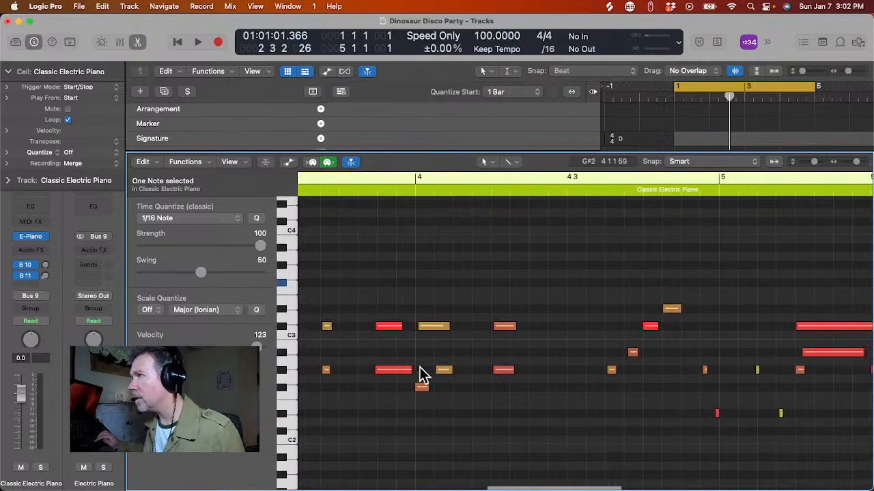
pyautogui.press('space')
pyautogui.press('space')
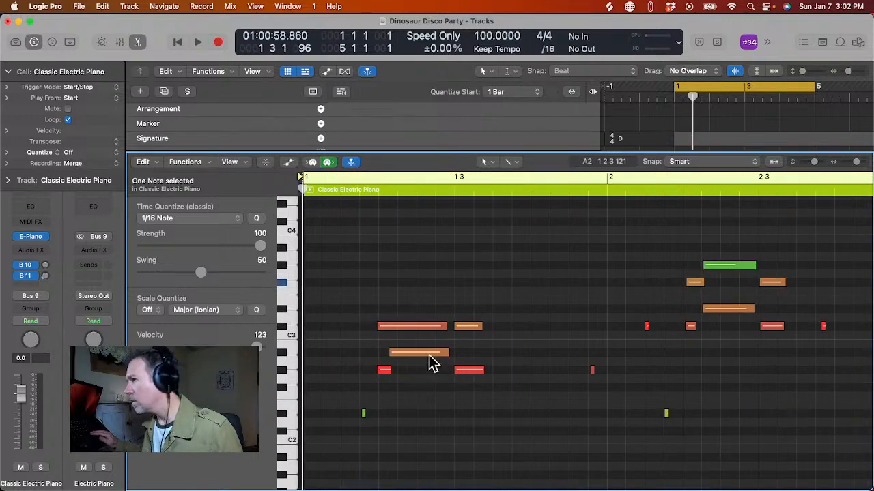
# - Close the note editor and play scene 1 to hear the electric piano with the drum and guitar loops
pyautogui.press('e')
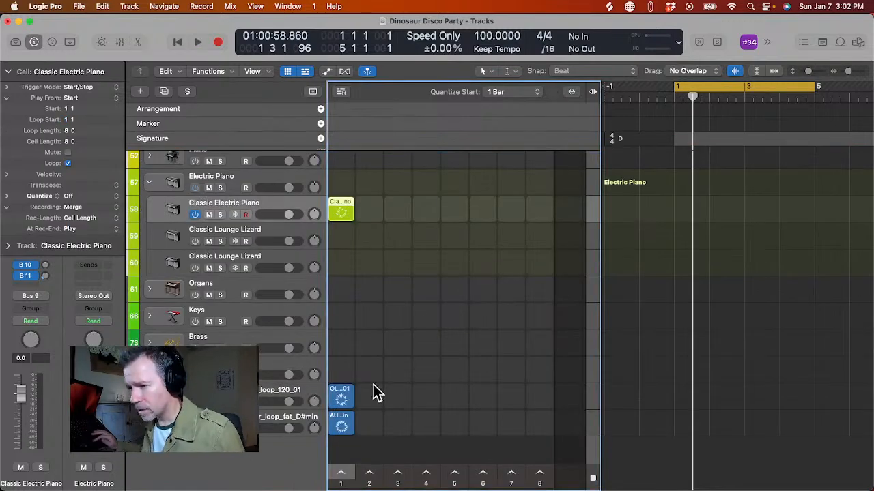
pyautogui.click(341, 476)
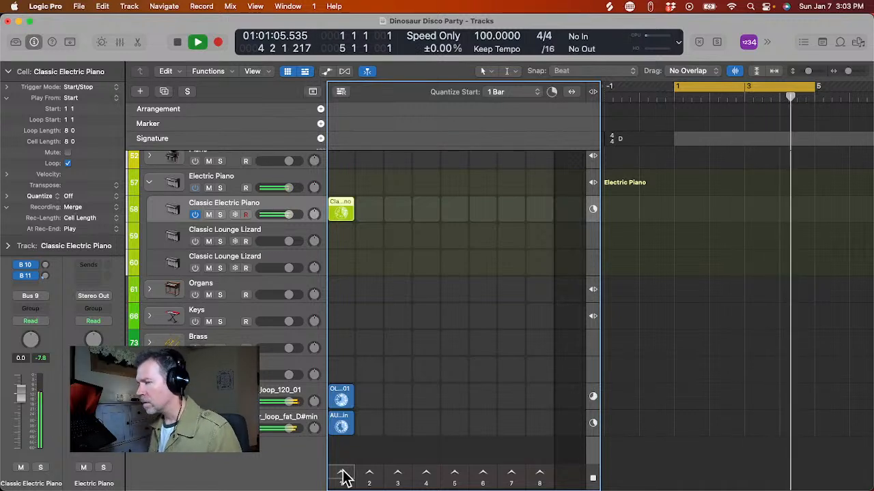
pyautogui.press('space')
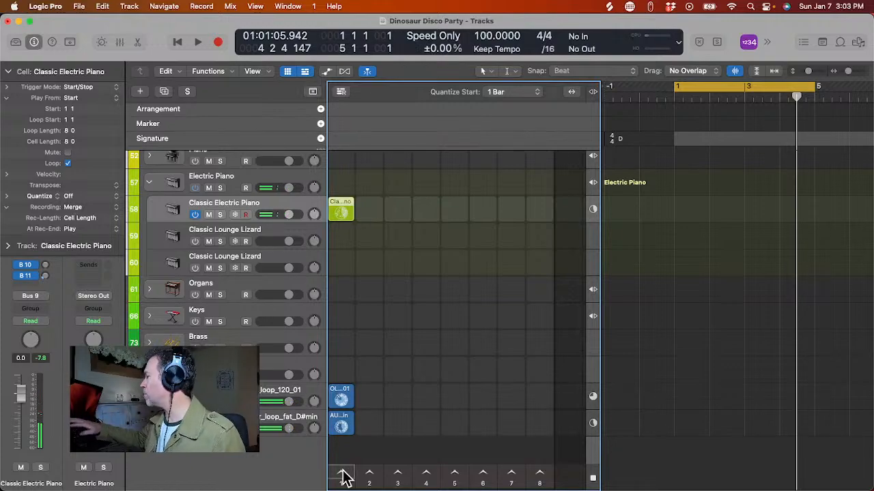
# - Switch to Splice and audition the rice shaker, JAFUNK laser effect and DSC_FVR cayote drum loops in the disco results
pyautogui.press('super+Tab')
pyautogui.press('super+Tab')
pyautogui.press('super+Tab')
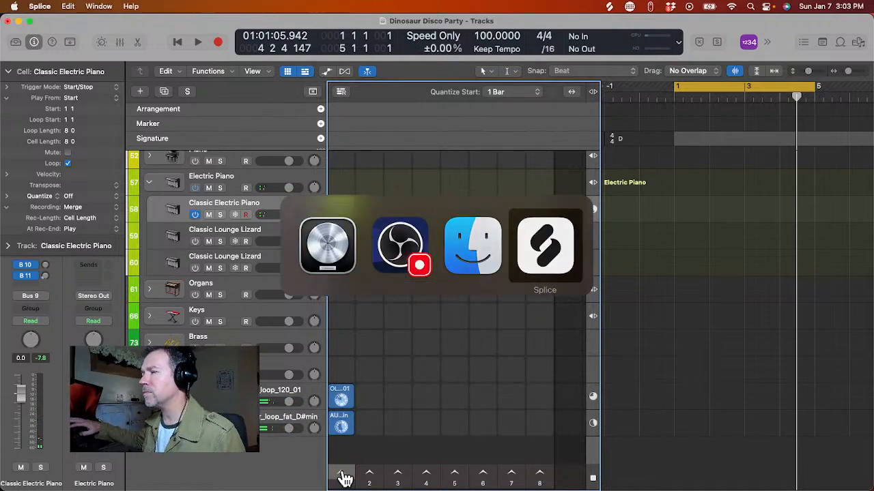
pyautogui.scroll(10, 394, 198)
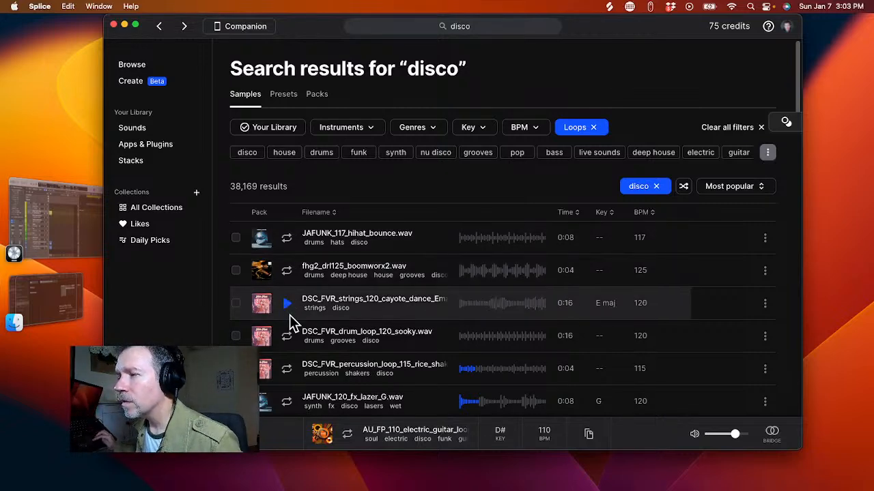
pyautogui.scroll(-3, 290, 316)
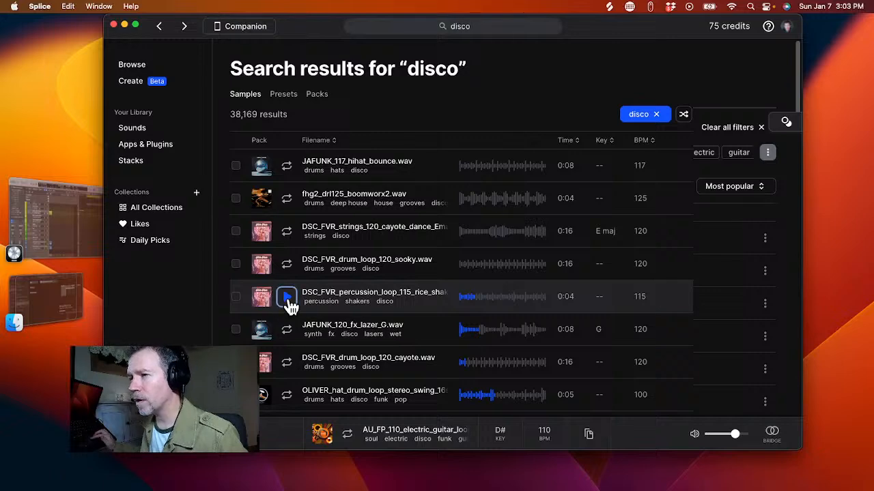
pyautogui.click(287, 296)
pyautogui.click(286, 329)
pyautogui.click(287, 362)
pyautogui.scroll(-1, 287, 376)
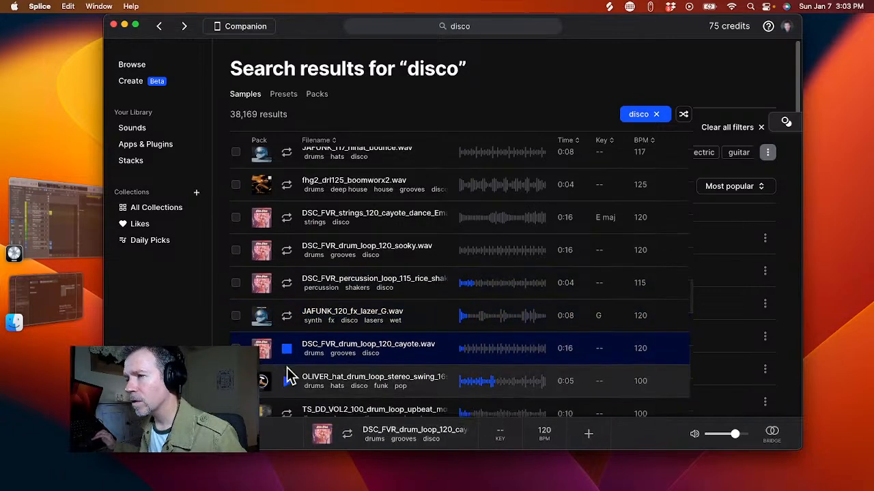
pyautogui.click(288, 319)
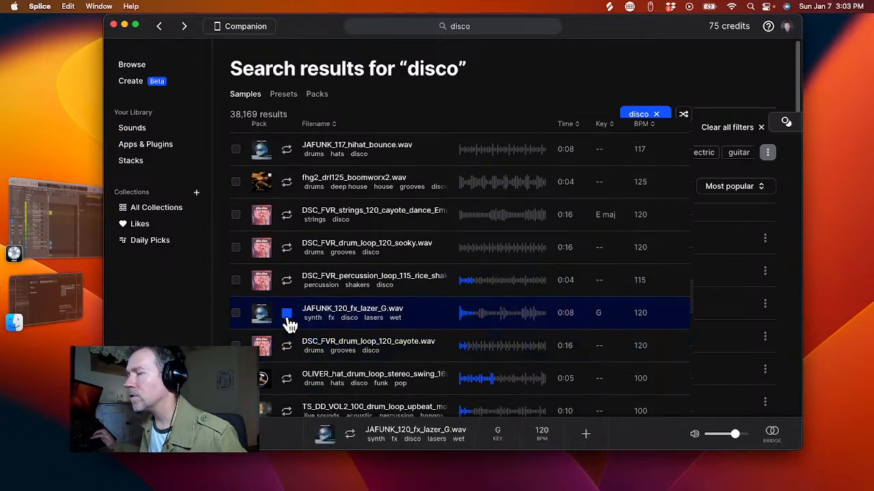
pyautogui.scroll(-1, 287, 318)
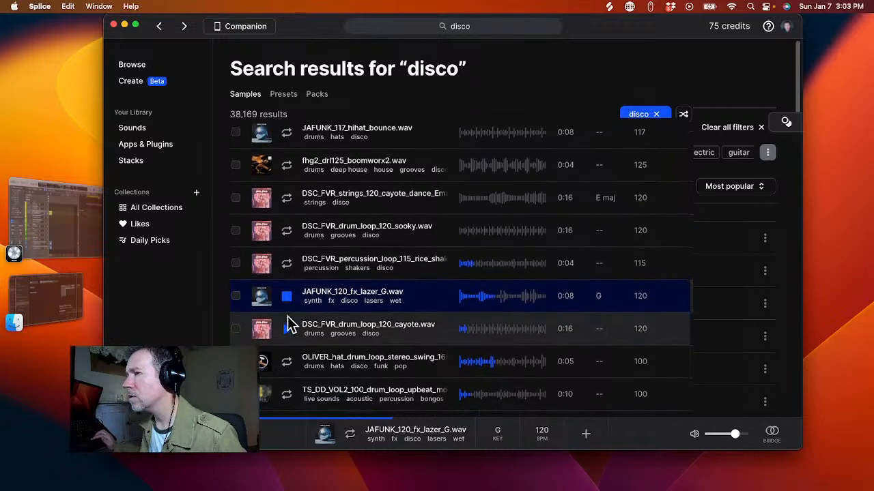
pyautogui.scroll(-1, 287, 314)
pyautogui.click(288, 303)
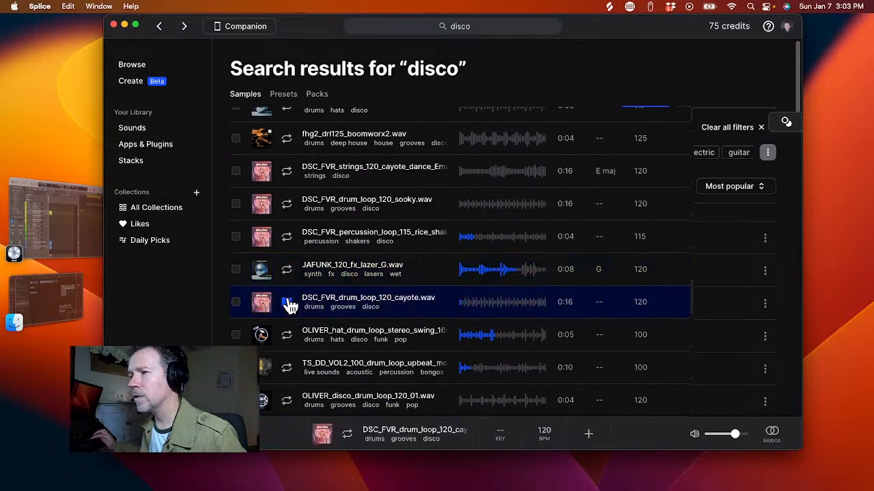
# - Audition the OLIVER hat, TS_DD_VOL2 upbeat drum, OLIVER disco drum, fhg2 mixed percussion and VOX_RFD synth loops
pyautogui.scroll(-1, 287, 332)
pyautogui.click(285, 324)
pyautogui.click(287, 353)
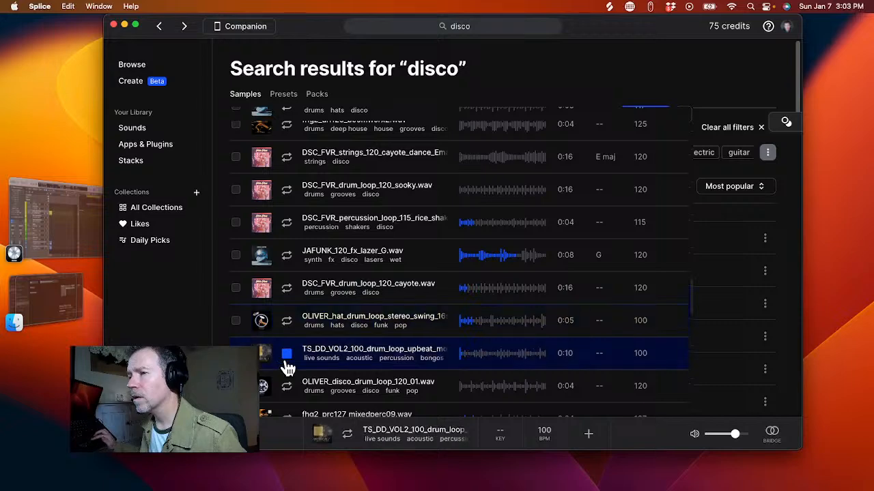
pyautogui.scroll(-1, 287, 355)
pyautogui.click(287, 360)
pyautogui.scroll(-1, 287, 368)
pyautogui.click(287, 376)
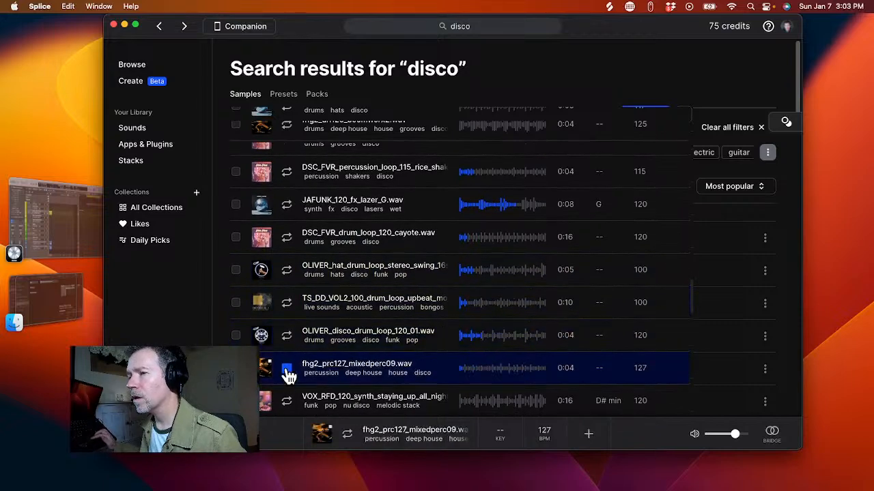
pyautogui.scroll(-1, 287, 376)
pyautogui.click(288, 375)
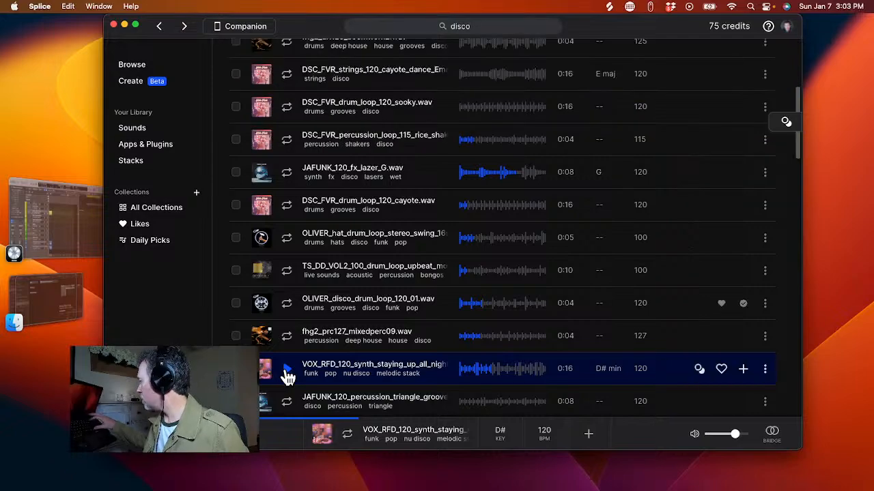
# - Switch back to the Dinosaur Disco Party project in Logic Pro
pyautogui.press('super+Tab')
pyautogui.press('super+Tab')
pyautogui.press('super+shift+Tab')
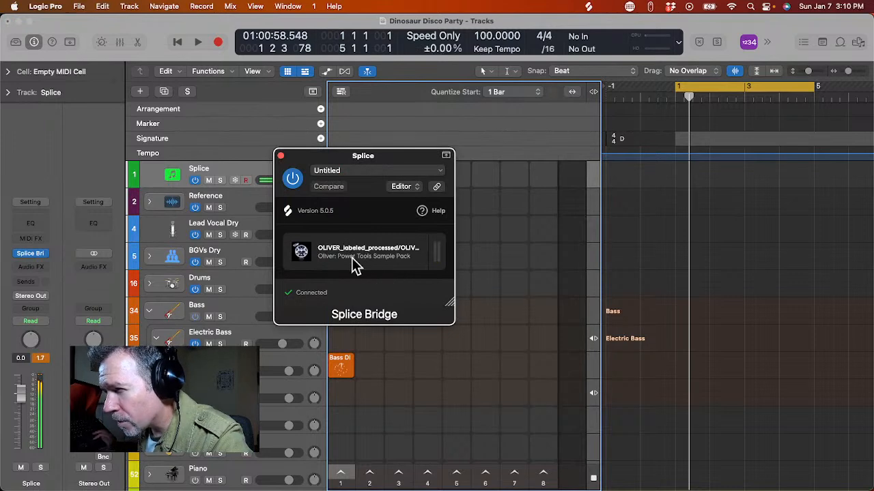
# - Close the Splice Bridge window, switch to Splice and stop the OLIVER disco drum loop preview
pyautogui.click(280, 156)
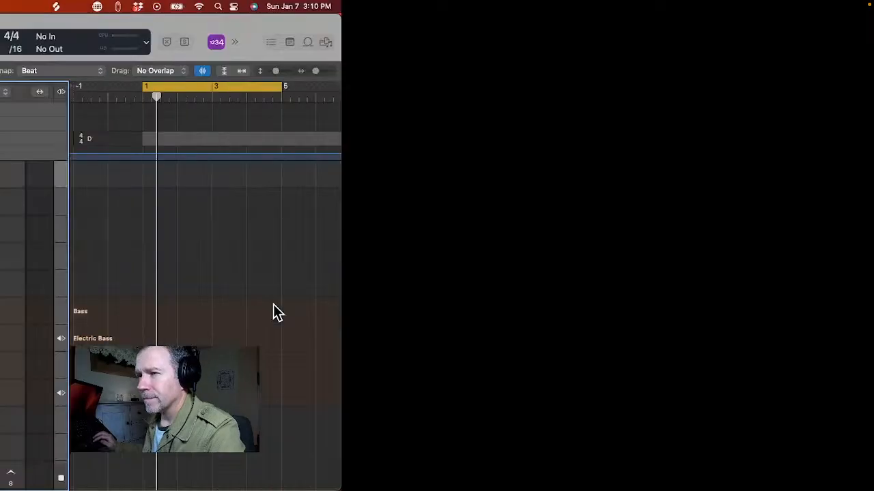
pyautogui.press('super+Tab')
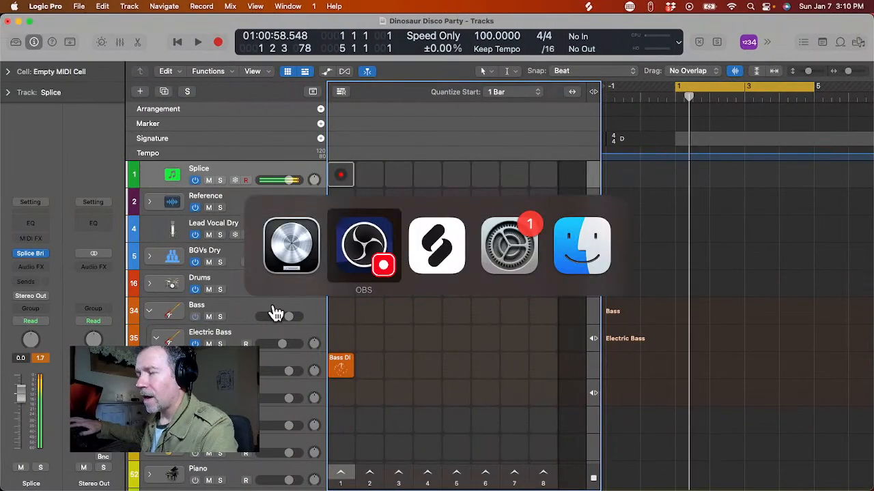
pyautogui.press('super+Tab')
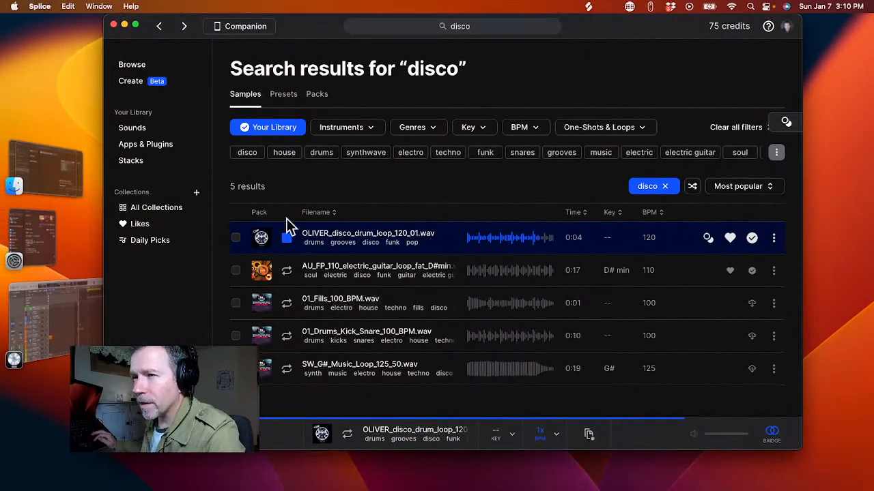
pyautogui.click(286, 237)
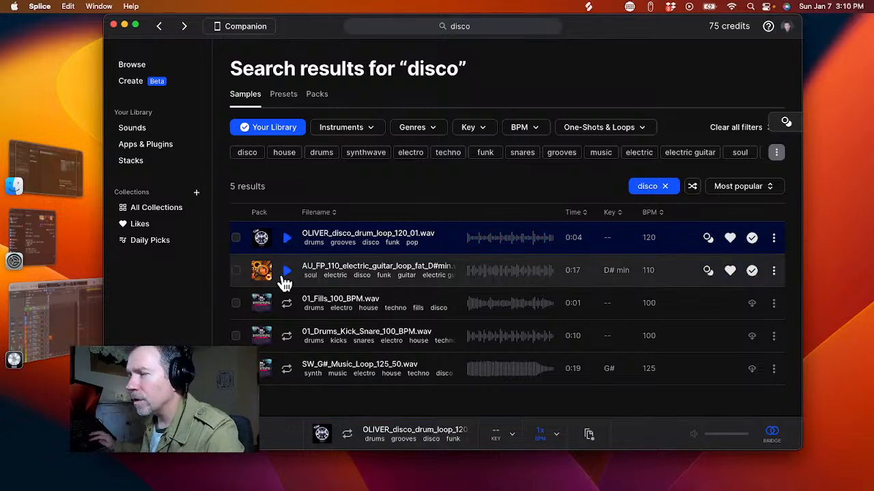
# - Audition the AU_FP electric guitar, 01_Fills, 01_Drums_Kick_Snare and SW_G# music loops in the library's disco results
pyautogui.click(286, 274)
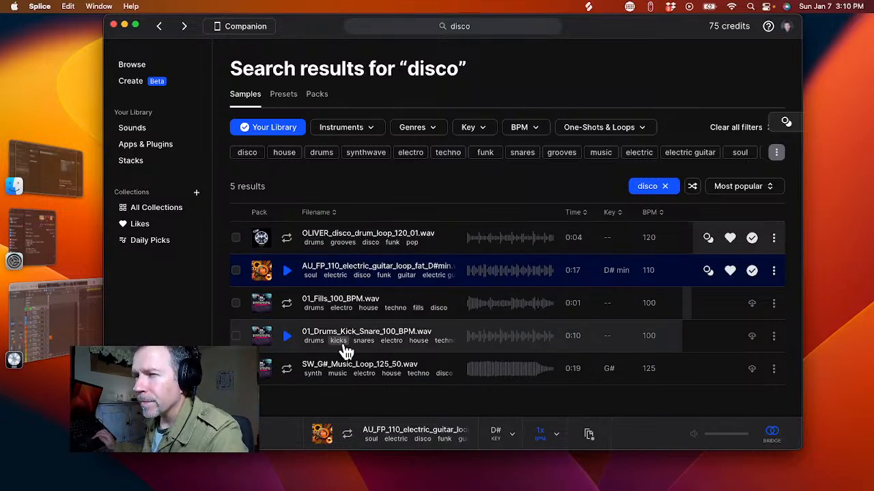
pyautogui.click(290, 303)
pyautogui.click(287, 345)
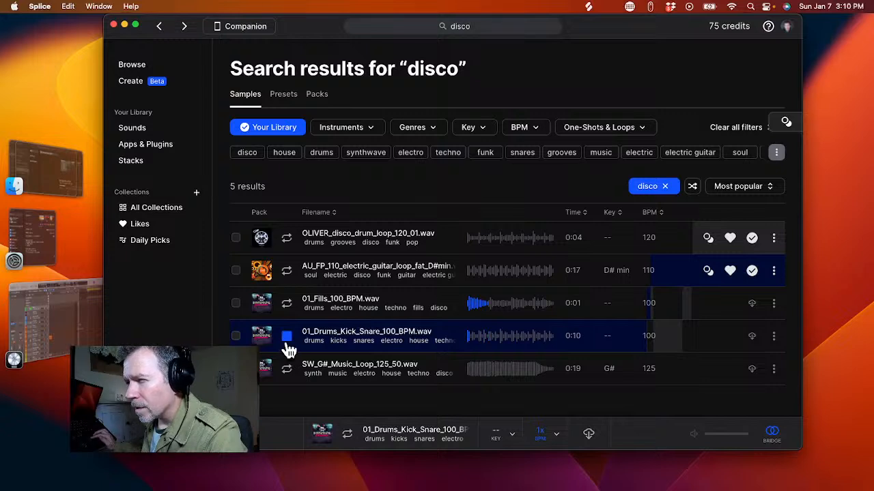
pyautogui.click(288, 368)
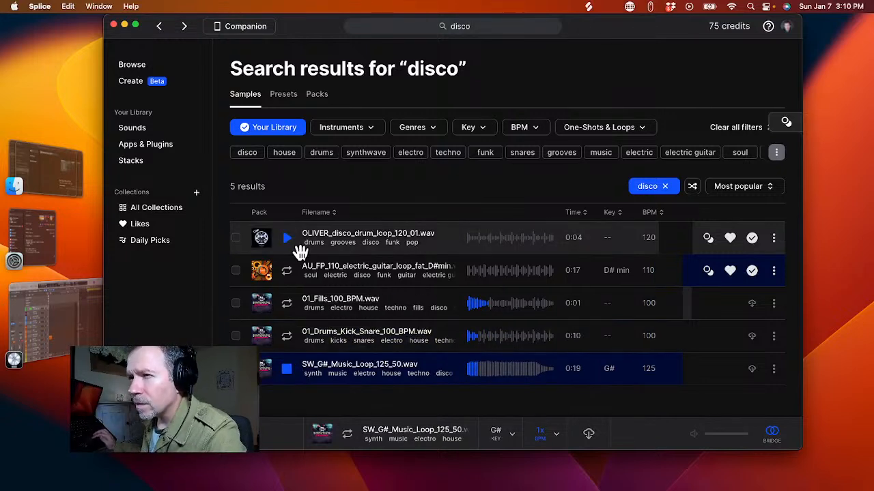
pyautogui.click(287, 372)
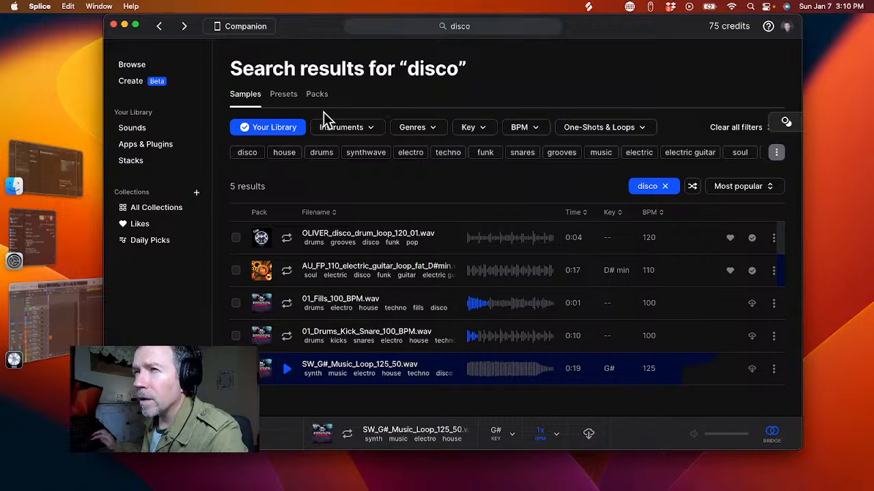
# - Remove the Your Library filter and audition the PMND crash, OLIVER clap, OLIVER retro snare and JAFUNK hi-hat bounce samples
pyautogui.click(263, 134)
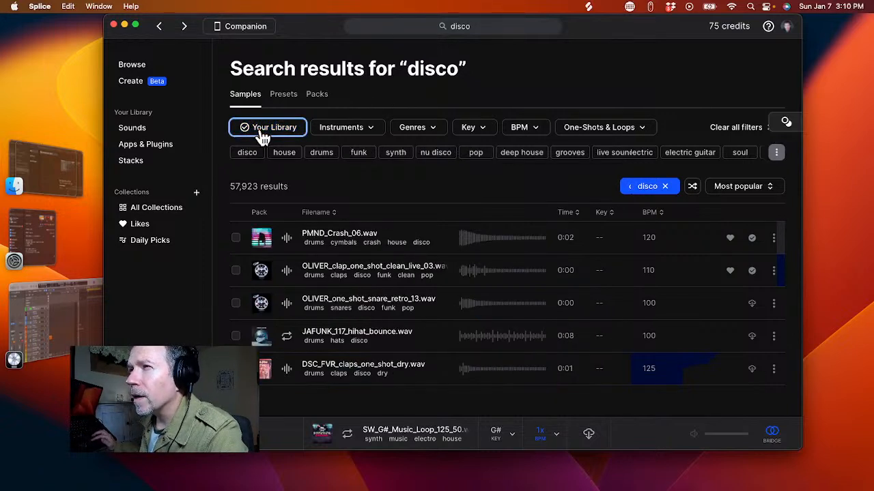
pyautogui.click(287, 238)
pyautogui.click(287, 270)
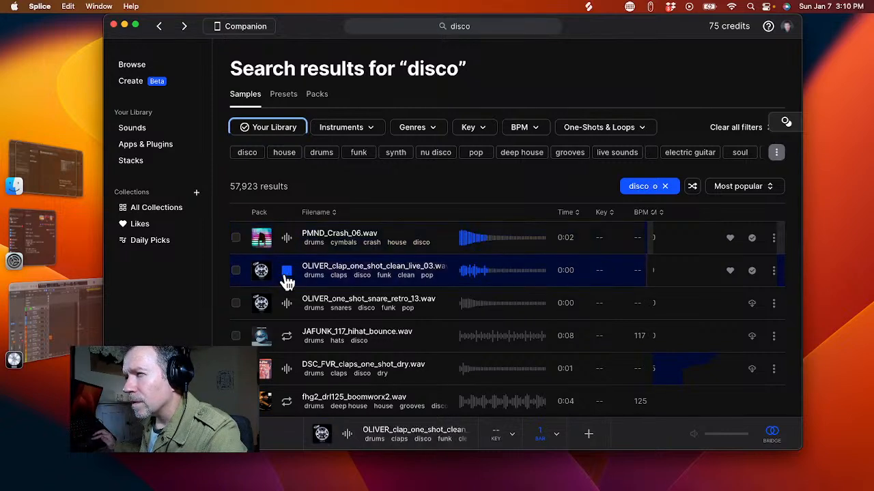
pyautogui.click(286, 303)
pyautogui.click(286, 336)
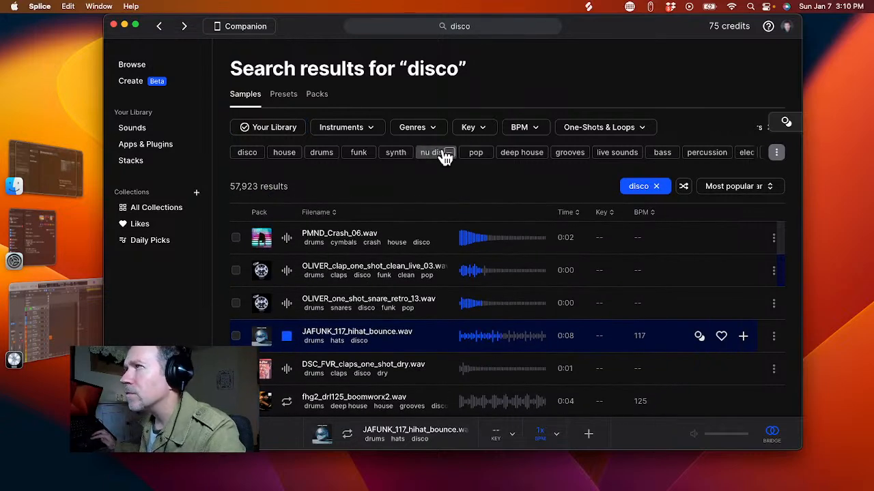
# - Filter the disco search results to Loops only
pyautogui.click(597, 132)
pyautogui.click(593, 163)
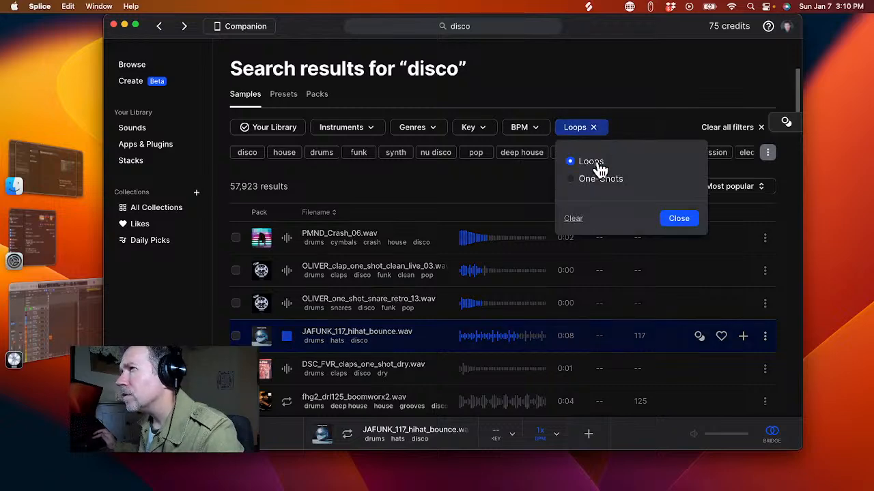
pyautogui.click(680, 219)
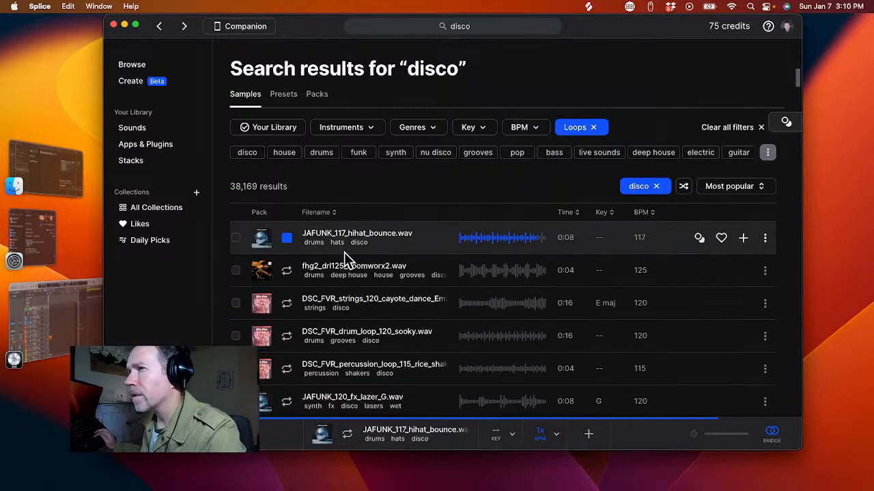
# - Audition the fhg2 boomworx2, DSC_FVR cayote dance strings and DSC_FVR sooky drum loops
pyautogui.click(288, 271)
pyautogui.click(287, 305)
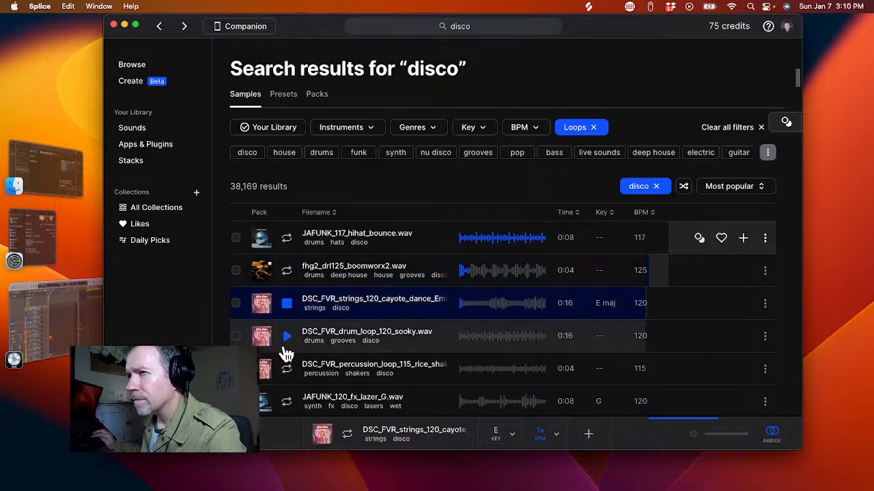
pyautogui.click(285, 340)
pyautogui.click(285, 312)
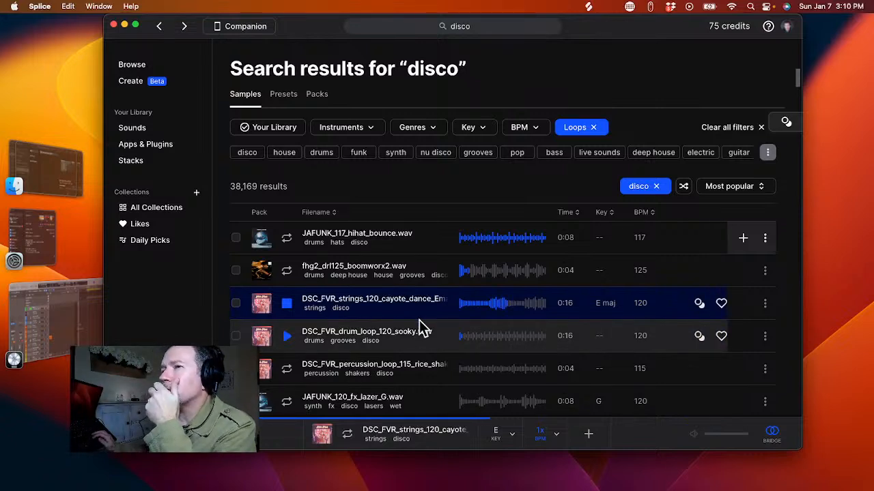
pyautogui.click(286, 305)
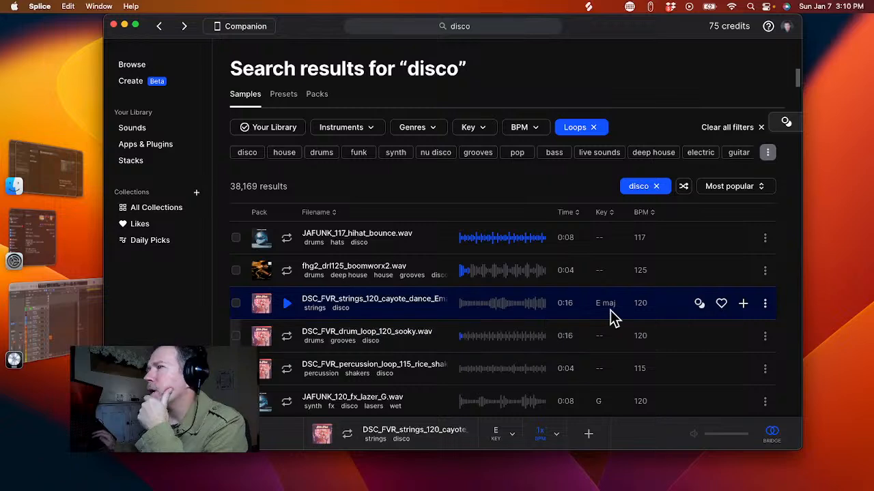
# - Like and download DSC_FVR_strings_120_cayote_dance_Emaj.wav and place it on a new track in scene 1 of the Logic Pro Live Loops grid
pyautogui.click(722, 309)
pyautogui.click(745, 305)
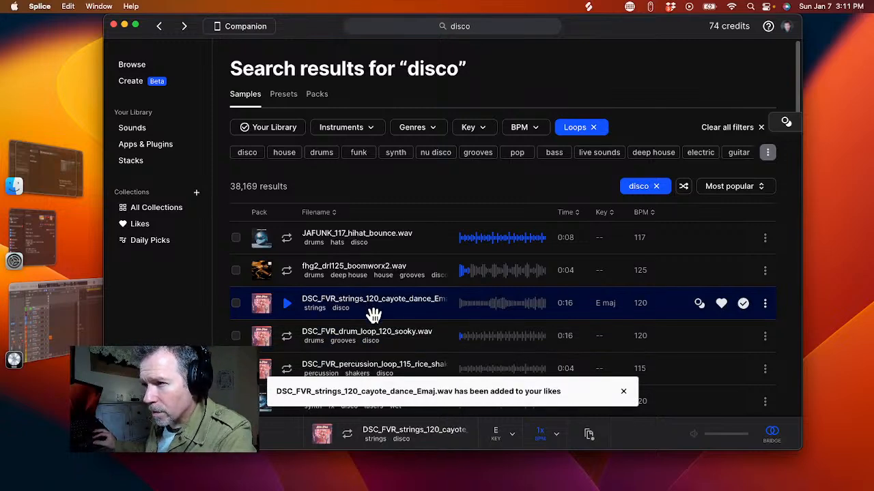
pyautogui.moveTo(372, 312); pyautogui.dragTo(344, 456)
pyautogui.scroll(-10, 272, 388)
pyautogui.scroll(-3, 273, 390)
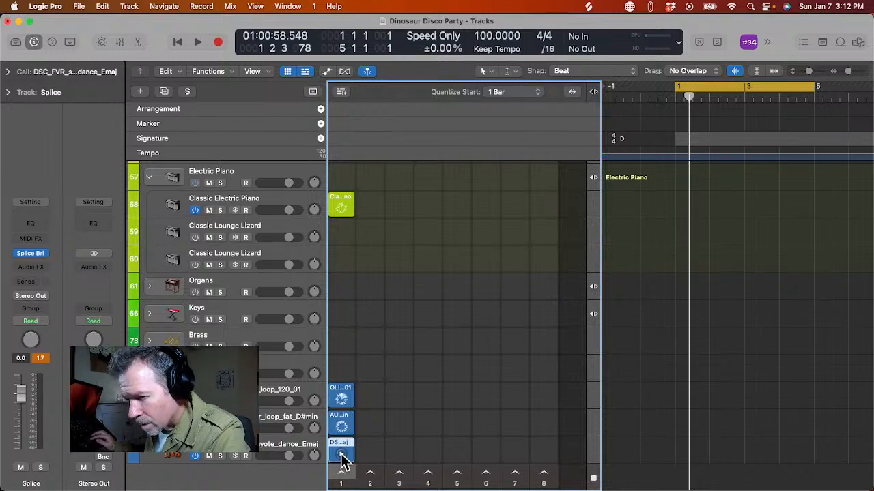
# - Play scene 1 to hear the strings loop with the rest of the groove, and stop playback
pyautogui.click(341, 458)
pyautogui.click(342, 475)
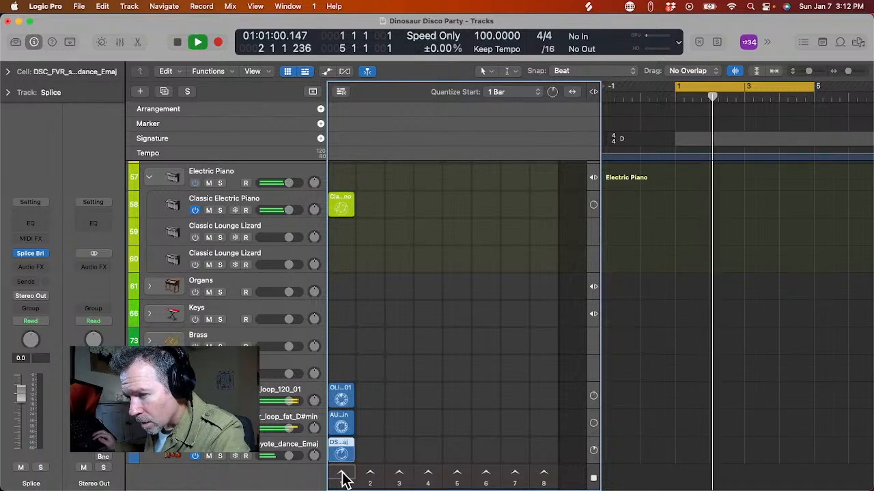
pyautogui.press('space')
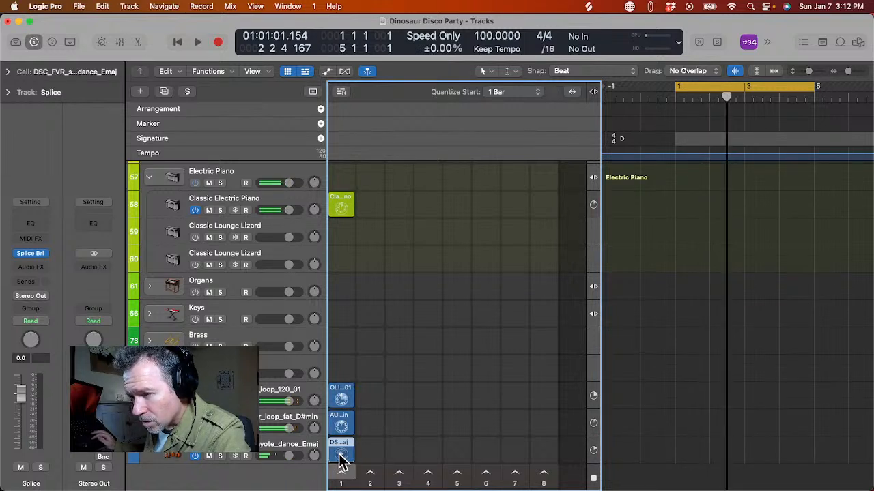
# - Set the transpose value of the cayote dance strings cell to 2
pyautogui.click(348, 418)
pyautogui.click(348, 450)
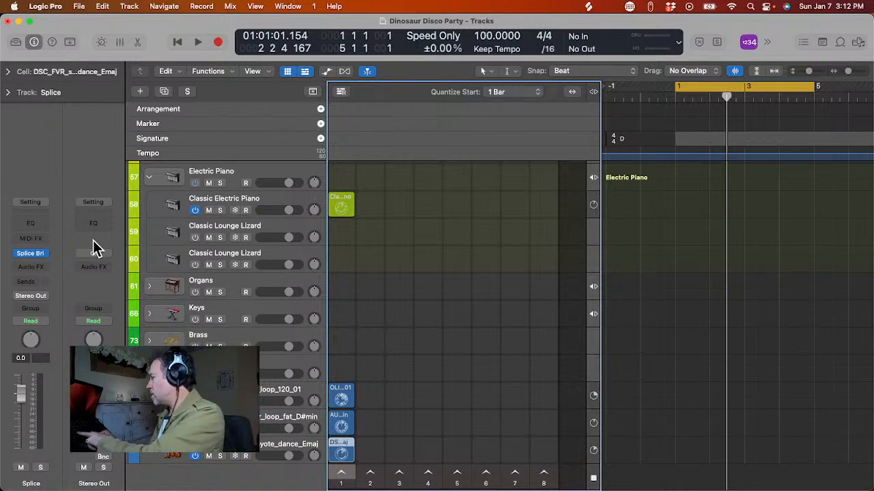
pyautogui.moveTo(4, 122)
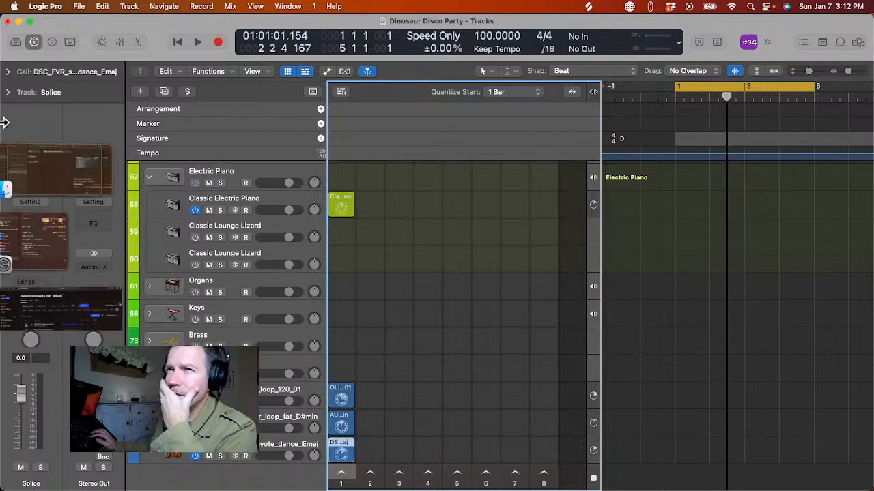
pyautogui.click(8, 72)
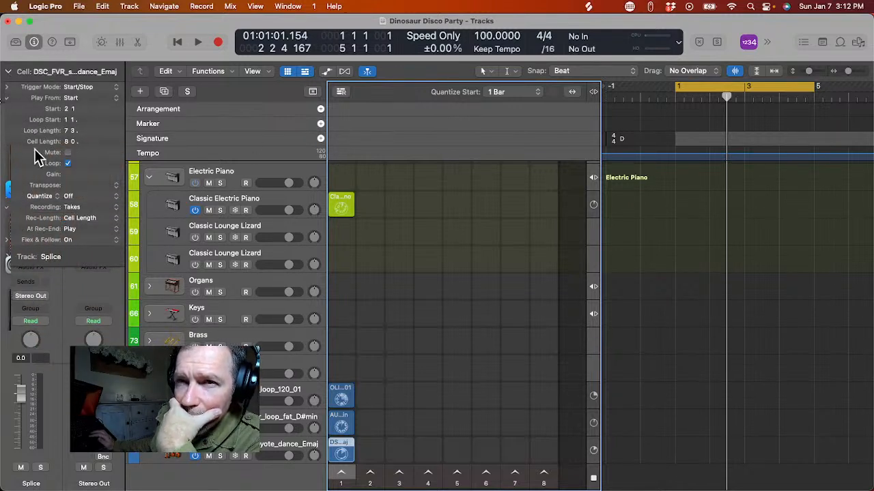
pyautogui.doubleClick(71, 185)
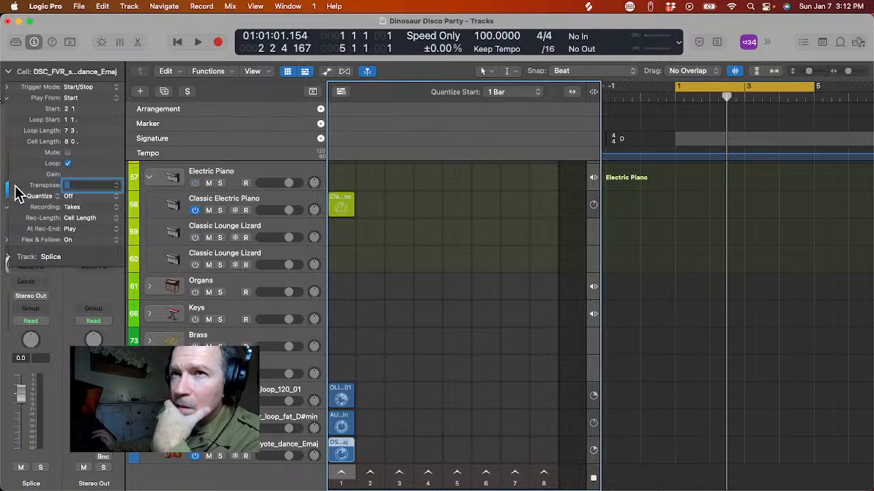
pyautogui.write('2')
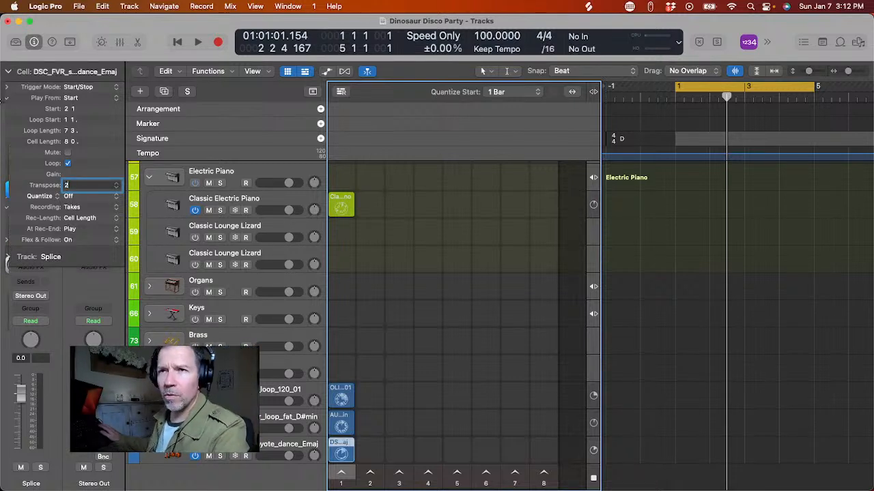
pyautogui.press('Return')
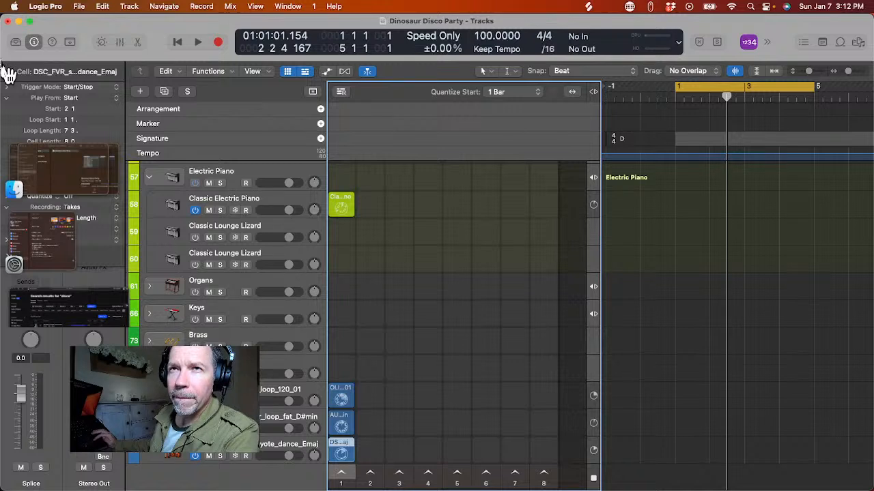
pyautogui.click(8, 72)
# - Play the groove with the transposed strings, stop it and reopen the strings cell's parameters
pyautogui.press('space')
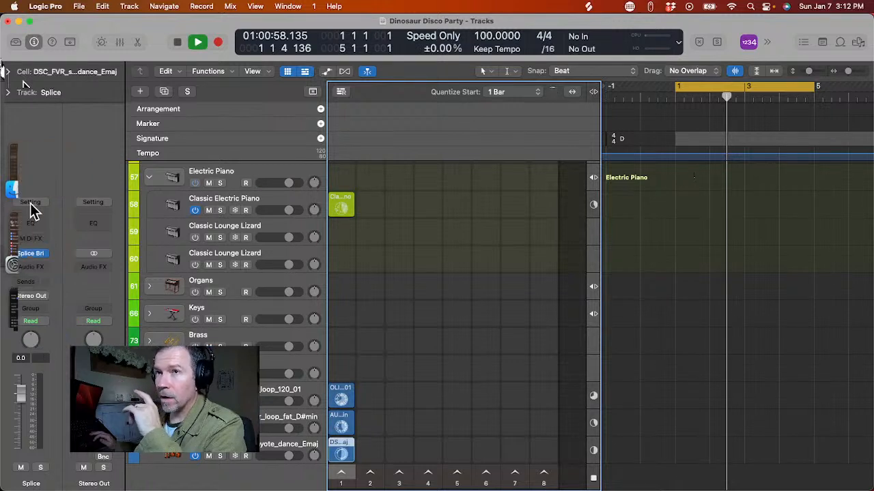
pyautogui.press('space')
pyautogui.moveTo(4, 109)
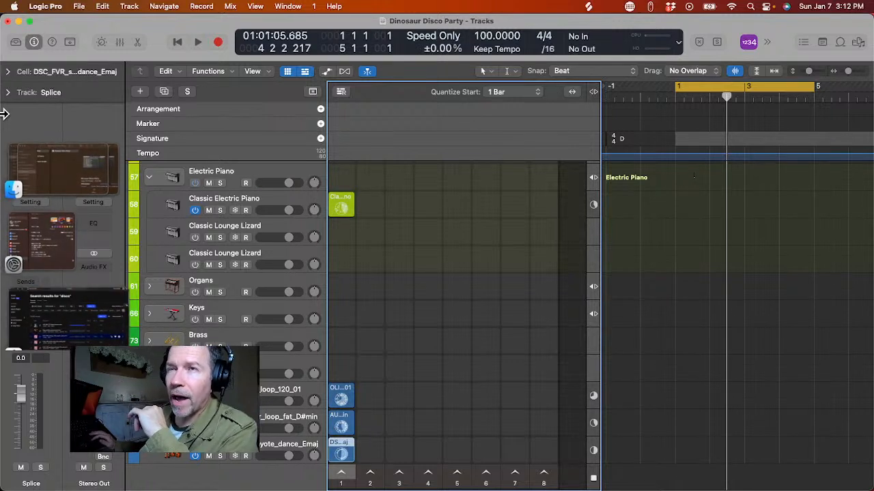
pyautogui.click(7, 72)
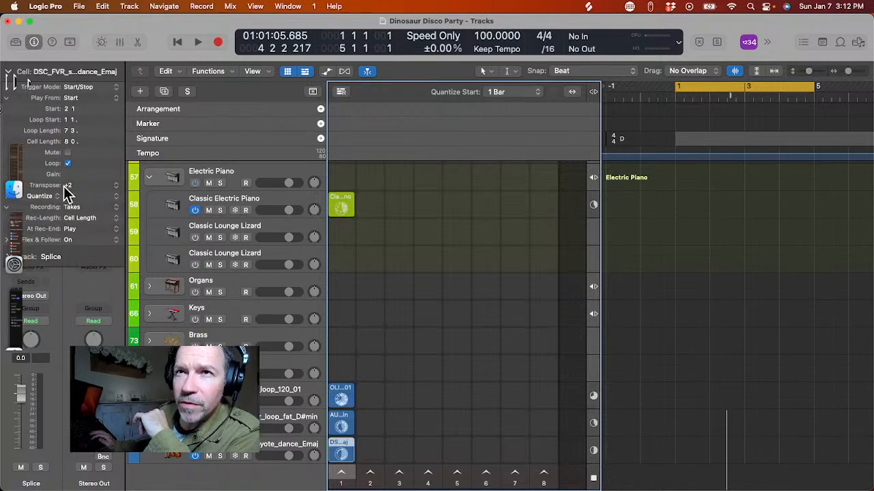
# - Set the transpose value of the DSC_FVR strings cell to -1
pyautogui.doubleClick(67, 184)
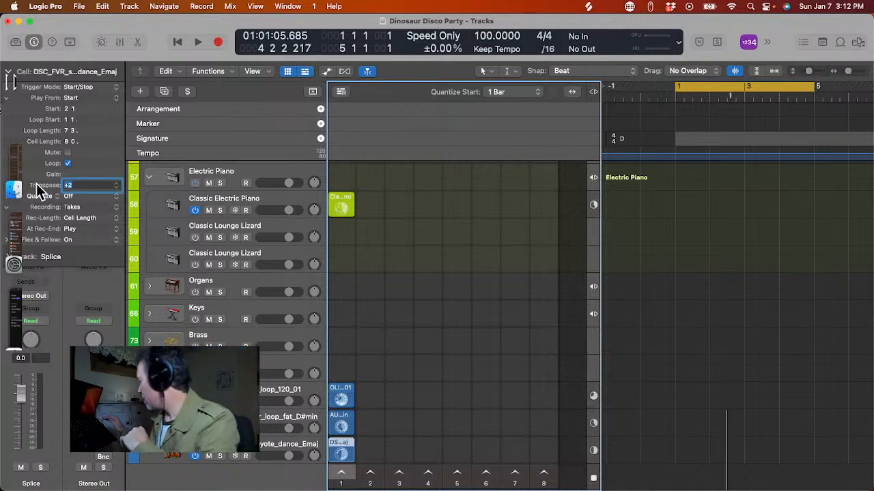
pyautogui.write('-1')
pyautogui.press('Return')
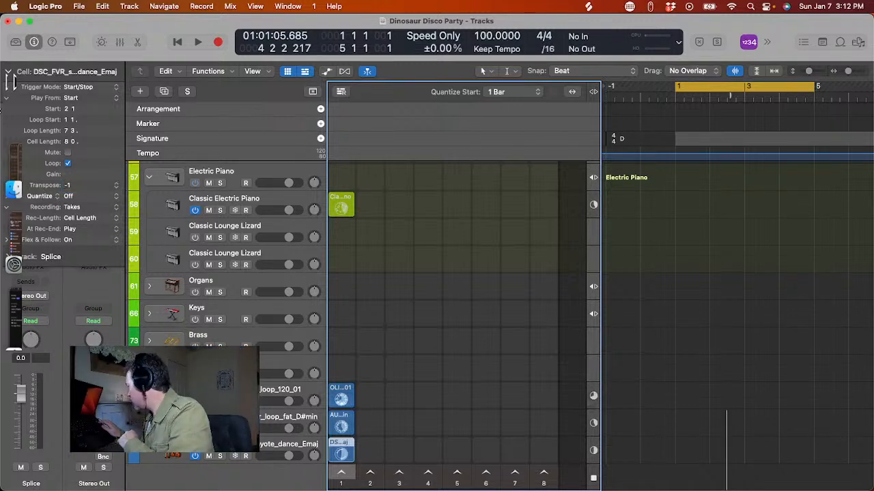
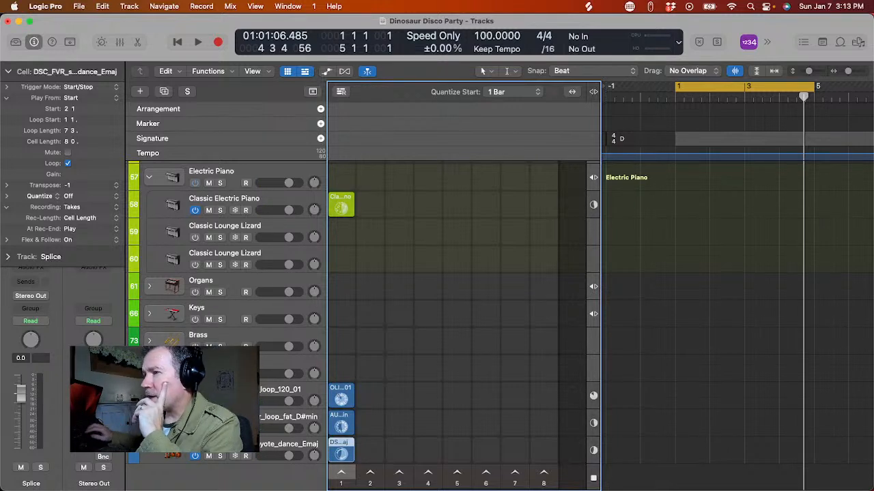
# - Switch to Splice and audition the disco loop results one after another, from DSC_FVR_drum_loop_120_sooky.wav down to TS_DD_VOL2_100_drum_loop_shaker
pyautogui.press('super+Tab')
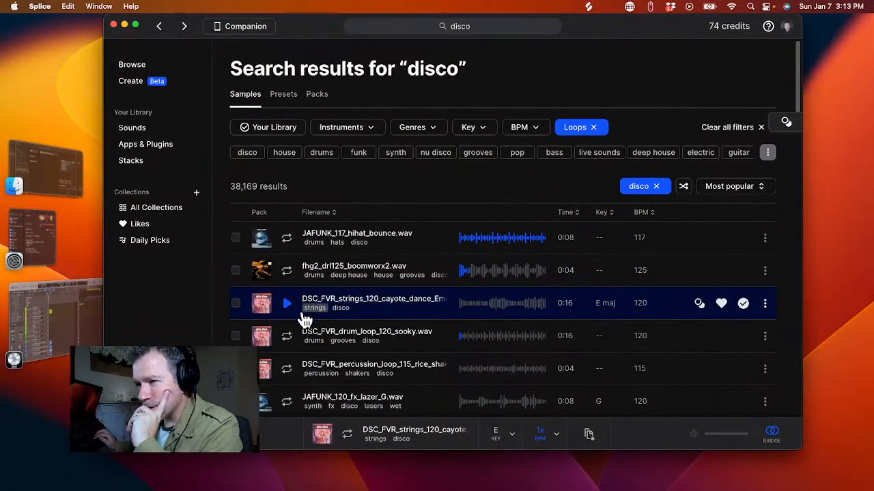
pyautogui.click(287, 336)
pyautogui.scroll(-2, 288, 334)
pyautogui.click(288, 334)
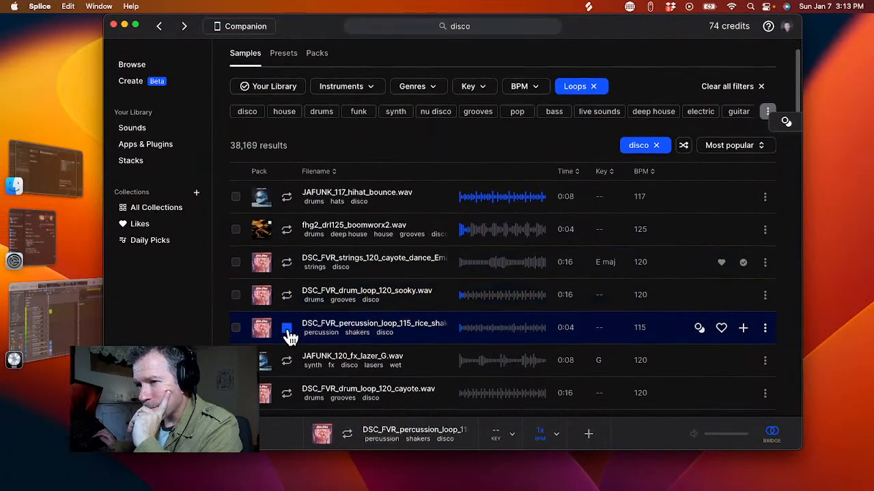
pyautogui.scroll(-1, 290, 335)
pyautogui.click(289, 335)
pyautogui.scroll(-1, 290, 335)
pyautogui.click(290, 336)
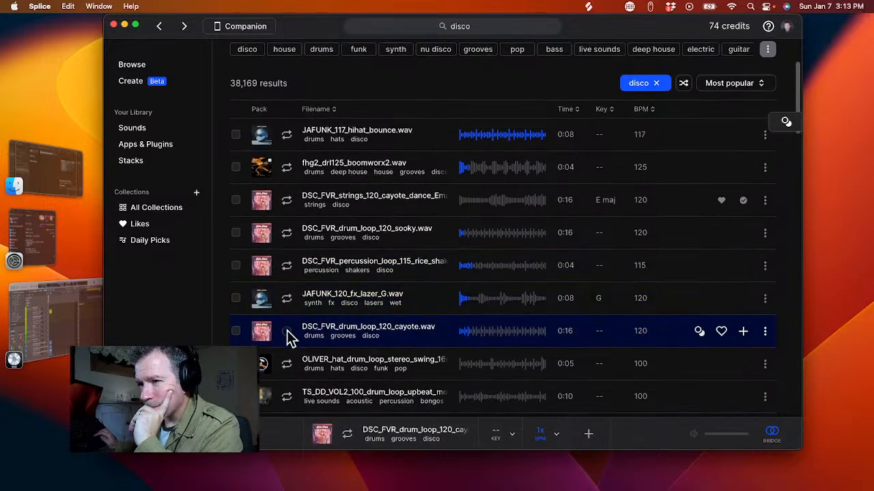
pyautogui.scroll(-1, 288, 336)
pyautogui.click(288, 335)
pyautogui.scroll(-1, 290, 335)
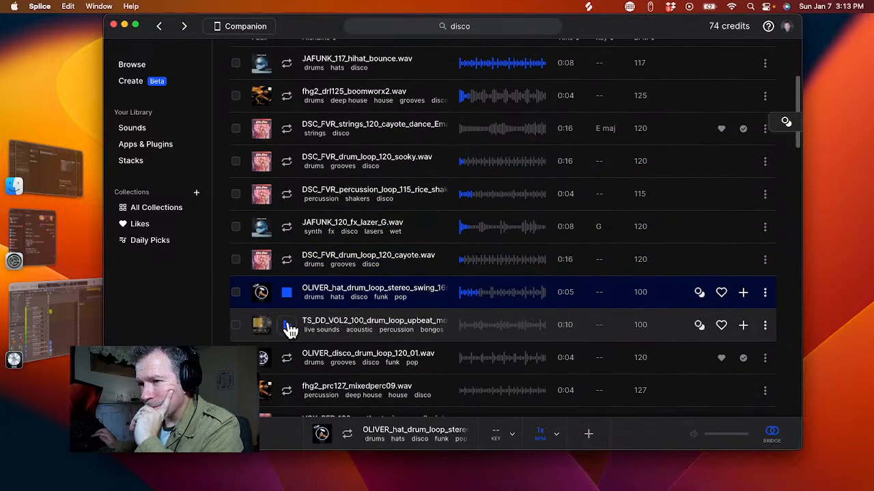
pyautogui.click(290, 330)
pyautogui.scroll(-3, 290, 332)
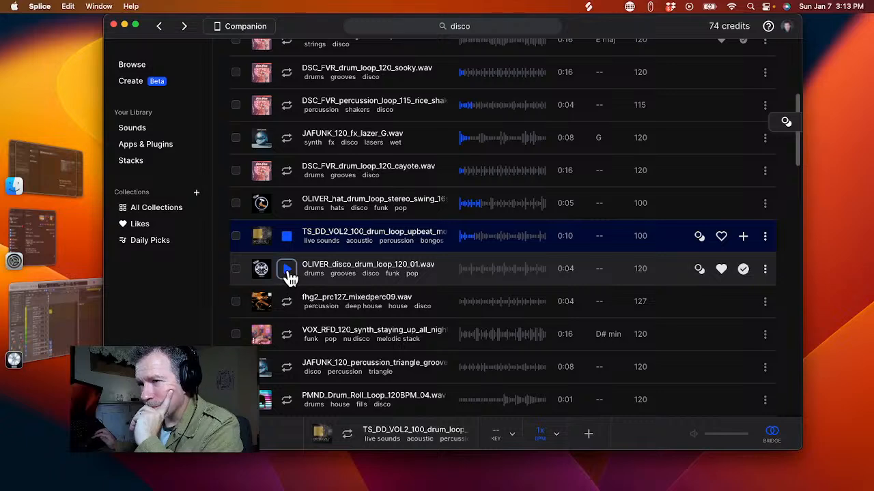
pyautogui.click(288, 272)
pyautogui.click(289, 305)
pyautogui.scroll(-2, 289, 307)
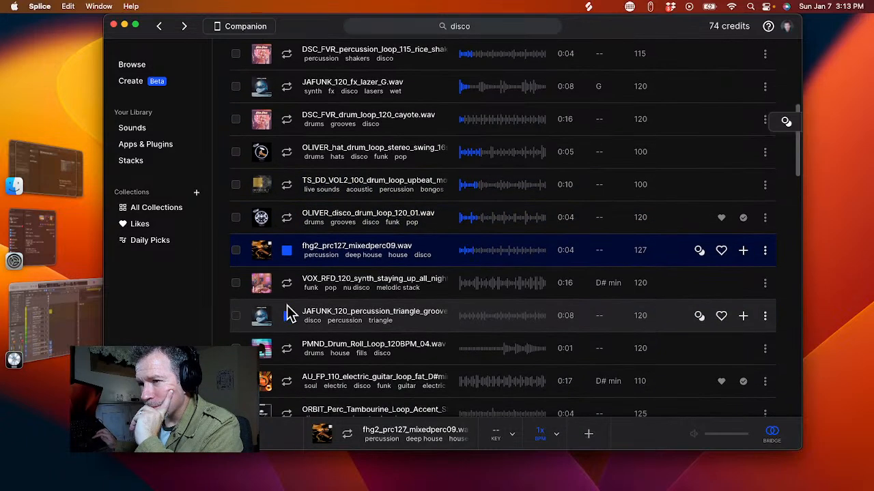
pyautogui.click(286, 292)
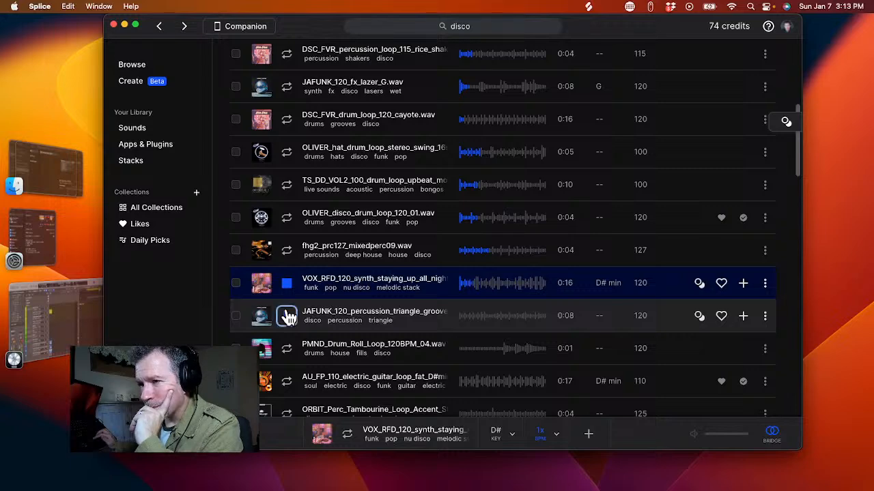
pyautogui.click(288, 317)
pyautogui.scroll(-1, 286, 311)
pyautogui.click(289, 324)
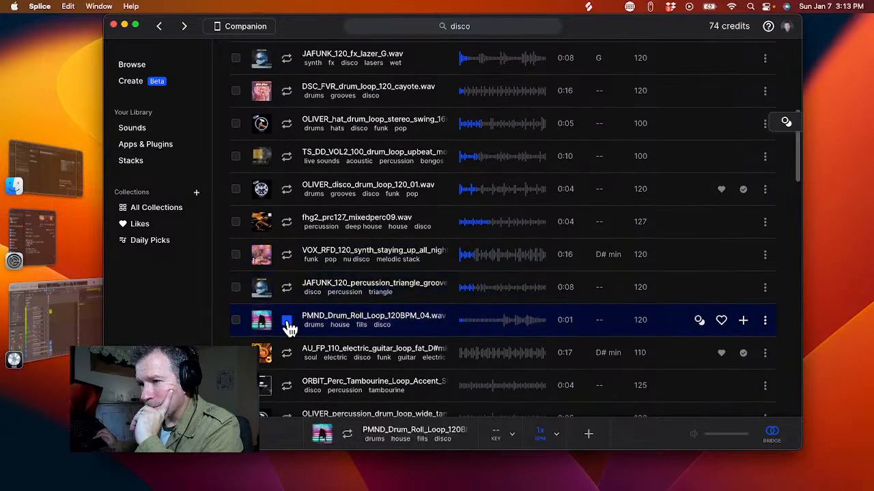
pyautogui.scroll(-1, 289, 329)
pyautogui.click(288, 316)
pyautogui.scroll(-1, 288, 316)
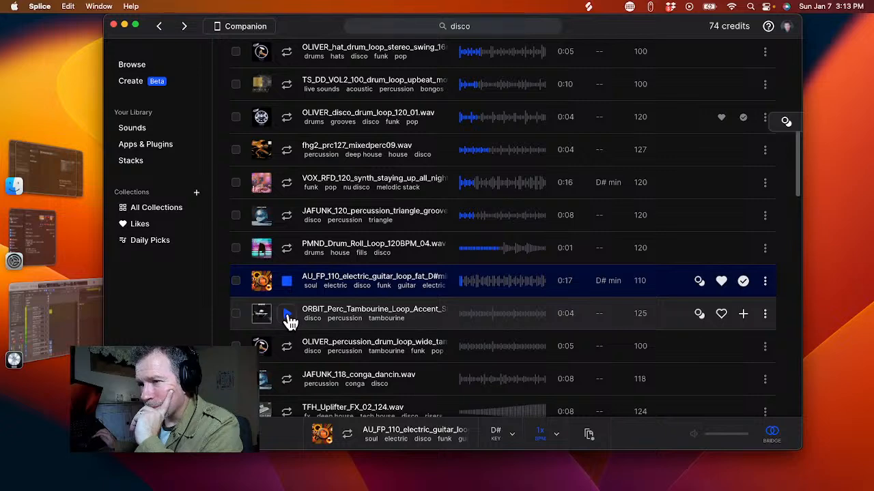
pyautogui.click(289, 319)
pyautogui.scroll(-1, 288, 321)
pyautogui.click(289, 319)
pyautogui.scroll(-1, 289, 321)
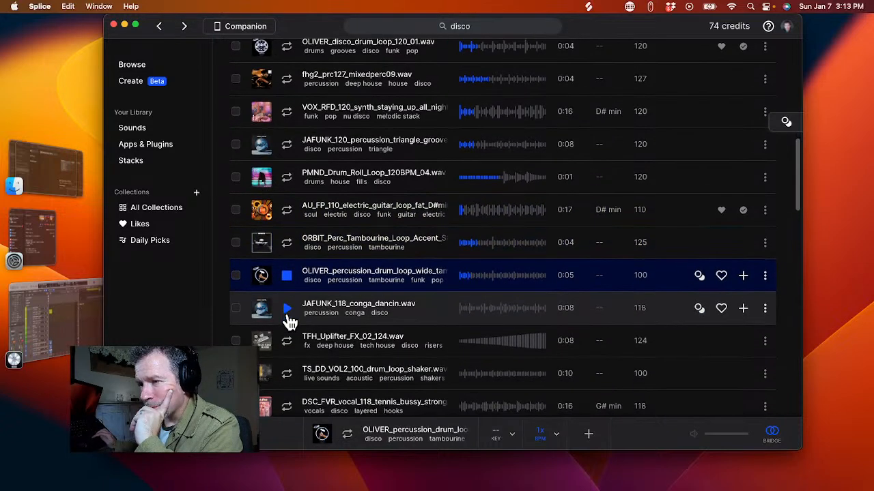
pyautogui.click(289, 319)
pyautogui.scroll(-1, 290, 318)
pyautogui.click(289, 317)
pyautogui.scroll(-1, 289, 317)
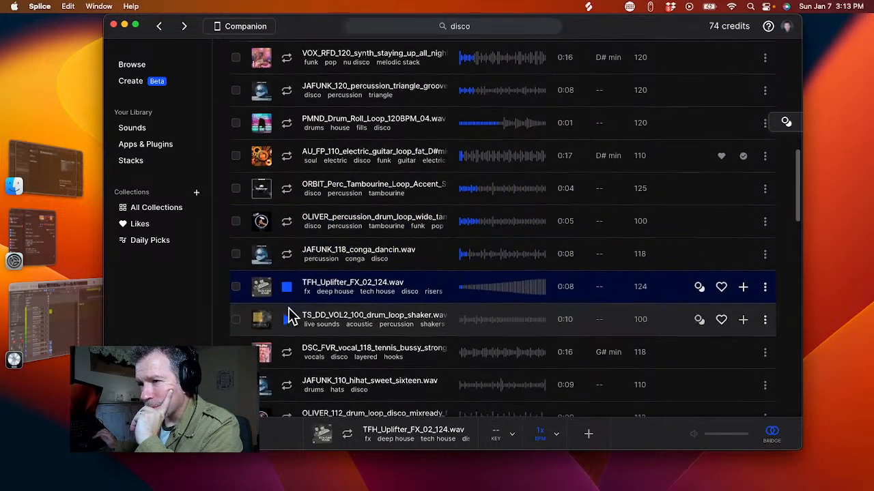
pyautogui.click(289, 317)
# - Preview TFH_Uplifter_FX_02_124.wav again, add it to the library, and place it on a new Logic Pro track in scene 8 of the loop grid
pyautogui.click(289, 292)
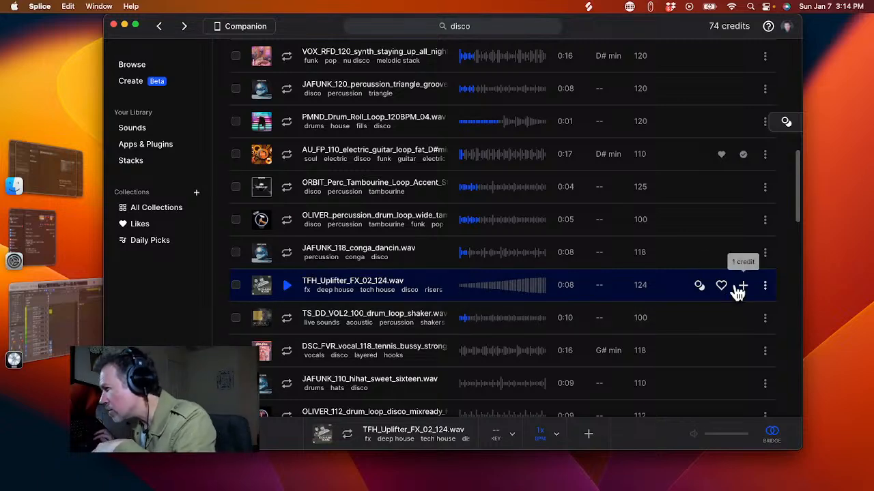
pyautogui.click(746, 287)
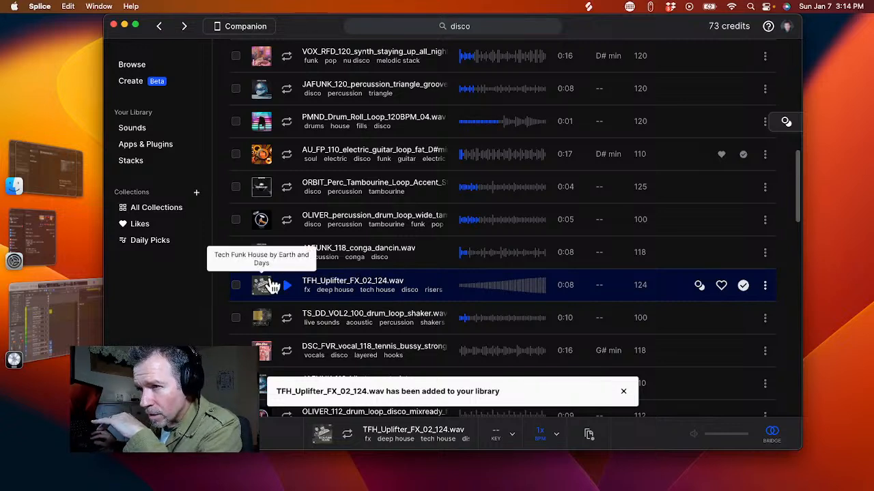
pyautogui.moveTo(281, 275); pyautogui.dragTo(541, 450)
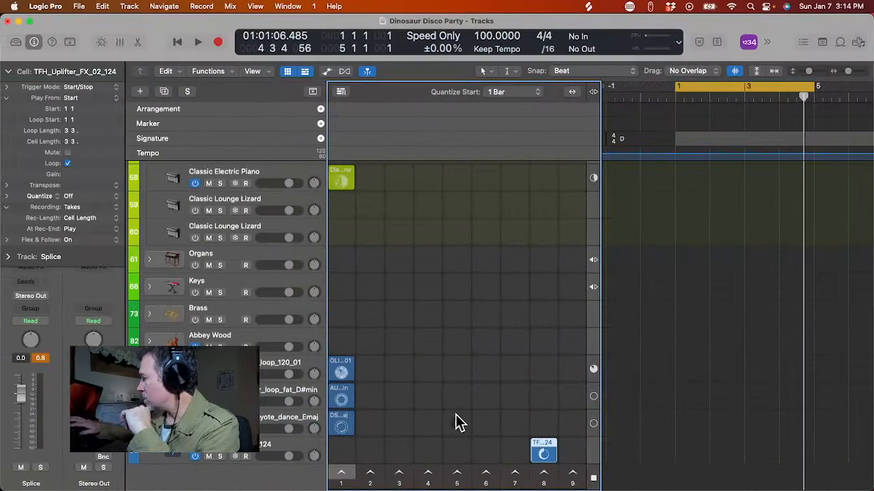
# - Switch to Splice and audition the remaining disco loops on the first results page, from TS_DD_VOL2_100_drum_loop_shaker down to FF_DHG_123_drum_loop_bryan_shaker
pyautogui.press('super+Tab')
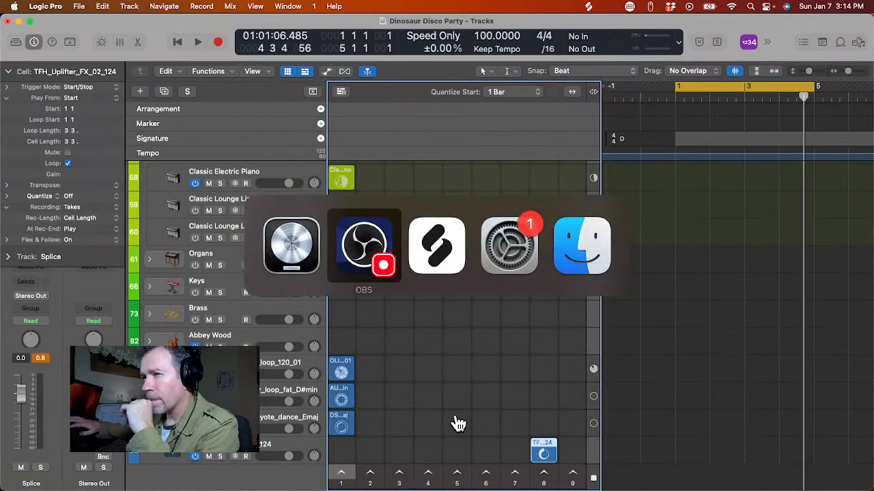
pyautogui.press('super+Tab')
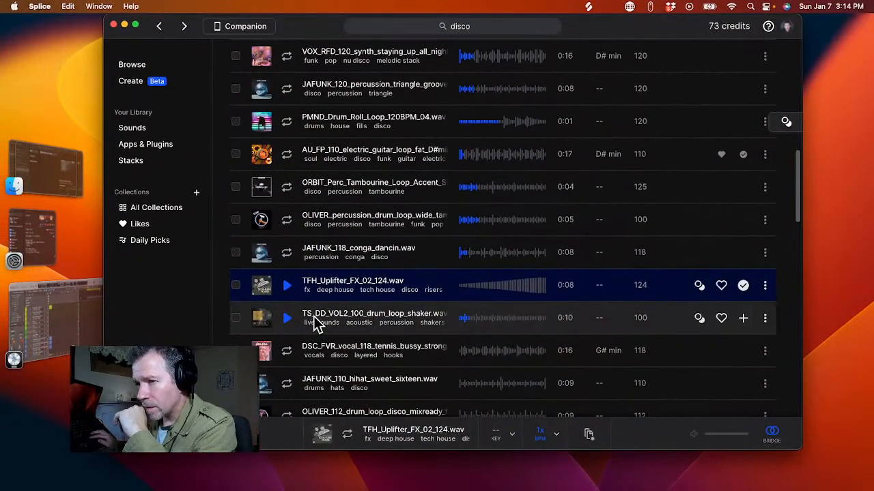
pyautogui.click(282, 321)
pyautogui.scroll(-1, 285, 326)
pyautogui.click(287, 326)
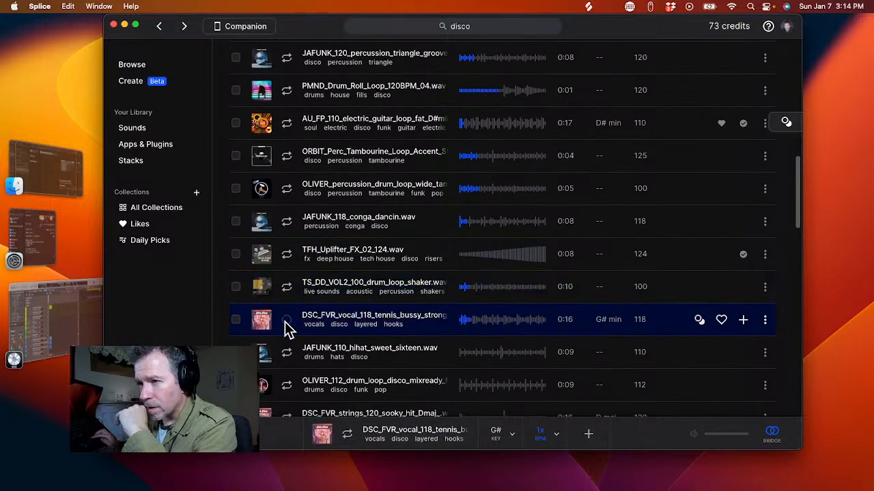
pyautogui.scroll(-1, 286, 330)
pyautogui.scroll(-1, 286, 321)
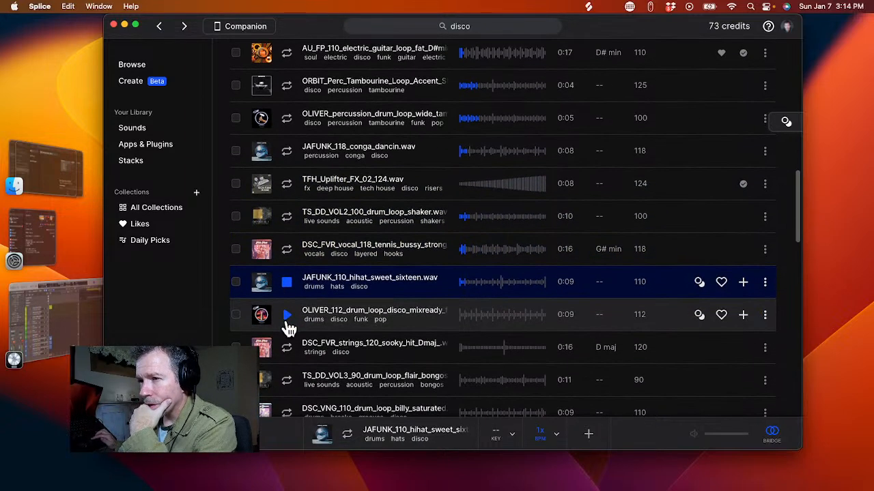
pyautogui.click(288, 326)
pyautogui.scroll(-1, 288, 326)
pyautogui.click(290, 327)
pyautogui.scroll(-1, 289, 327)
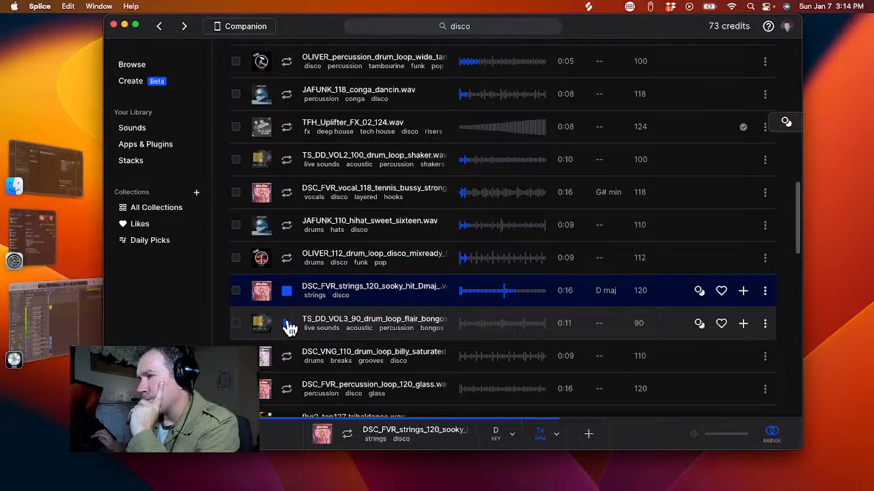
pyautogui.click(287, 292)
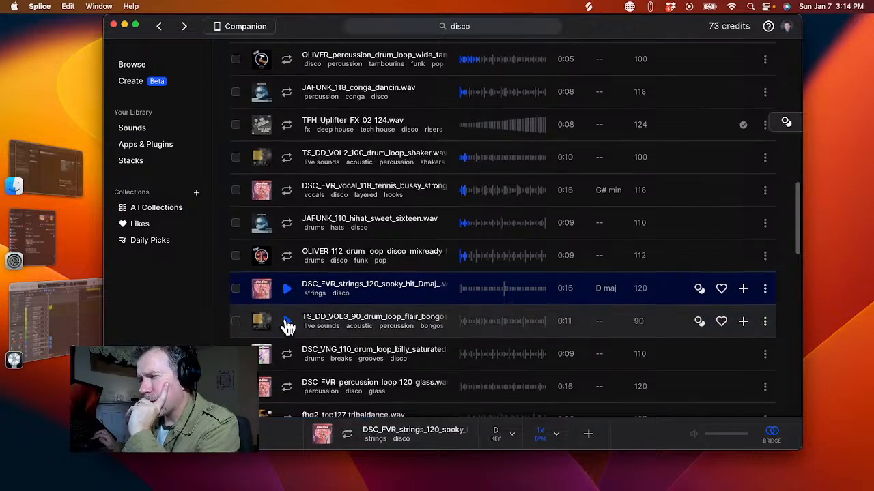
pyautogui.scroll(-1, 291, 315)
pyautogui.click(289, 313)
pyautogui.scroll(-1, 288, 316)
pyautogui.click(288, 314)
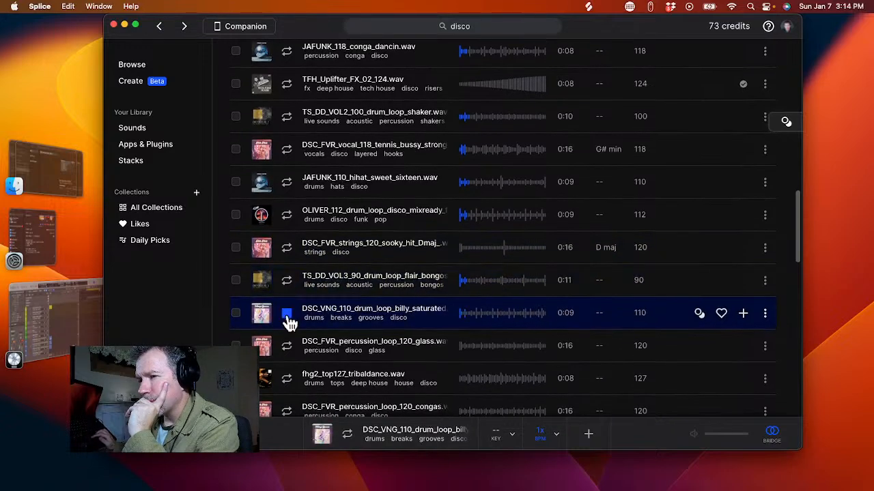
pyautogui.scroll(-2, 289, 320)
pyautogui.click(288, 315)
pyautogui.scroll(-1, 288, 319)
pyautogui.click(289, 321)
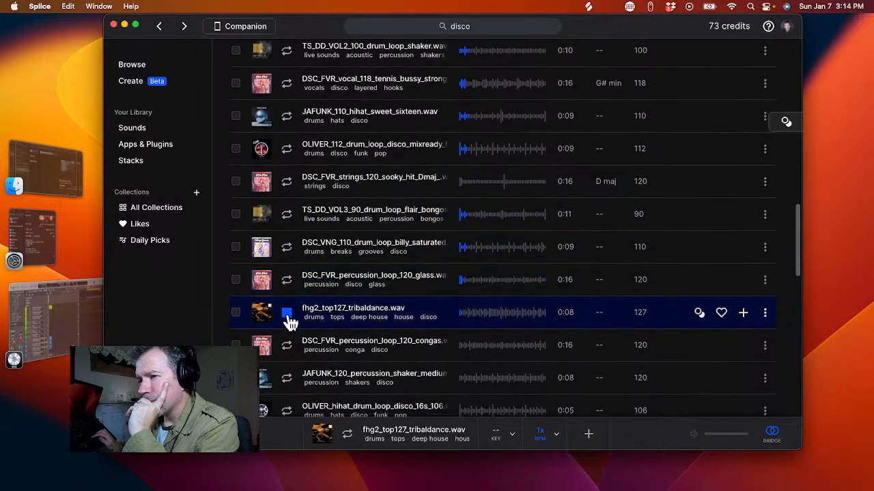
pyautogui.scroll(-1, 289, 322)
pyautogui.click(289, 323)
pyautogui.scroll(-1, 289, 326)
pyautogui.click(290, 329)
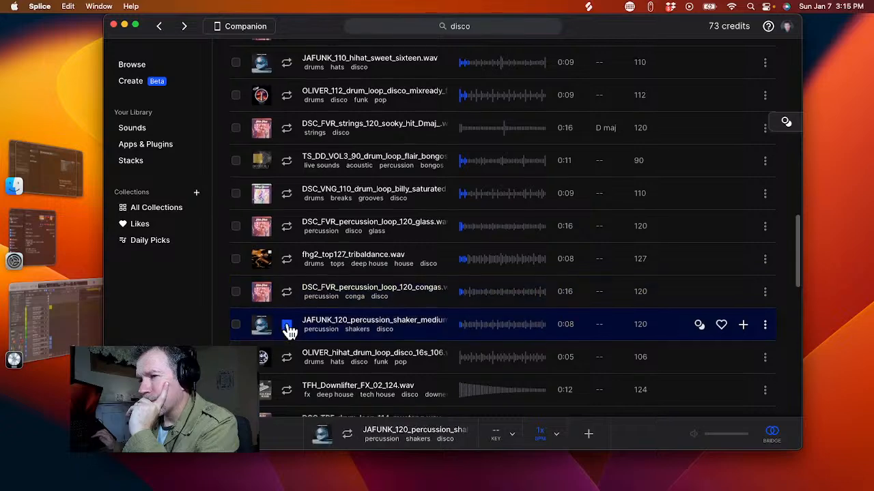
pyautogui.scroll(-1, 290, 334)
pyautogui.click(289, 336)
pyautogui.scroll(-1, 290, 338)
pyautogui.click(288, 343)
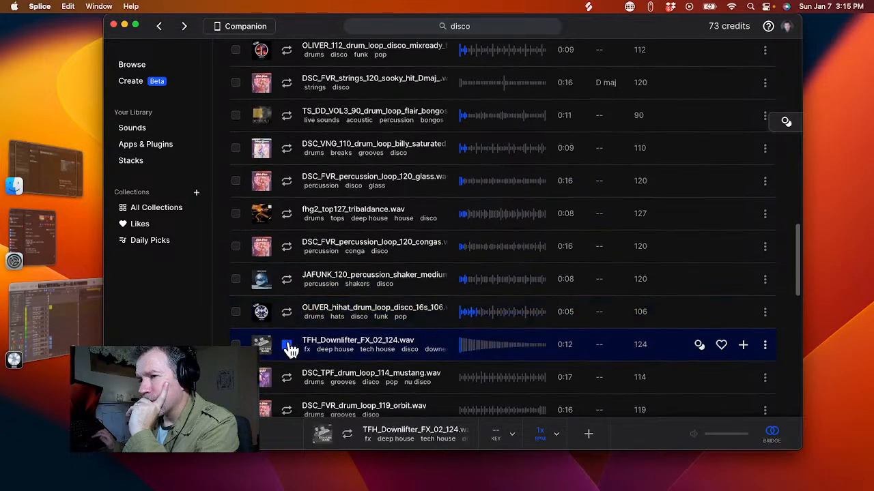
pyautogui.scroll(-1, 289, 347)
pyautogui.click(288, 345)
pyautogui.scroll(-1, 289, 347)
pyautogui.click(289, 349)
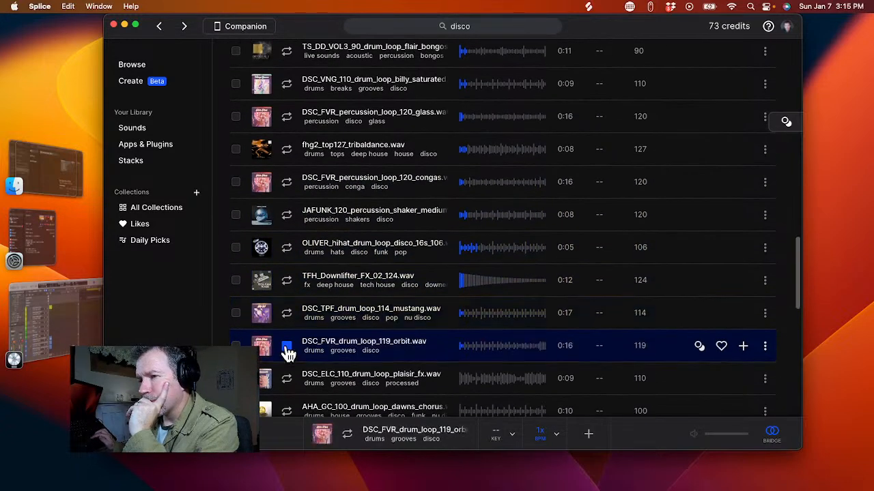
pyautogui.scroll(-1, 290, 351)
pyautogui.click(289, 350)
pyautogui.scroll(-1, 289, 351)
pyautogui.click(289, 349)
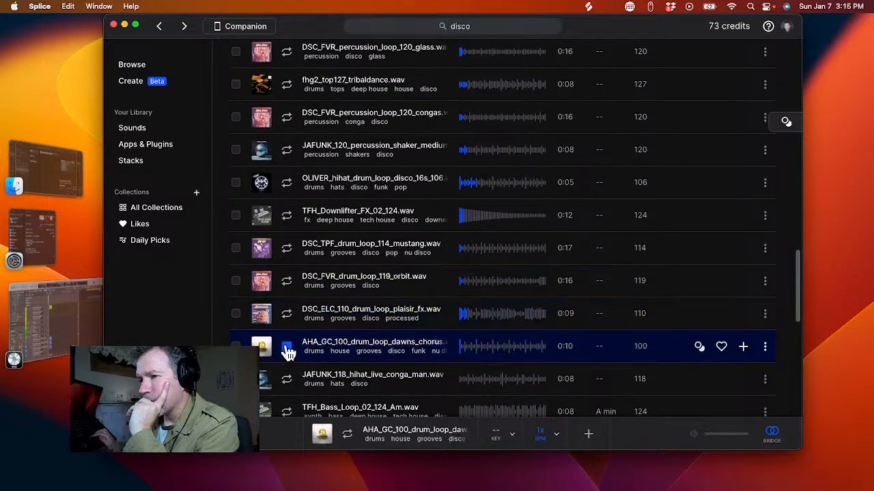
pyautogui.scroll(-1, 289, 352)
pyautogui.click(288, 349)
pyautogui.scroll(-1, 288, 351)
pyautogui.click(288, 348)
pyautogui.scroll(-1, 288, 349)
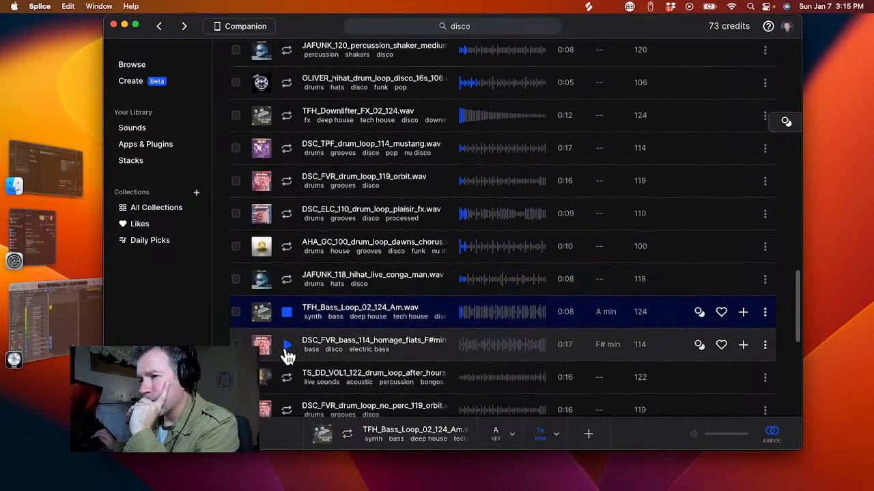
pyautogui.click(288, 344)
pyautogui.scroll(-1, 287, 350)
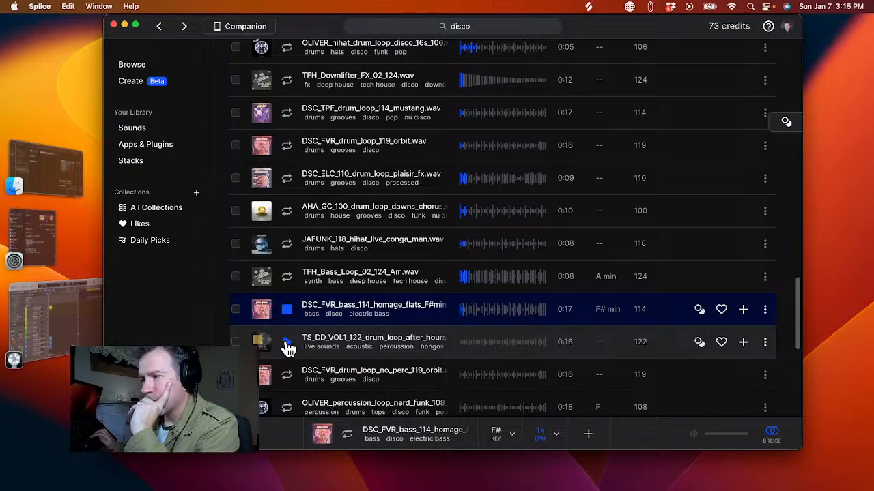
pyautogui.click(288, 348)
pyautogui.scroll(-1, 288, 349)
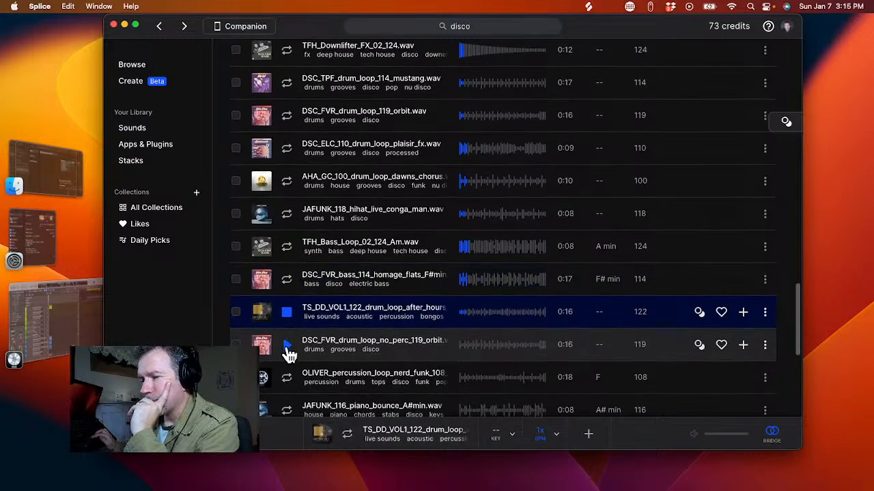
pyautogui.click(288, 351)
pyautogui.scroll(-1, 288, 353)
pyautogui.click(288, 353)
pyautogui.scroll(-2, 288, 351)
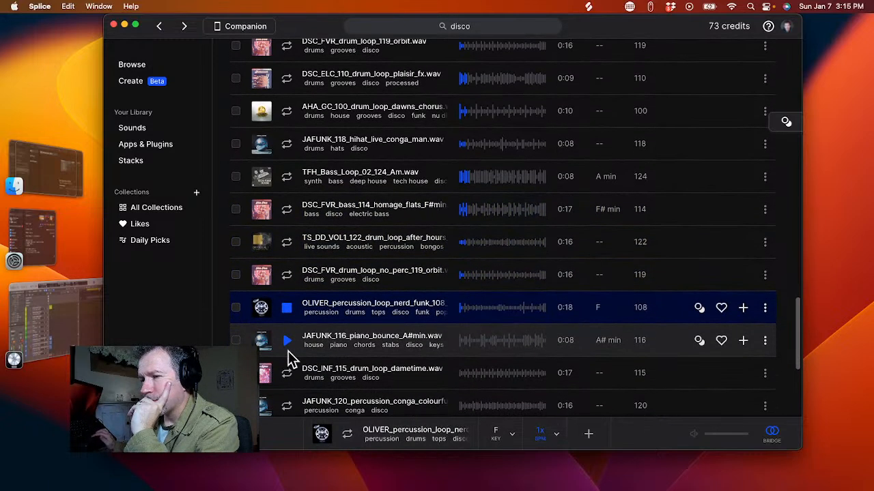
pyautogui.click(288, 351)
pyautogui.scroll(-1, 288, 345)
pyautogui.click(288, 349)
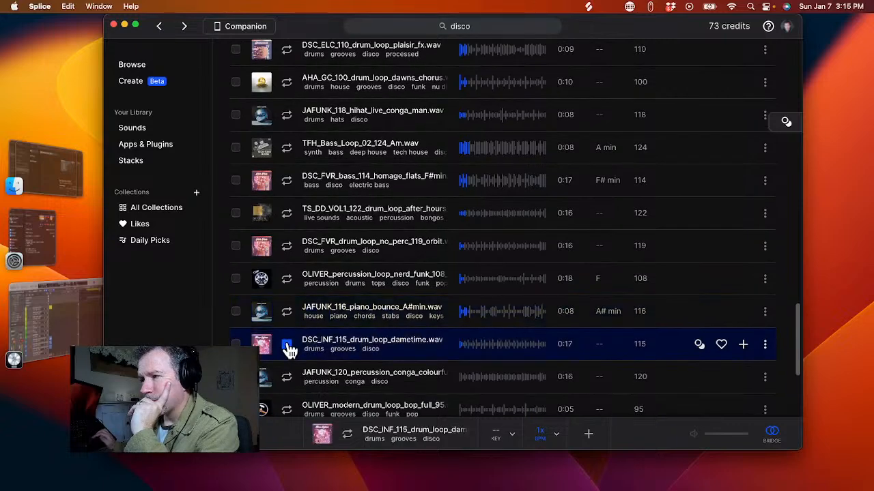
pyautogui.scroll(-1, 288, 350)
pyautogui.click(288, 351)
pyautogui.scroll(-1, 290, 355)
pyautogui.click(287, 350)
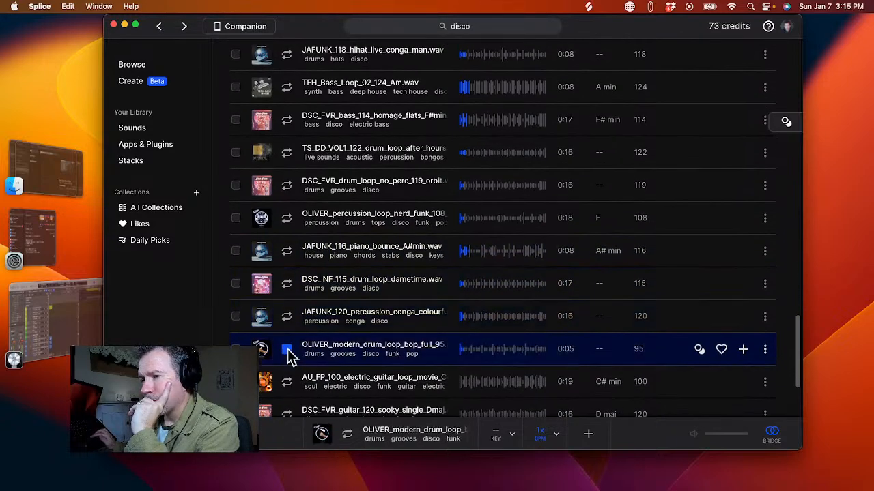
pyautogui.scroll(-1, 288, 351)
pyautogui.click(288, 349)
pyautogui.scroll(-1, 288, 351)
pyautogui.scroll(-1, 288, 351)
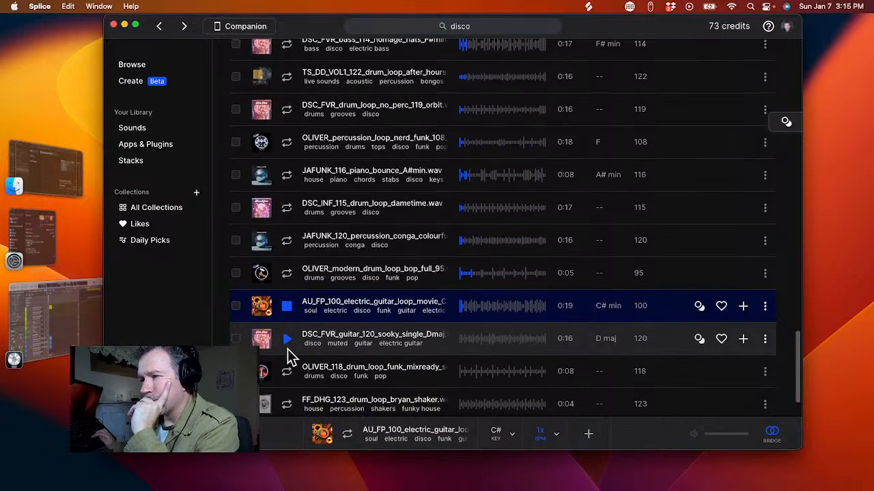
pyautogui.click(287, 346)
pyautogui.scroll(-1, 288, 344)
pyautogui.click(287, 345)
pyautogui.scroll(-1, 287, 348)
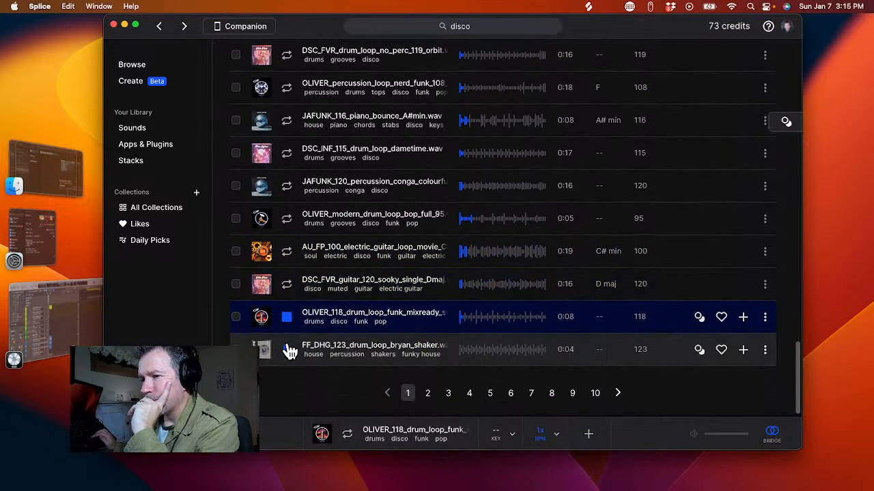
pyautogui.click(287, 350)
pyautogui.scroll(-1, 289, 351)
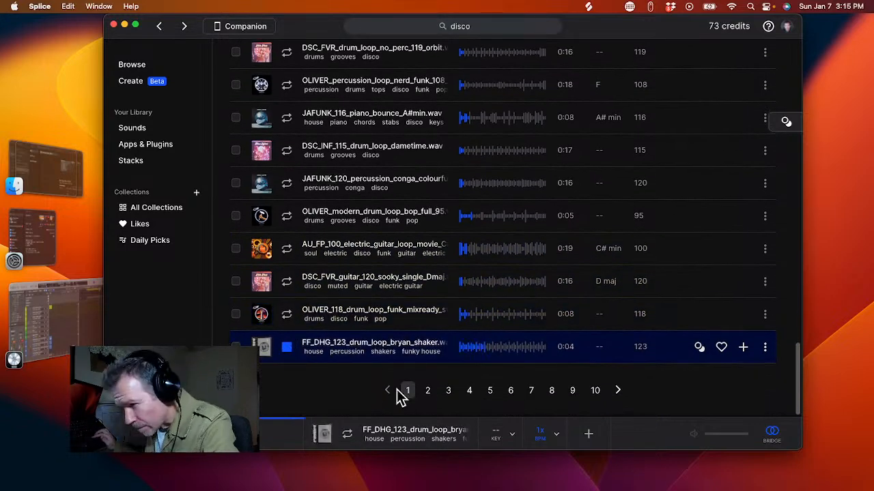
# - Open the second page of disco results and audition its first five loops, from DSC_TPF_drum_loop_125_pacific.wav to DSC_FVR_bass_120_cayote_cool_Emaj
pyautogui.click(425, 394)
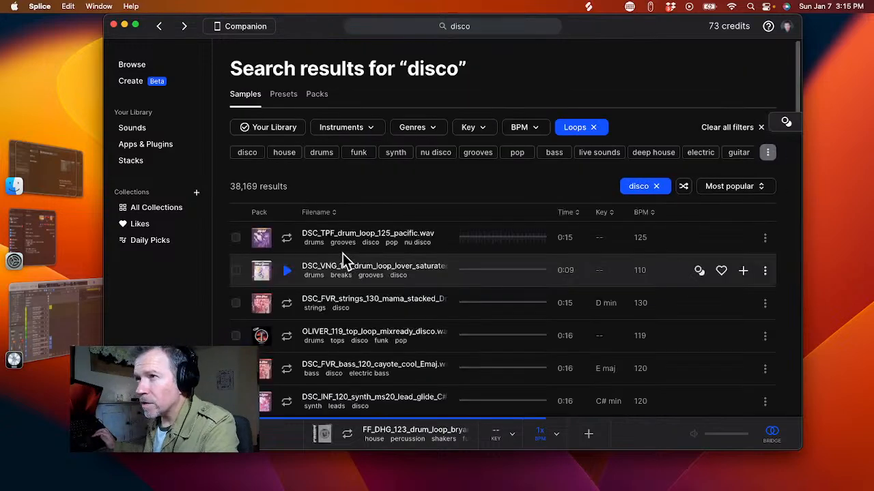
pyautogui.click(289, 241)
pyautogui.click(289, 272)
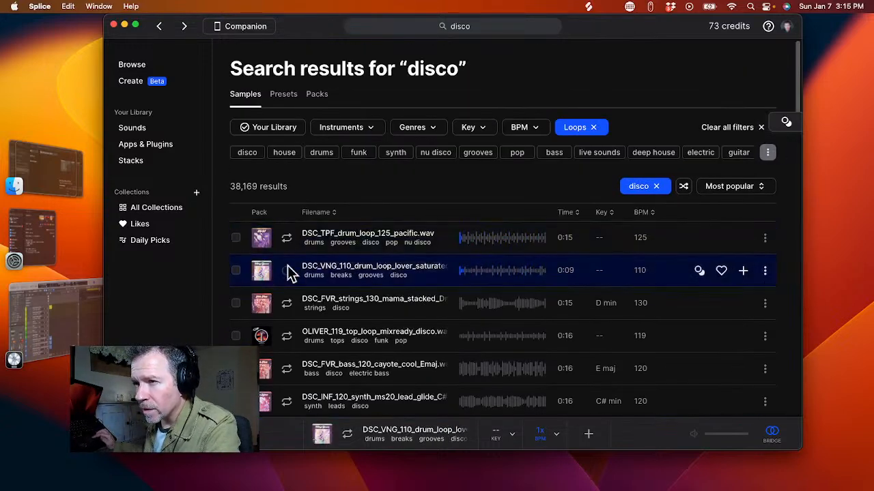
pyautogui.scroll(-1, 288, 272)
pyautogui.click(288, 279)
pyautogui.scroll(-1, 288, 281)
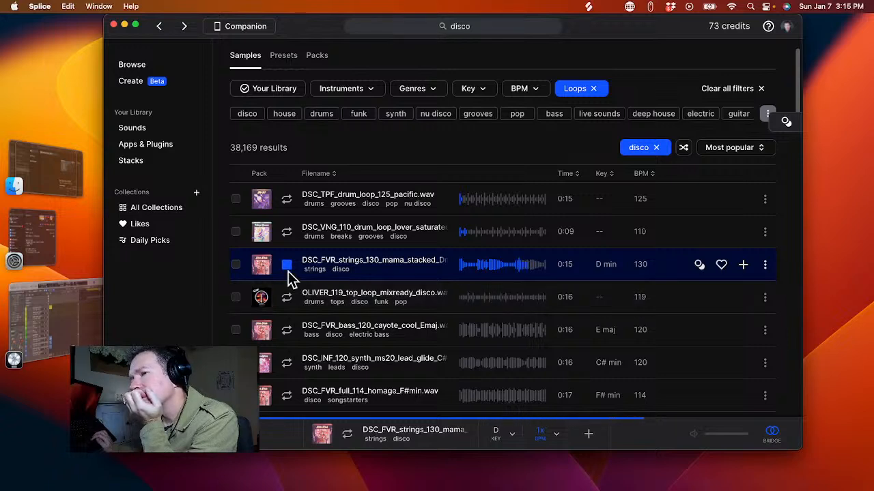
pyautogui.click(287, 266)
pyautogui.scroll(-1, 287, 280)
pyautogui.click(287, 280)
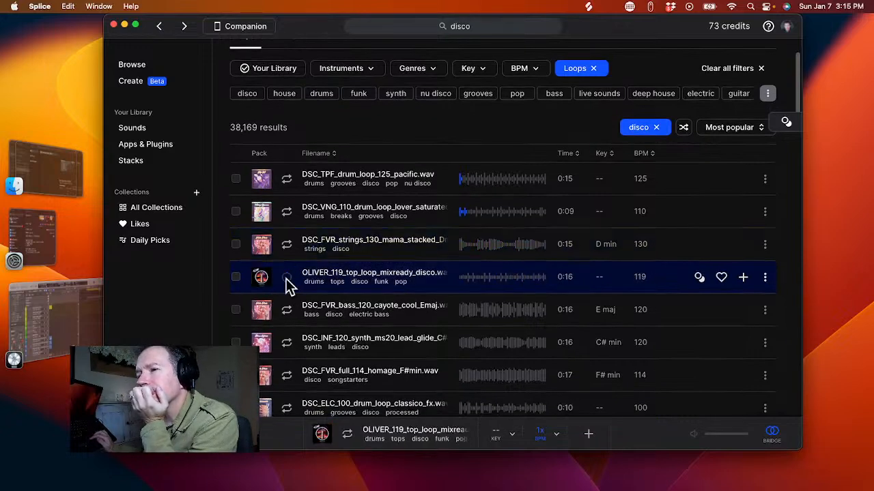
pyautogui.scroll(-1, 287, 283)
pyautogui.click(286, 287)
pyautogui.scroll(-1, 286, 287)
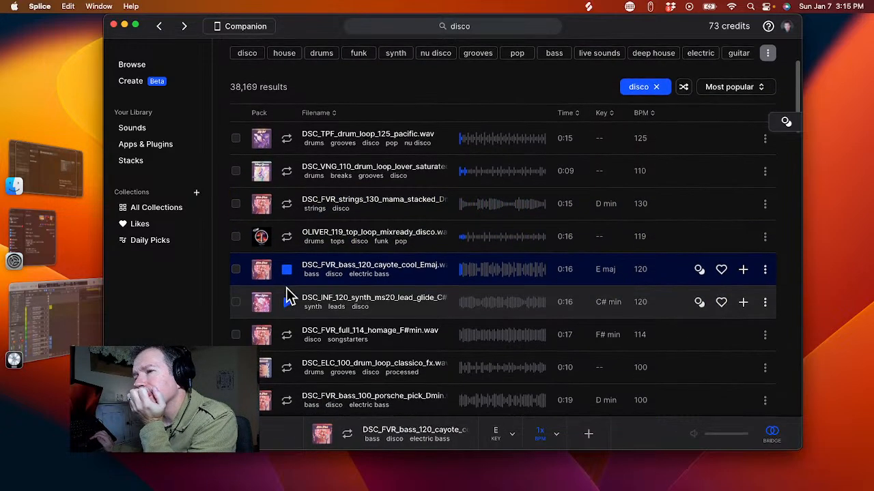
# - Preview OLIVER_119_top_loop_mixready_disco again, like it, and add it to the library
pyautogui.click(286, 239)
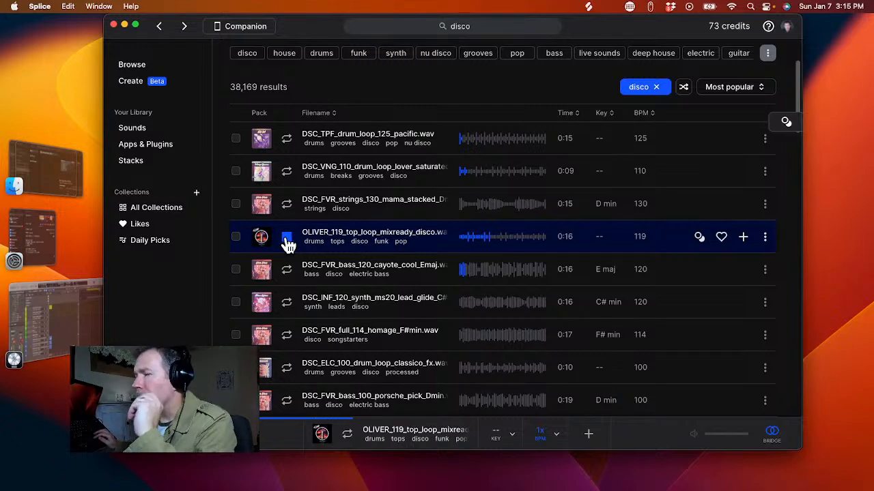
pyautogui.click(287, 239)
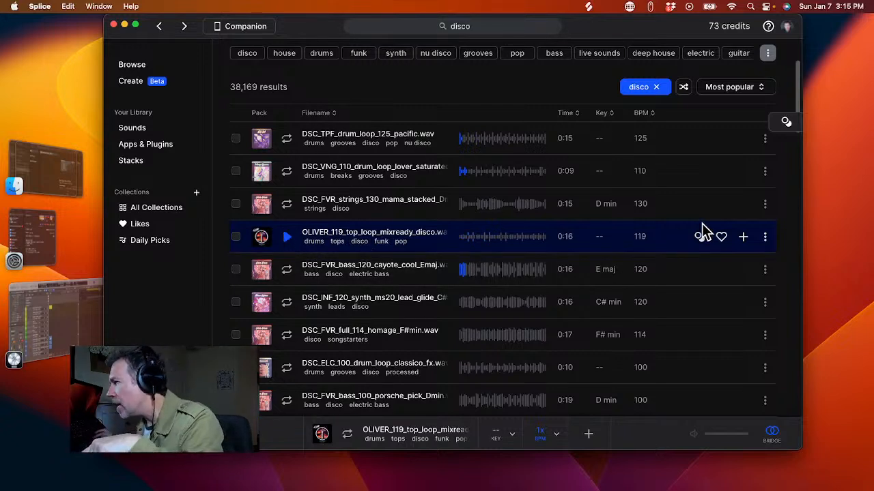
pyautogui.click(722, 236)
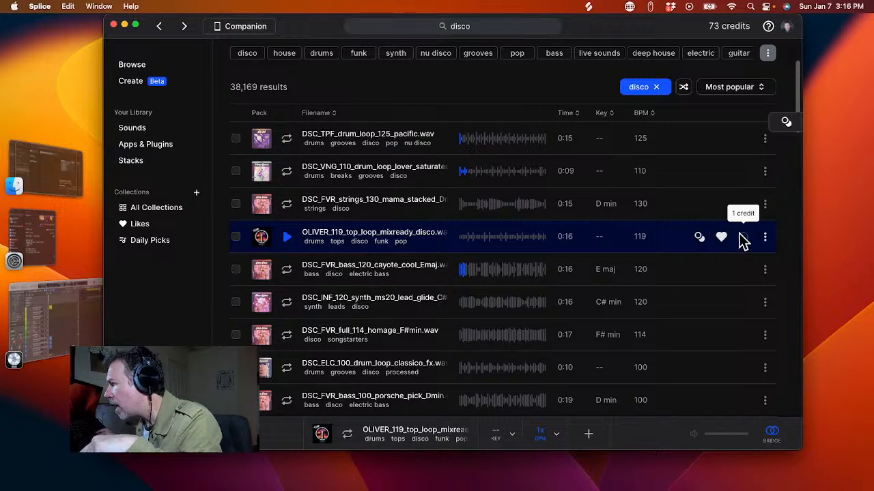
pyautogui.click(742, 238)
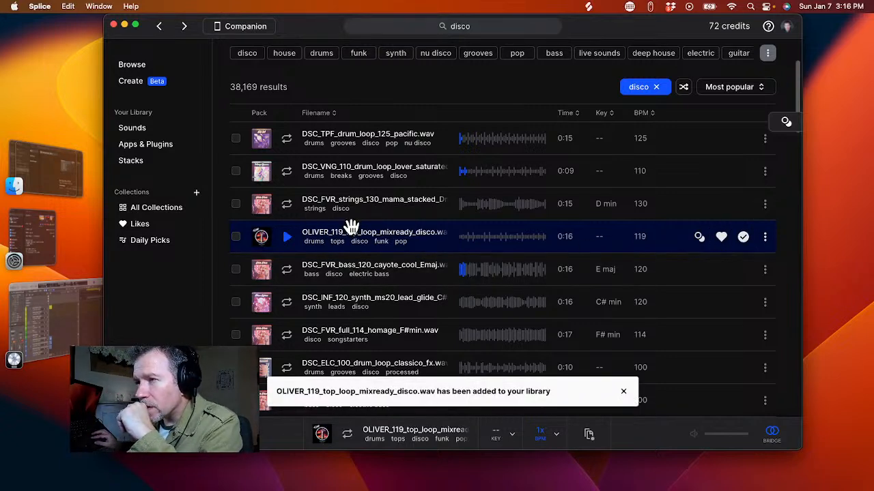
# - Place the OLIVER_119 top loop on a new Logic Pro track in scene 1 of the loop grid and briefly play that scene
pyautogui.moveTo(349, 225); pyautogui.dragTo(341, 454)
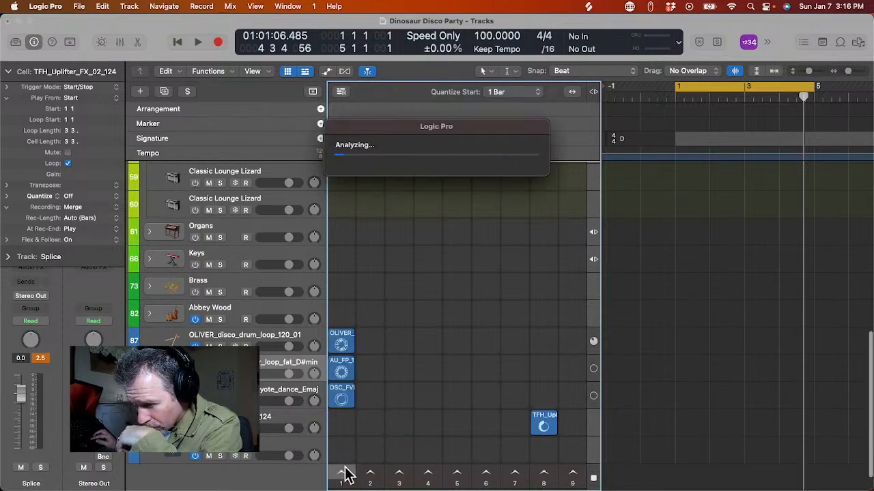
pyautogui.click(342, 474)
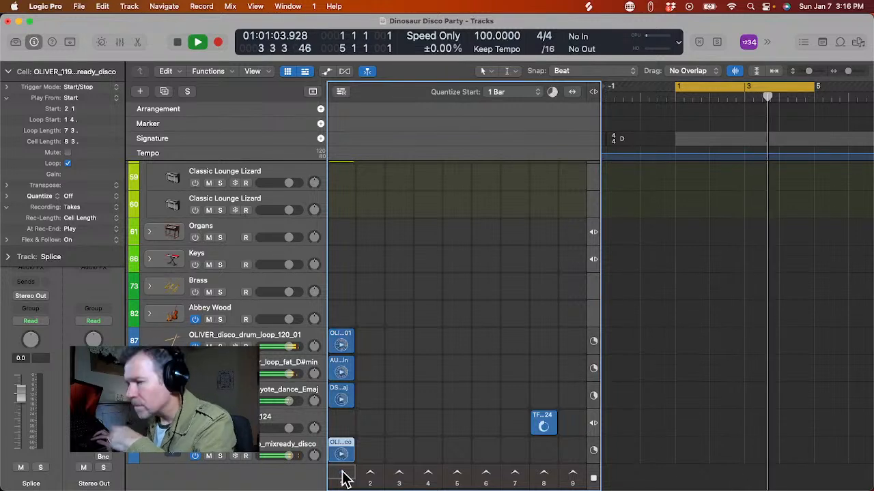
pyautogui.press('space')
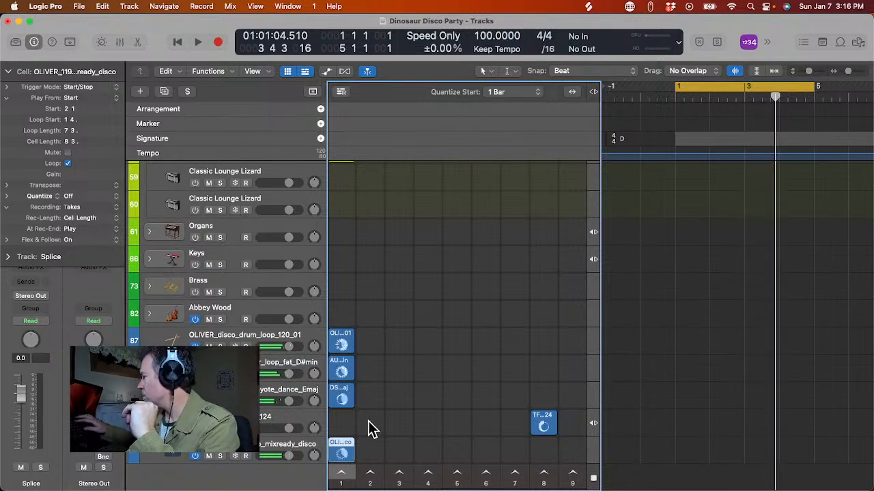
# - Switch to Splice and audition the disco loops from DSC_FVR_bass_120_cayote_cool_Emaj down to OLIVER_retro_drum_loop_simple_classic
pyautogui.press('super+Tab')
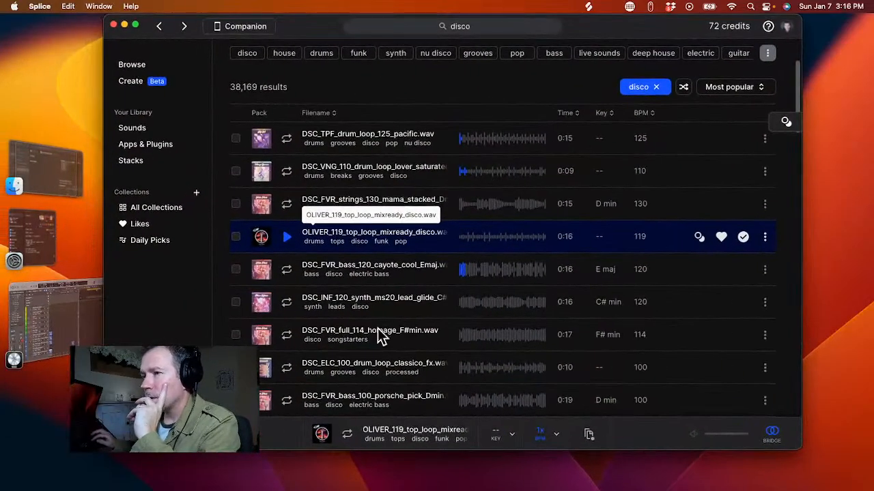
pyautogui.click(286, 269)
pyautogui.click(288, 302)
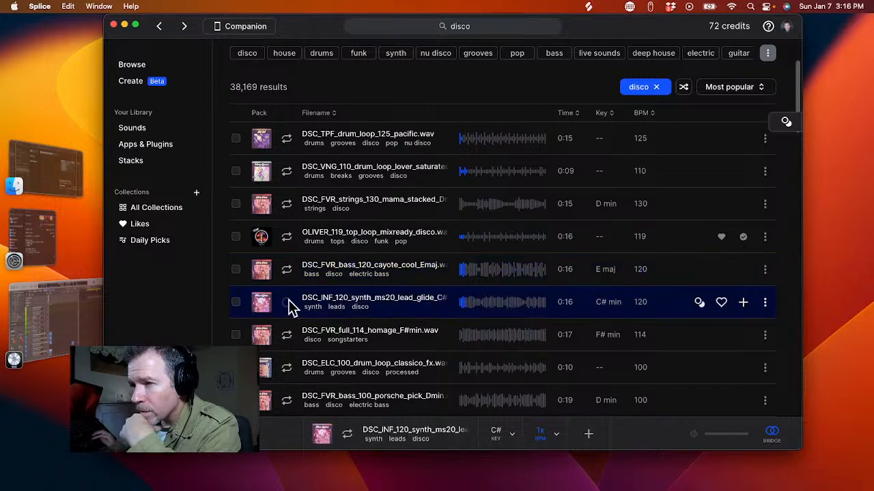
pyautogui.click(287, 336)
pyautogui.scroll(-1, 290, 363)
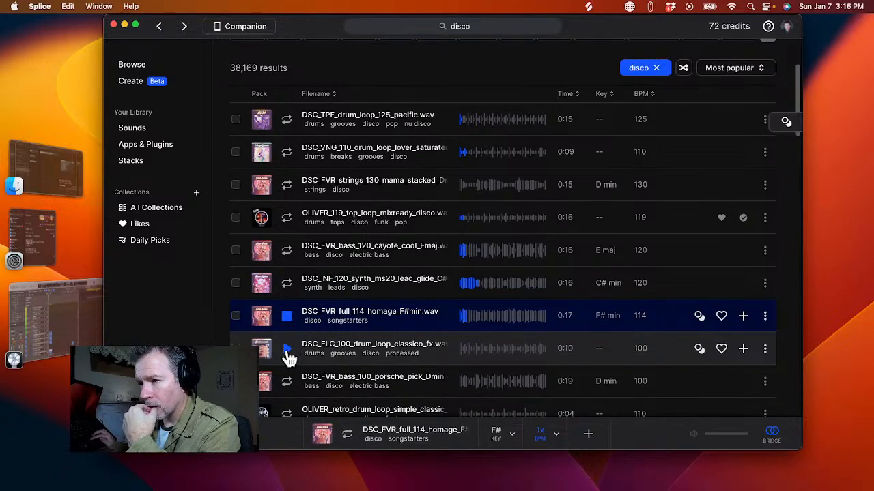
pyautogui.click(287, 352)
pyautogui.scroll(-3, 287, 362)
pyautogui.click(288, 326)
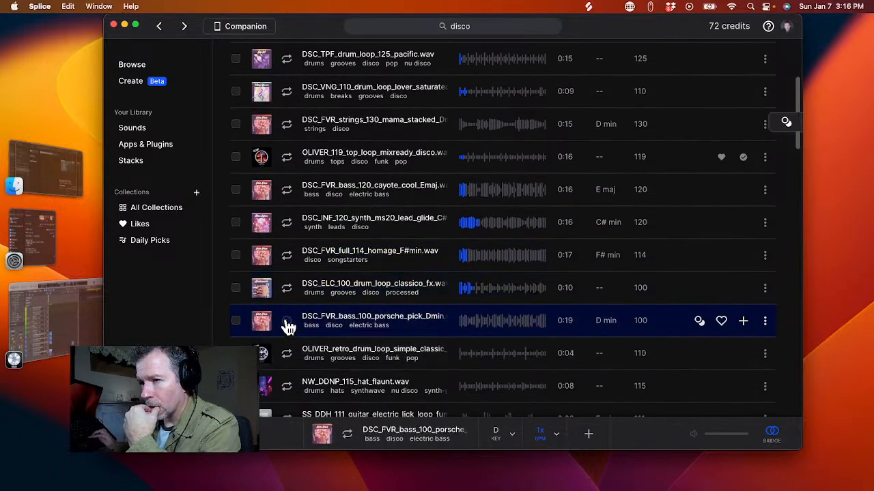
pyautogui.click(288, 352)
pyautogui.scroll(-2, 288, 353)
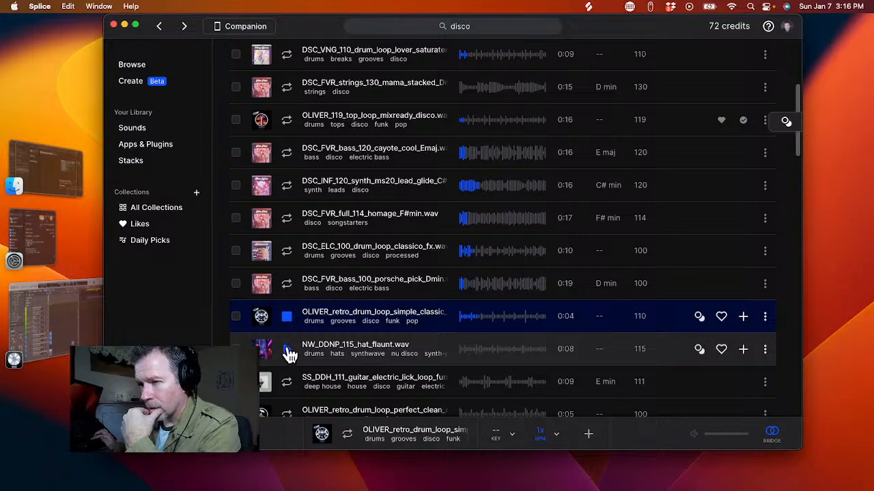
# - Audition NW_DDNP_115_hat_flaunt.wav, then compare the SS_DDH_111 electric guitar lick with OLIVER_retro_drum_loop_perfect_clean
pyautogui.click(288, 352)
pyautogui.scroll(-2, 288, 352)
pyautogui.click(287, 352)
pyautogui.scroll(-2, 288, 353)
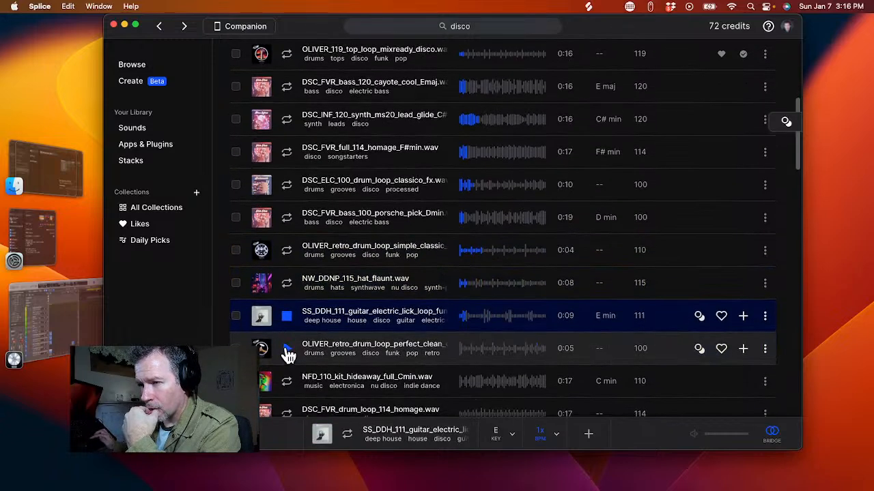
pyautogui.click(287, 352)
pyautogui.click(288, 320)
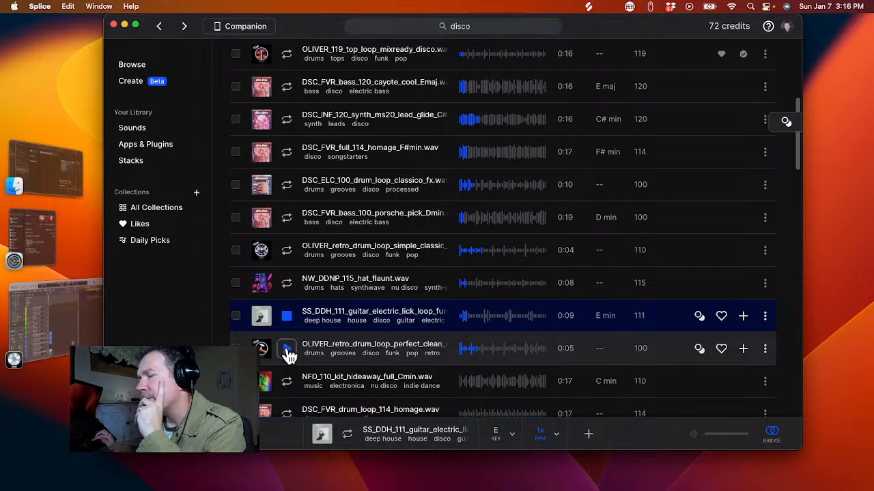
pyautogui.click(287, 350)
pyautogui.scroll(-2, 287, 355)
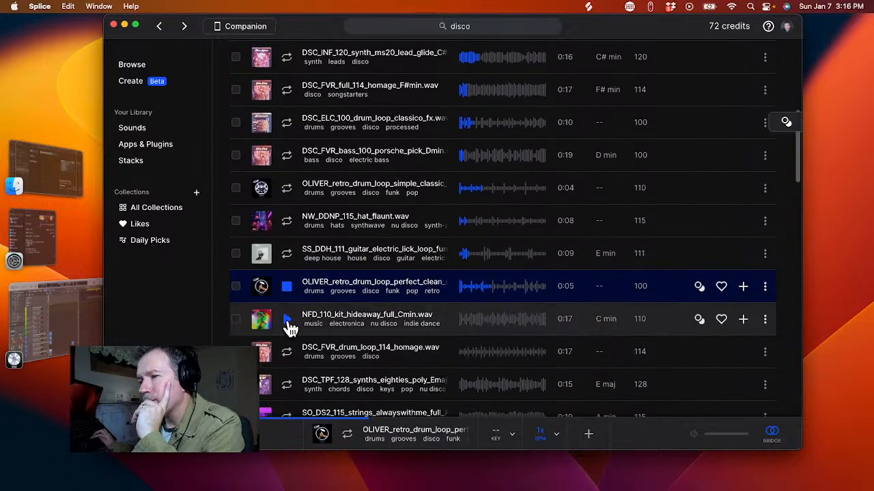
# - Audition the loops from NFD_110_kit_hideaway_full_Cmin.wav down to the SO_DS2_115_strings_alwayswithme loop, replaying the strings
pyautogui.click(287, 321)
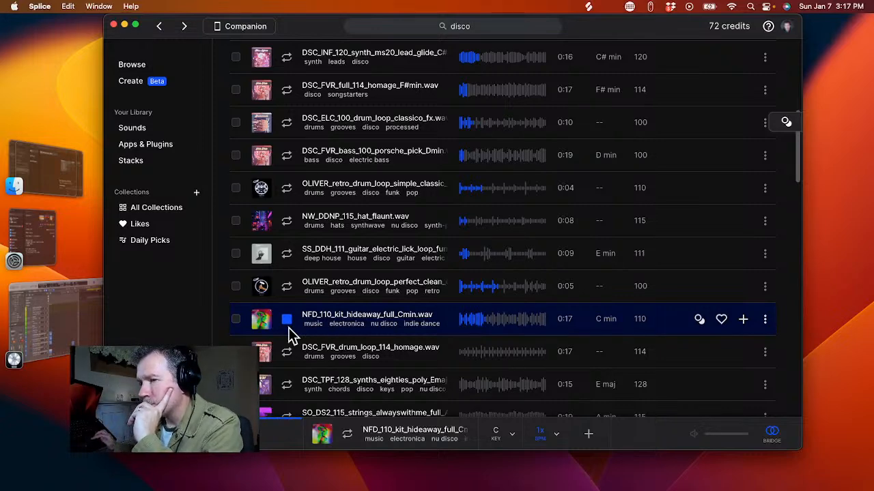
pyautogui.click(288, 322)
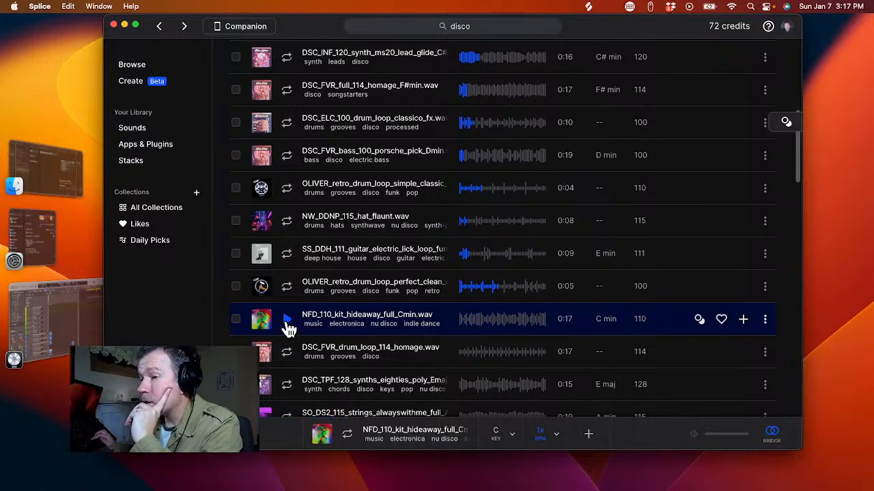
pyautogui.scroll(-2, 289, 325)
pyautogui.click(288, 319)
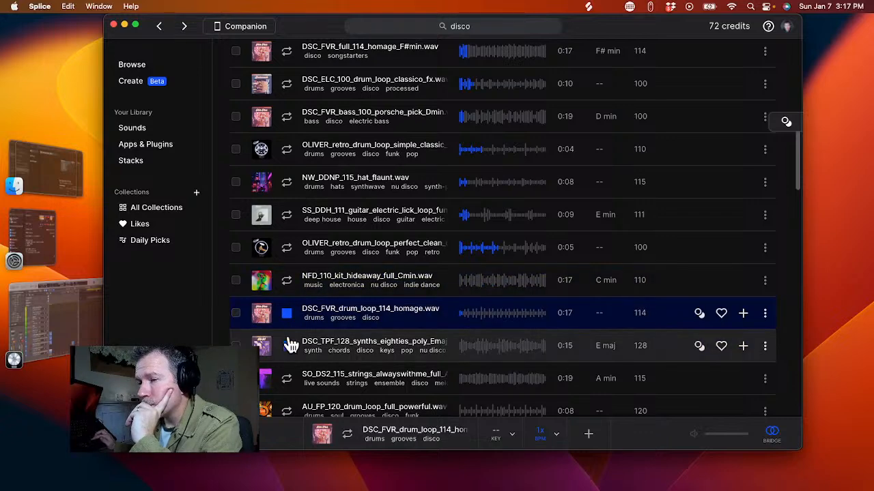
pyautogui.click(288, 341)
pyautogui.scroll(-1, 289, 345)
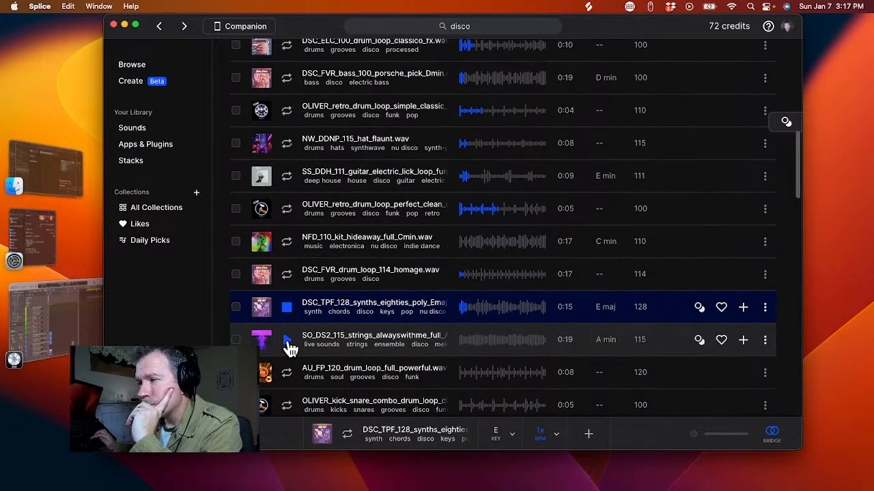
pyautogui.click(287, 343)
pyautogui.scroll(-1, 289, 345)
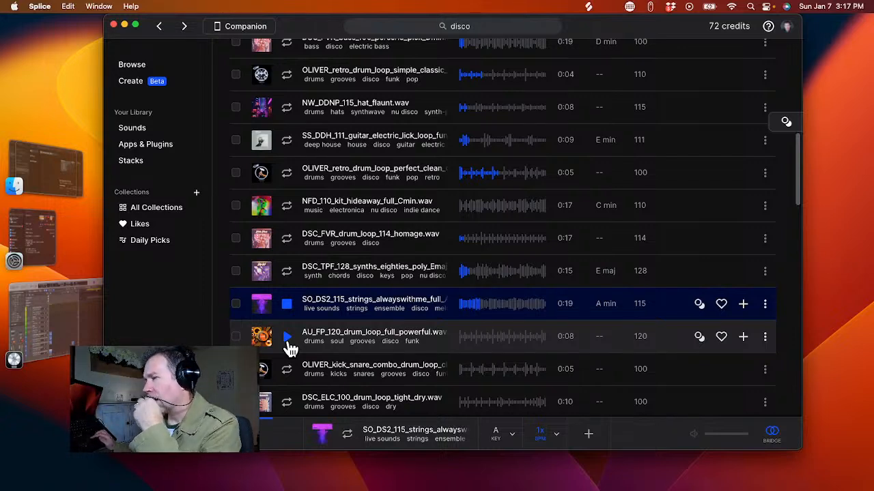
pyautogui.click(287, 306)
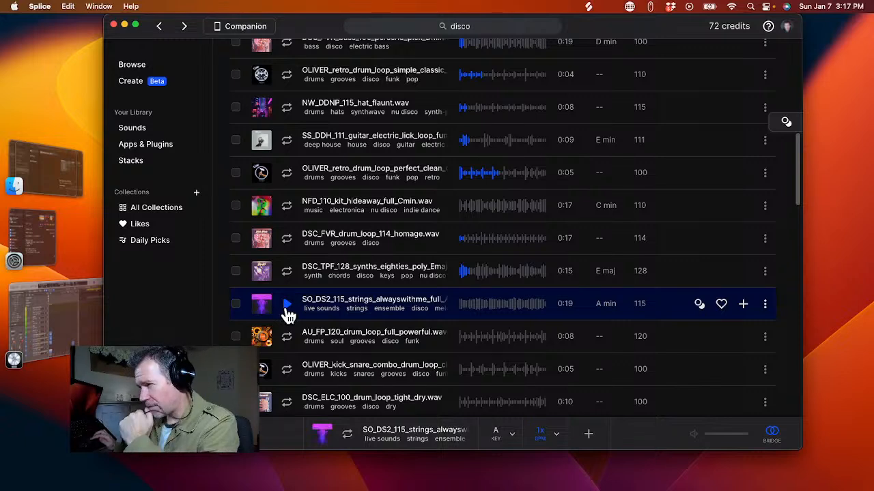
pyautogui.click(288, 308)
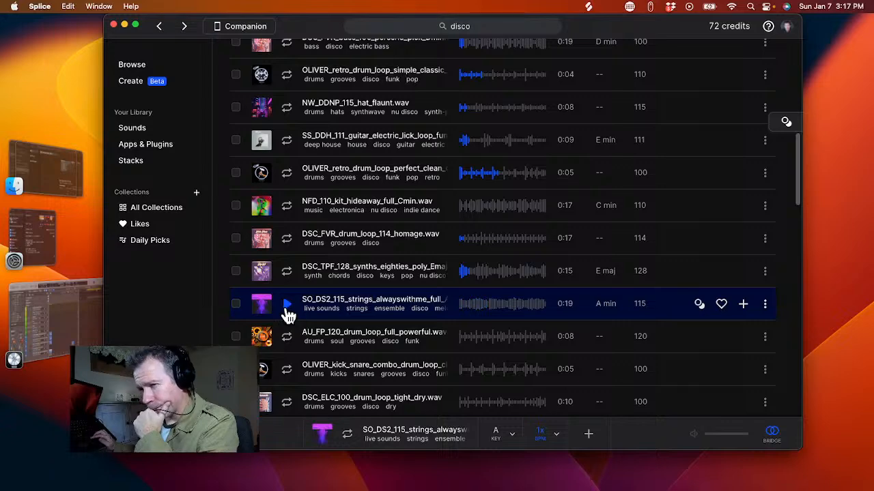
# - Audition the loops from AU_FP_120_drum_loop_full_powerful down to AU_FP_100_electric_bass_loop_funky, replaying the OLIVER kick-snare combo and DSC_ELC_100 tight dry loops
pyautogui.click(287, 337)
pyautogui.scroll(-2, 285, 338)
pyautogui.click(286, 338)
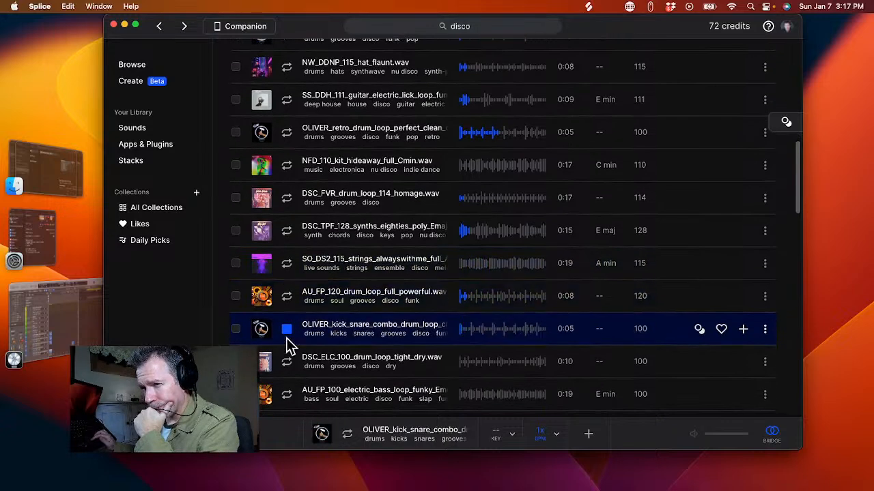
pyautogui.scroll(-1, 286, 338)
pyautogui.click(287, 347)
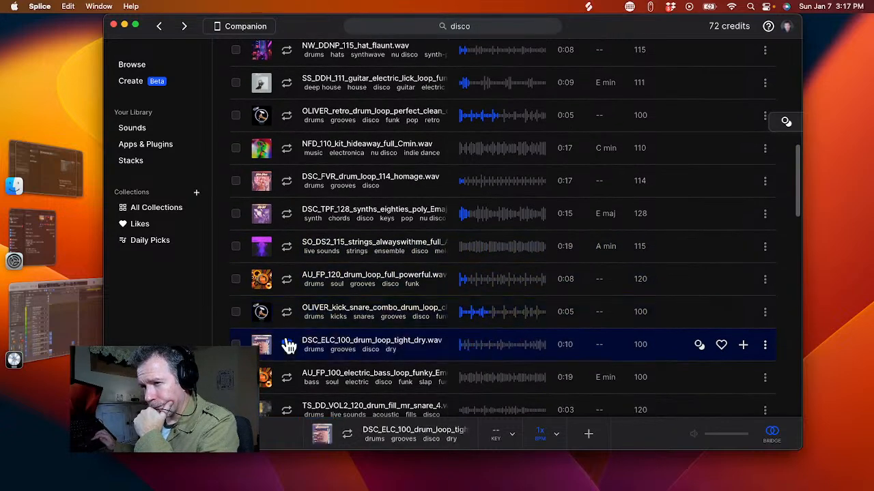
pyautogui.click(288, 318)
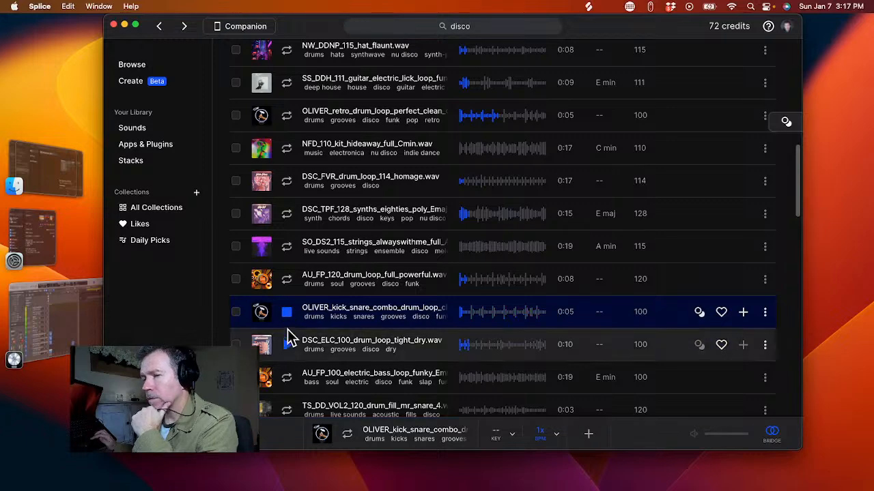
pyautogui.click(287, 345)
pyautogui.scroll(-2, 288, 346)
pyautogui.click(287, 337)
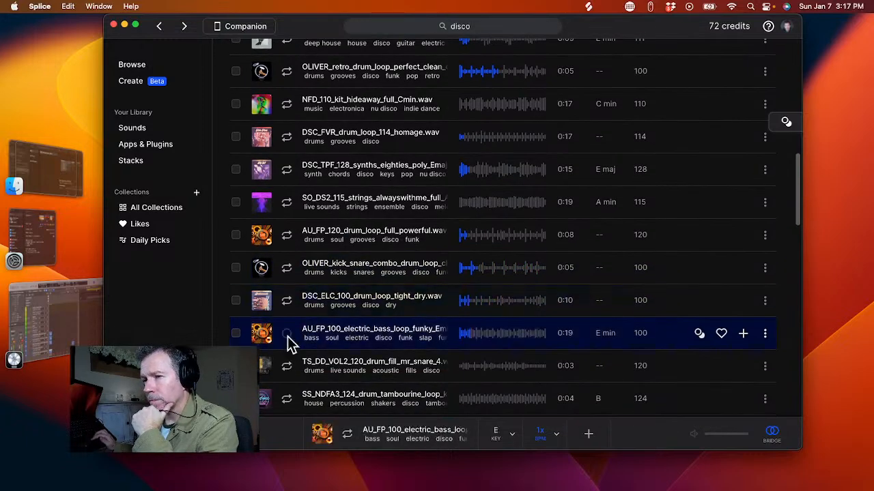
# - Audition TS_DD_VOL2_120_drum_fill_mr_snare_4.wav and add it to the library
pyautogui.scroll(-2, 287, 338)
pyautogui.click(288, 331)
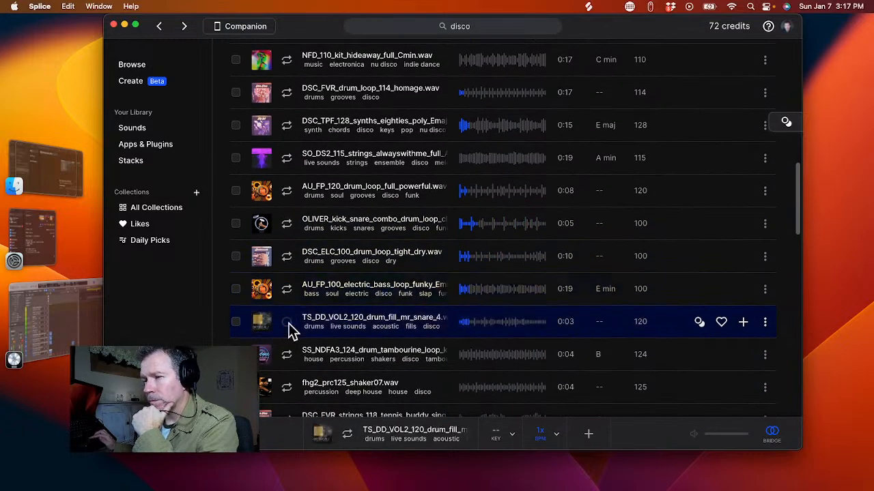
pyautogui.scroll(-2, 290, 328)
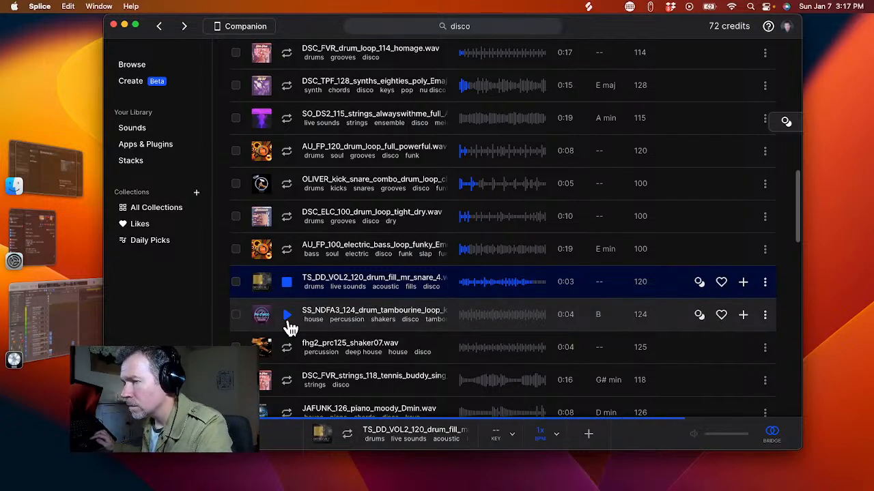
pyautogui.click(287, 284)
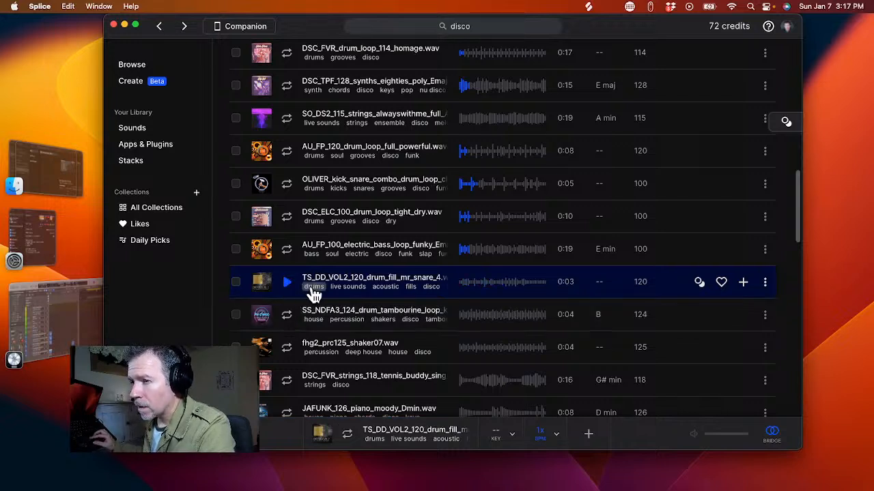
pyautogui.click(744, 283)
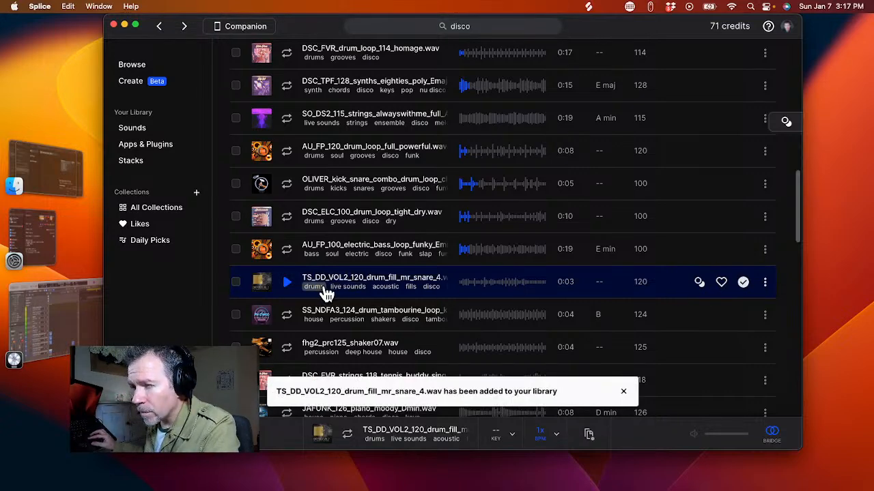
# - Place the mr_snare_4 drum fill on a new Logic Pro track in scene 8 and move the TFH_Uplift FX track below it
pyautogui.moveTo(322, 290); pyautogui.dragTo(548, 469)
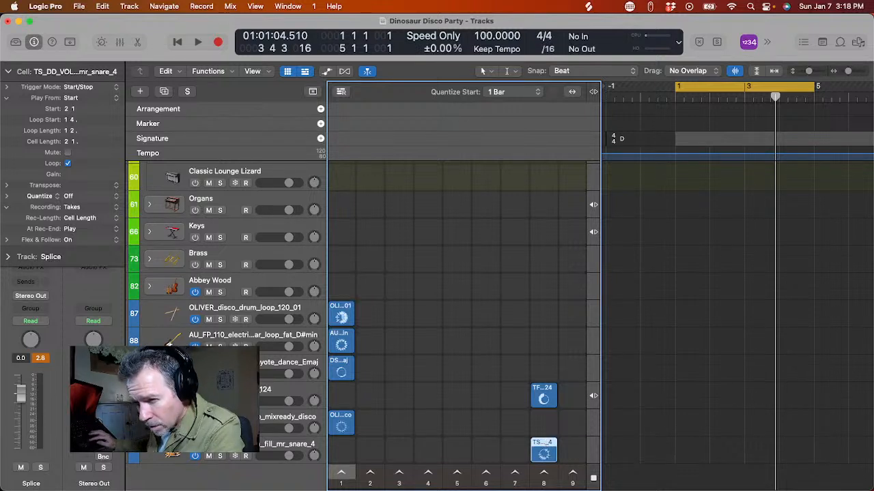
pyautogui.moveTo(161, 398); pyautogui.dragTo(163, 470)
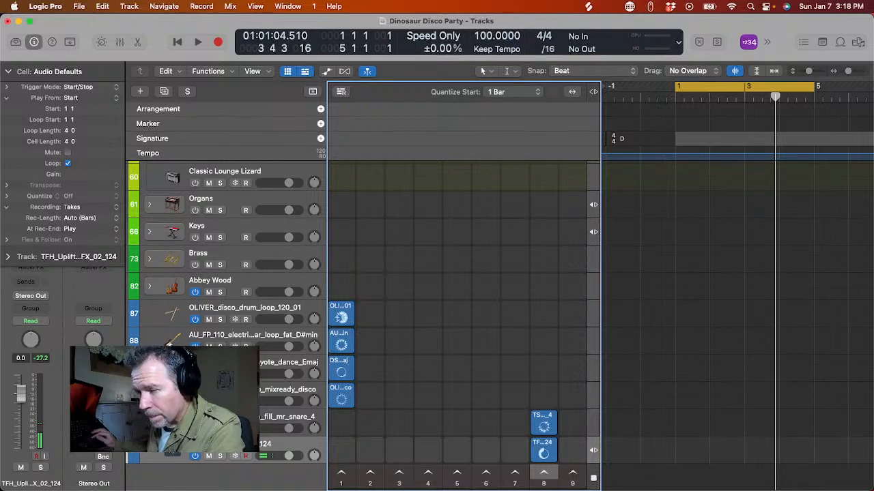
# - Switch back to Splice and audition the SS_NDFA3_124 drum tambourine loop
pyautogui.press('super+Tab')
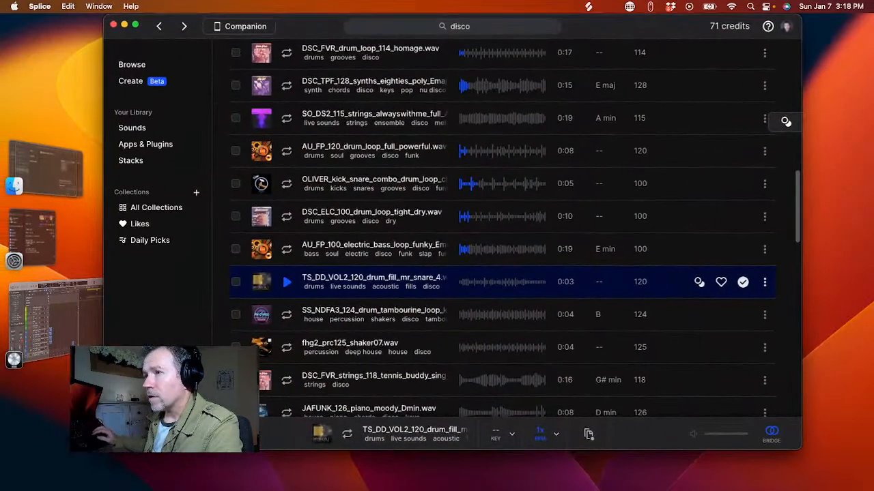
pyautogui.scroll(-1, 354, 288)
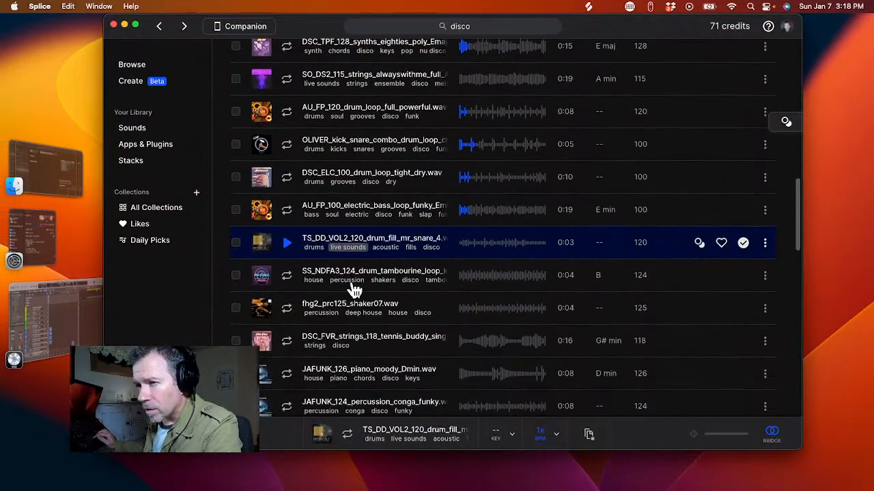
pyautogui.click(286, 276)
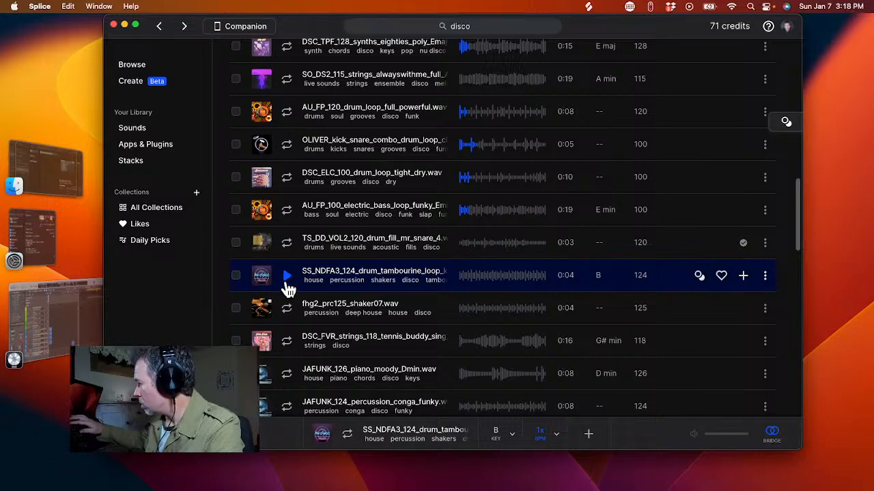
# - Select the Splice track in Logic Pro, then return to Splice and audition the SS_NDFA3_124 tambourine loop again
pyautogui.press('super+Tab')
pyautogui.scroll(10, 217, 213)
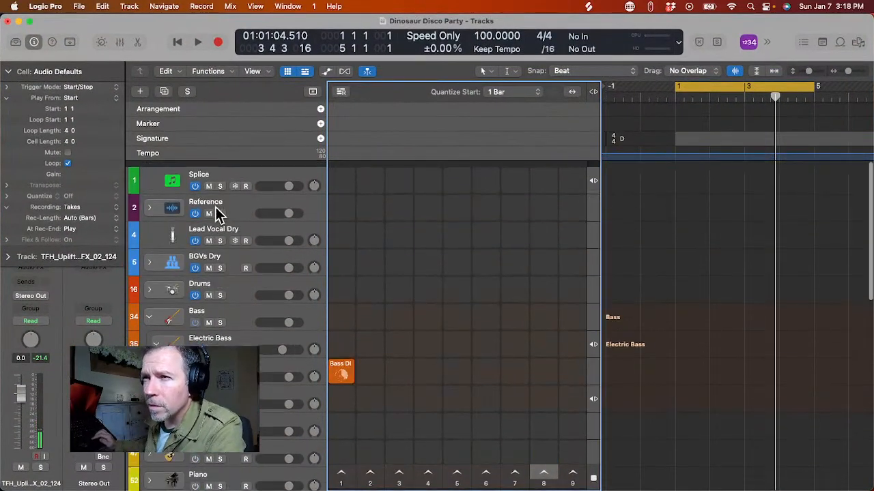
pyautogui.click(156, 169)
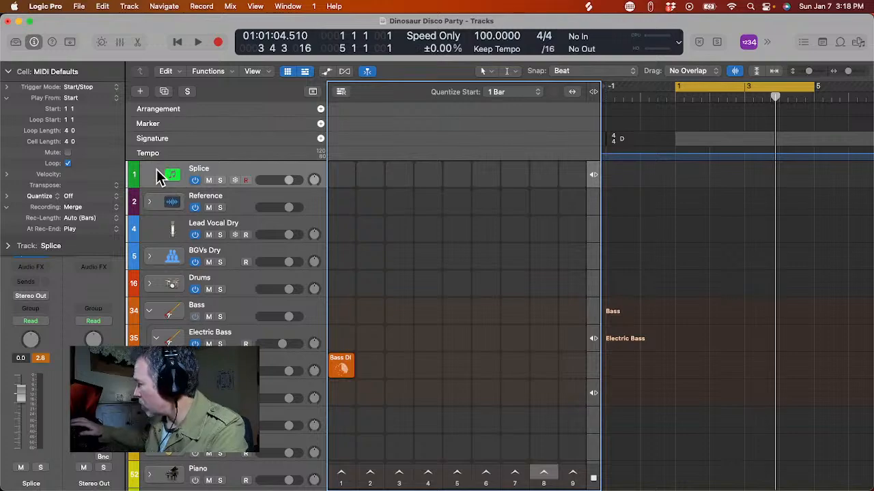
pyautogui.press('super+Tab')
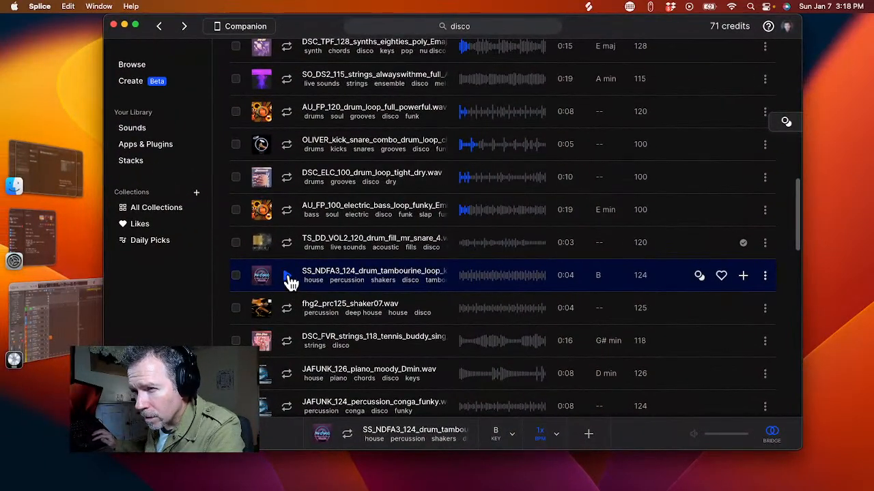
pyautogui.click(287, 277)
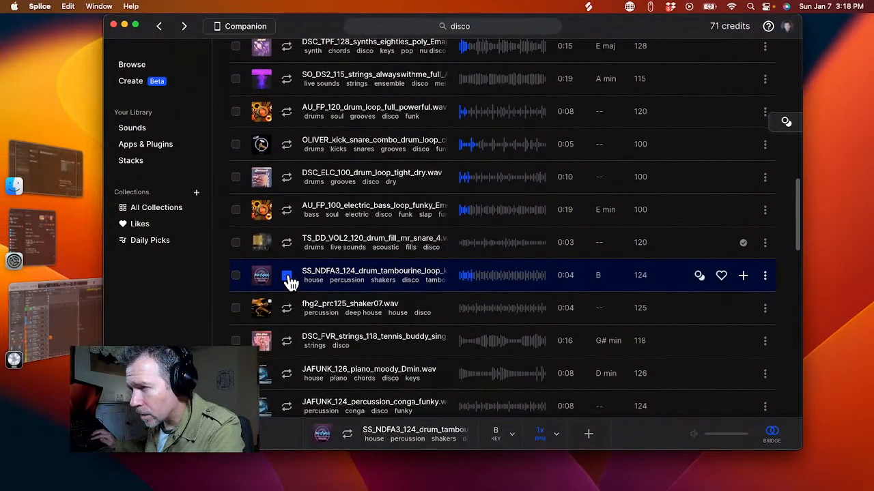
# - Switch to Logic Pro, collapse the cell inspector and open the Splice Bridge plug-in on the Splice track
pyautogui.press('super+Tab')
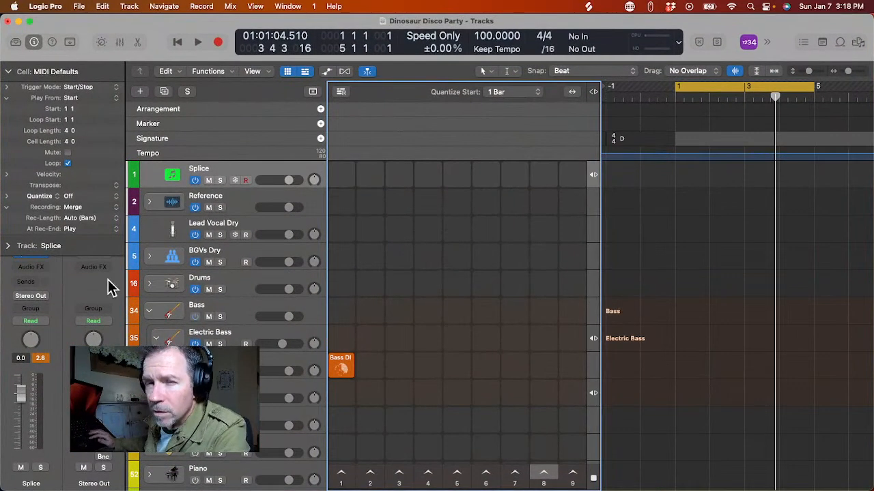
pyautogui.click(8, 71)
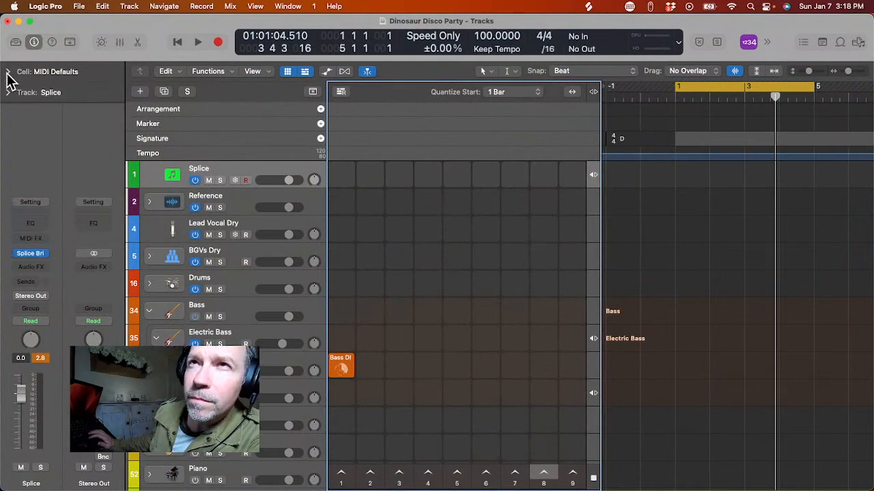
pyautogui.click(33, 253)
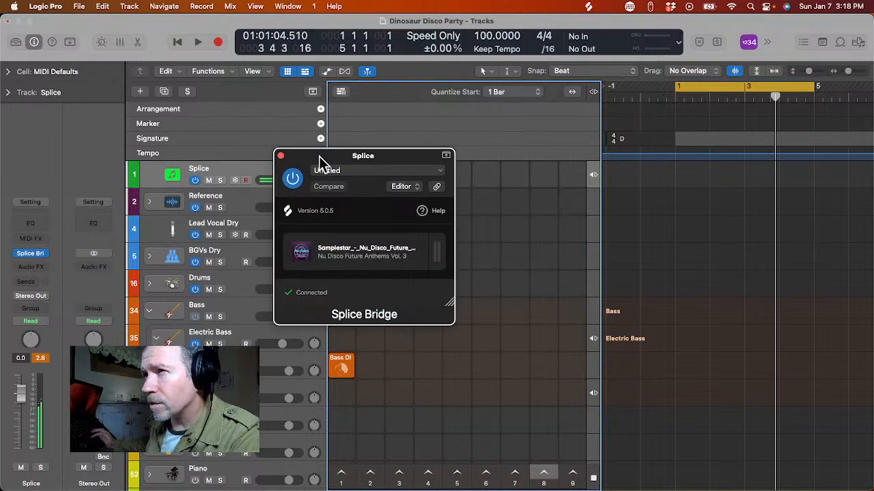
# - Close the Splice Bridge window, switch to Splice and audition the fhg2_prc125_shaker07 and DSC_FVR_strings_118_tennis_buddy loops
pyautogui.click(280, 157)
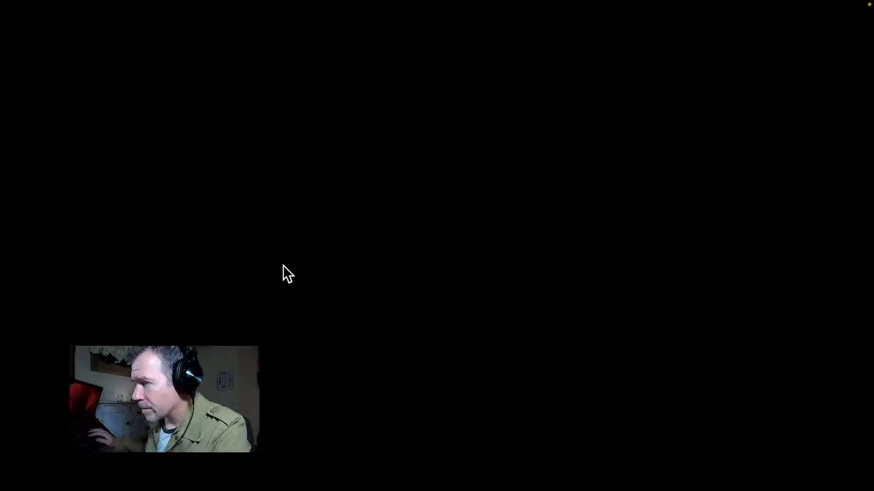
pyautogui.press('super+Tab')
pyautogui.press('super+Tab')
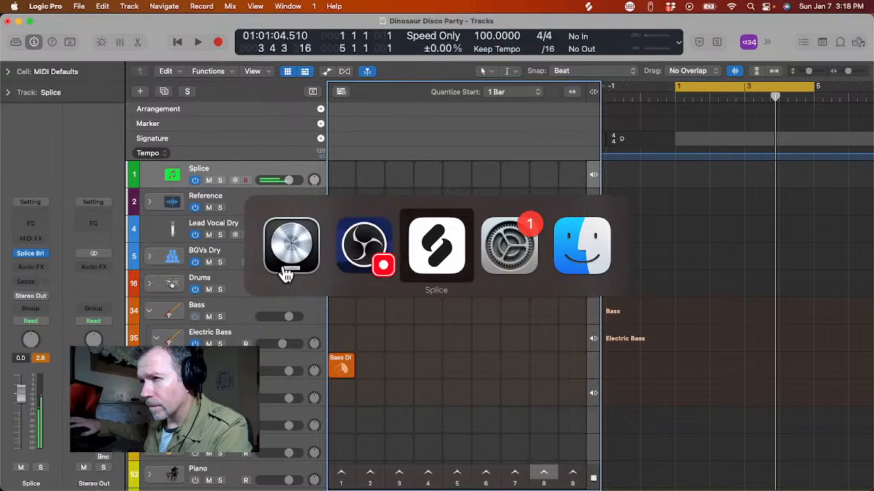
pyautogui.click(289, 313)
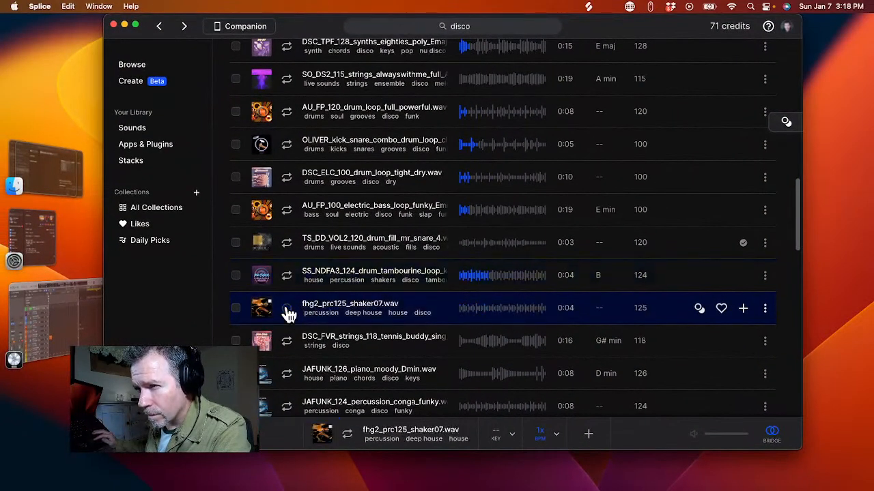
pyautogui.scroll(-2, 289, 314)
pyautogui.click(289, 292)
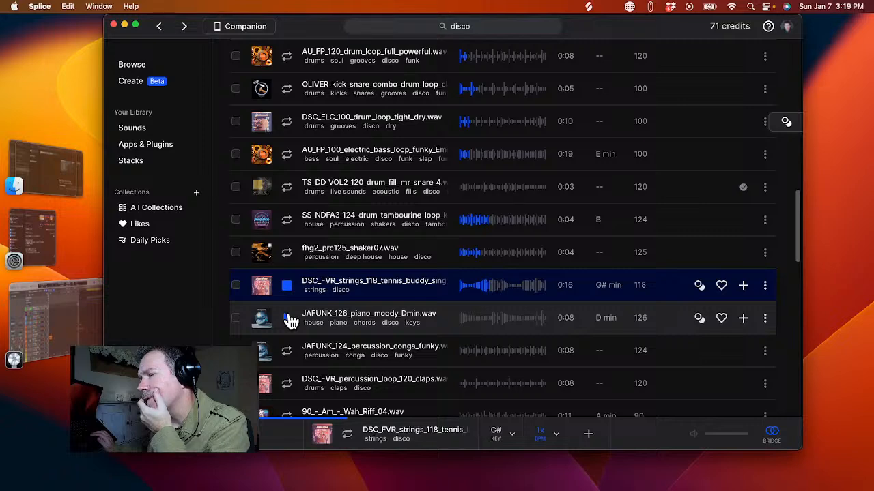
# - Audition the JAFUNK moody piano, JAFUNK funky conga, DSC_FVR claps and 90_-_Am_-_Wah_Riff_04 loops
pyautogui.click(289, 321)
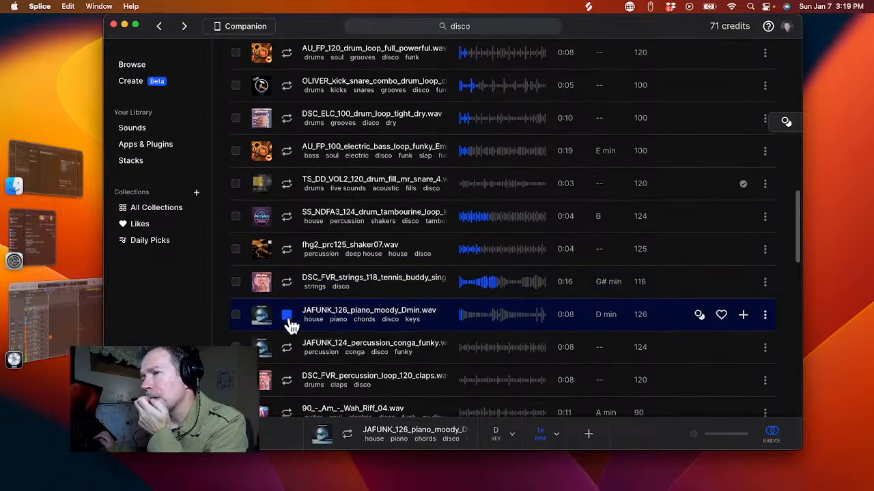
pyautogui.scroll(-2, 289, 321)
pyautogui.click(290, 316)
pyautogui.click(289, 341)
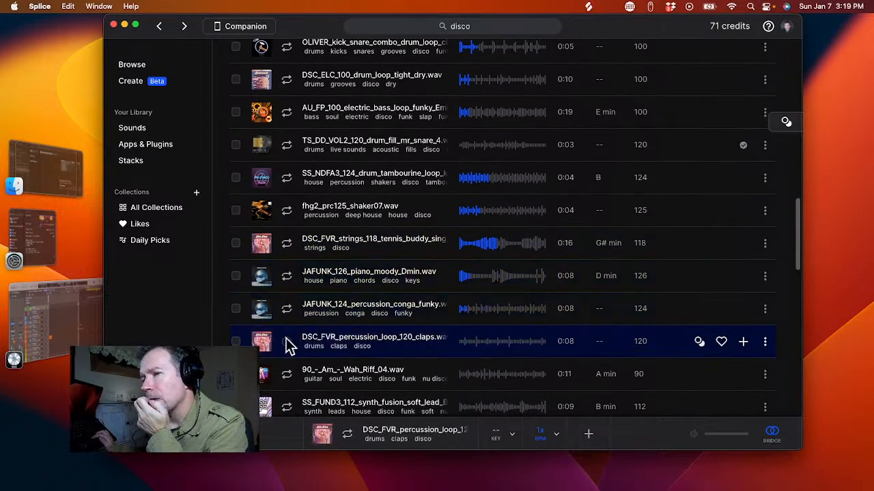
pyautogui.scroll(-1, 289, 345)
pyautogui.click(287, 341)
# - Audition the SS_FUND3_112 synth fusion soft lead and compare it with the AU_FP_110 bass synth and JAFUNK_122 hi-hat loops
pyautogui.scroll(-1, 287, 345)
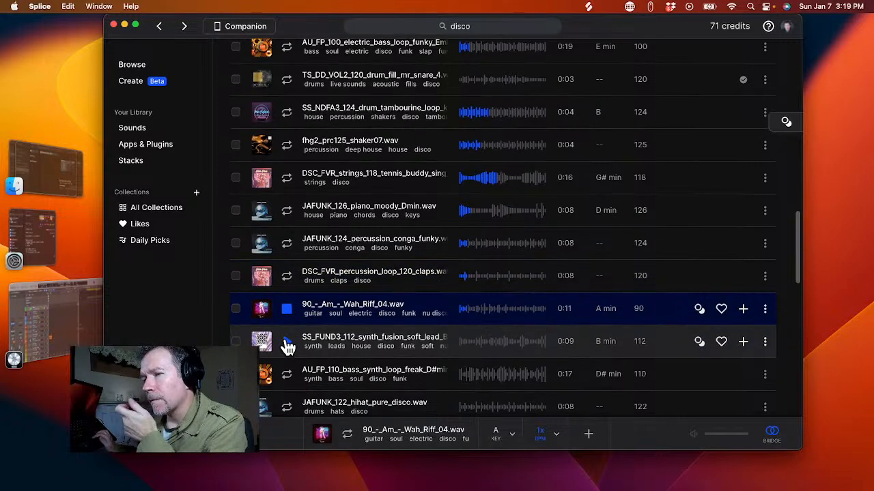
pyautogui.click(287, 341)
pyautogui.scroll(-1, 288, 345)
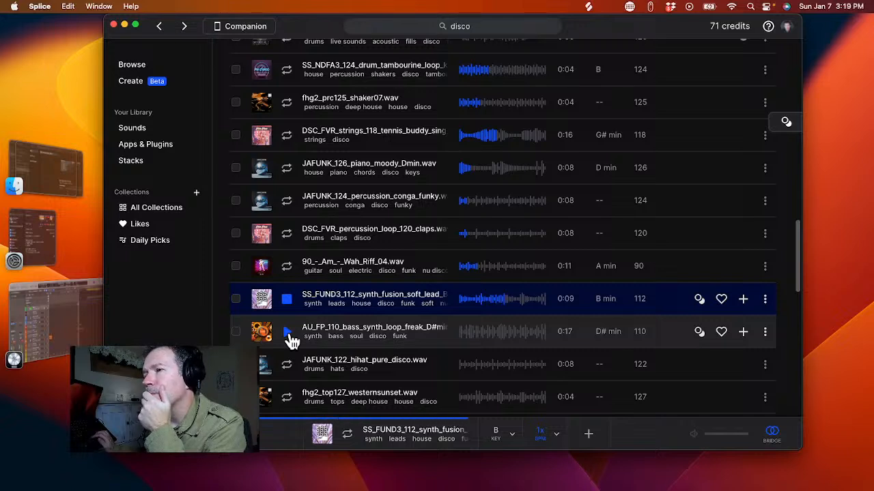
pyautogui.click(287, 332)
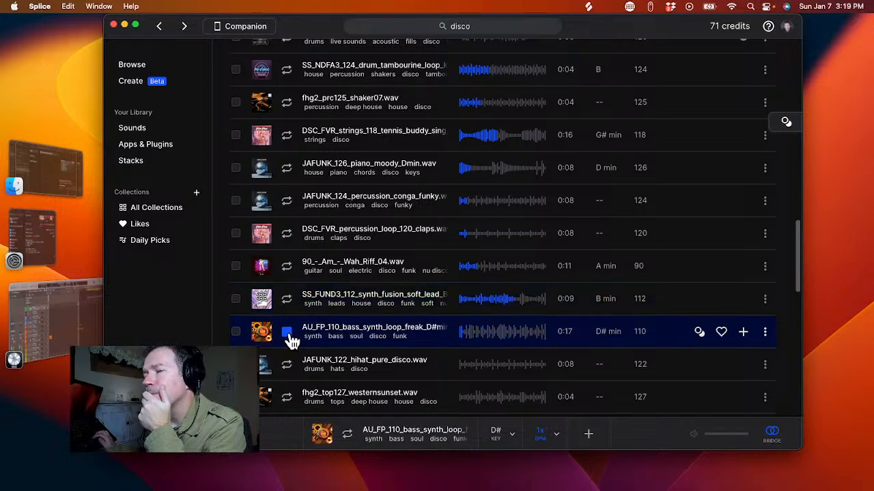
pyautogui.click(287, 301)
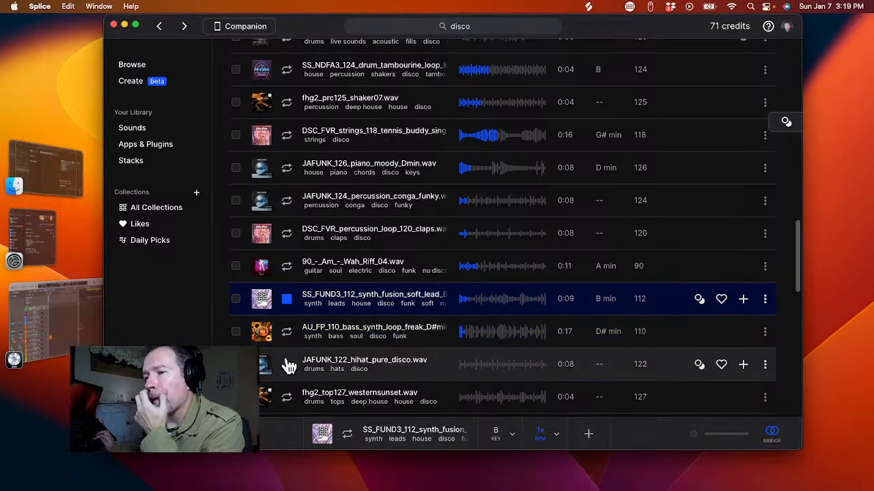
pyautogui.click(289, 366)
pyautogui.click(289, 300)
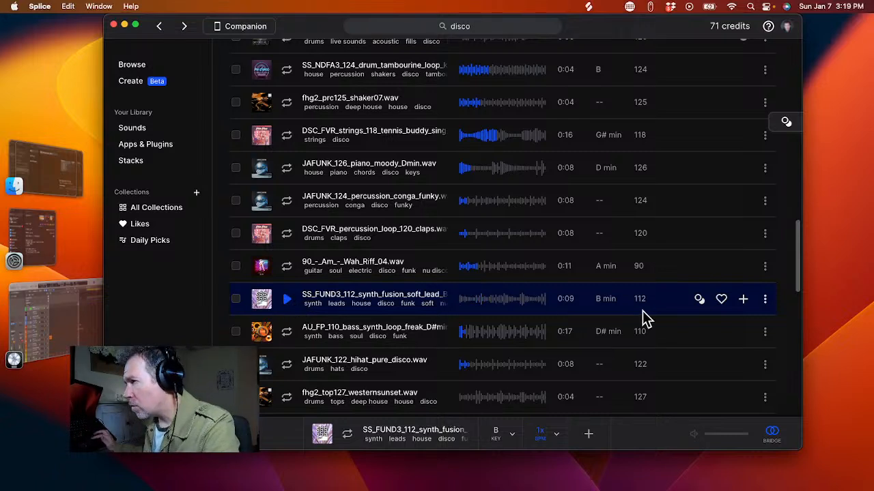
# - Add SS_FUND3_112_synth_fusion_soft_lead_Bmin to the Splice library and place it on a new Logic Pro track in scene 1
pyautogui.click(743, 303)
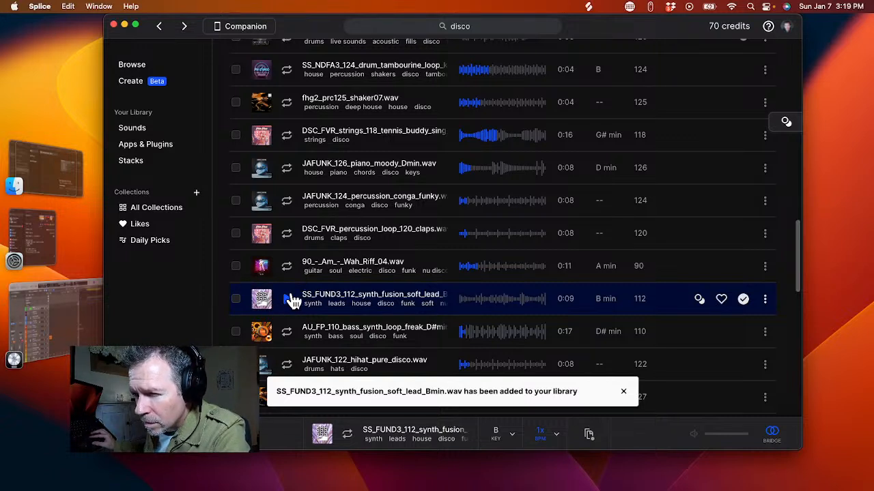
pyautogui.moveTo(309, 293); pyautogui.dragTo(344, 462)
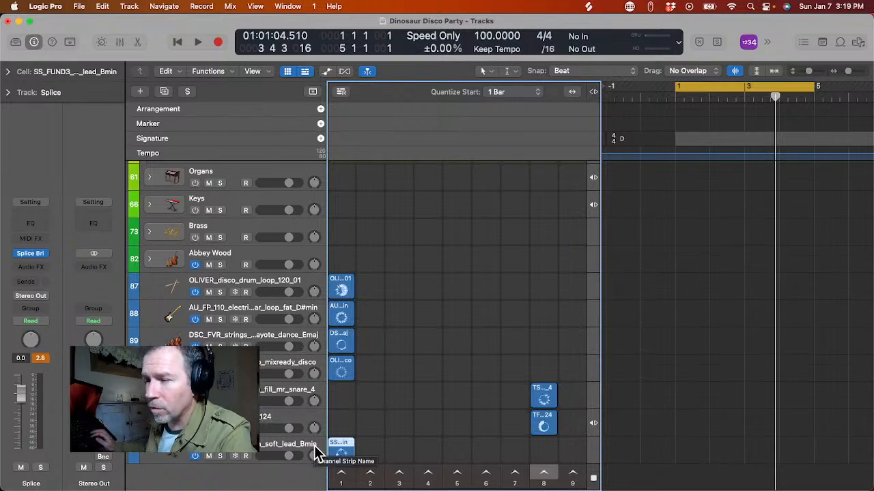
pyautogui.scroll(-1, 327, 437)
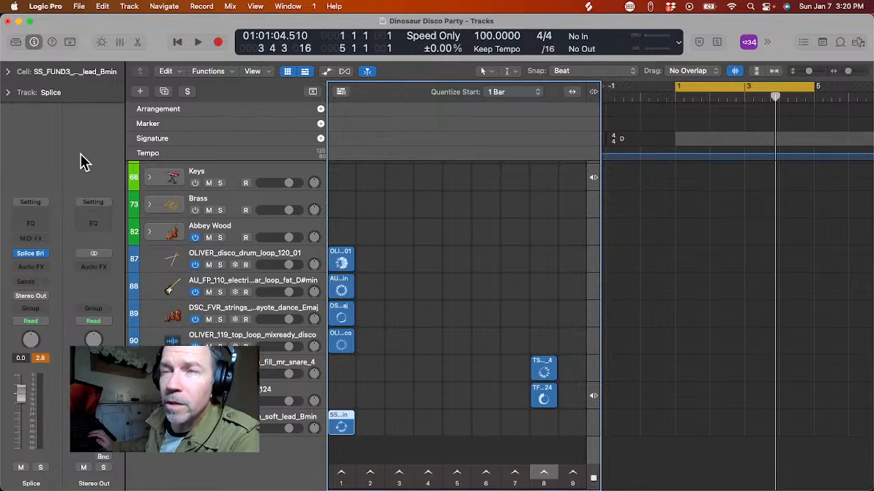
# - Transpose the synth fusion soft lead cell by +4 and play scene 1 to check how it fits
pyautogui.click(7, 72)
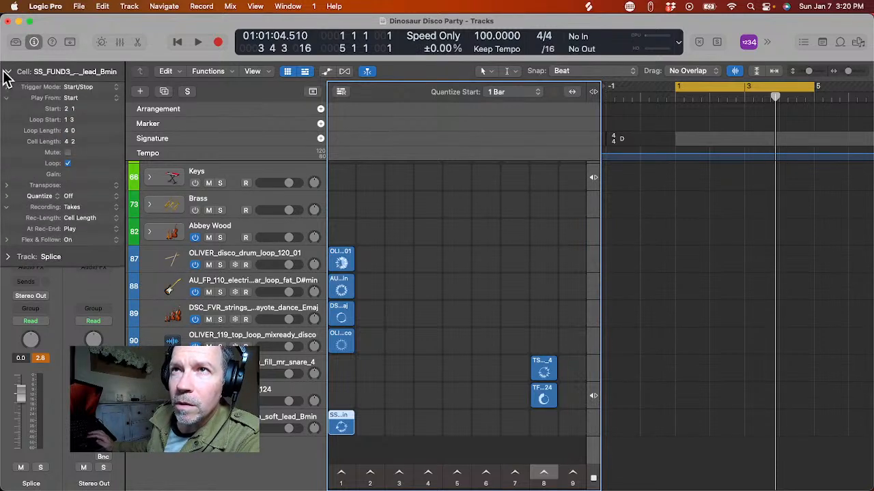
pyautogui.doubleClick(82, 185)
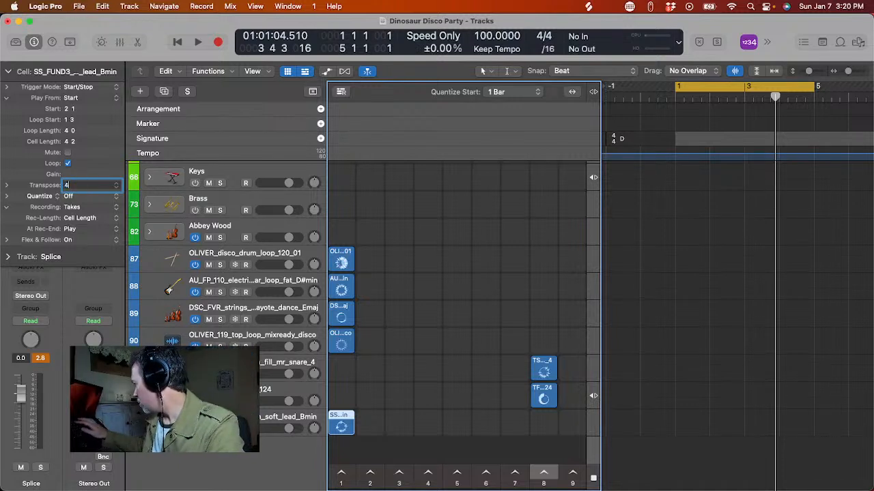
pyautogui.press('Return')
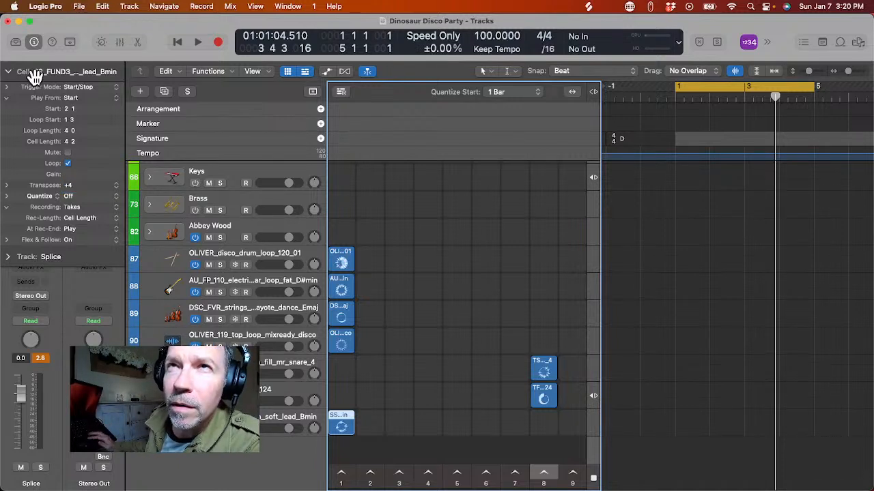
pyautogui.click(7, 73)
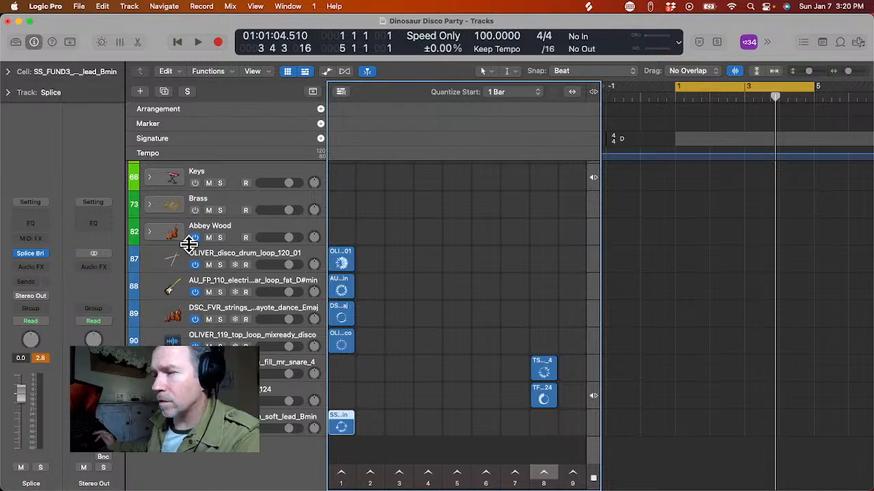
pyautogui.click(341, 474)
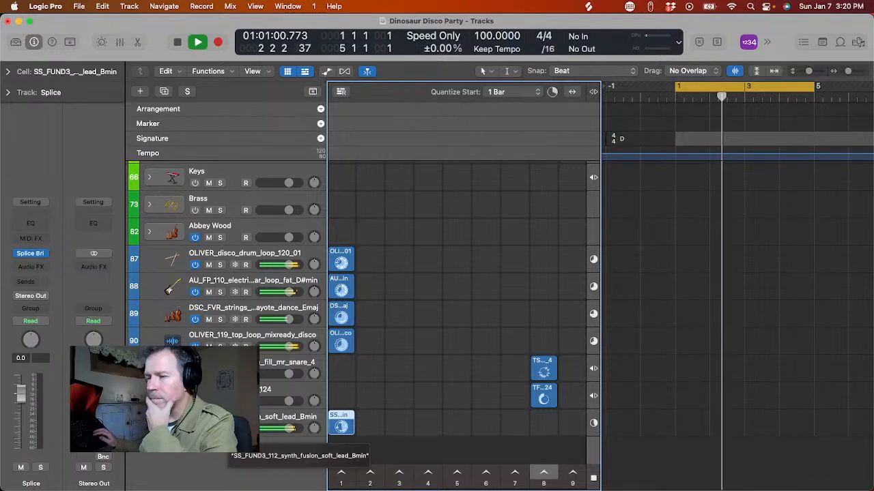
pyautogui.press('space')
# - Expand the Keys track stack and select its 80s Signature Keyboard track
pyautogui.scroll(5, 234, 294)
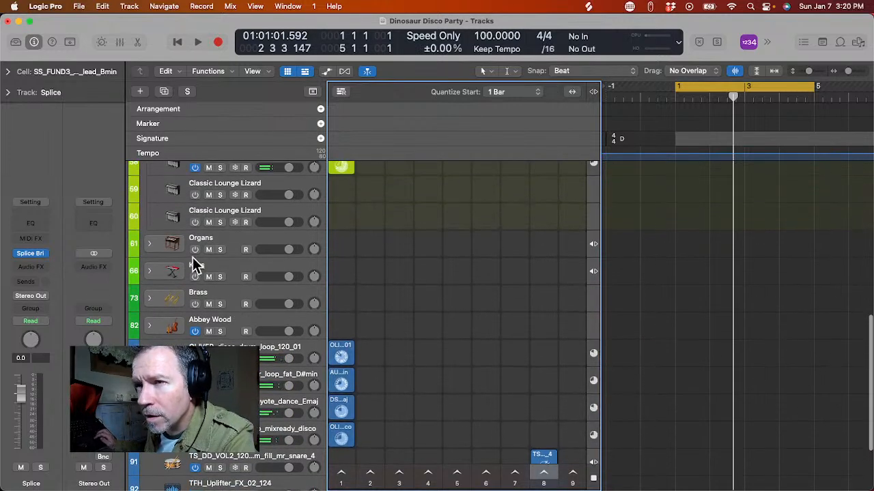
pyautogui.click(150, 271)
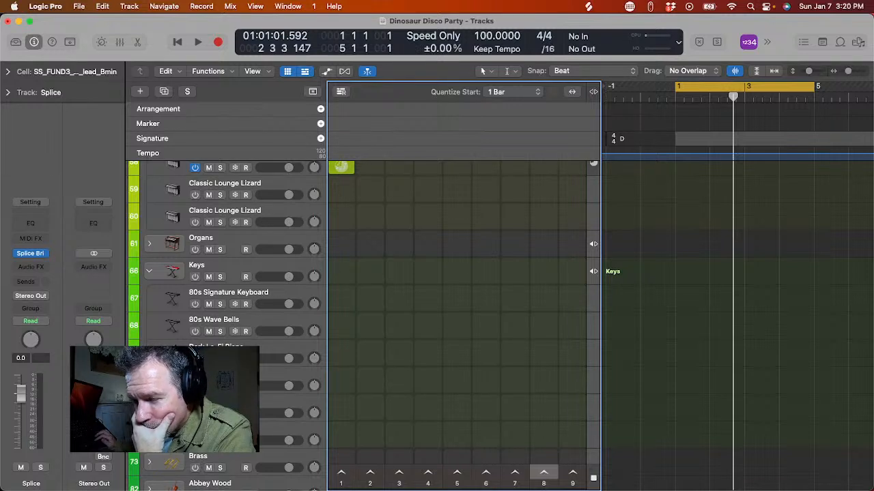
pyautogui.click(170, 303)
pyautogui.click(149, 272)
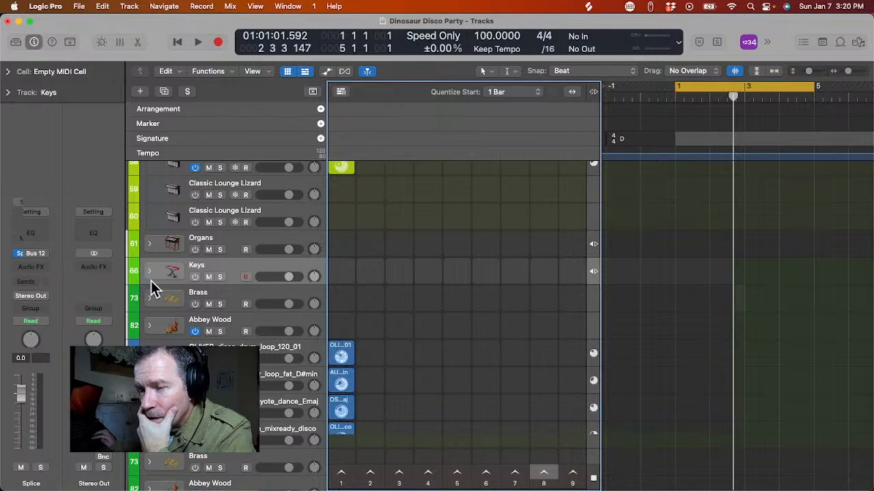
pyautogui.click(150, 273)
pyautogui.click(159, 304)
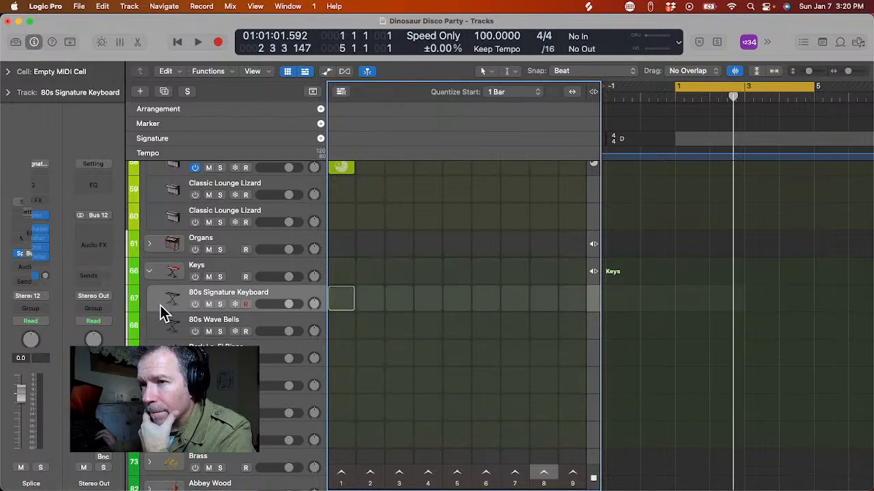
# - Load the Analog Waves synthesizer pad patch from the Library onto the 80s Signature Keyboard track
pyautogui.moveTo(6, 152)
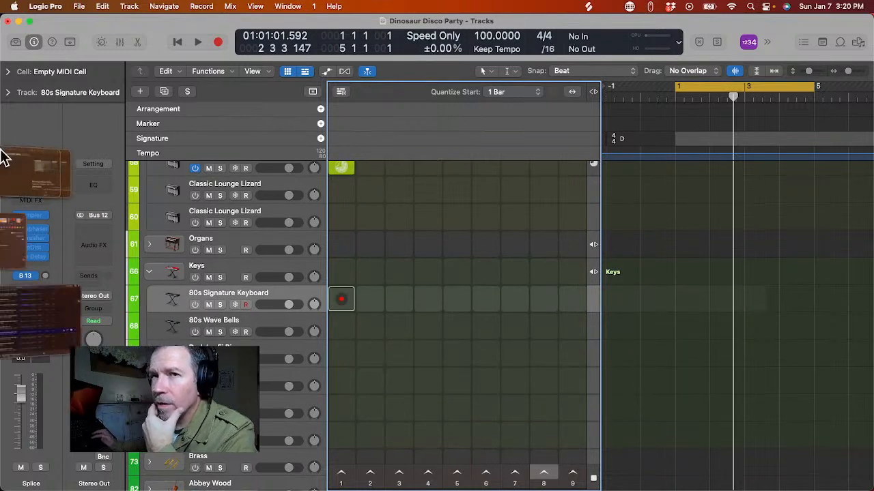
pyautogui.click(15, 42)
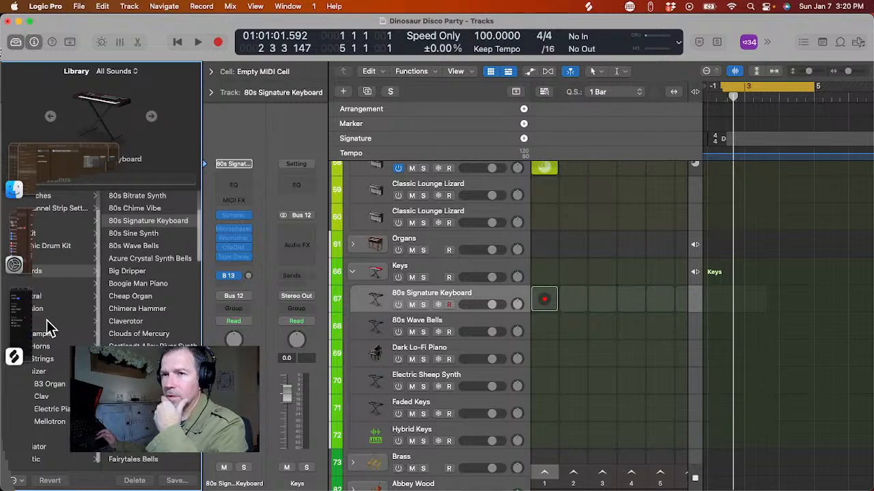
pyautogui.click(21, 371)
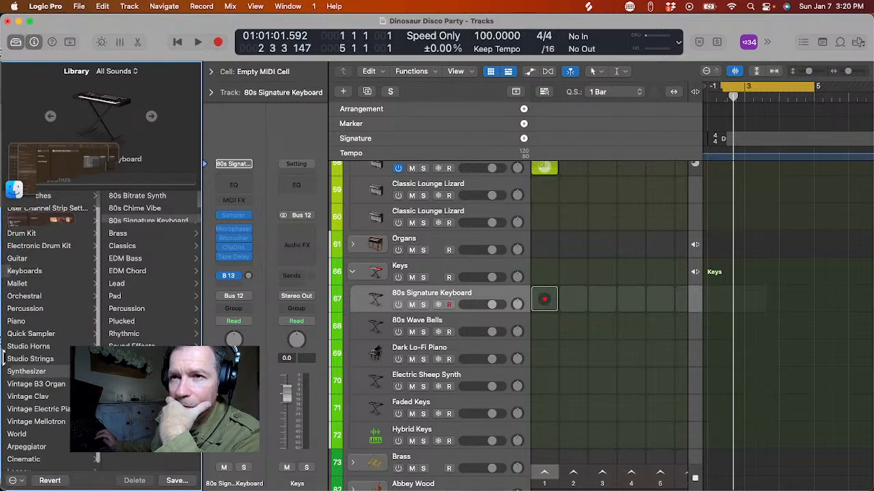
pyautogui.click(129, 298)
pyautogui.click(128, 298)
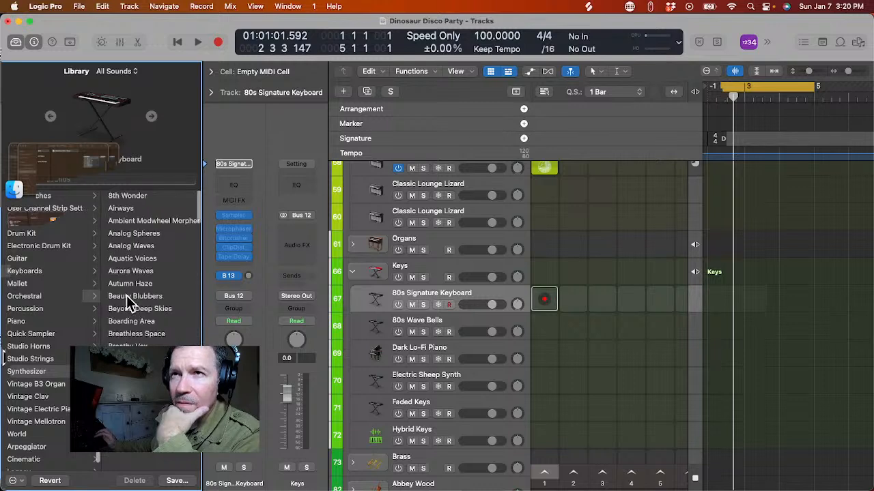
pyautogui.click(125, 247)
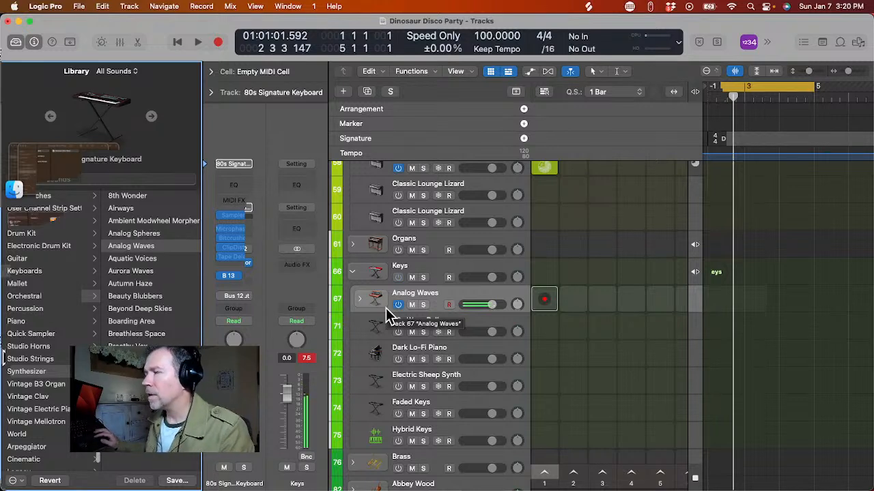
# - Start scene 1 and record a part into the Analog Waves track's scene 1 cell
pyautogui.click(545, 472)
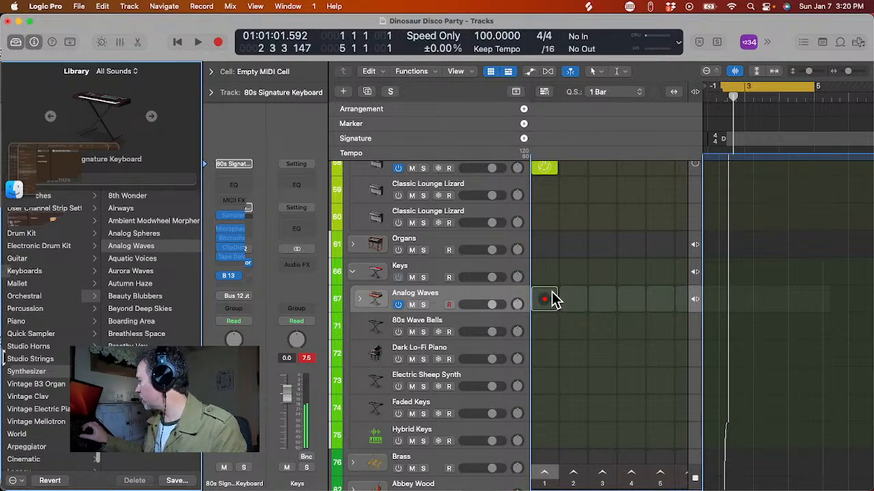
pyautogui.click(552, 294)
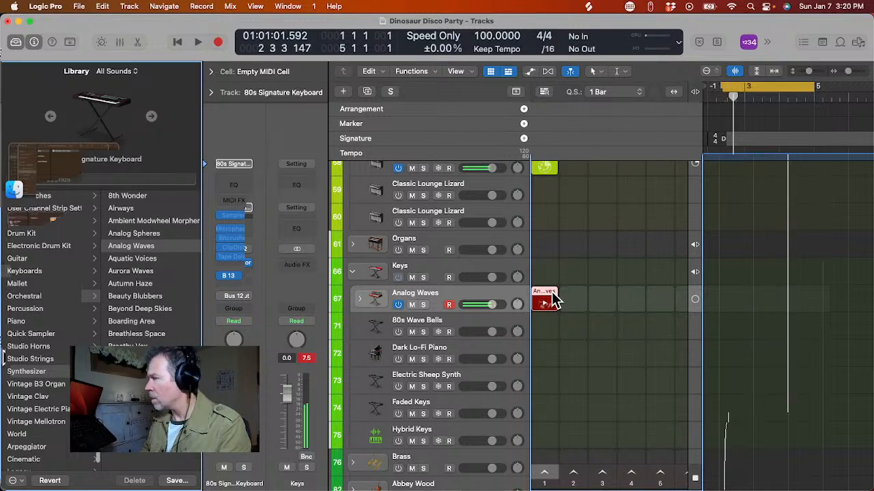
pyautogui.click(552, 295)
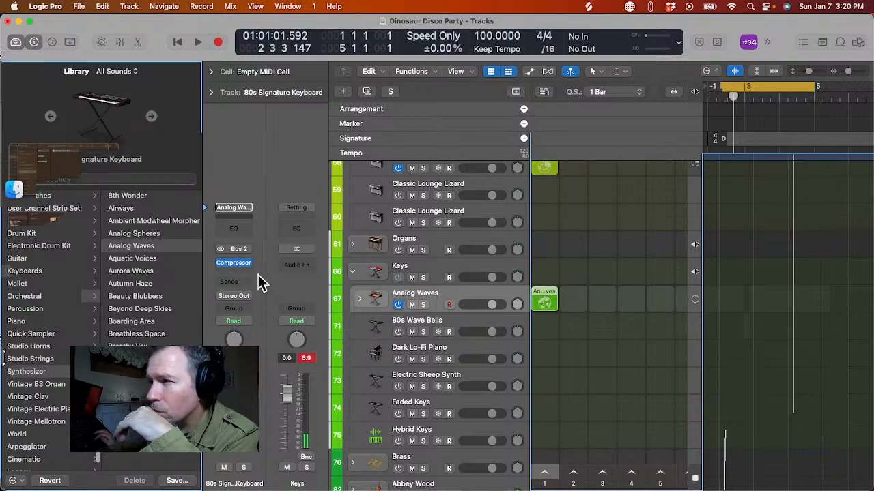
# - Expand the Analog Waves stack, select its Delay 1 track and open the Stereo Delay plug-in
pyautogui.click(360, 300)
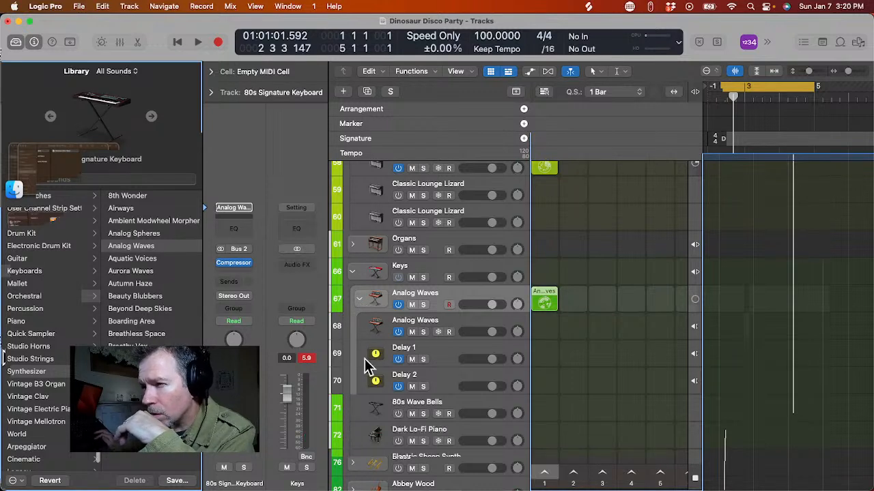
pyautogui.click(412, 360)
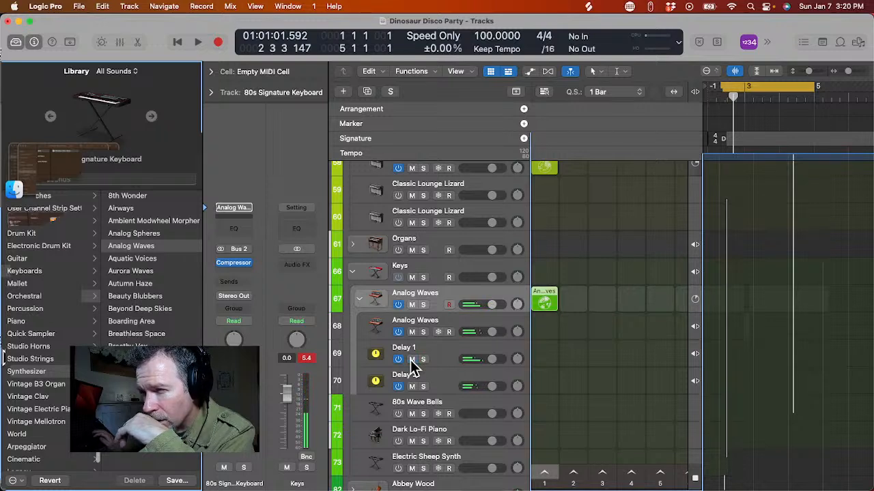
pyautogui.click(434, 357)
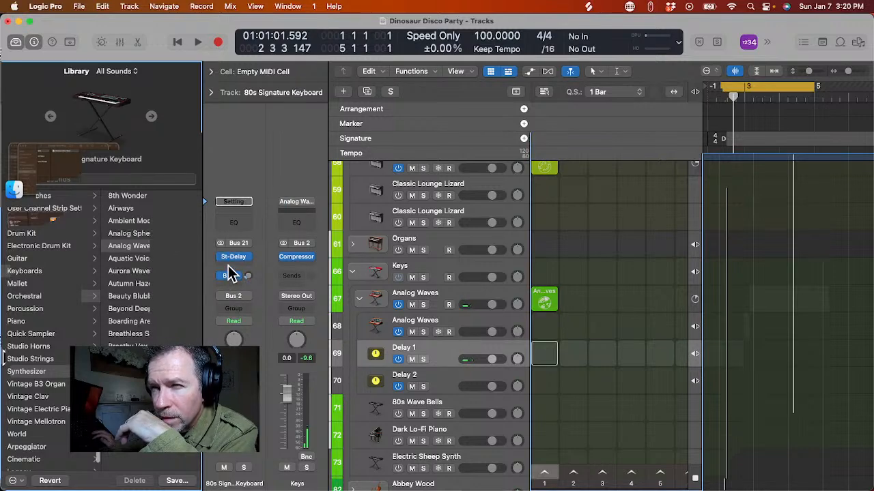
pyautogui.click(233, 256)
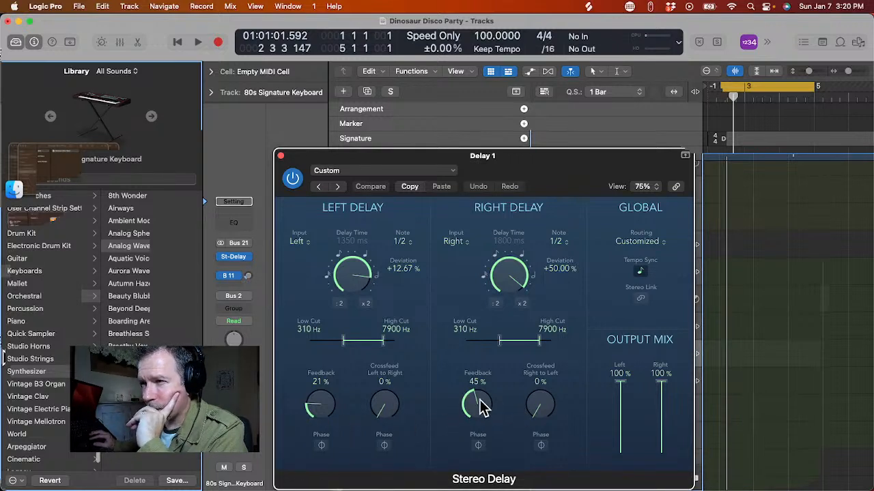
# - Set the Stereo Delay's routing to Straight with the right delay's feedback at 21%, and close the plug-in
pyautogui.click(478, 445)
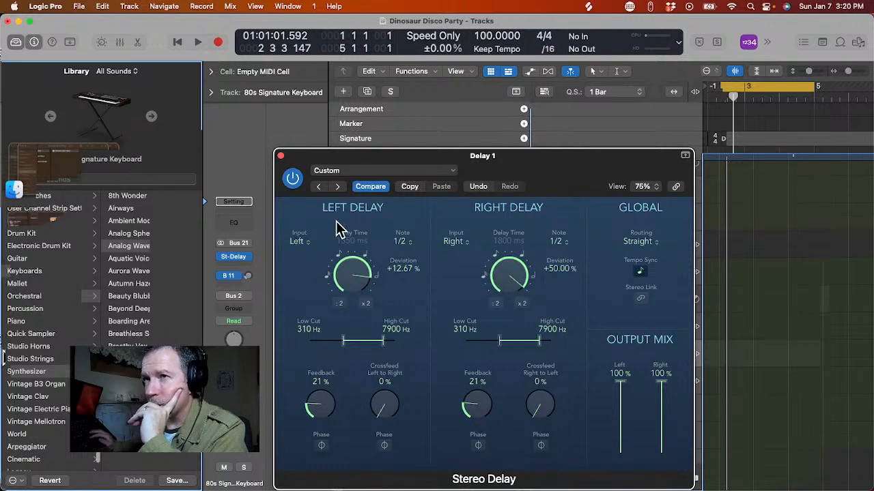
pyautogui.click(281, 156)
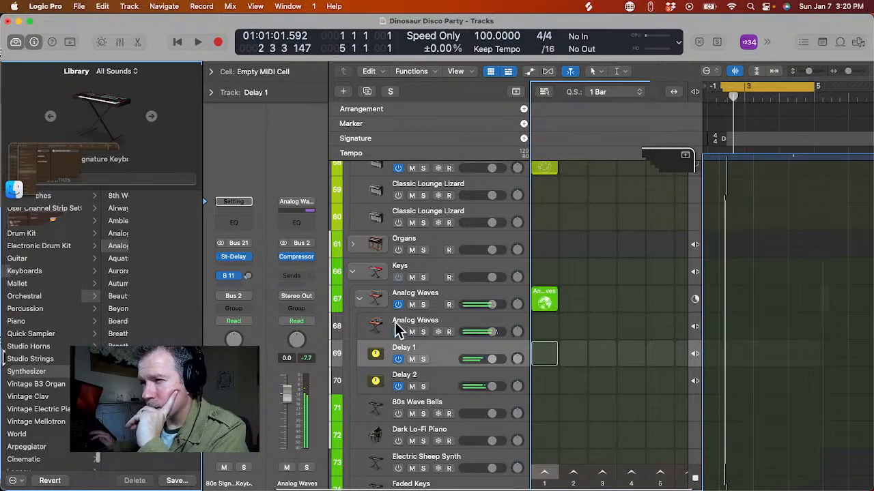
# - Solo the Analog Waves stack and inspect the cell settings of its scene 1 cell
pyautogui.click(423, 304)
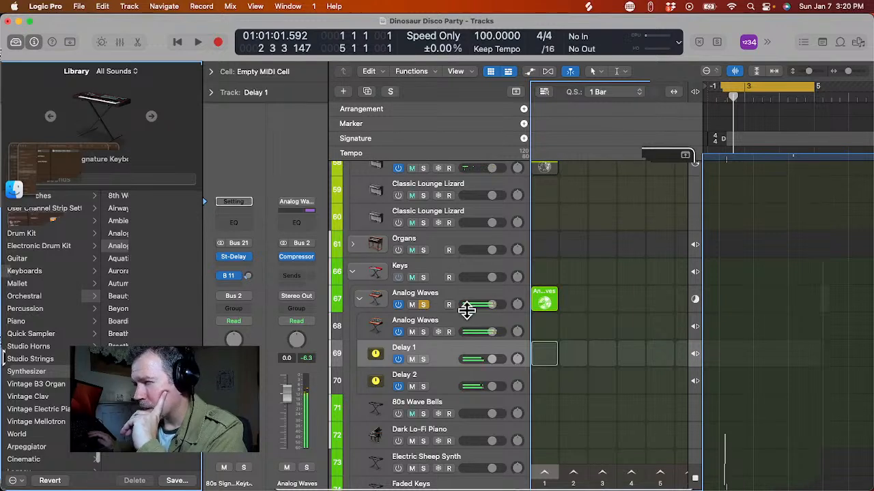
pyautogui.click(550, 298)
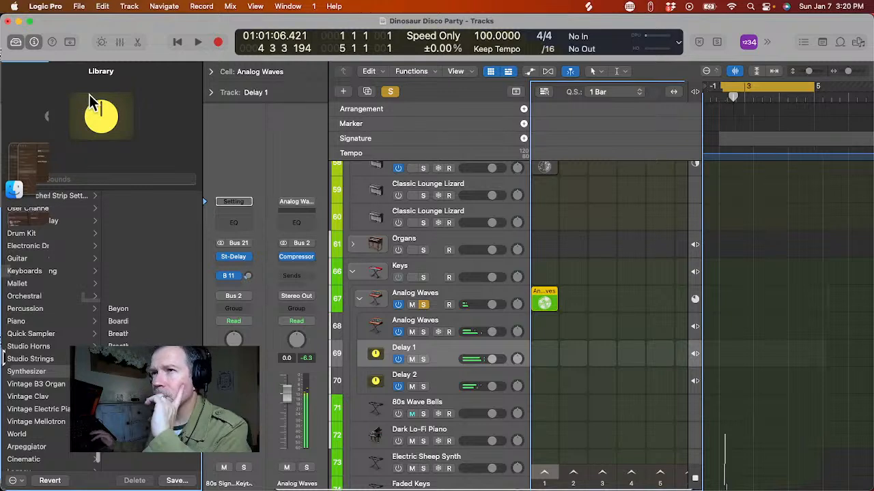
pyautogui.click(212, 71)
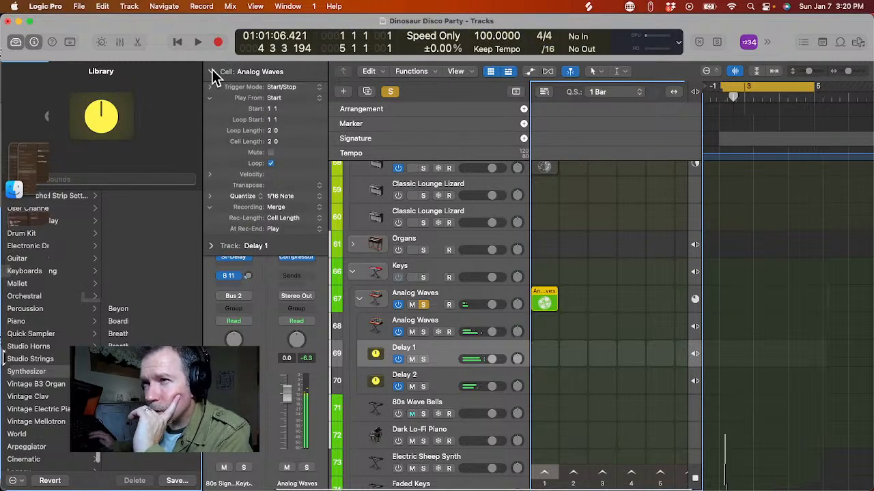
pyautogui.click(212, 71)
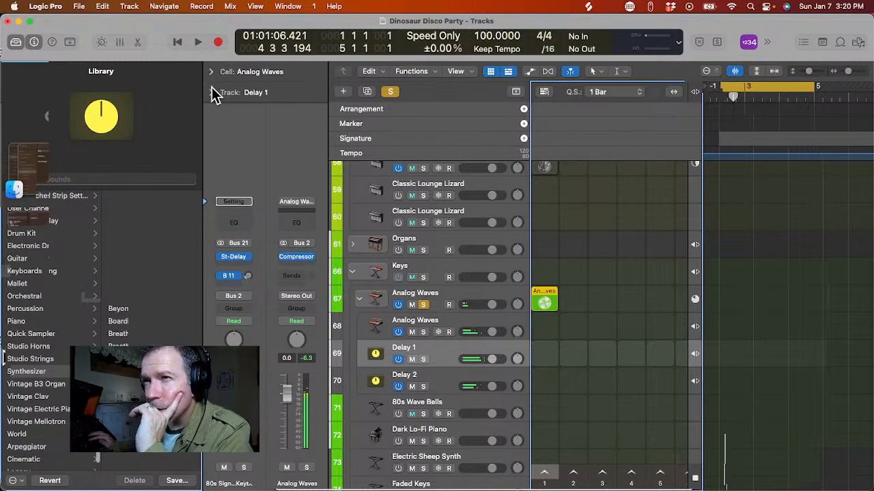
pyautogui.click(212, 71)
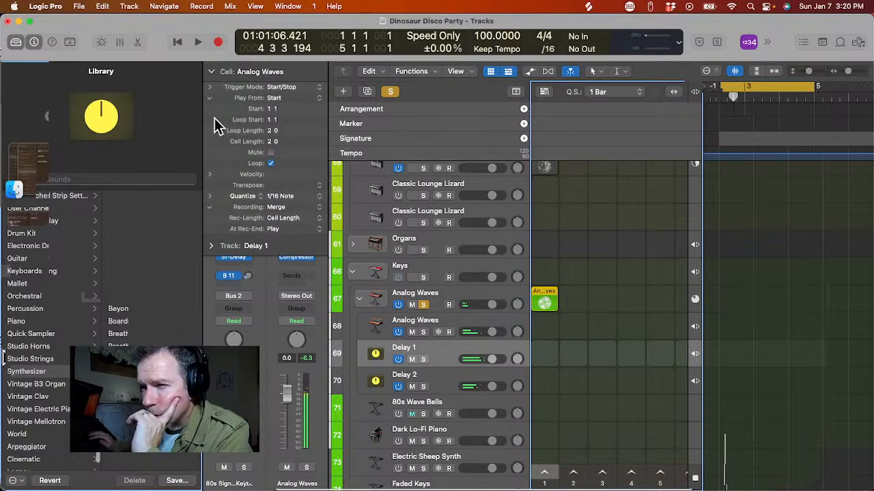
pyautogui.click(211, 71)
# - Lower the Keys stack's volume to -9.0 dB during playback and collapse the stack
pyautogui.press('space')
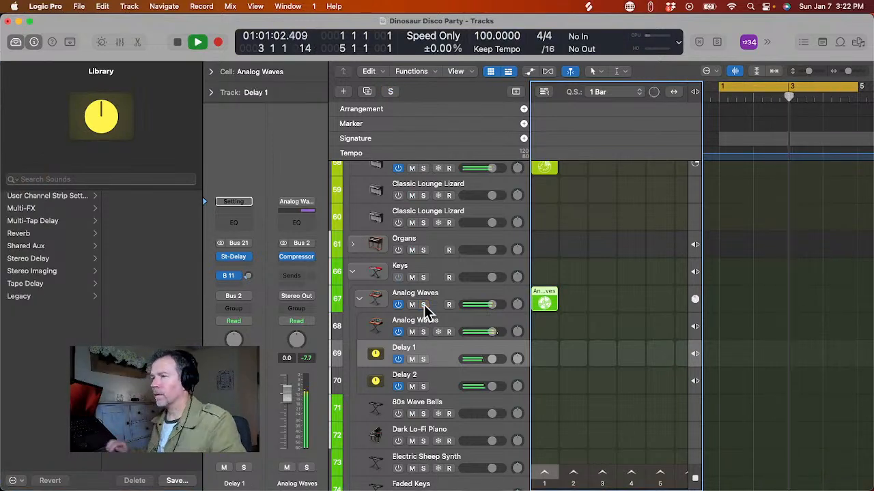
pyautogui.press('space')
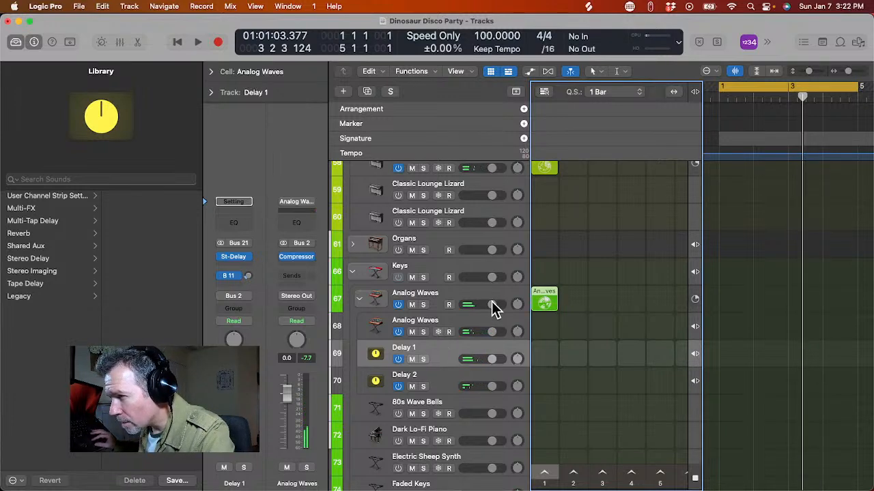
pyautogui.press('space')
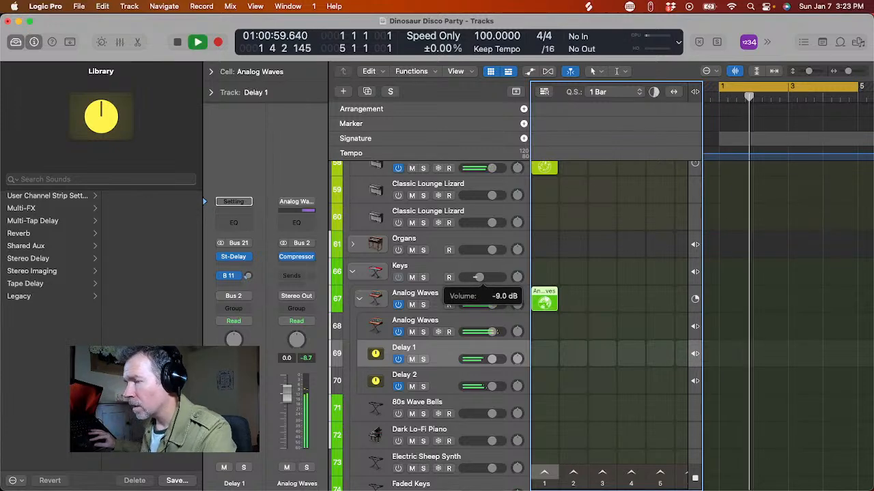
pyautogui.click(352, 272)
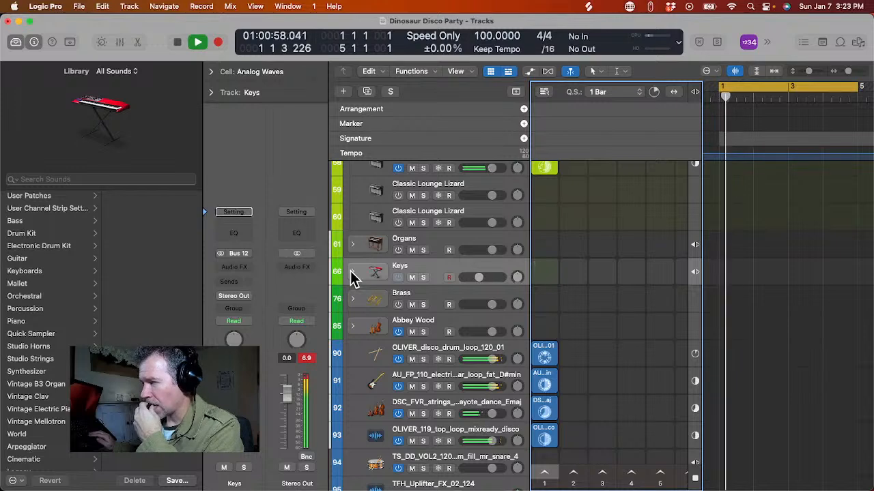
pyautogui.press('space')
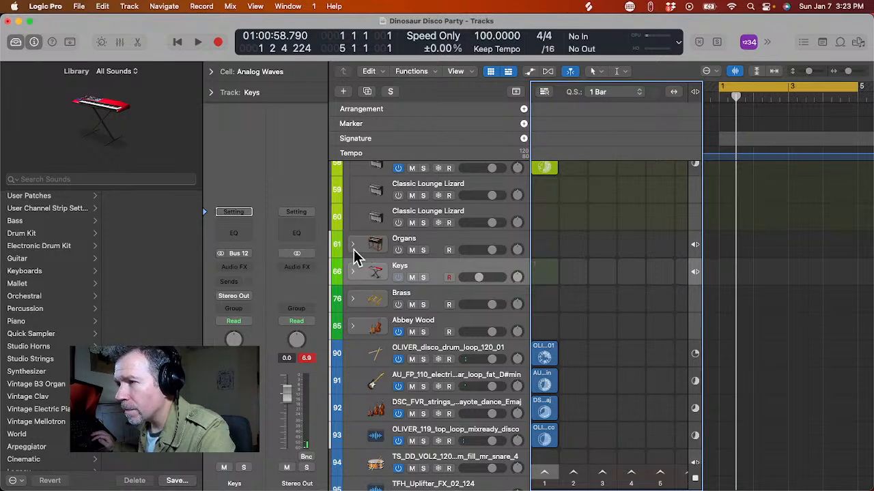
# - Collapse the Electric Piano stack, and expand the Piano stack with its Giant Upright track selected
pyautogui.scroll(5, 352, 250)
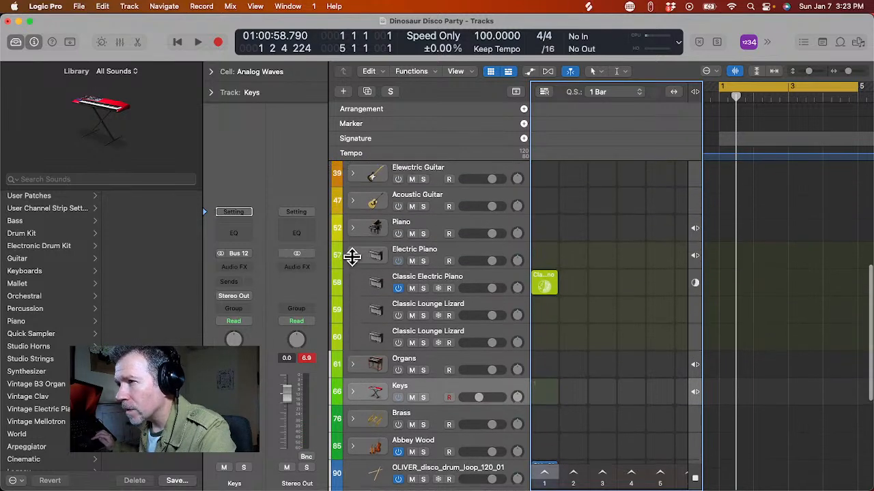
pyautogui.click(353, 263)
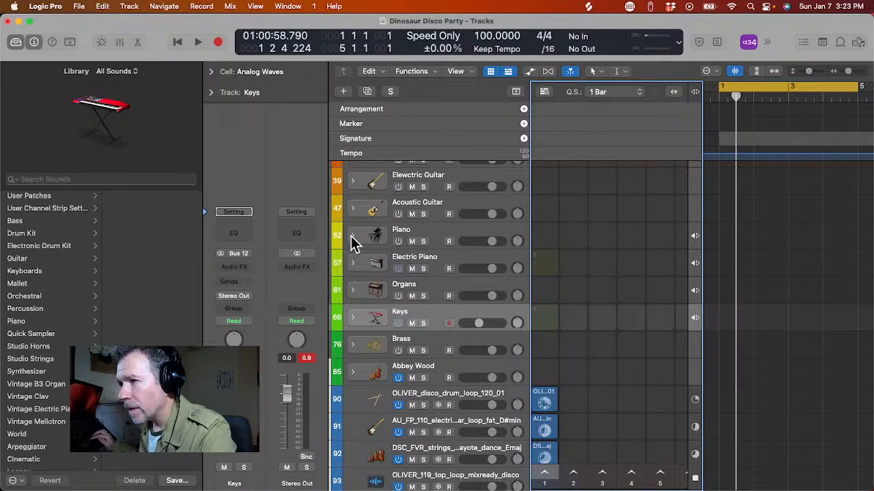
pyautogui.click(352, 239)
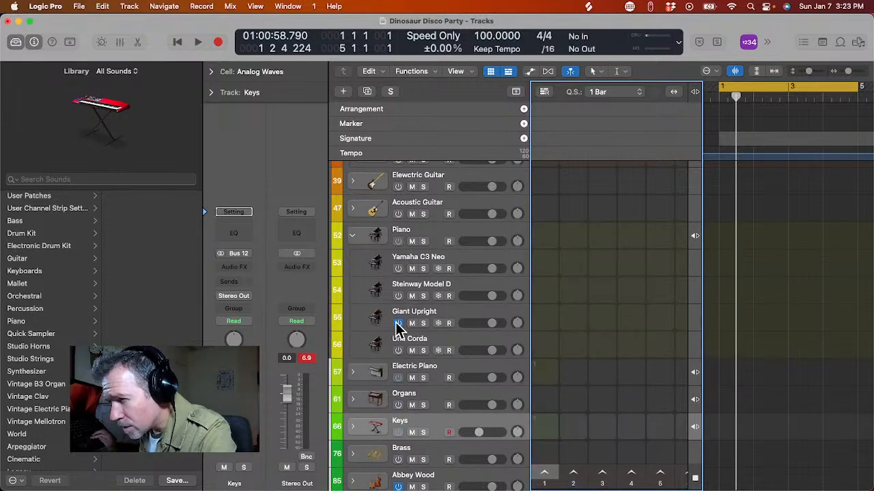
pyautogui.click(366, 322)
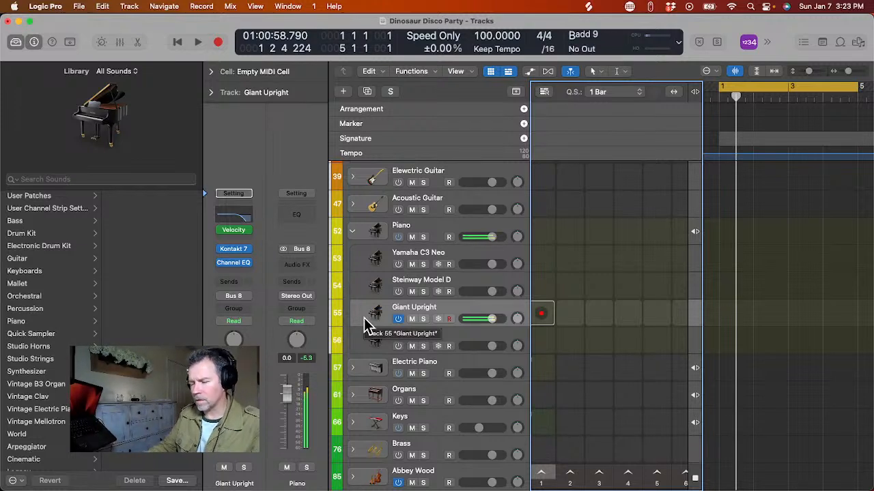
pyautogui.press('space')
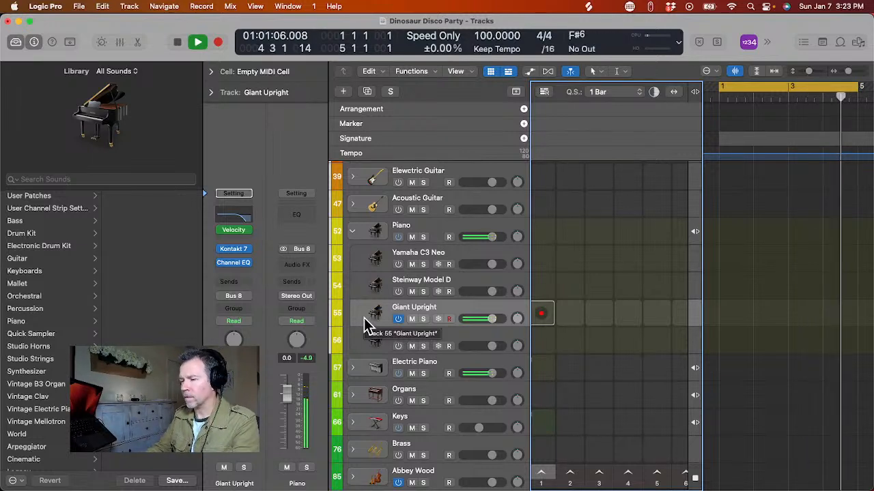
pyautogui.press('space')
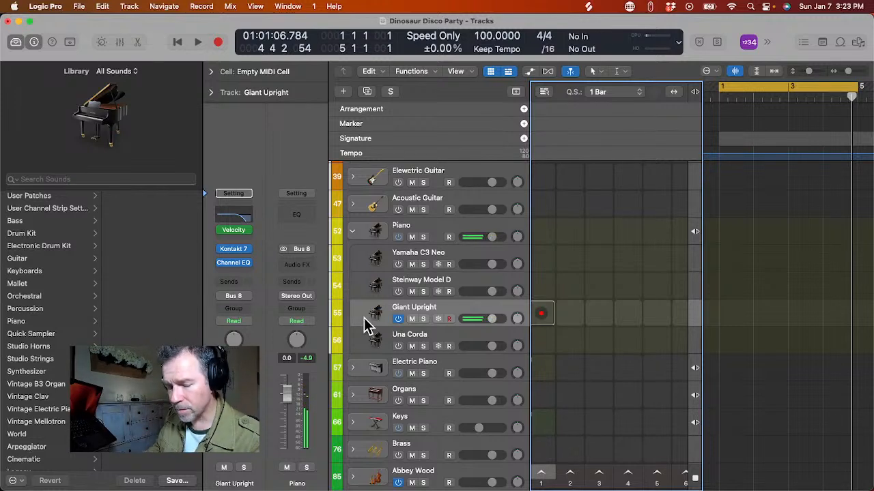
pyautogui.press('r')
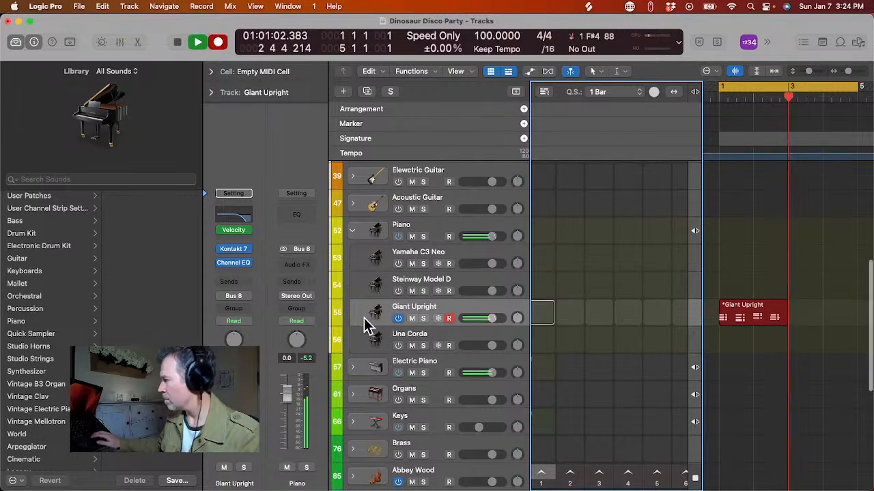
pyautogui.press('space')
pyautogui.press('super+z')
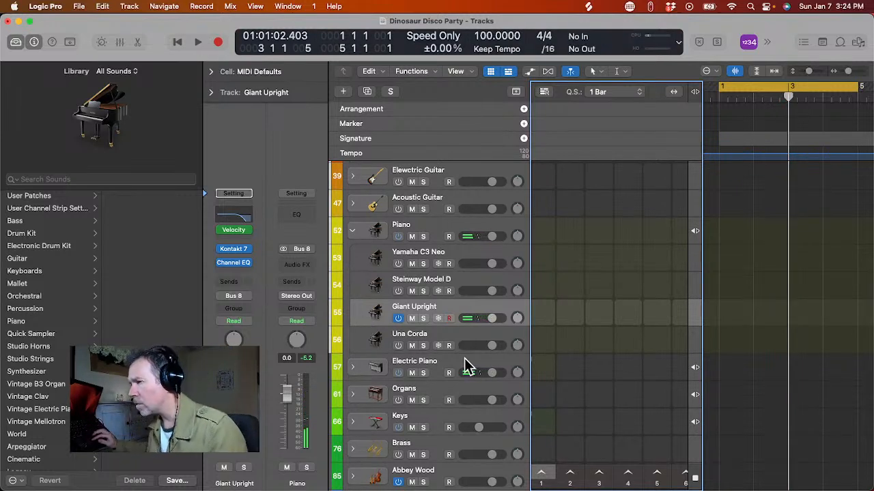
# - Record a piano part into the Giant Upright track's scene 1 cell in the Live Loops grid
pyautogui.click(549, 305)
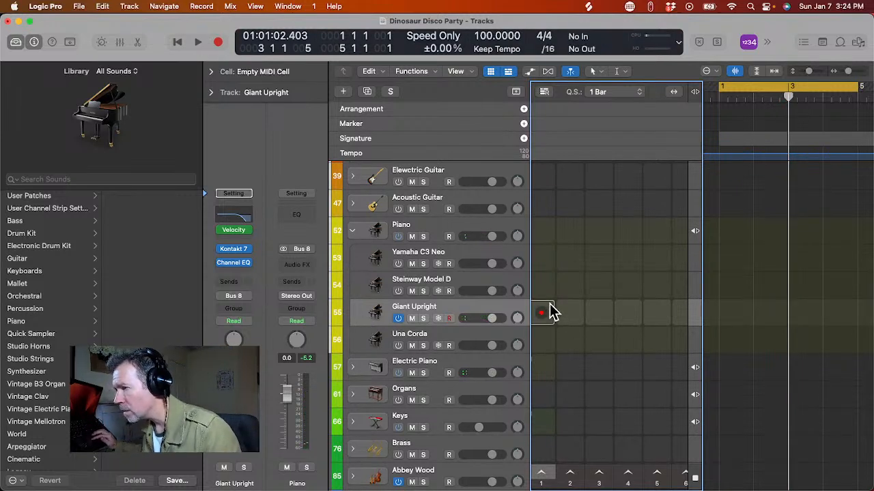
pyautogui.click(550, 307)
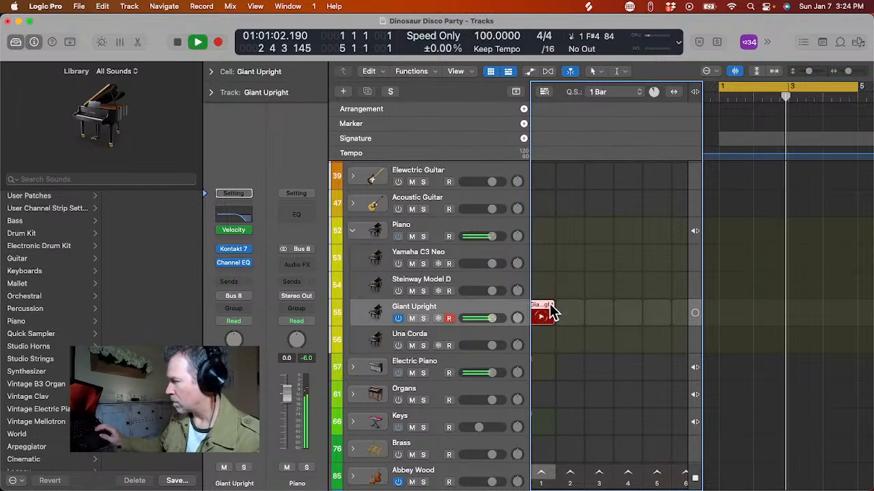
pyautogui.press('space')
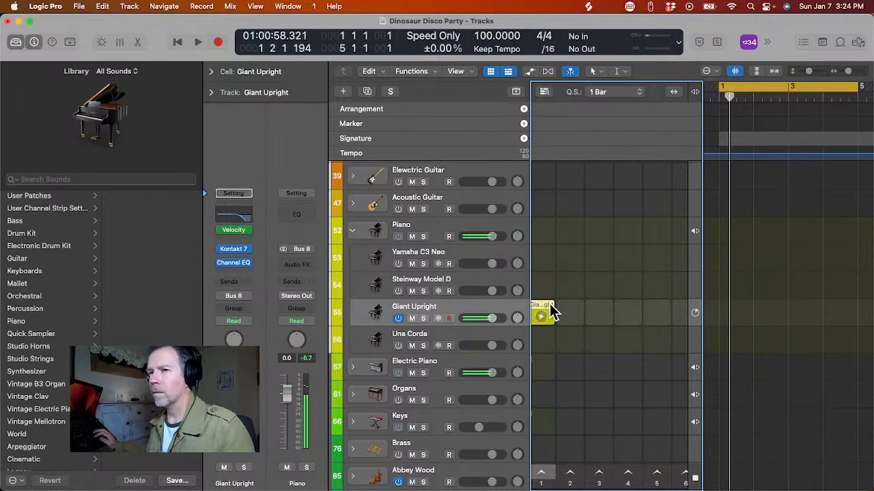
# - Set the quantize value of the recorded Giant Upright cell to 1/16 Swing D
pyautogui.click(210, 72)
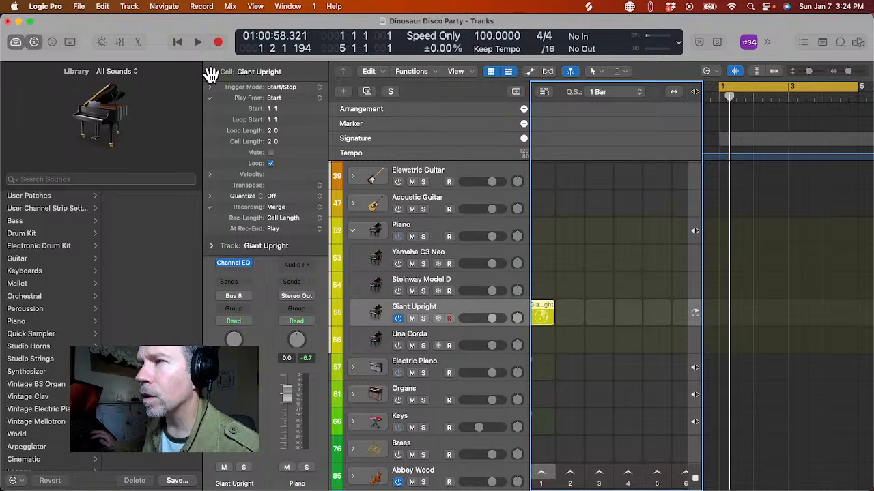
pyautogui.click(210, 72)
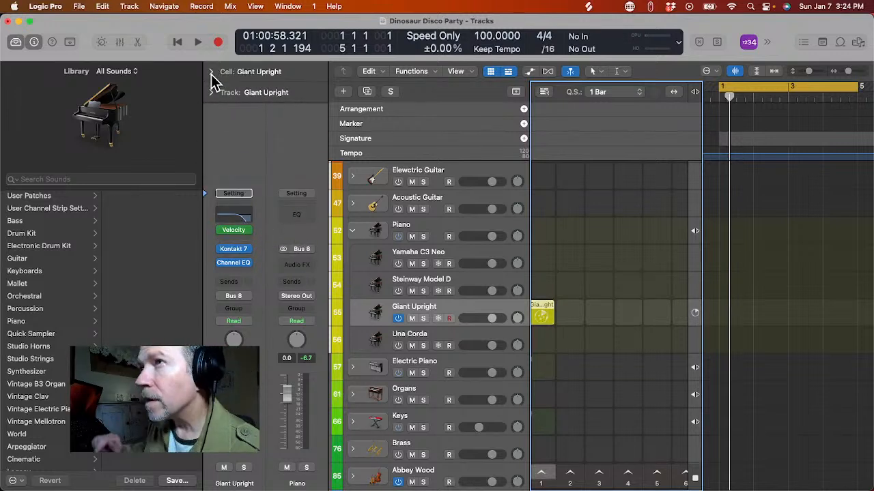
pyautogui.click(210, 72)
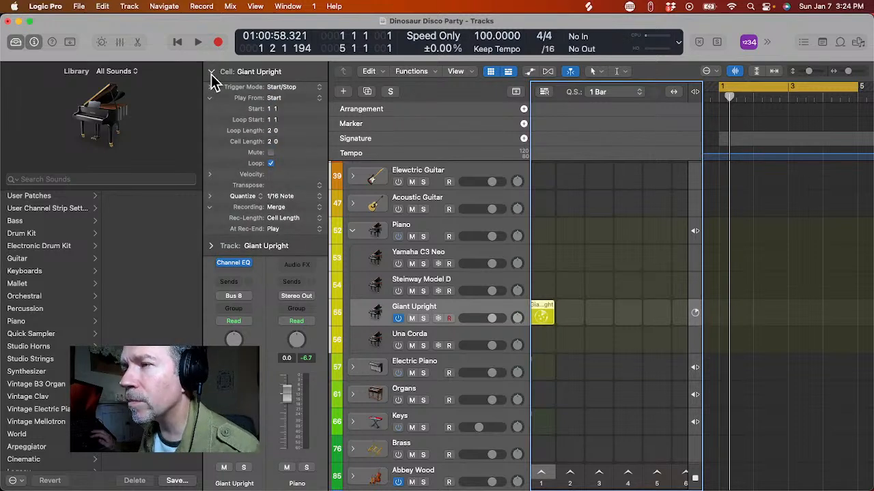
pyautogui.click(211, 72)
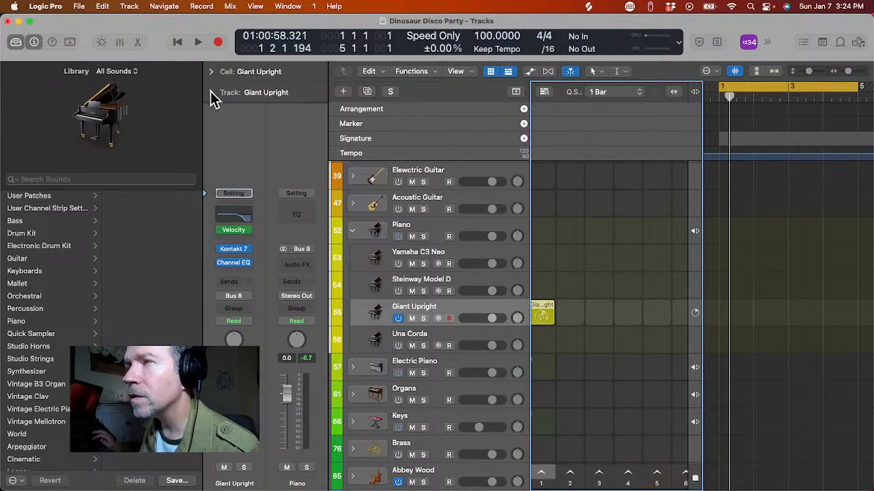
pyautogui.click(211, 92)
pyautogui.click(211, 92)
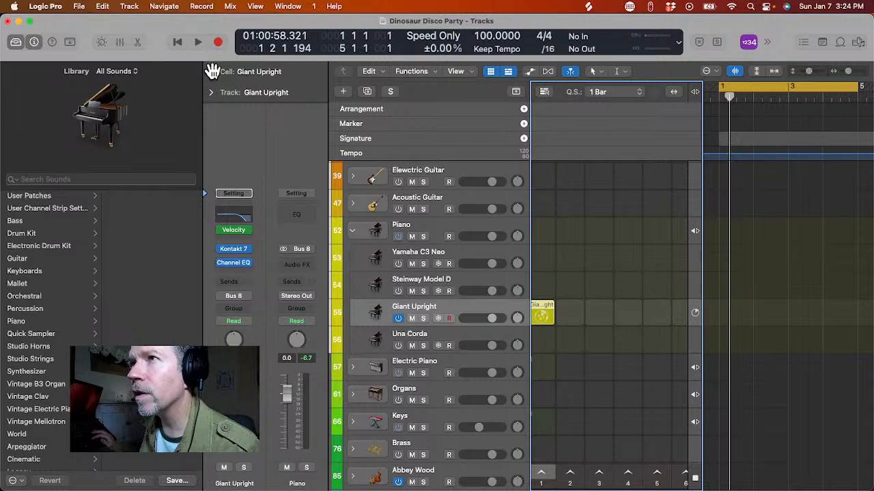
pyautogui.click(211, 71)
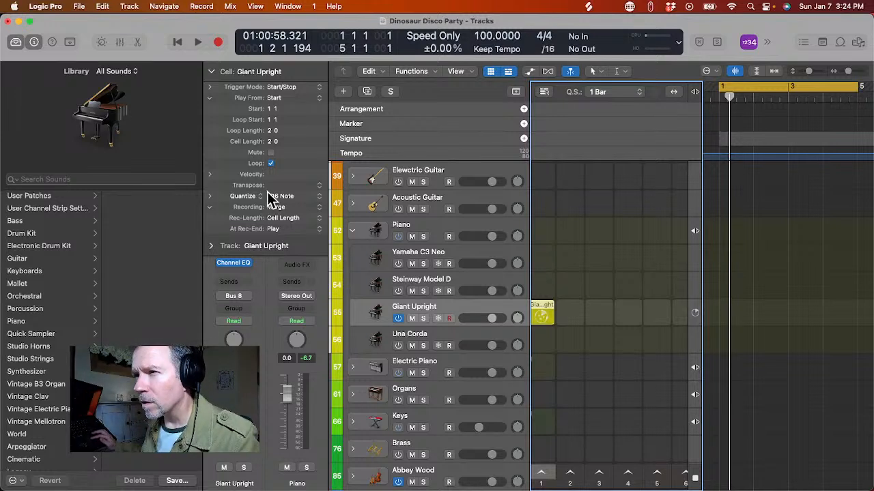
pyautogui.click(290, 197)
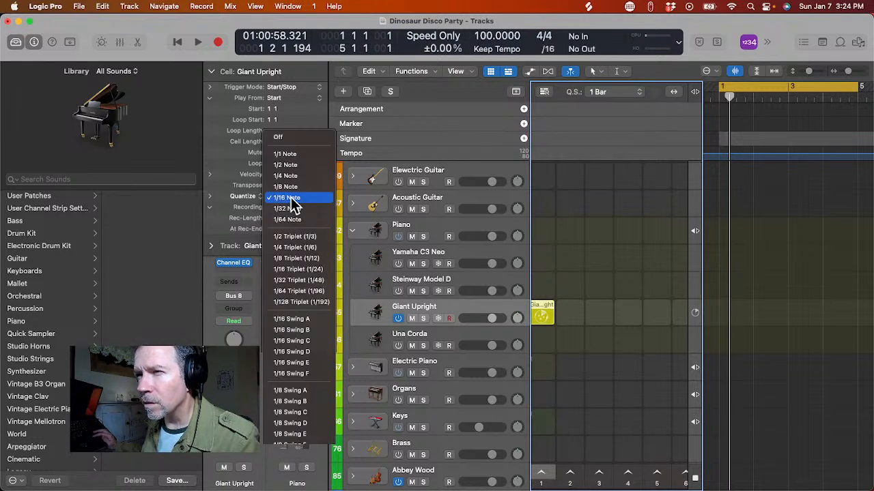
pyautogui.click(313, 352)
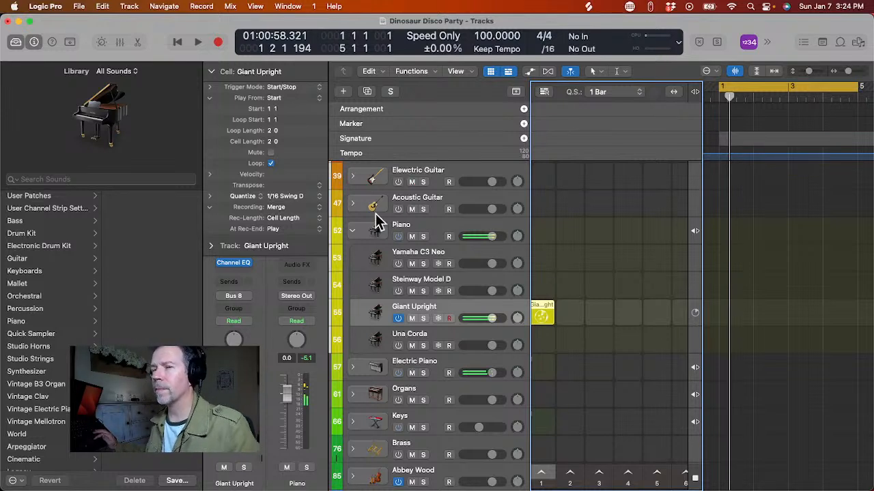
# - Collapse the Piano stack while listening to the loops, and hide the Library
pyautogui.press('space')
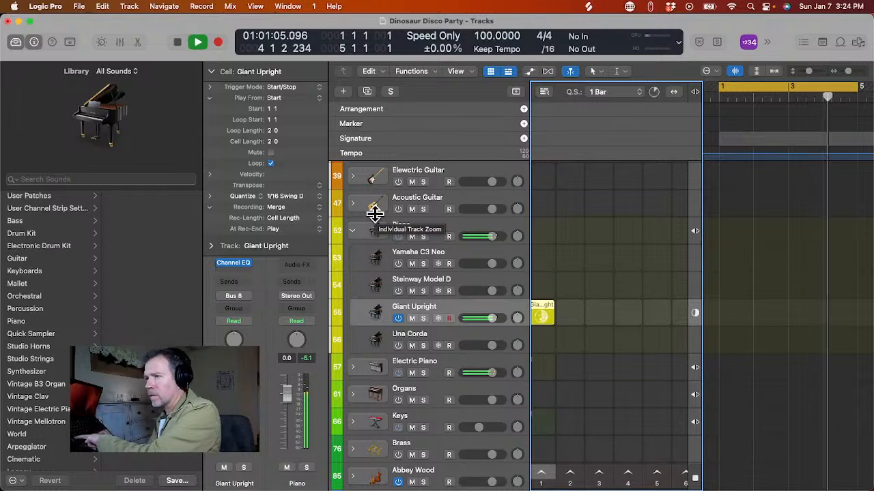
pyautogui.click(353, 231)
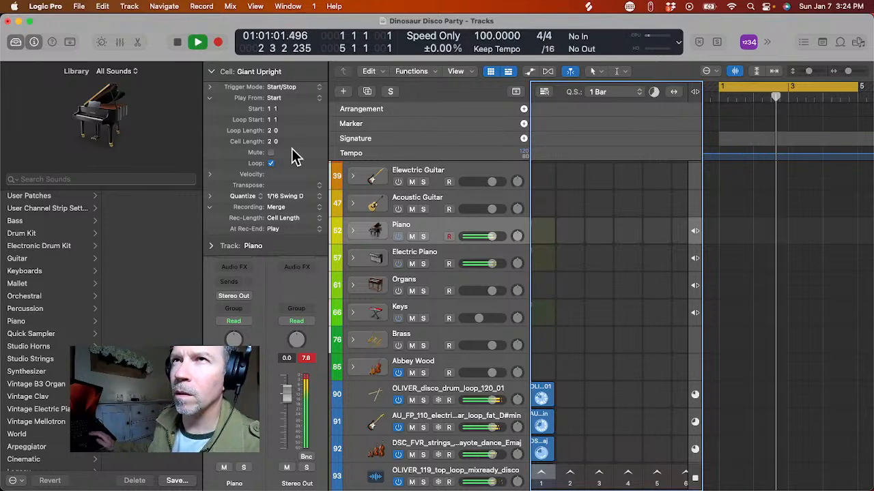
pyautogui.press('space')
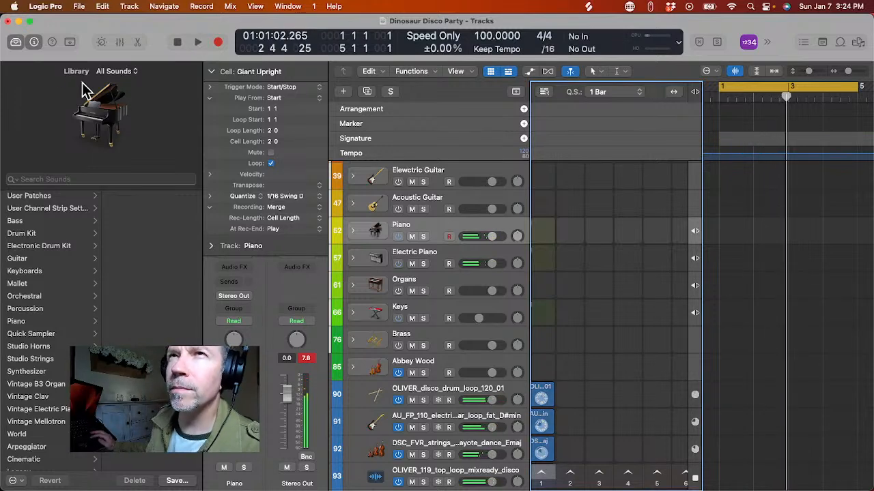
pyautogui.click(15, 42)
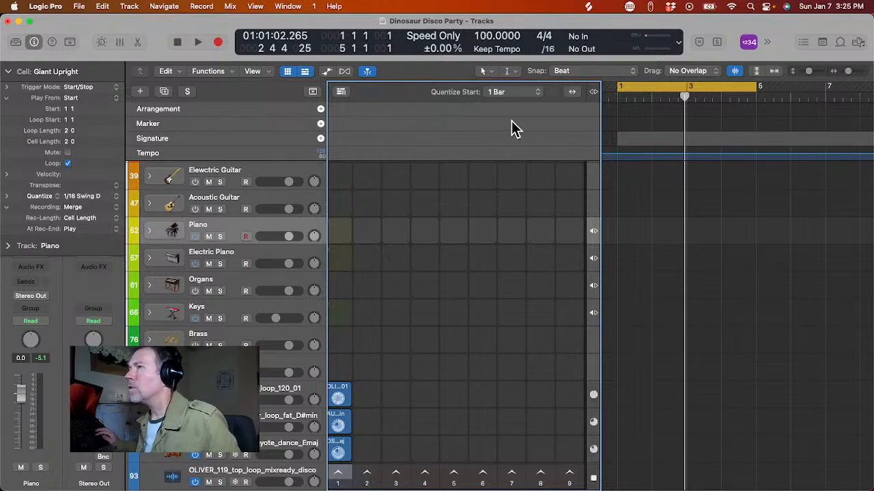
# - Hide the Live Loops grid, and add an Intro arrangement marker running from the project start at bar -1 to bar 1
pyautogui.click(287, 71)
pyautogui.click(437, 85)
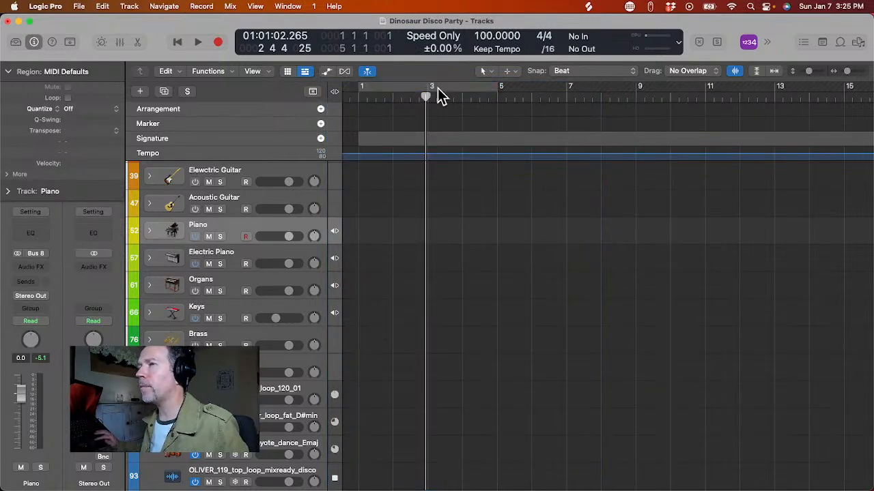
pyautogui.hscroll(-4, 391, 143)
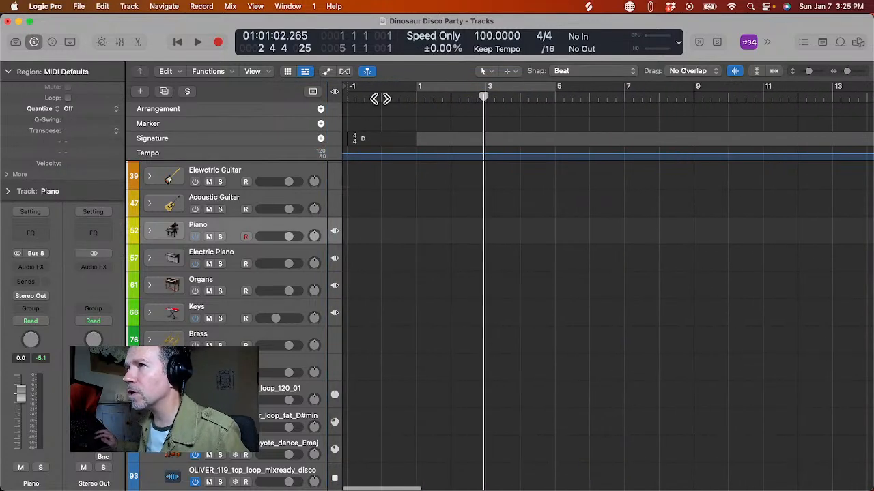
pyautogui.click(341, 98)
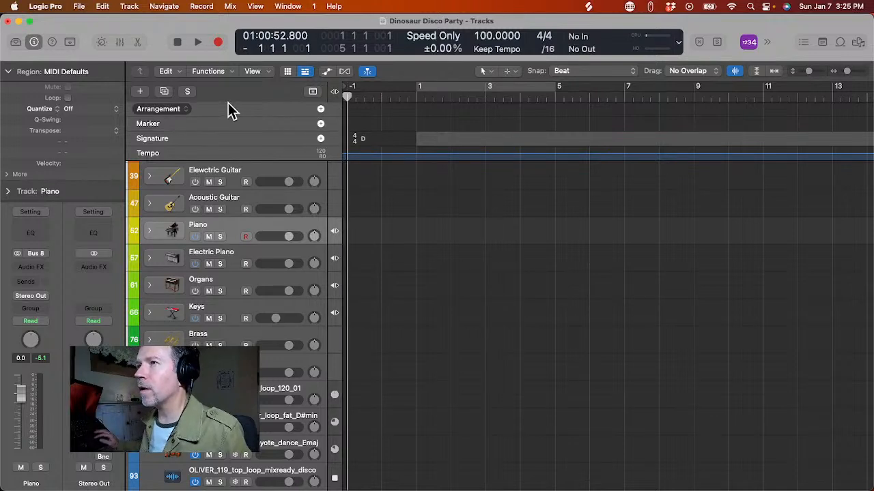
pyautogui.click(321, 109)
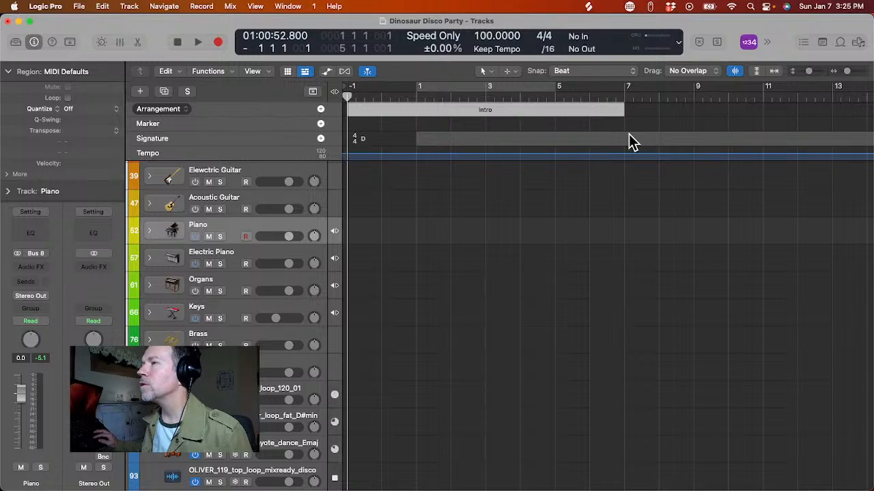
pyautogui.moveTo(621, 109); pyautogui.dragTo(414, 135)
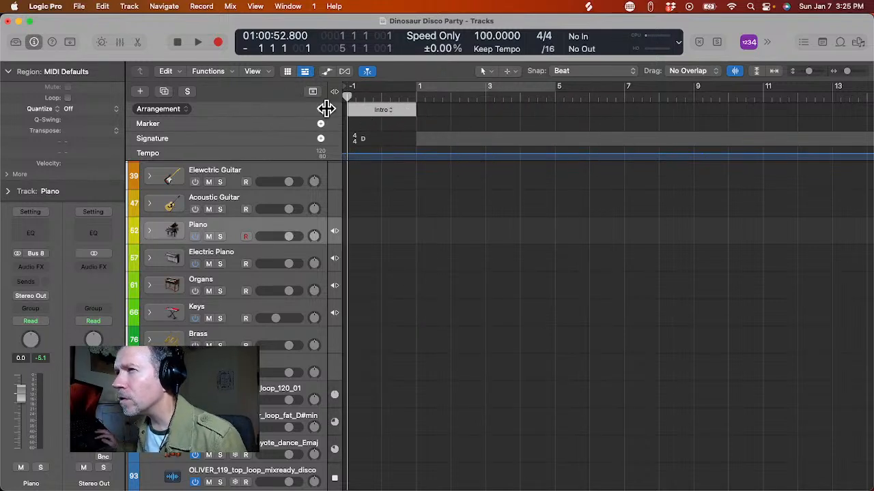
# - Add a second arrangement marker named Intro from bar 1 to bar 5, followed by another marker ending at bar 13
pyautogui.click(321, 111)
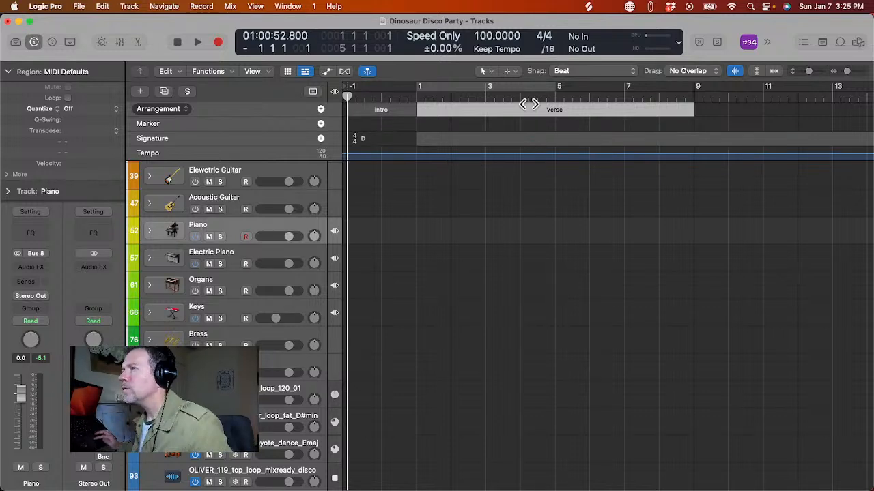
pyautogui.click(525, 109)
pyautogui.click(542, 115)
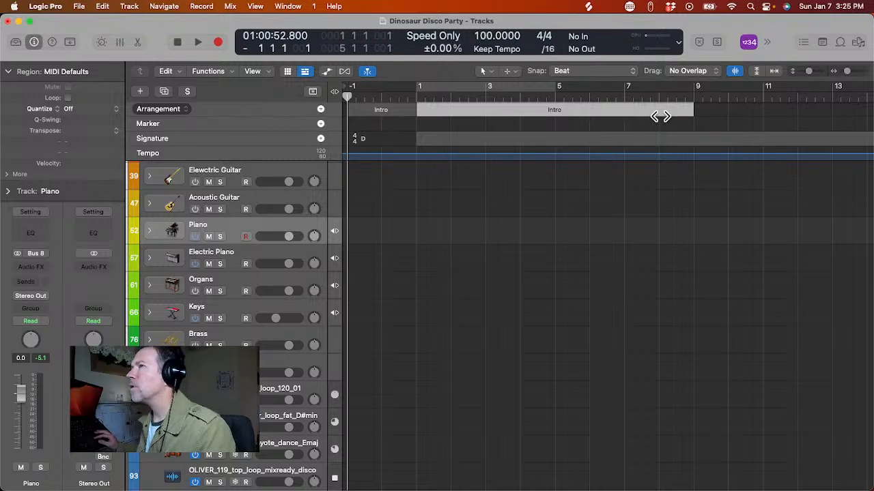
pyautogui.click(695, 115)
pyautogui.click(672, 113)
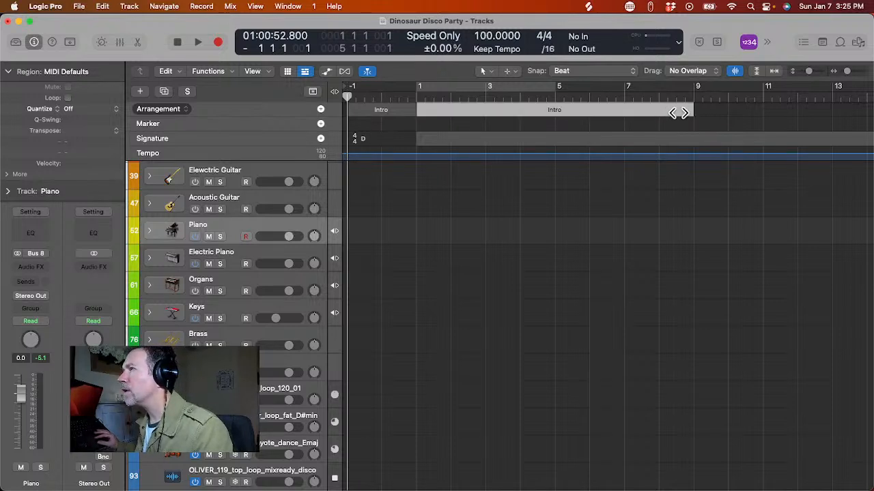
pyautogui.moveTo(691, 112)
pyautogui.mouseDown()
pyautogui.moveTo(548, 127)
pyautogui.moveTo(555, 126)
pyautogui.mouseUp()
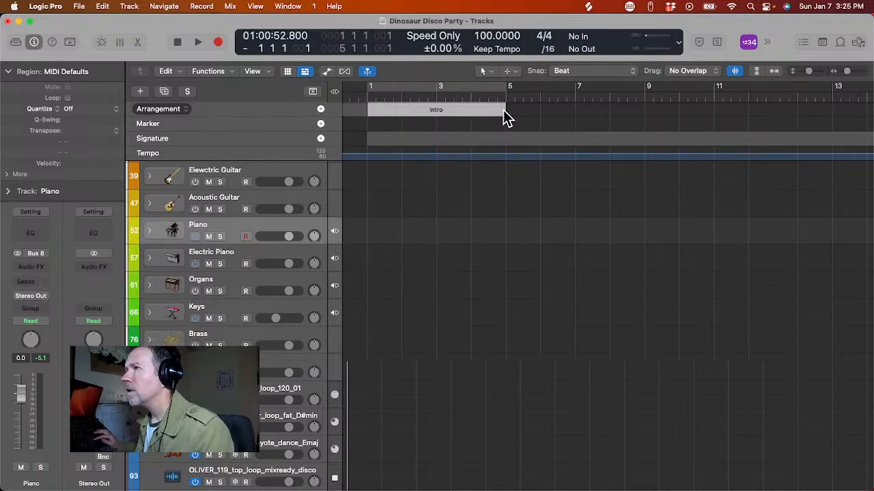
pyautogui.click(321, 109)
pyautogui.hscroll(5, 468, 112)
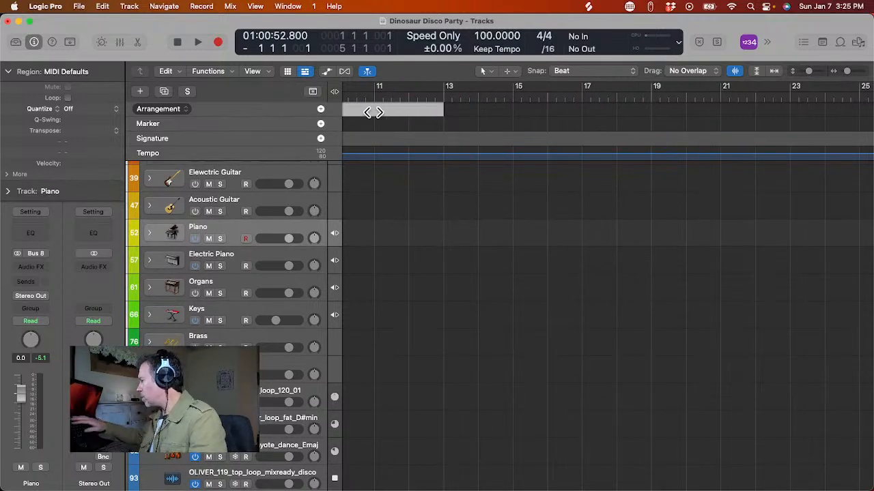
# - Switch to Safari and open the ChatGPT site at chat.openai.com
pyautogui.press('super+Tab')
pyautogui.press('super+shift+Tab')
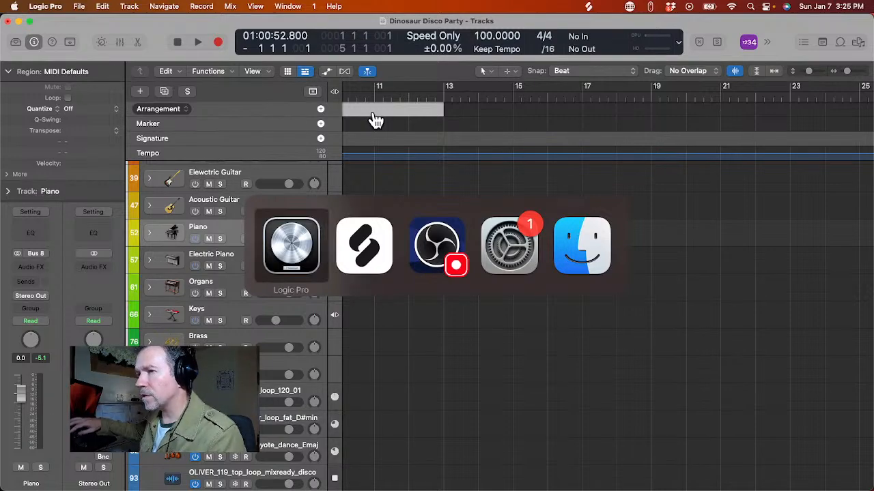
pyautogui.press('F4')
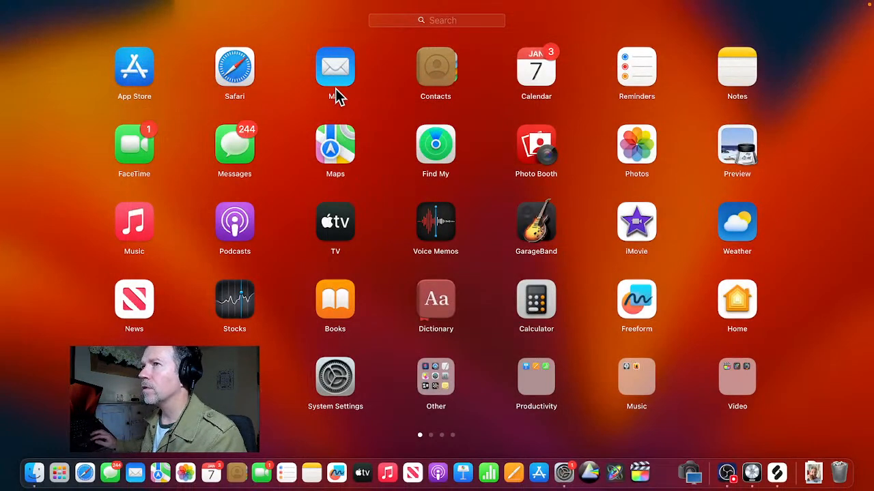
pyautogui.click(249, 76)
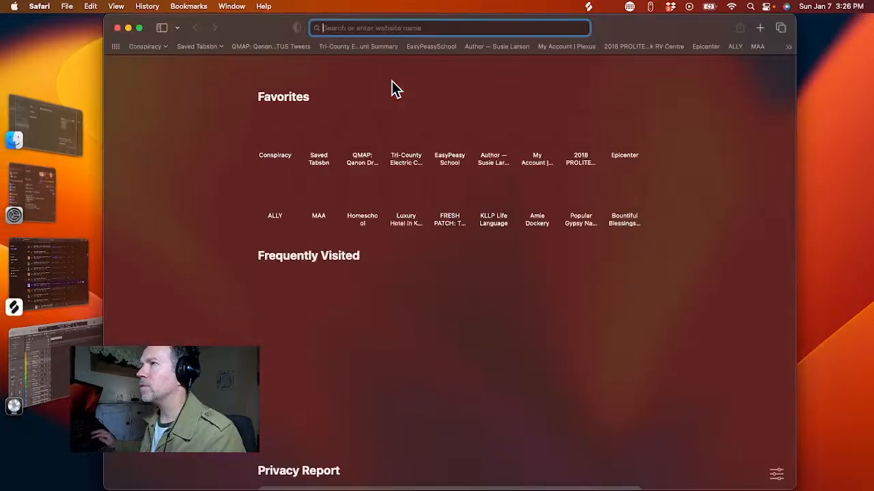
pyautogui.write('chat.openai.com')
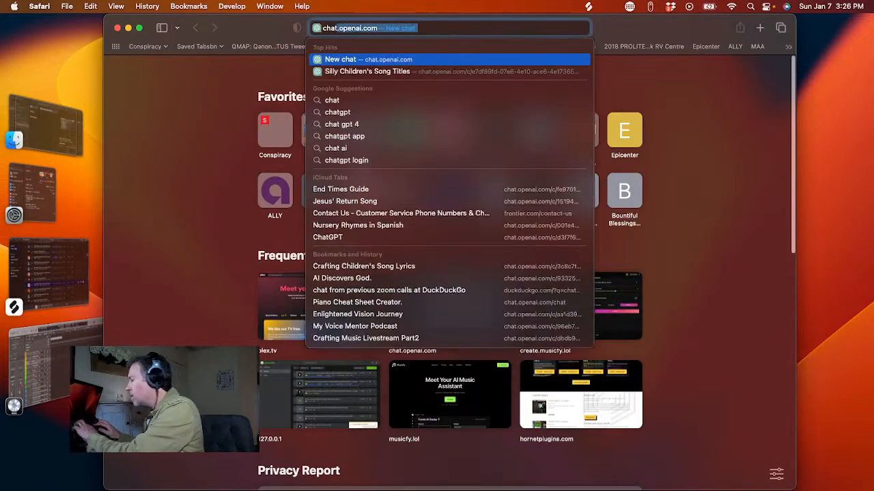
pyautogui.press('Return')
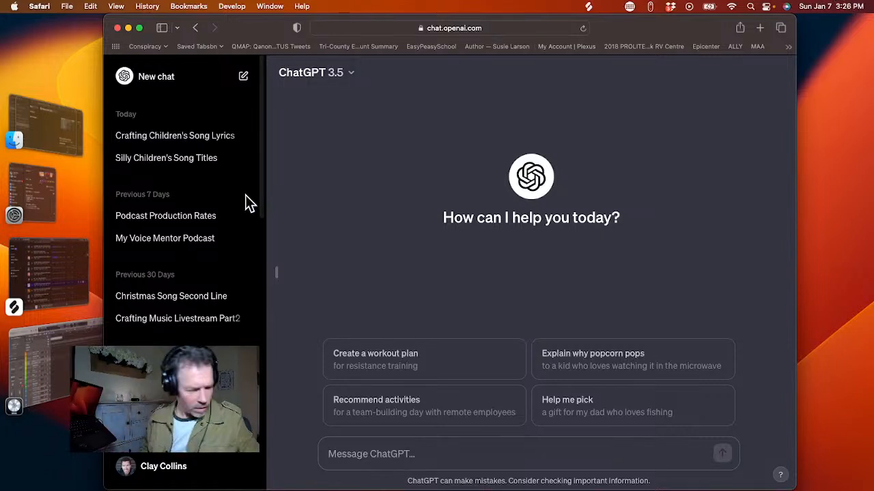
# - Switch to Messages and start writing a reply in the selected conversation
pyautogui.press('super+Tab')
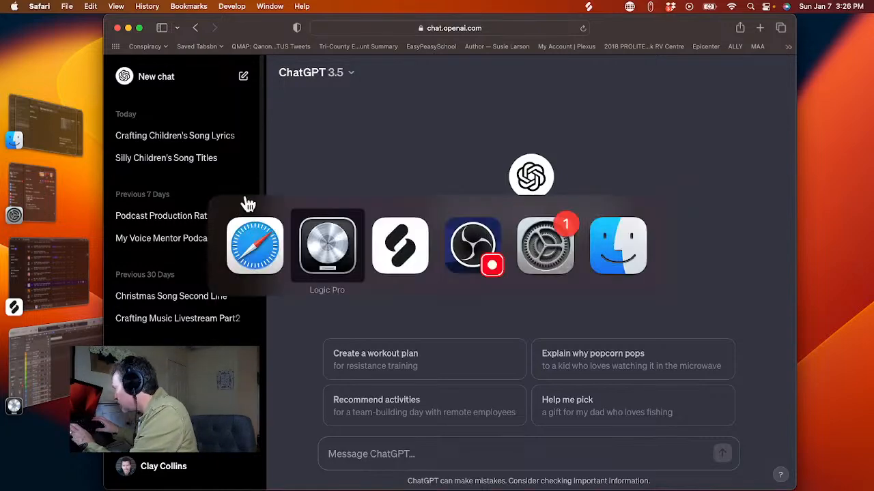
pyautogui.press('super+shift+Tab')
pyautogui.press('F4')
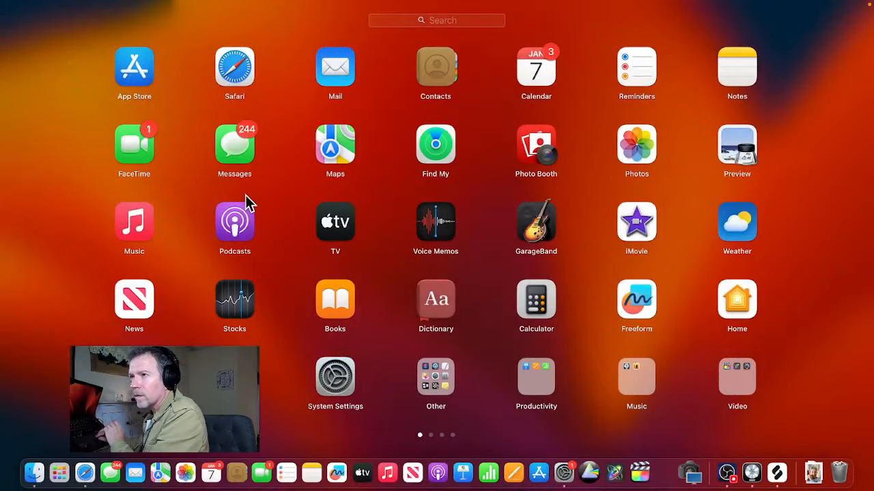
pyautogui.click(243, 141)
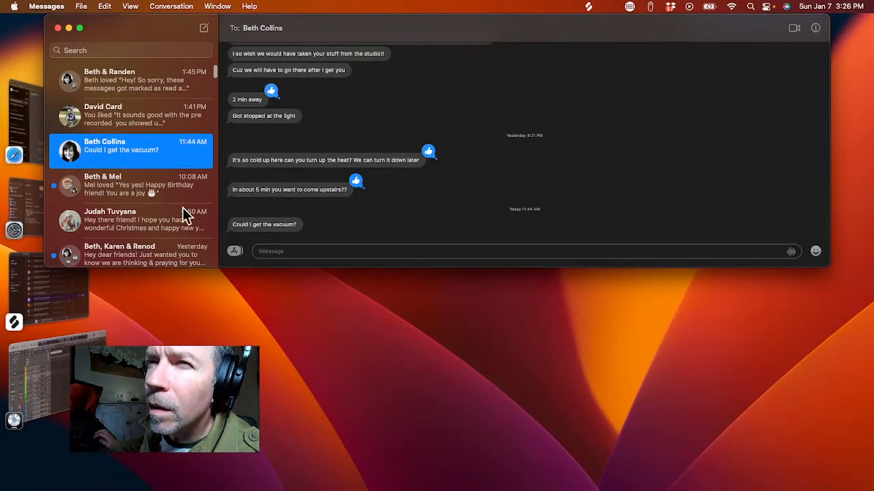
pyautogui.click(277, 251)
pyautogui.write('I')
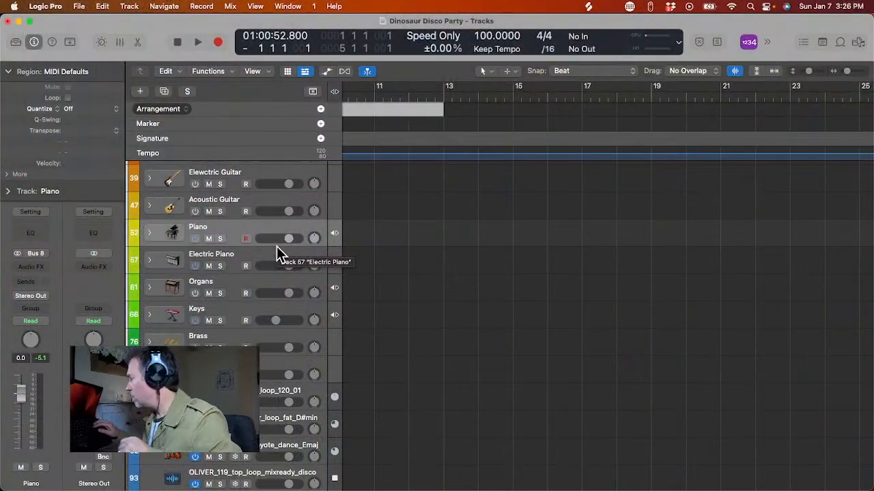
# - Return to ChatGPT in Safari and look through the Crafting Children's Song Lyrics chat for the song's lyrics
pyautogui.press('super+Tab')
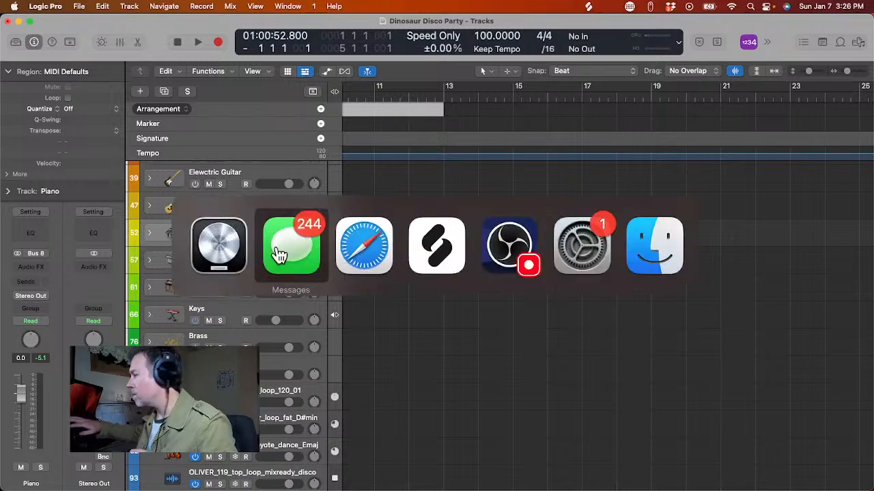
pyautogui.press('super+Tab')
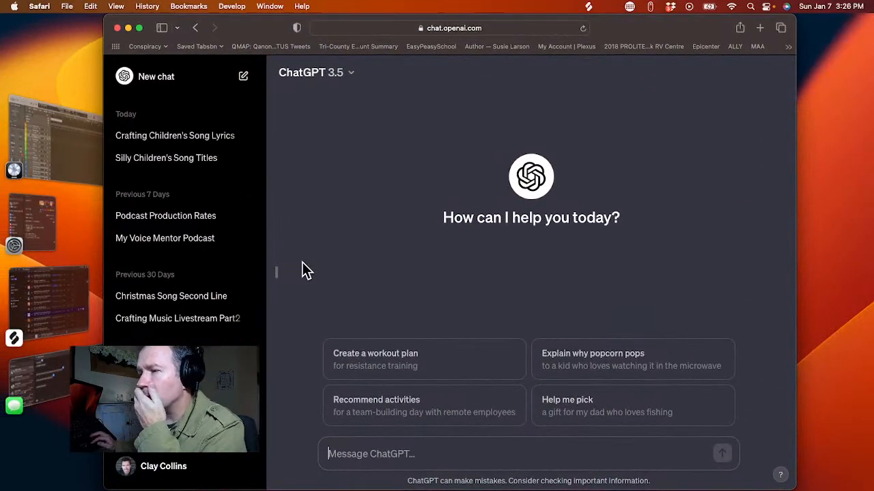
pyautogui.click(195, 142)
pyautogui.scroll(15, 429, 222)
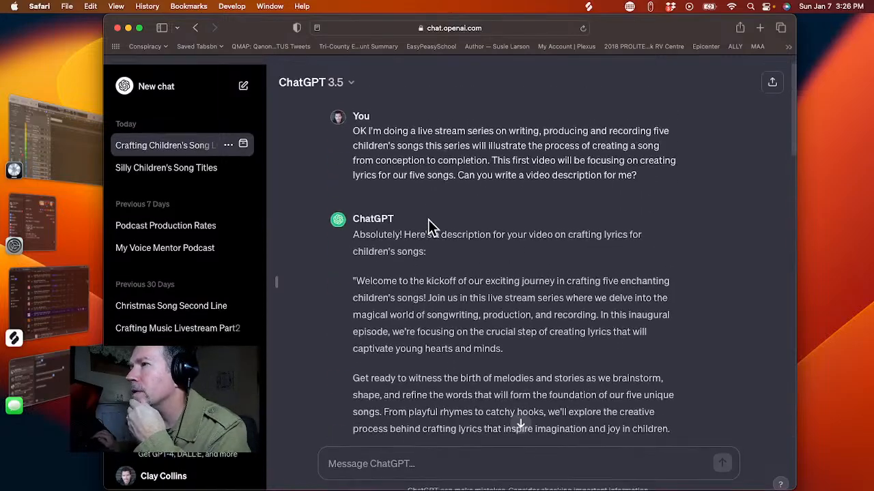
pyautogui.scroll(-15, 429, 219)
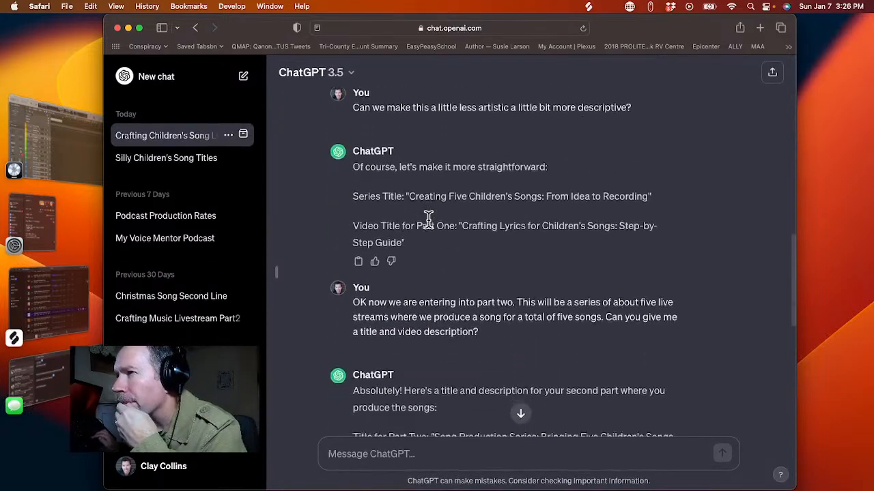
pyautogui.scroll(-2, 429, 222)
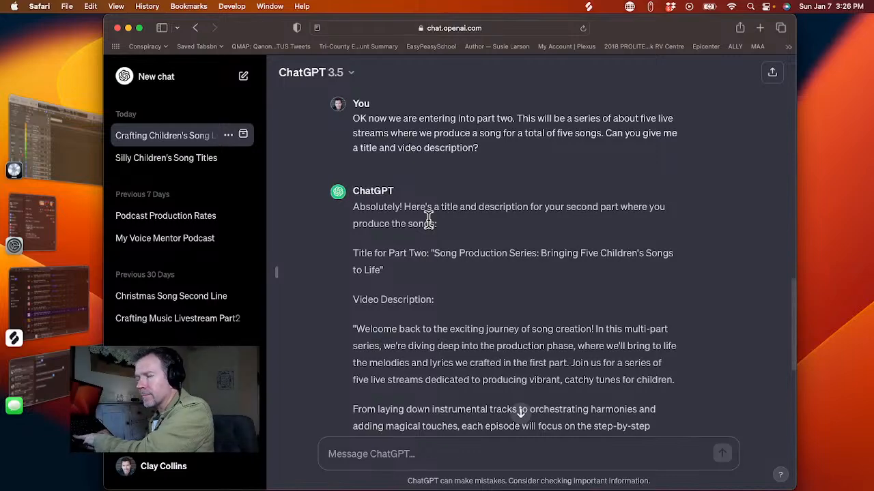
pyautogui.scroll(-8, 428, 218)
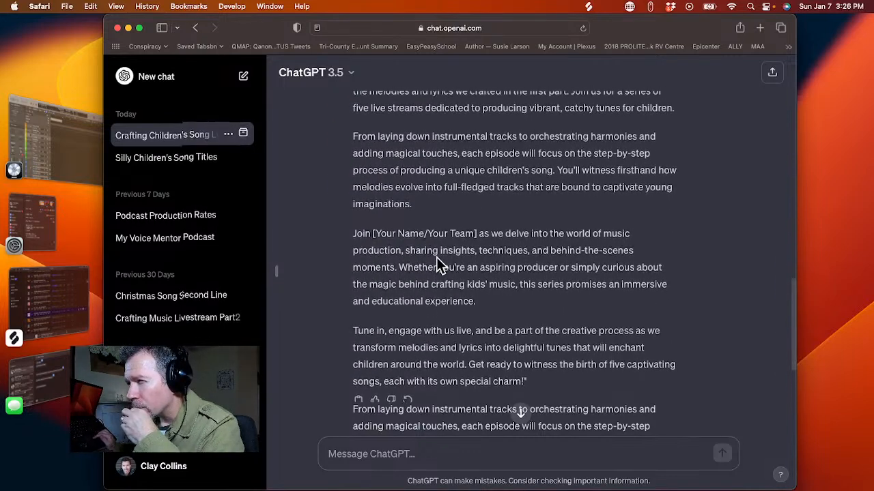
pyautogui.scroll(8, 436, 259)
pyautogui.scroll(5, 436, 258)
# - Open the Silly Children's Song Titles chat and examine the section order of the Dinosaur Disco Party lyrics
pyautogui.click(141, 157)
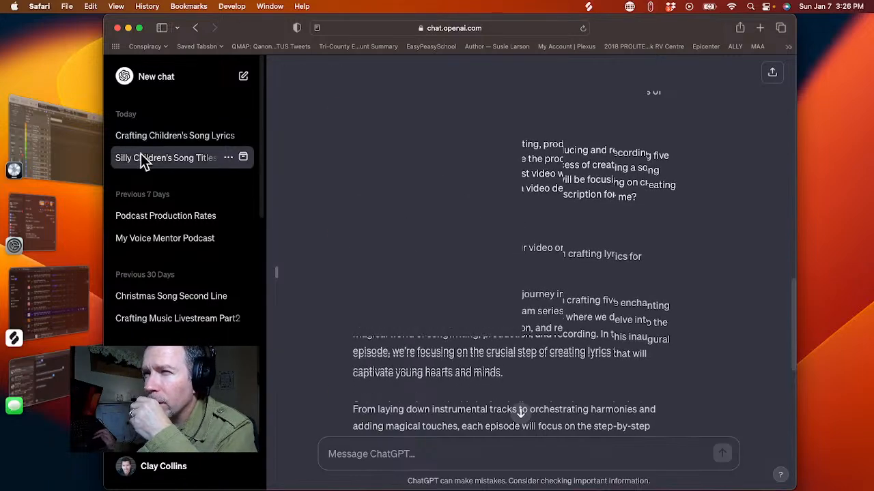
pyautogui.scroll(20, 396, 202)
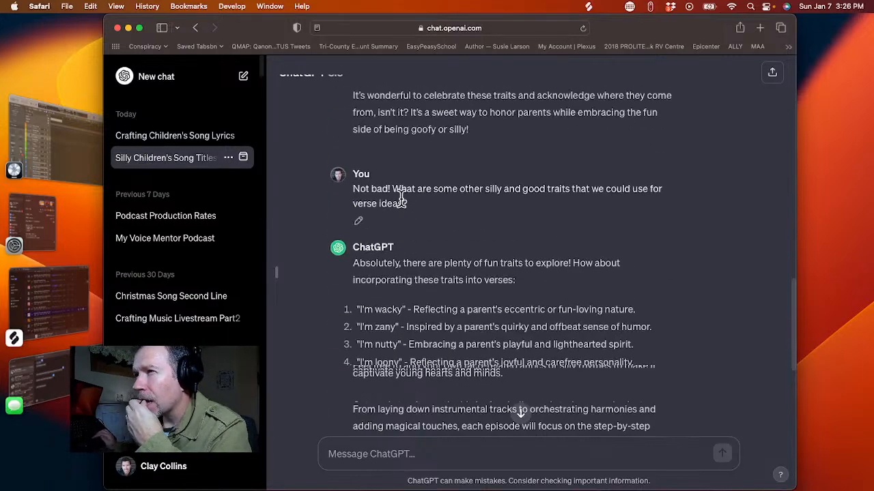
pyautogui.scroll(4, 403, 205)
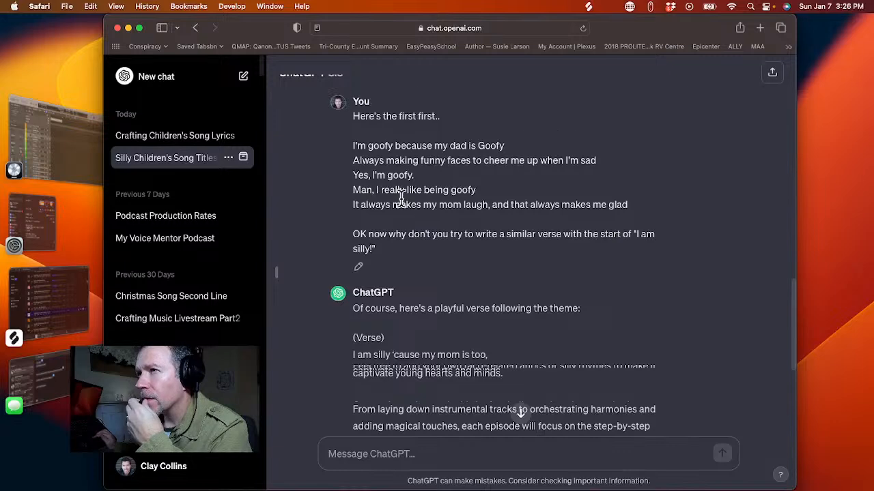
pyautogui.scroll(15, 401, 198)
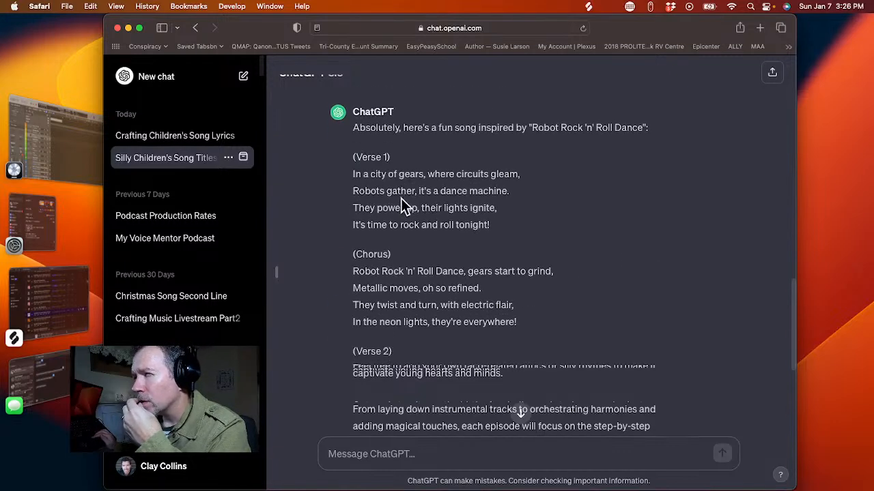
pyautogui.scroll(10, 400, 197)
pyautogui.scroll(10, 401, 198)
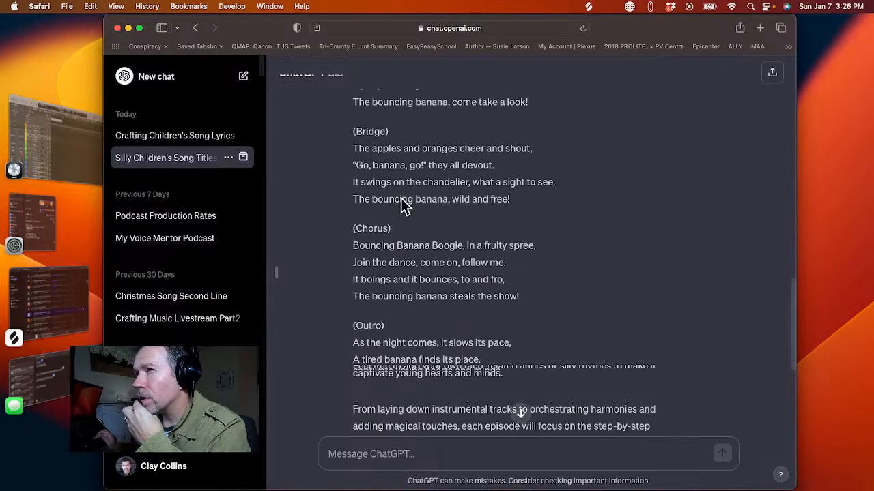
pyautogui.scroll(10, 400, 198)
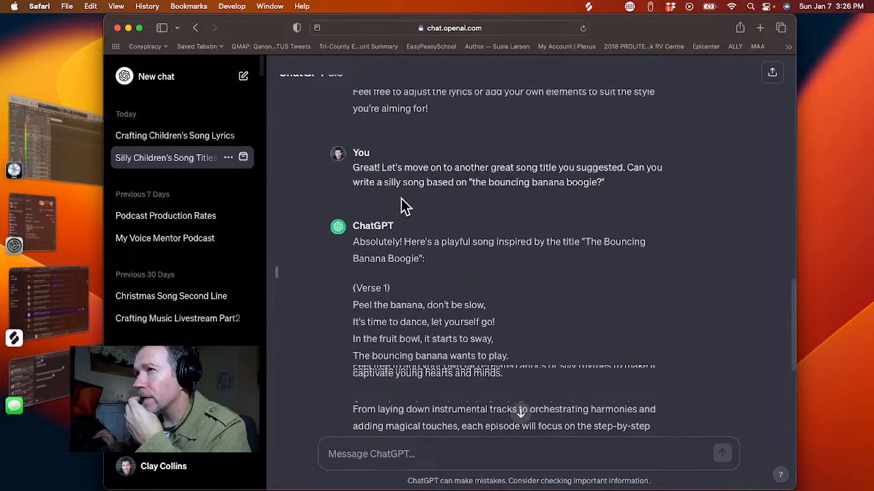
pyautogui.scroll(10, 401, 201)
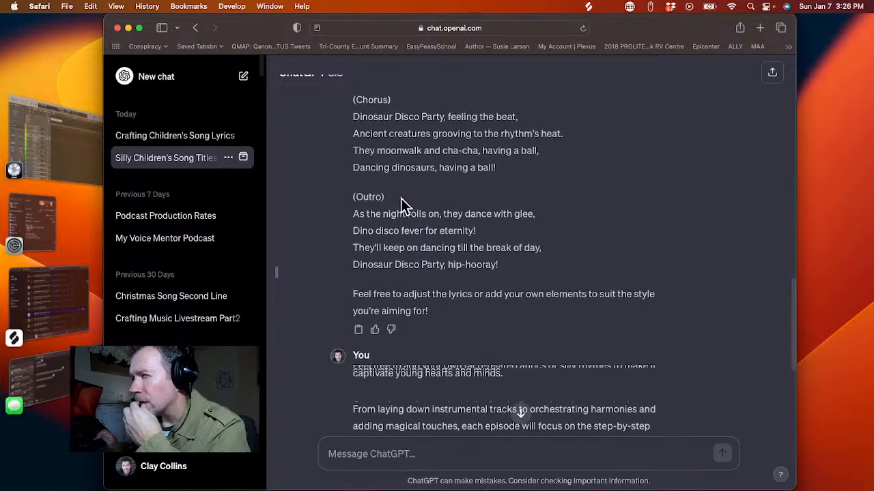
pyautogui.scroll(10, 401, 198)
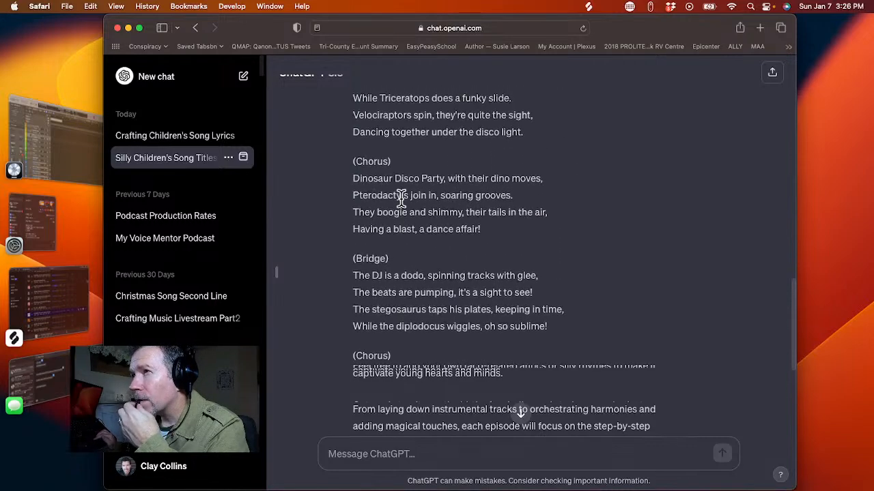
pyautogui.scroll(-2, 402, 199)
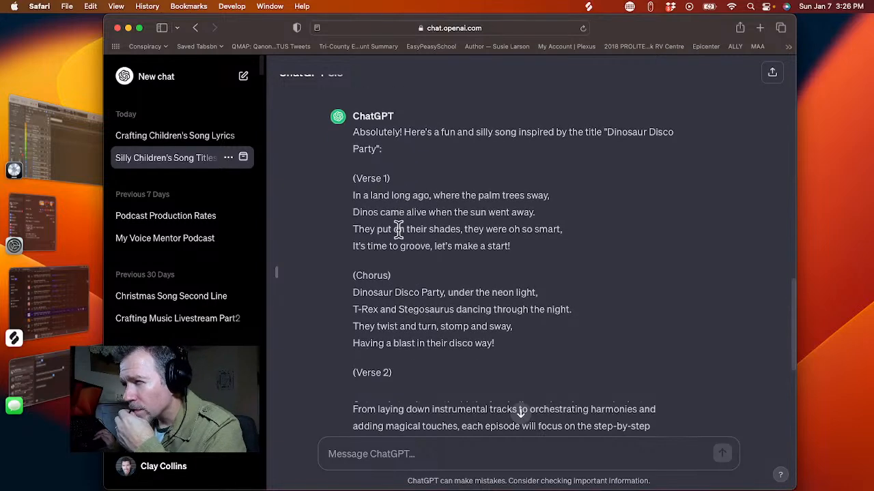
pyautogui.scroll(-2, 398, 266)
pyautogui.scroll(-10, 398, 266)
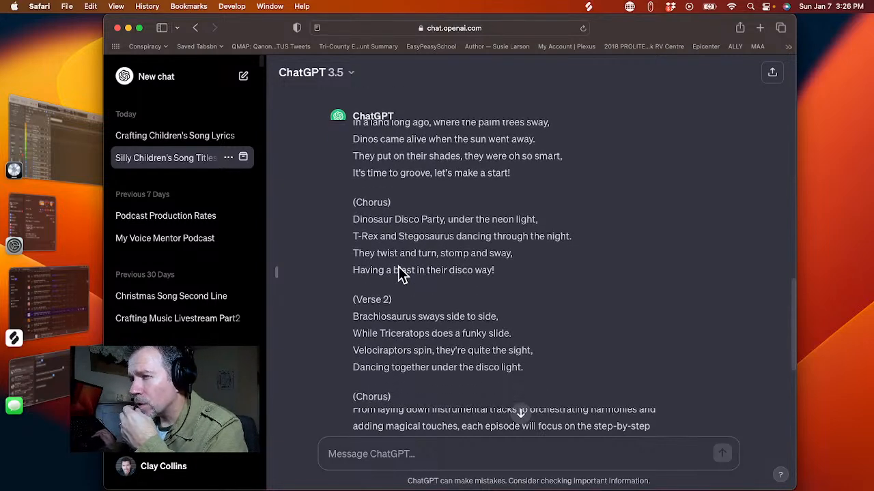
pyautogui.scroll(-10, 398, 270)
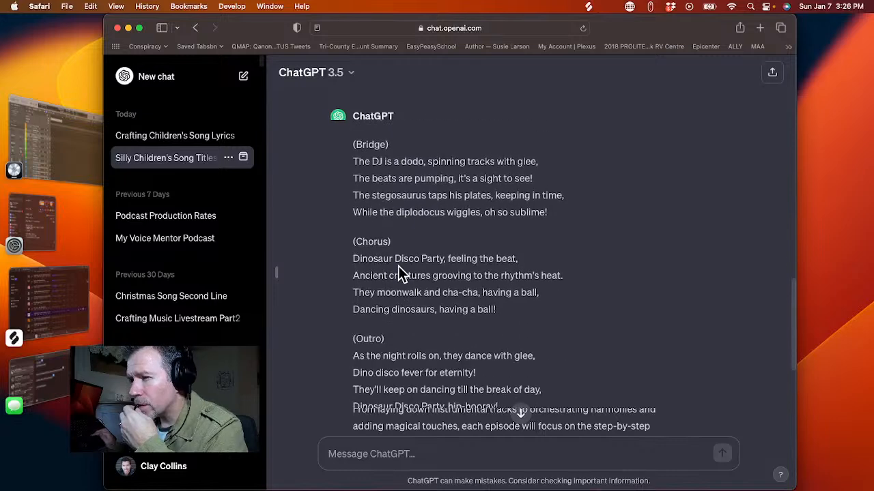
pyautogui.scroll(-1, 400, 273)
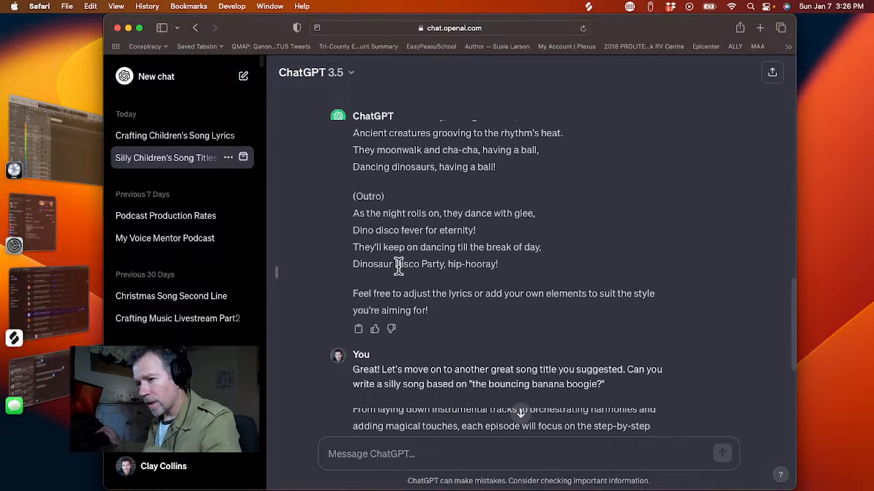
# - Switch back to Logic Pro and add a Chorus arrangement marker from bar 13 to bar 21
pyautogui.press('super+Tab')
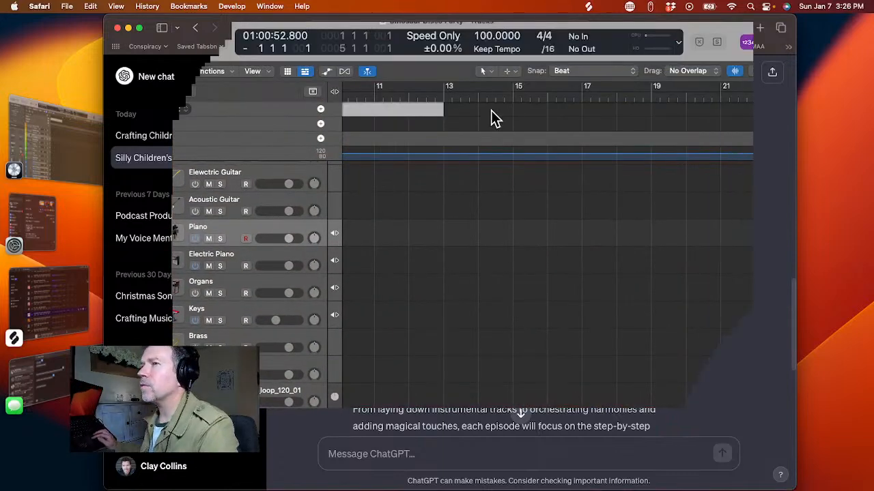
pyautogui.hscroll(-2, 485, 113)
pyautogui.hscroll(4, 484, 112)
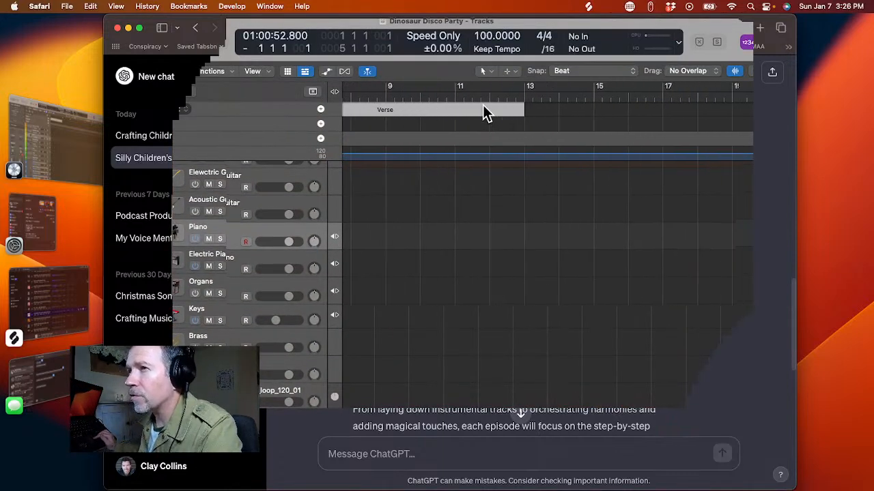
pyautogui.hscroll(-2, 325, 116)
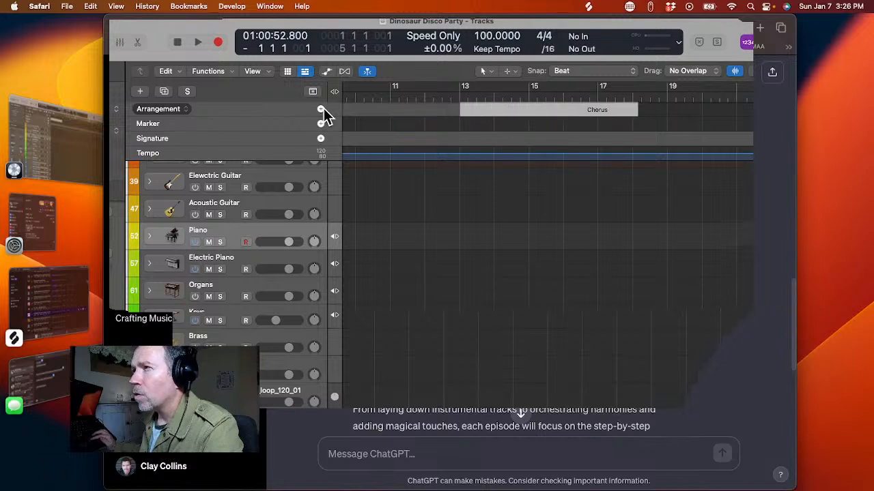
pyautogui.hscroll(6, 527, 137)
pyautogui.hscroll(2, 527, 128)
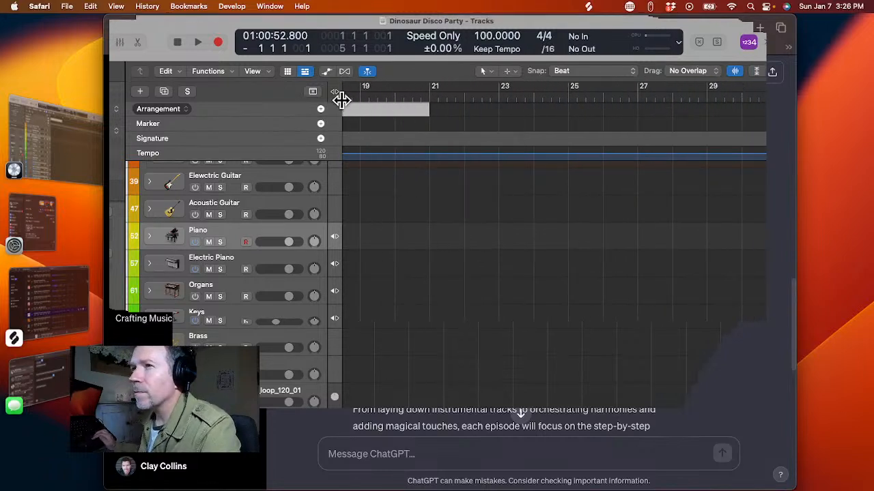
# - Add an arrangement marker from bar 21 to bar 29 and set it to Verse
pyautogui.click(320, 110)
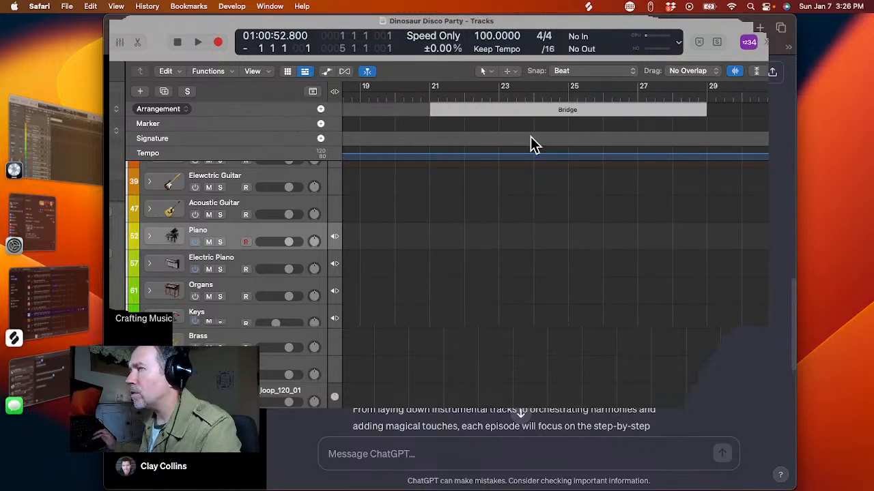
pyautogui.click(539, 114)
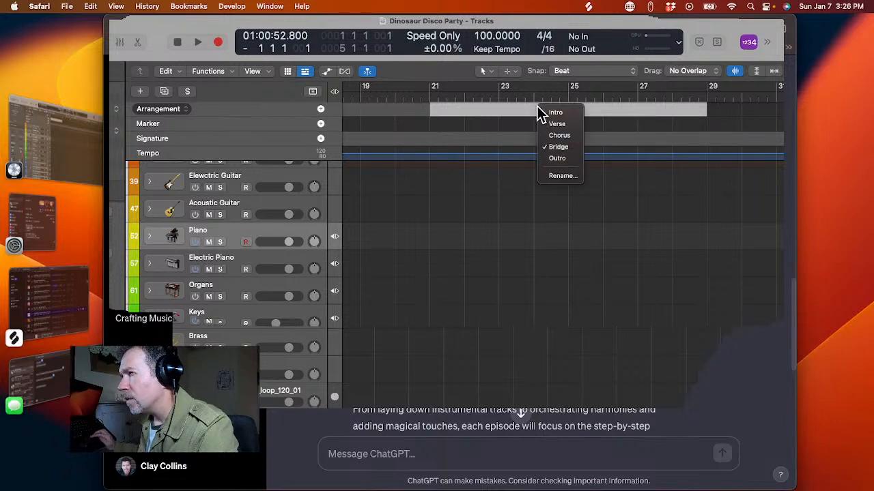
pyautogui.click(565, 124)
# - Add a Chorus arrangement marker from bar 29 to bar 37, followed by a Bridge marker ending at bar 45
pyautogui.hscroll(8, 563, 128)
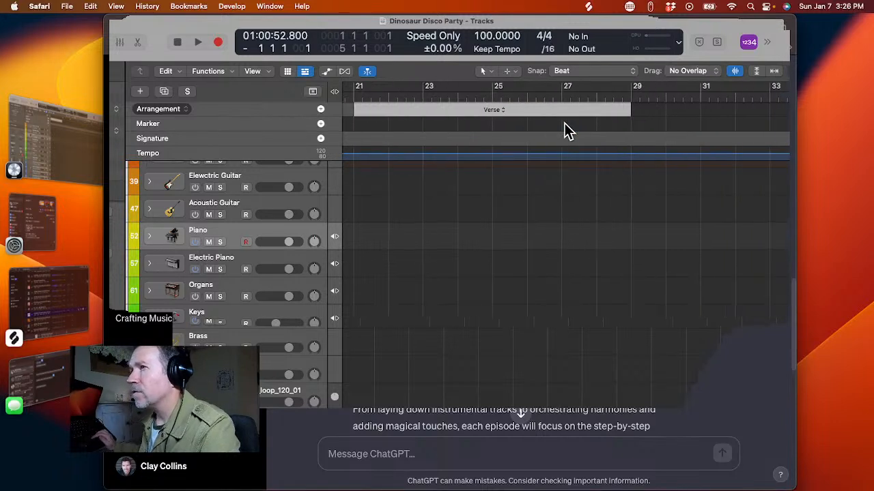
pyautogui.click(320, 110)
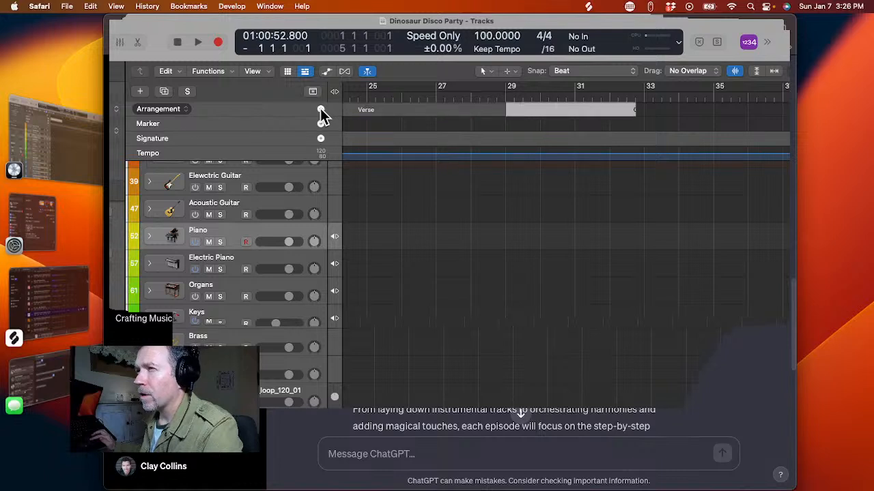
pyautogui.hscroll(10, 575, 129)
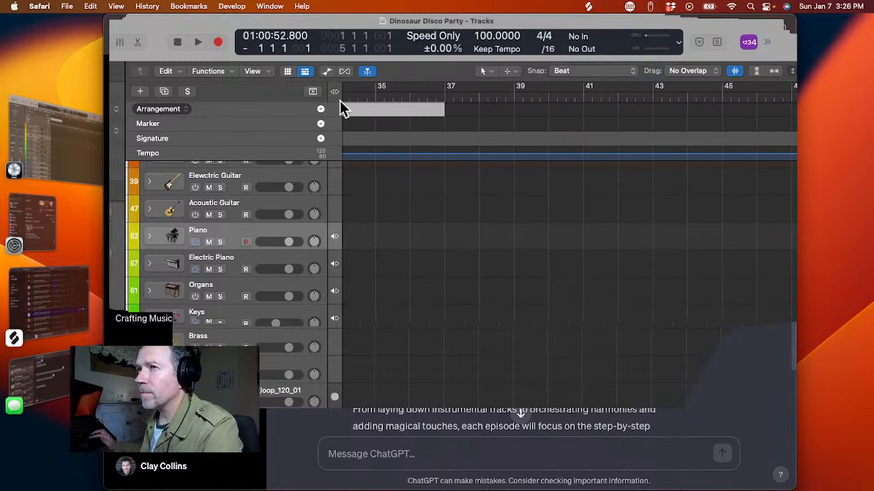
pyautogui.click(320, 110)
# - Add an arrangement marker from bar 45 to bar 53 after the Bridge and set it to Chorus
pyautogui.hscroll(8, 586, 134)
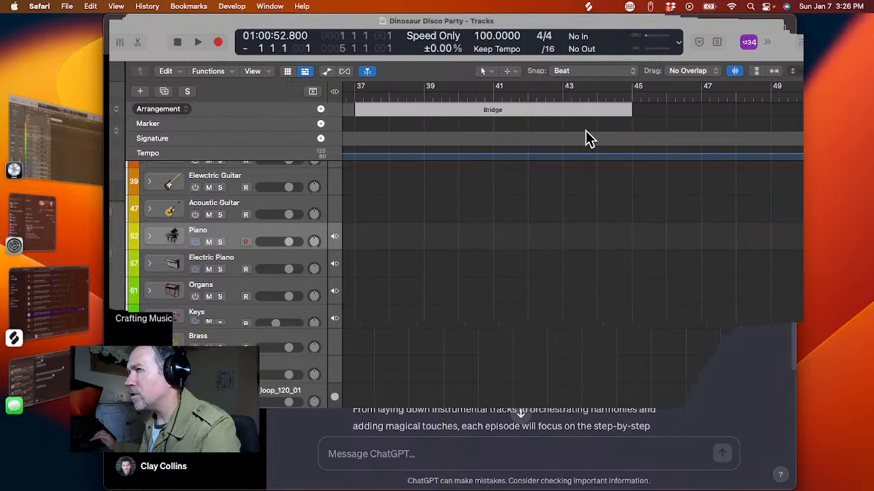
pyautogui.click(320, 110)
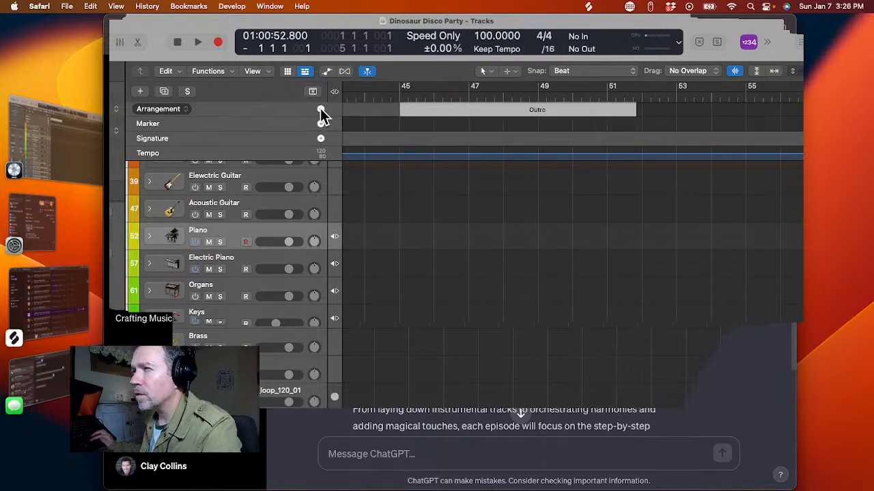
pyautogui.click(510, 109)
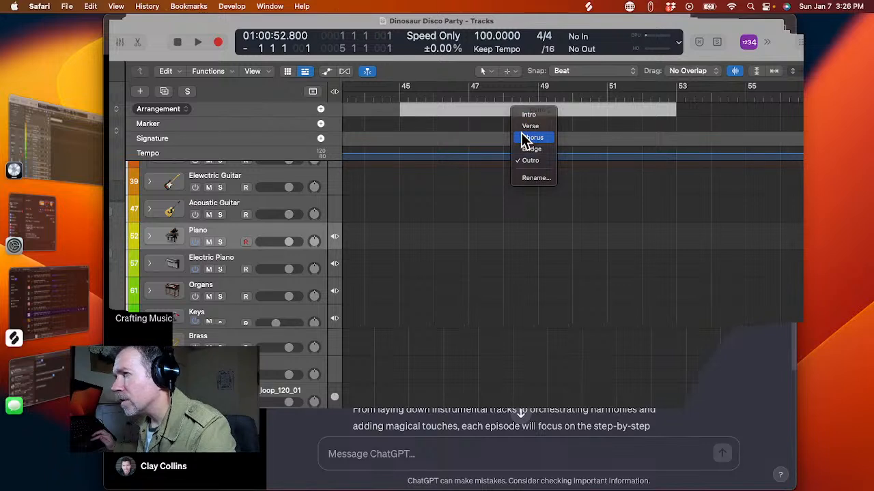
pyautogui.click(521, 135)
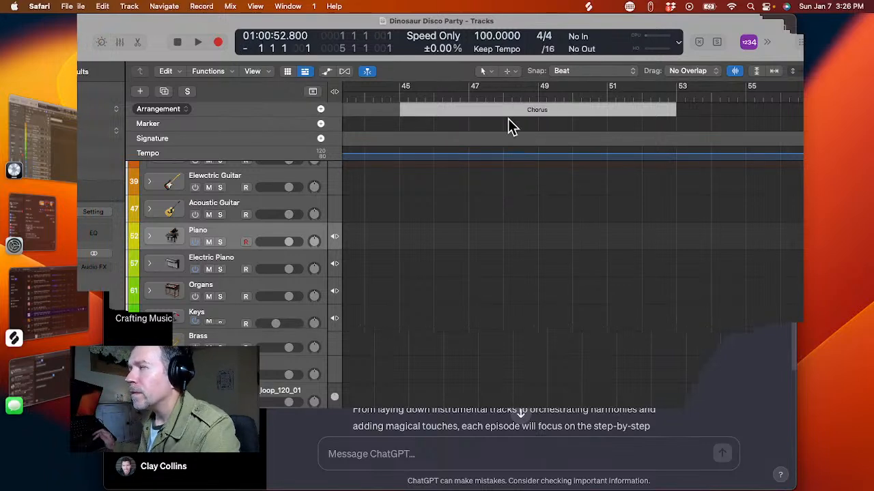
# - Add a final arrangement marker from bar 53 to bar 61 and set it to Outro
pyautogui.hscroll(4, 596, 118)
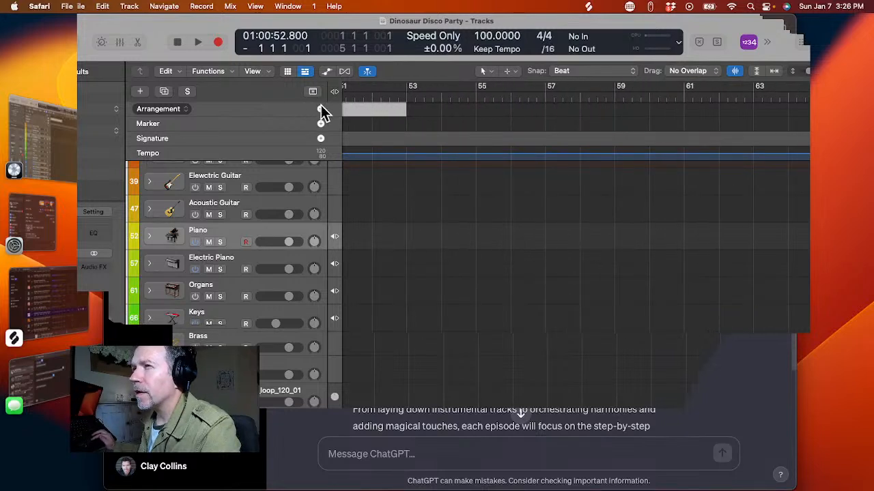
pyautogui.click(321, 111)
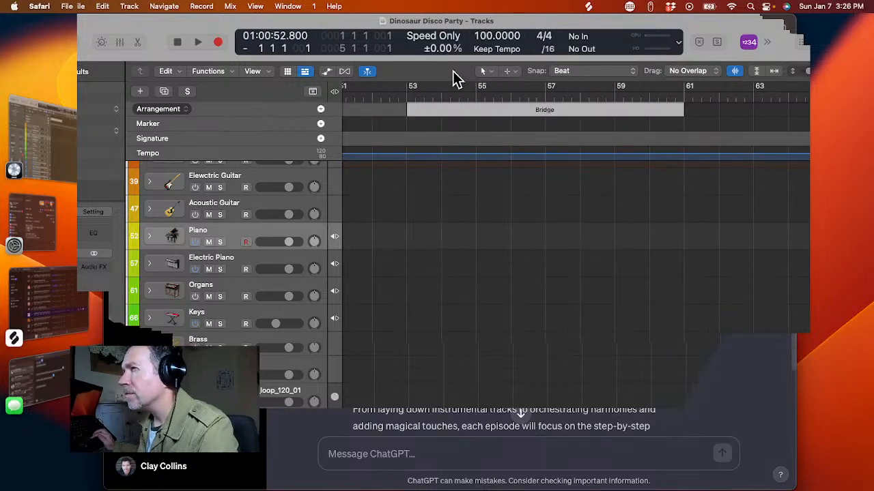
pyautogui.click(506, 112)
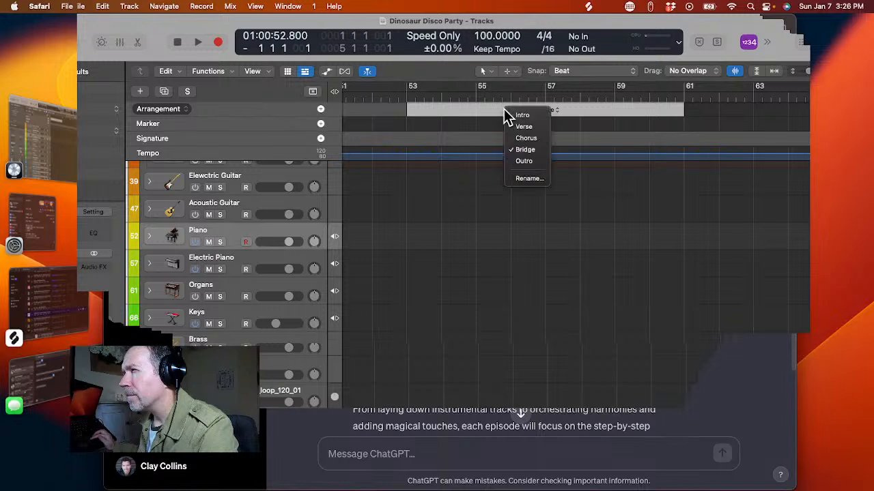
pyautogui.click(524, 161)
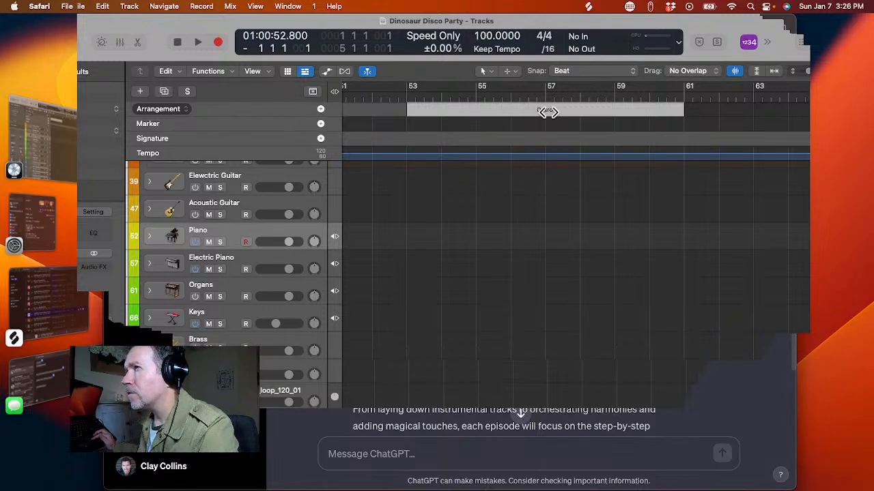
# - Place the playhead at bar 61 and move the end-of-project marker back to the end of the Outro
pyautogui.hscroll(3, 544, 102)
pyautogui.click(621, 96)
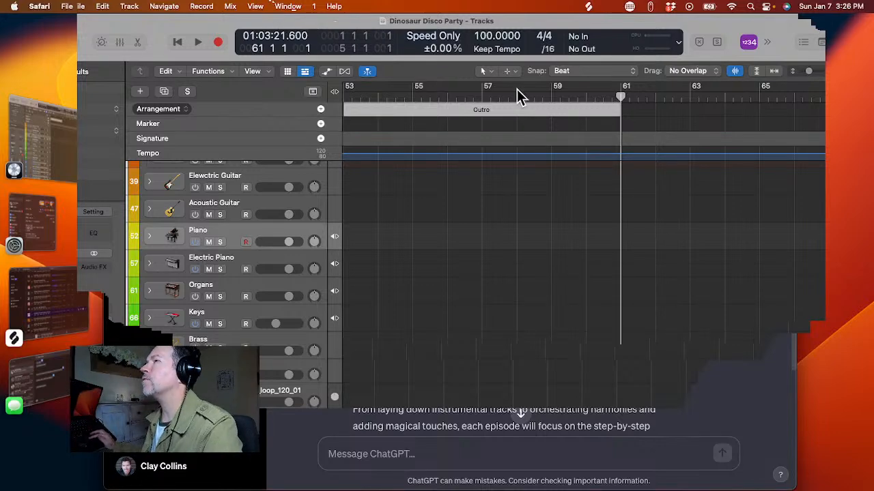
pyautogui.scroll(-8, 526, 152)
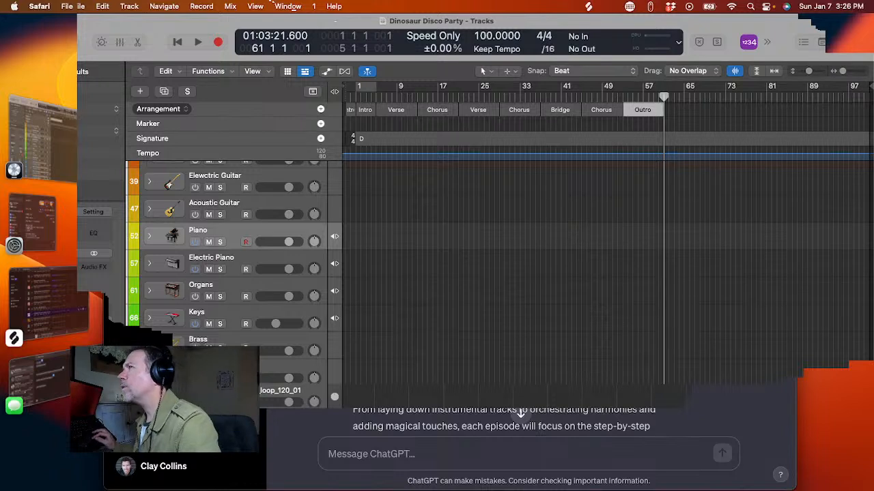
pyautogui.moveTo(866, 95)
pyautogui.mouseDown()
pyautogui.moveTo(771, 89)
pyautogui.moveTo(667, 122)
pyautogui.mouseUp()
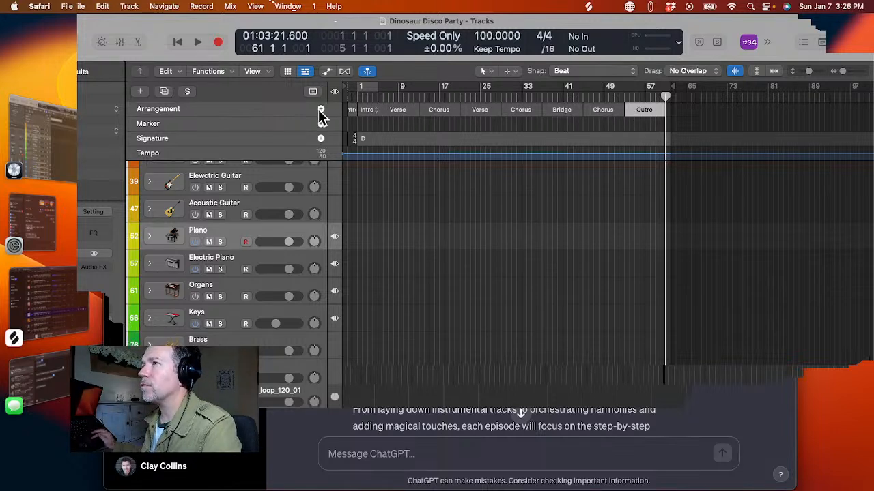
# - Return the playhead to the start of the project, at the first Intro section
pyautogui.scroll(10, 412, 141)
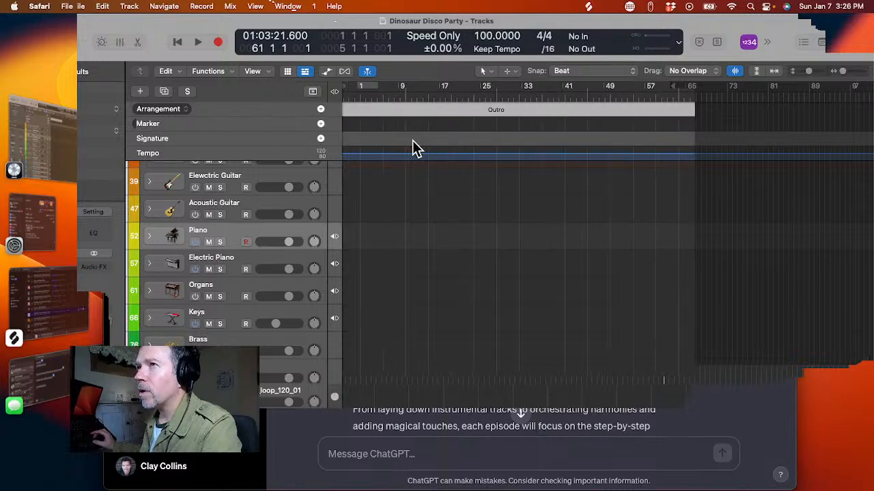
pyautogui.hscroll(-10, 412, 141)
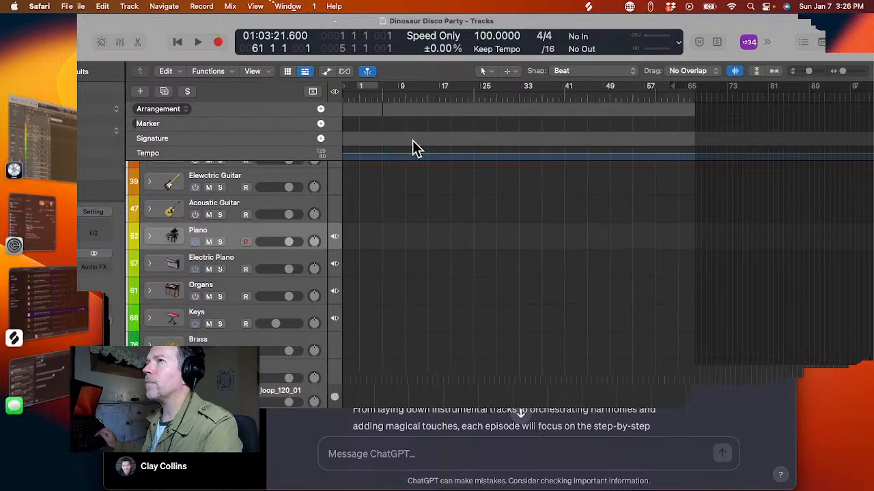
pyautogui.scroll(5, 413, 150)
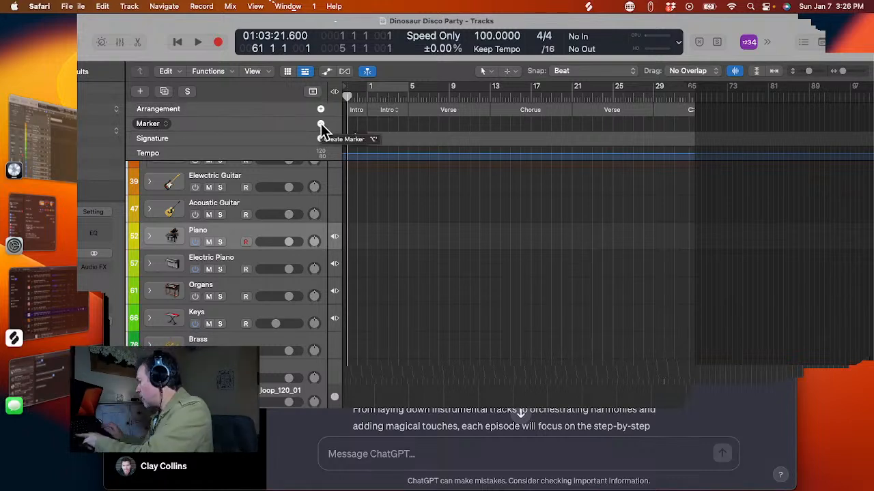
# - Create a marker at the project start, above the first Intro section, and name it Count In
pyautogui.click(321, 124)
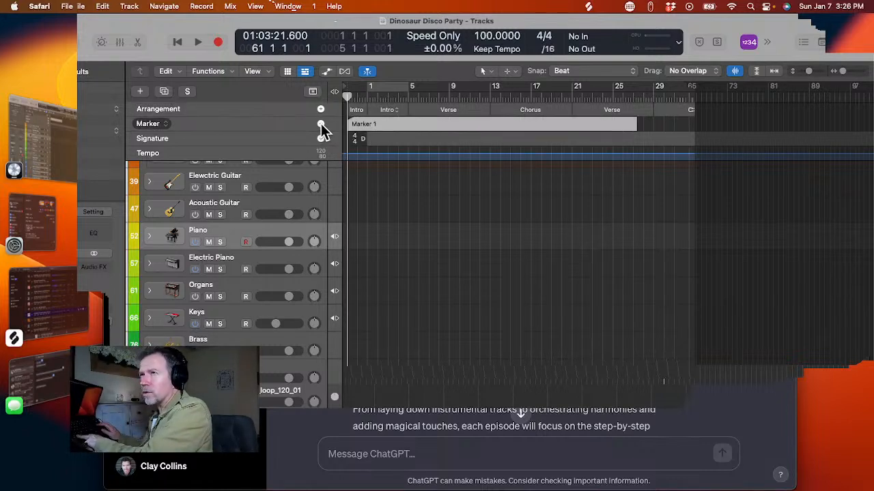
pyautogui.doubleClick(358, 124)
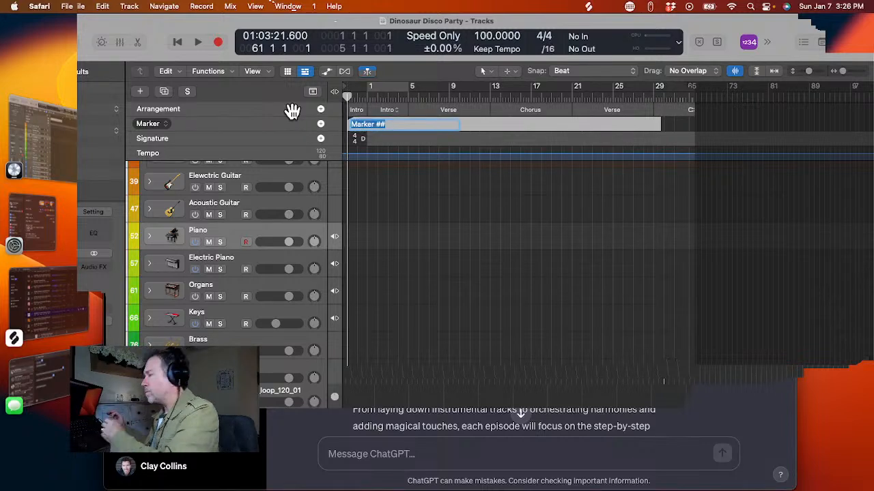
pyautogui.write('Count In')
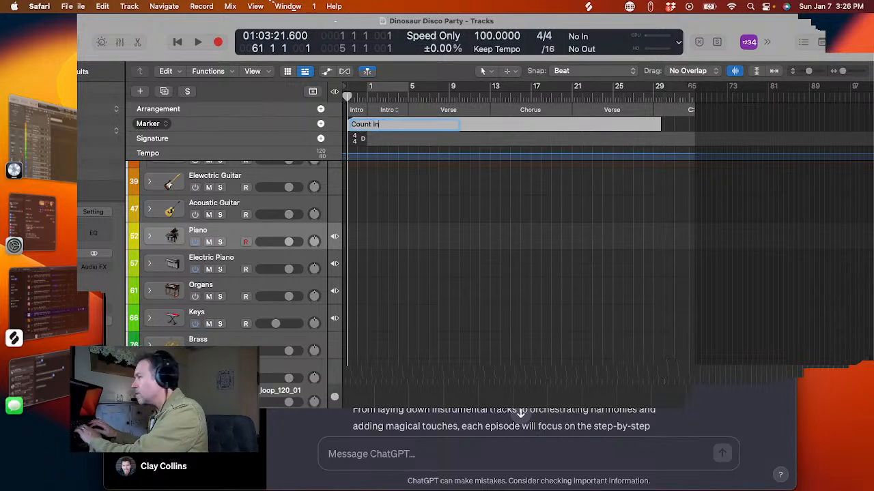
pyautogui.press('Return')
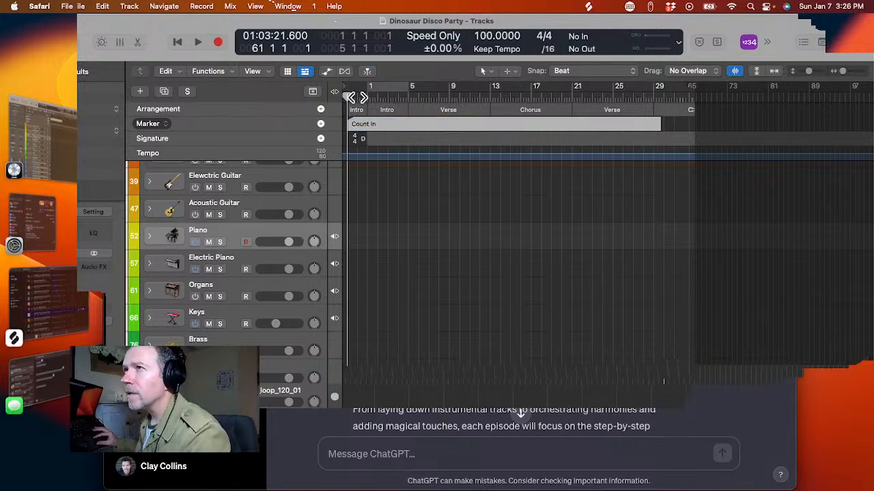
# - Move the playhead to bar 1 and create a new marker there
pyautogui.moveTo(364, 99); pyautogui.dragTo(369, 101)
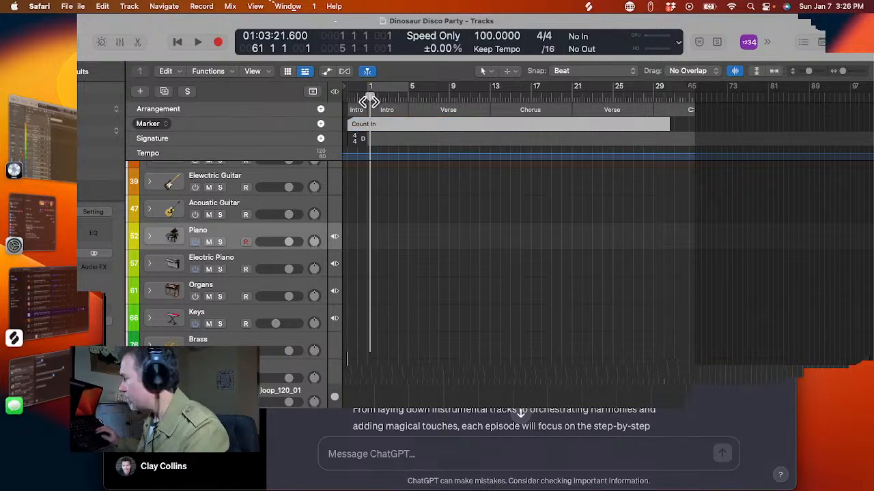
pyautogui.hotkey('alt', "'")
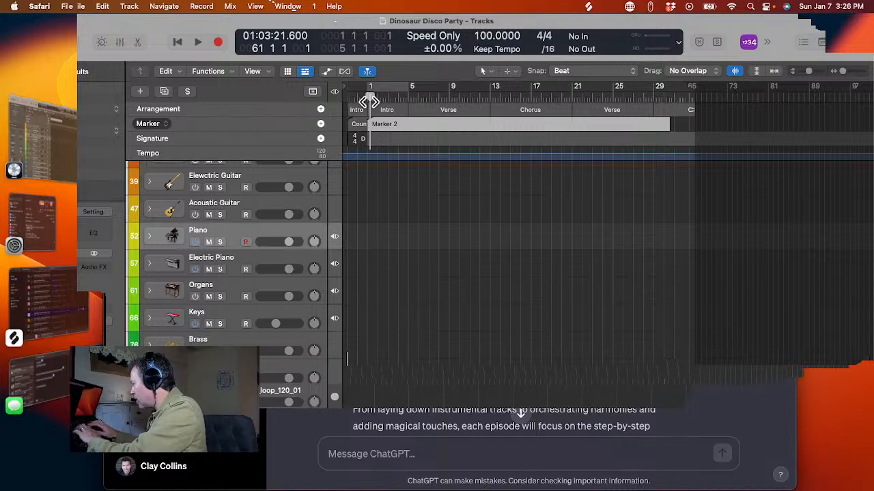
pyautogui.press('n')
pyautogui.press('t')
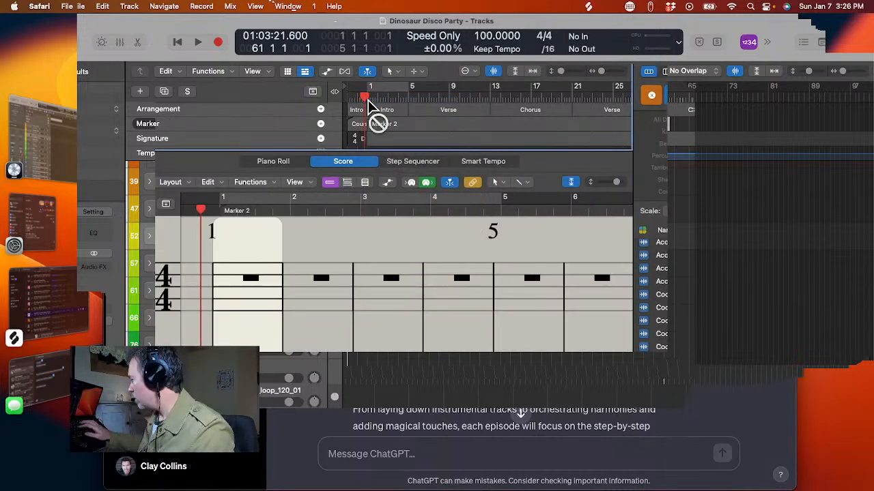
pyautogui.press('n')
pyautogui.press('space')
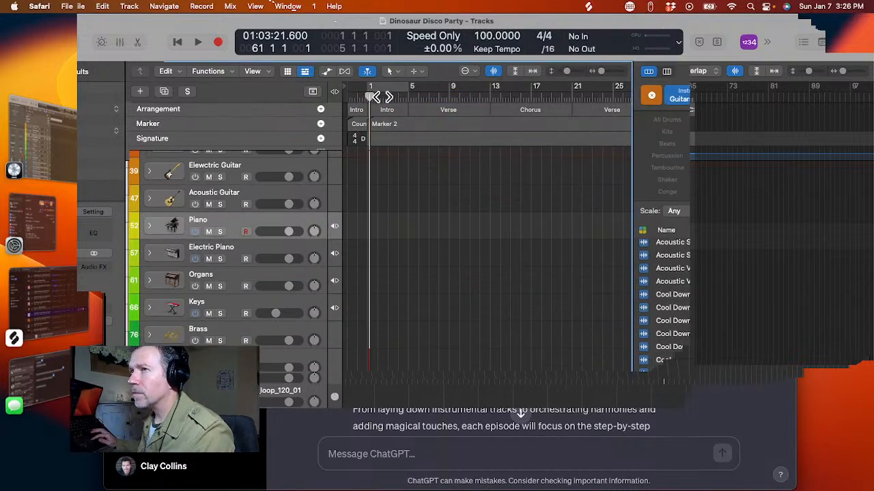
# - Rename the marker at bar 1 to Intro
pyautogui.scroll(5, 382, 96)
pyautogui.hscroll(-2, 379, 110)
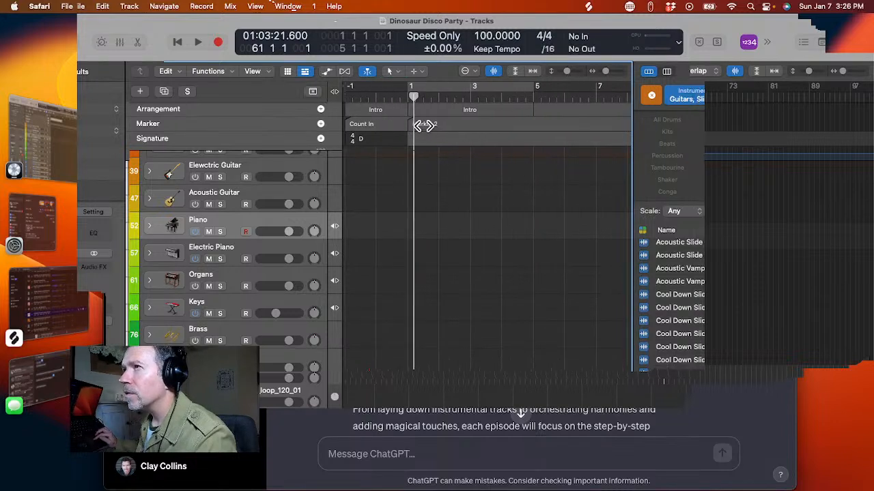
pyautogui.doubleClick(420, 125)
pyautogui.write('Intro')
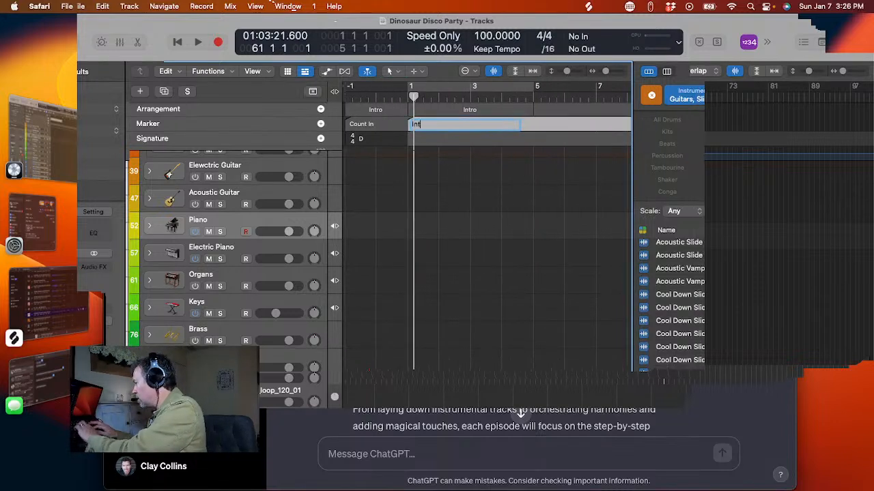
pyautogui.press('Return')
# - Move the playhead to bar 5 and create a marker at the start of the first Verse section
pyautogui.scroll(-5, 371, 95)
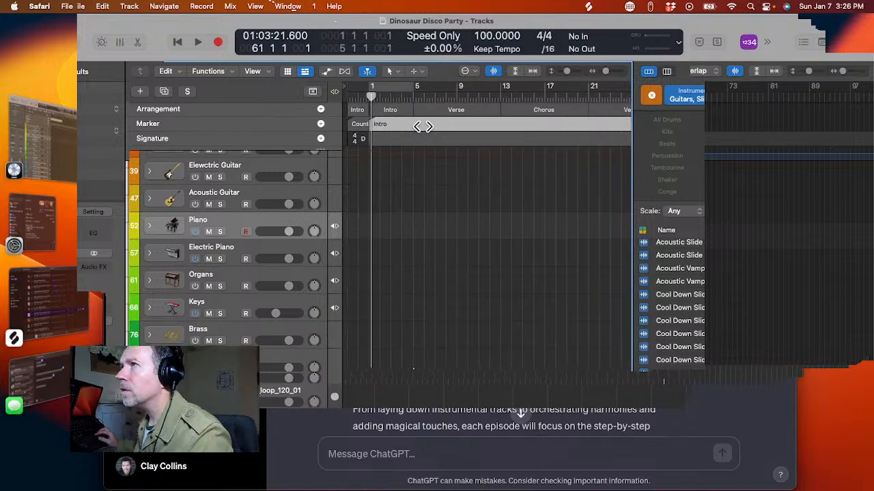
pyautogui.moveTo(406, 98); pyautogui.dragTo(412, 102)
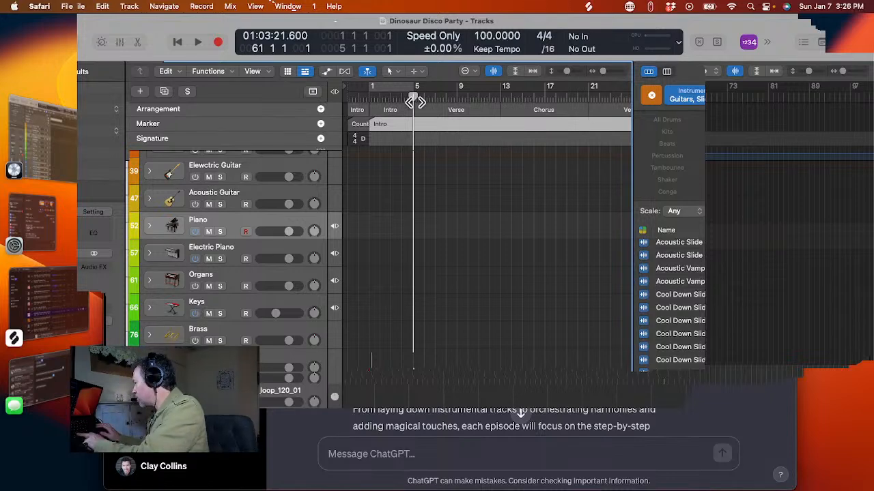
pyautogui.hotkey('alt', "'")
pyautogui.press('e')
pyautogui.press('r')
pyautogui.press('s')
pyautogui.press('e')
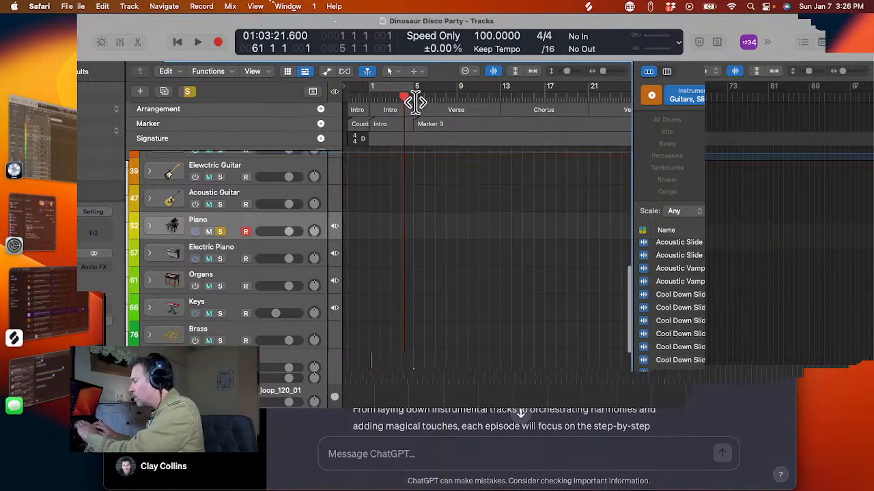
pyautogui.press('space')
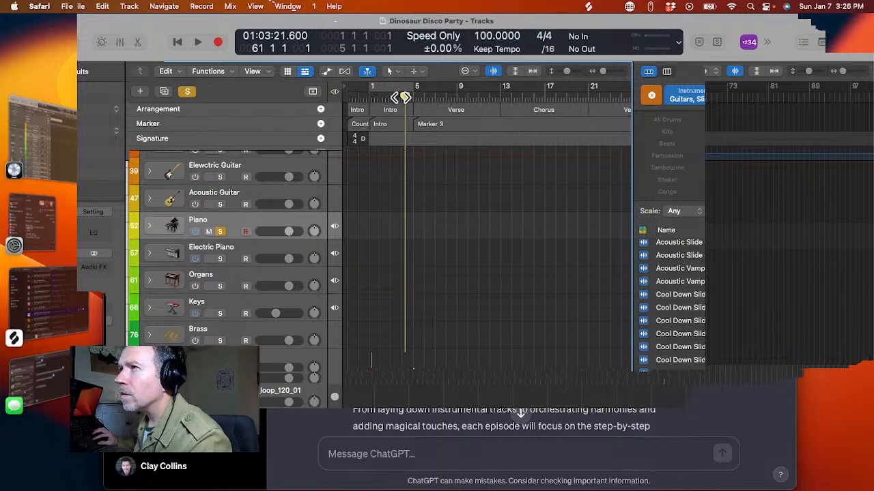
# - Rename the marker at bar 5 to Verse 1
pyautogui.click(432, 127)
pyautogui.doubleClick(433, 127)
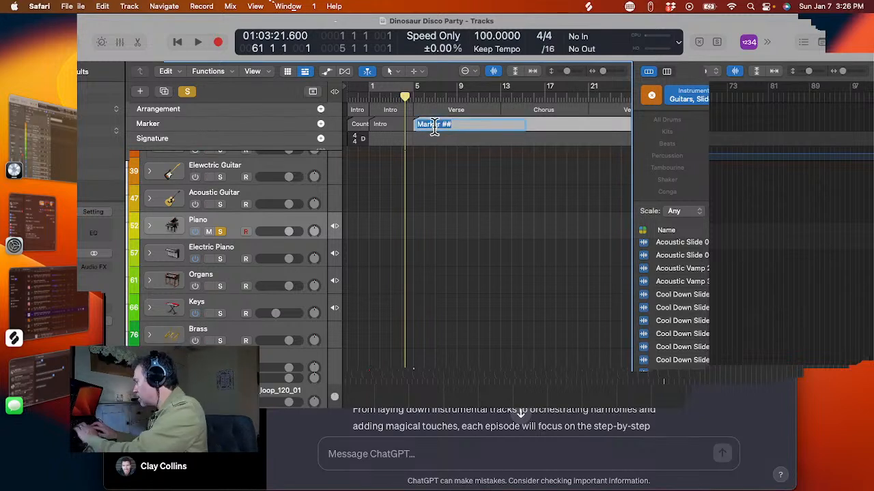
pyautogui.write('Verse')
pyautogui.press('Return')
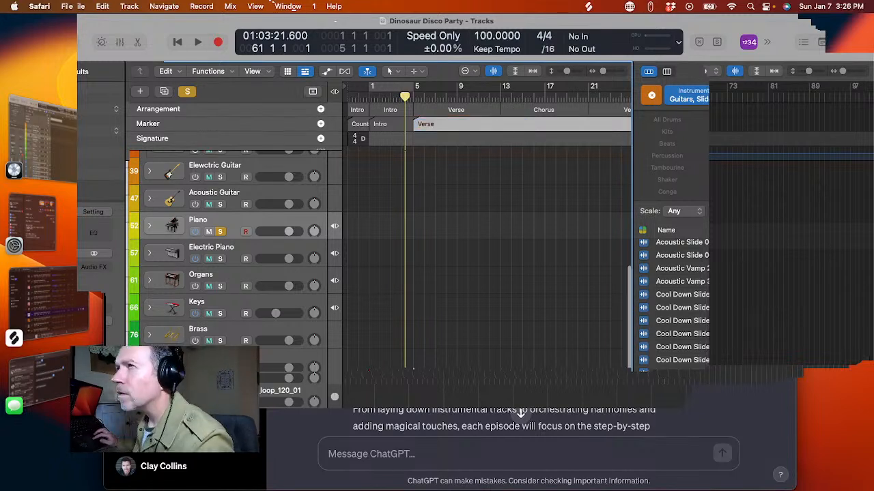
pyautogui.hscroll(3, 433, 127)
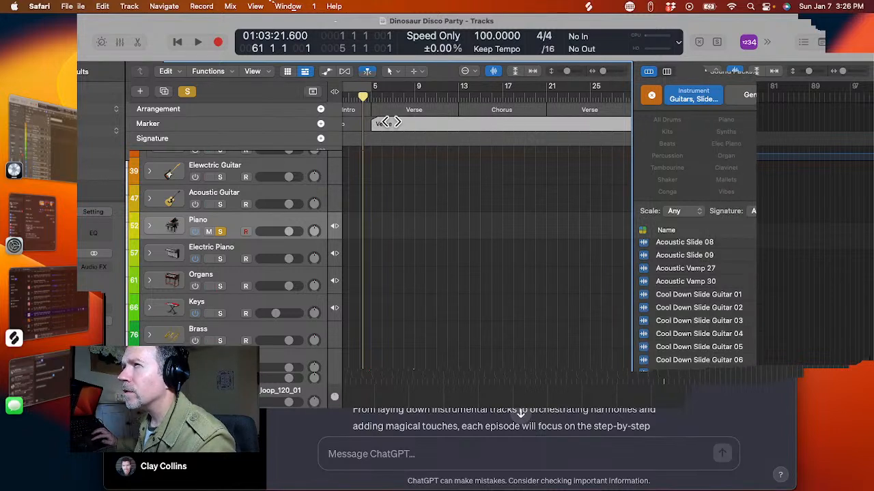
pyautogui.doubleClick(408, 129)
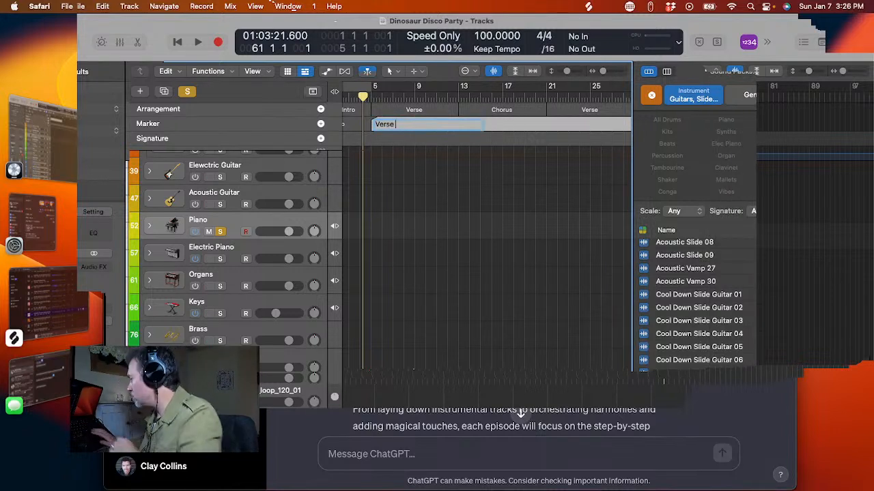
pyautogui.press('Return')
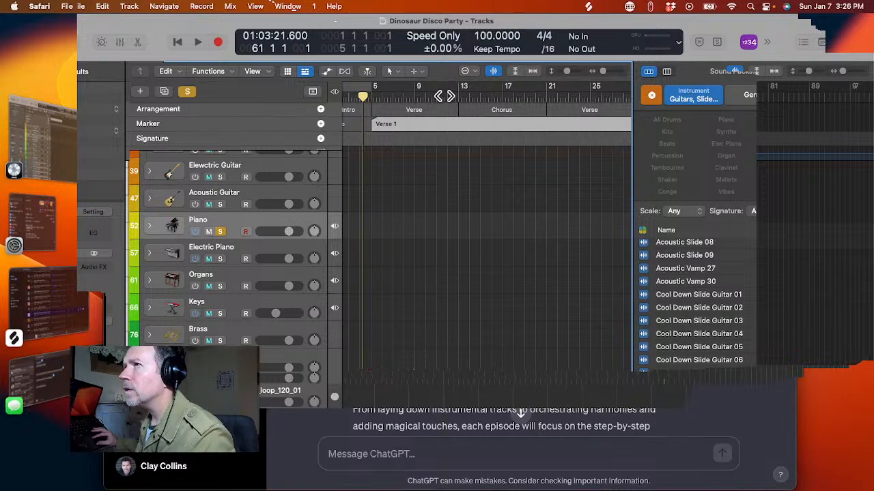
# - Create a marker at bar 13, where the first Chorus section starts, and name it Chorus
pyautogui.click(443, 94)
pyautogui.moveTo(444, 94); pyautogui.dragTo(458, 96)
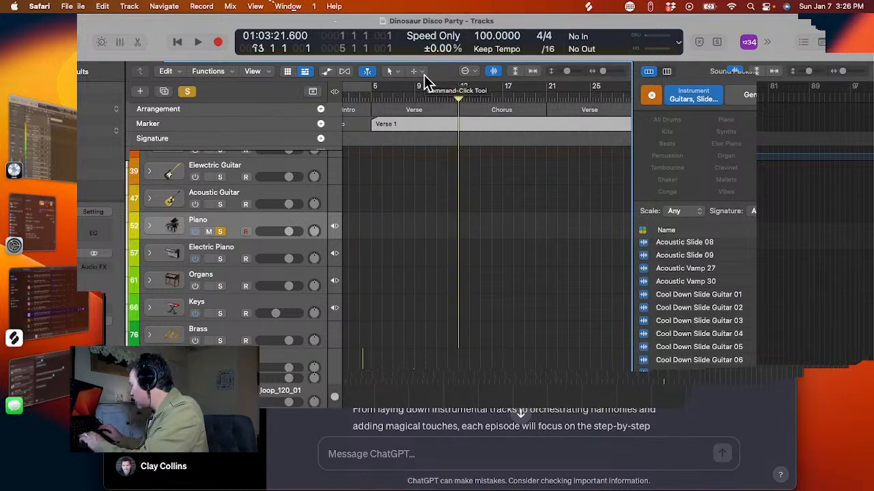
pyautogui.hotkey('alt', "'")
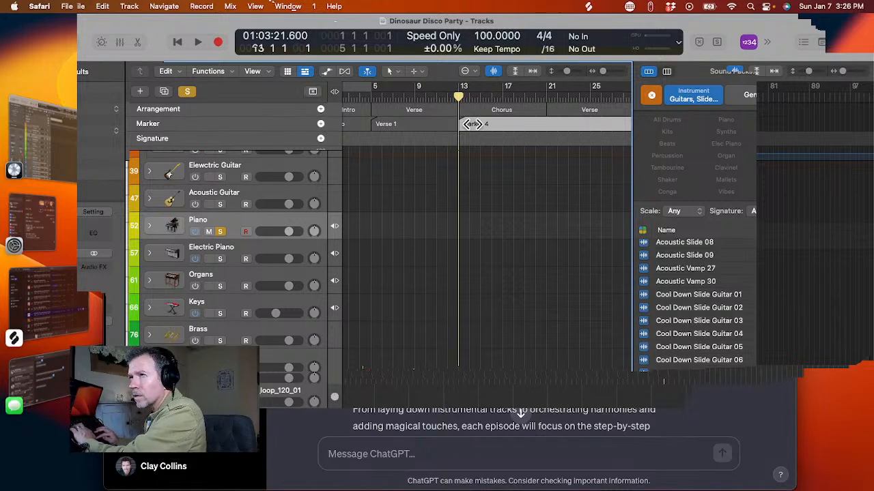
pyautogui.doubleClick(473, 124)
pyautogui.write('Chorus')
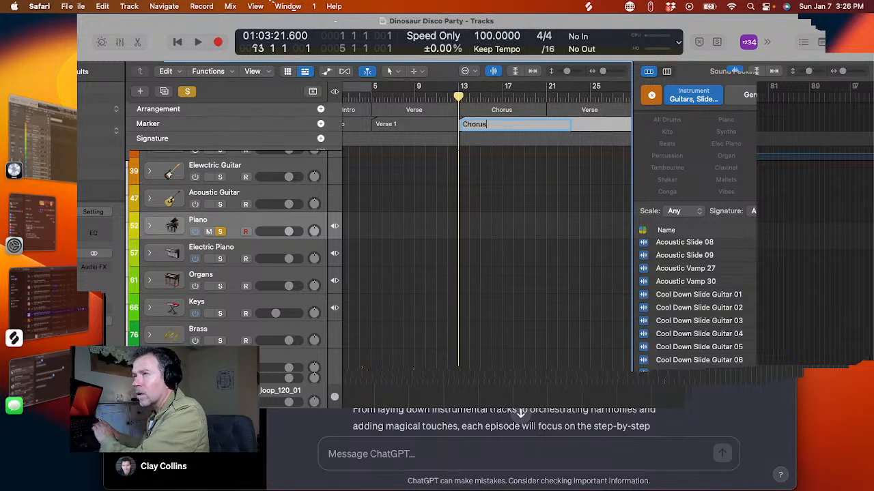
pyautogui.press('Return')
# - Advance the playhead eight bars to bar 21 and create a marker at the start of the second Verse section
pyautogui.press('.')
pyautogui.press('.')
pyautogui.press('.')
pyautogui.press('.')
pyautogui.press('.')
pyautogui.press('.')
pyautogui.press('.')
pyautogui.press('.')
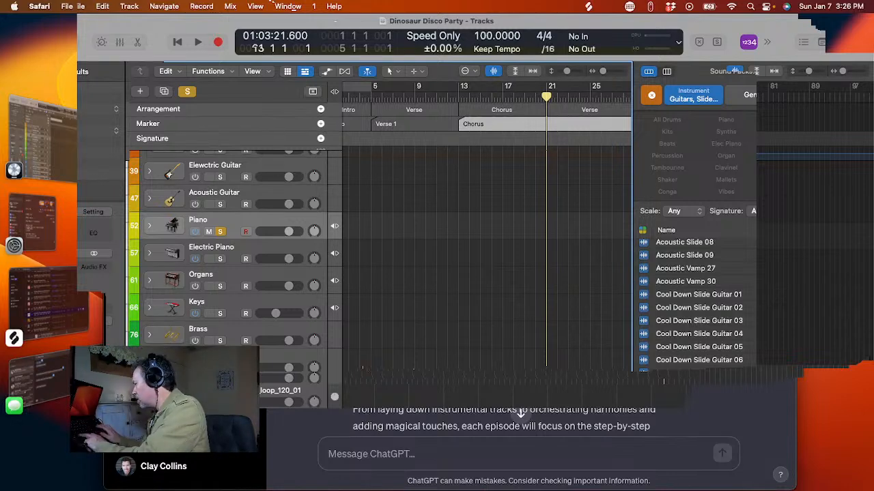
pyautogui.hotkey('alt', "'")
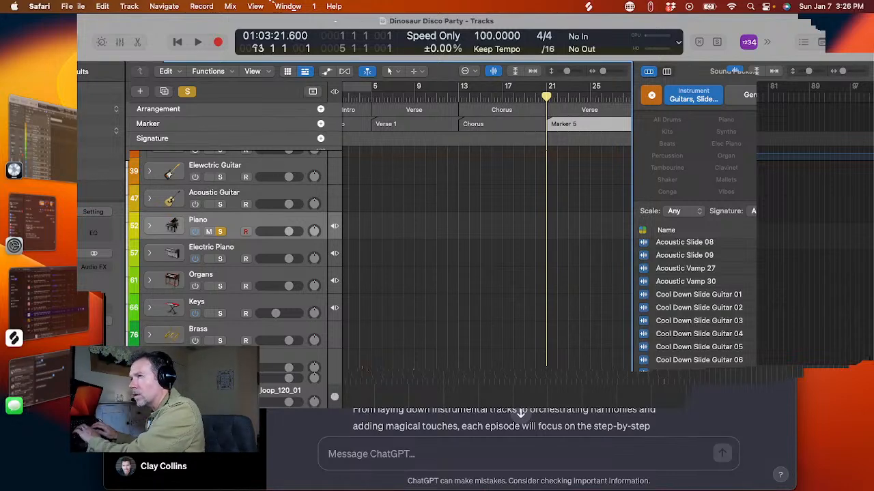
pyautogui.press('e')
pyautogui.press('r')
pyautogui.press('s')
pyautogui.press('e')
pyautogui.press('space')
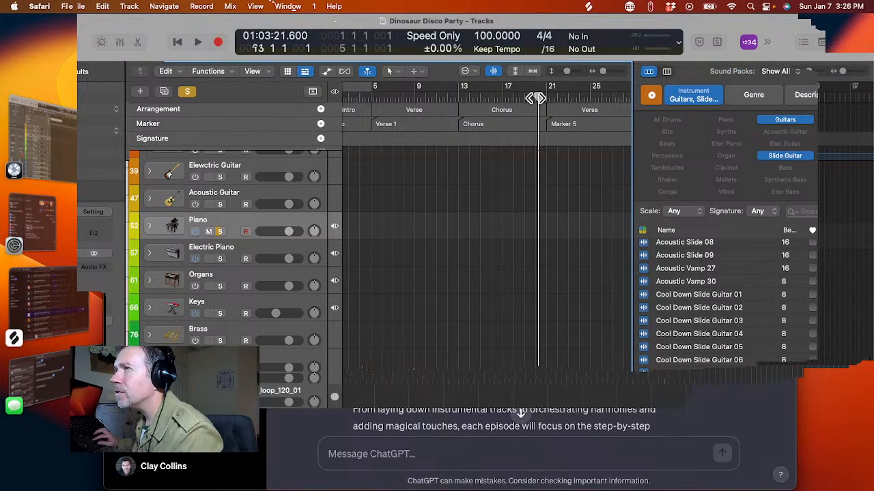
pyautogui.moveTo(536, 98); pyautogui.dragTo(541, 98)
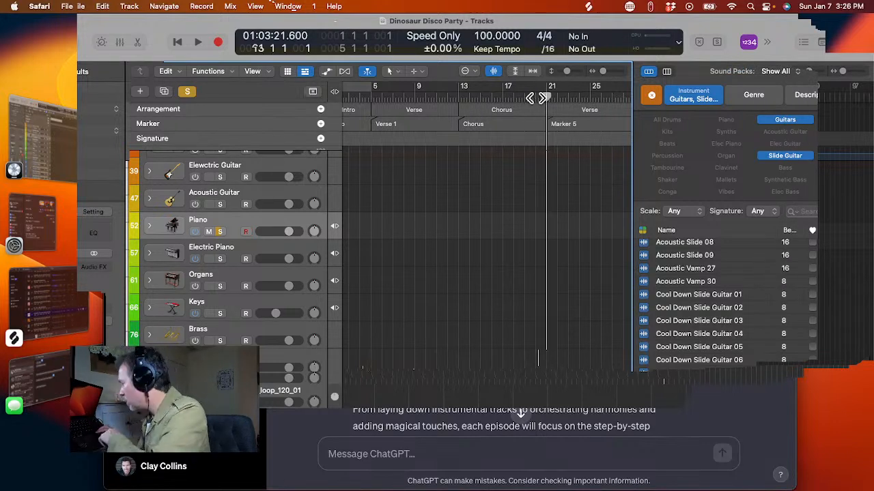
# - Rename the marker at bar 21 to Verse 2
pyautogui.doubleClick(556, 124)
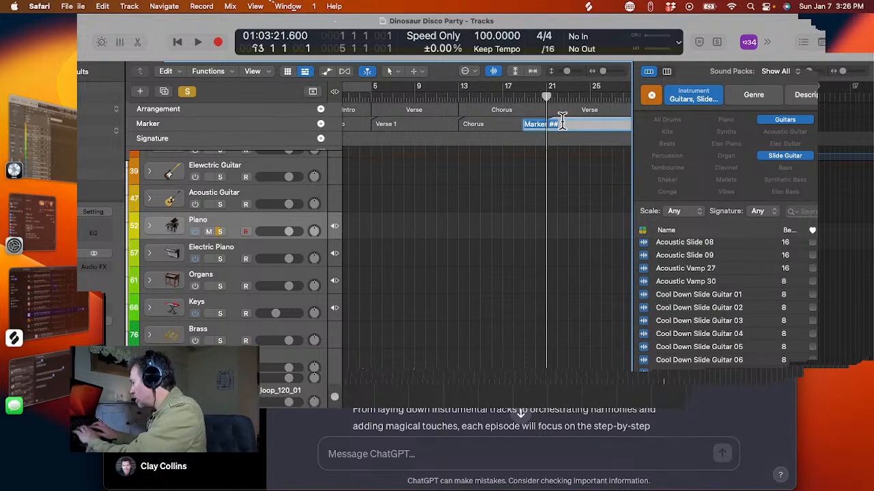
pyautogui.write('Verse 2')
pyautogui.press('Return')
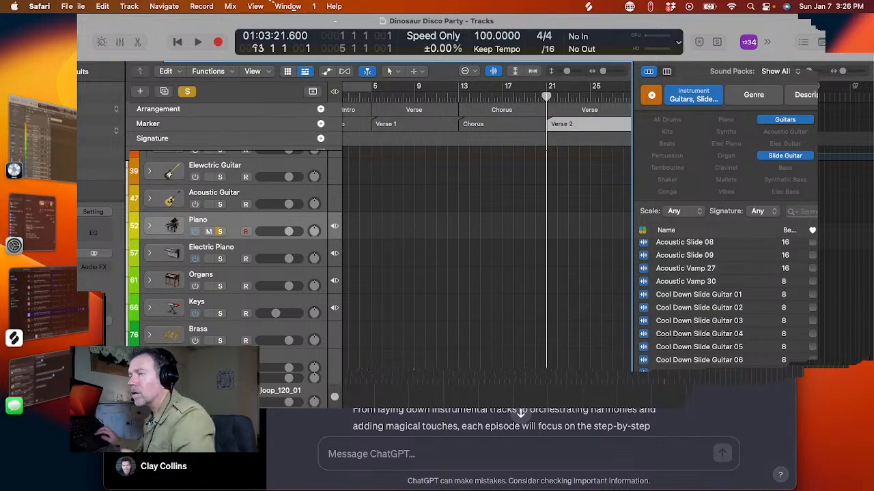
# - Advance the playhead eight bars to bar 29, create a marker there, and name it Chorus
pyautogui.hscroll(5, 488, 226)
pyautogui.press('.')
pyautogui.press('.')
pyautogui.press('.')
pyautogui.press('.')
pyautogui.press('.')
pyautogui.press('.')
pyautogui.press('.')
pyautogui.press('.')
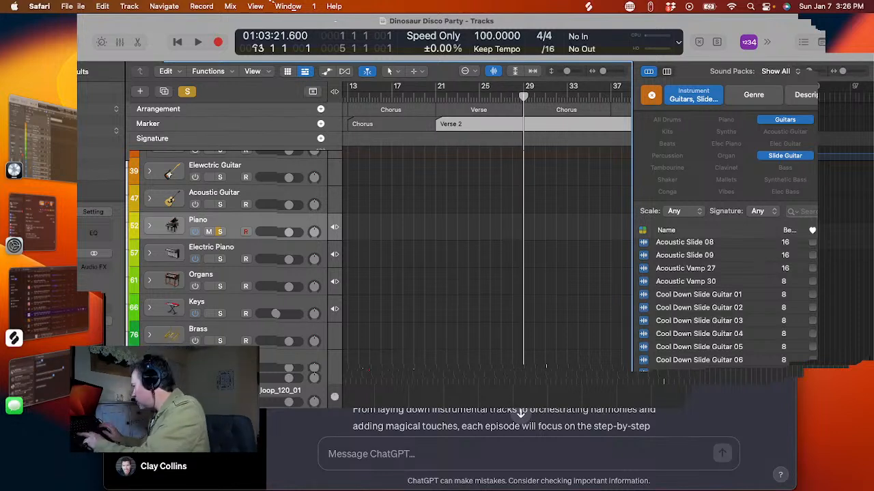
pyautogui.hotkey('alt', "'")
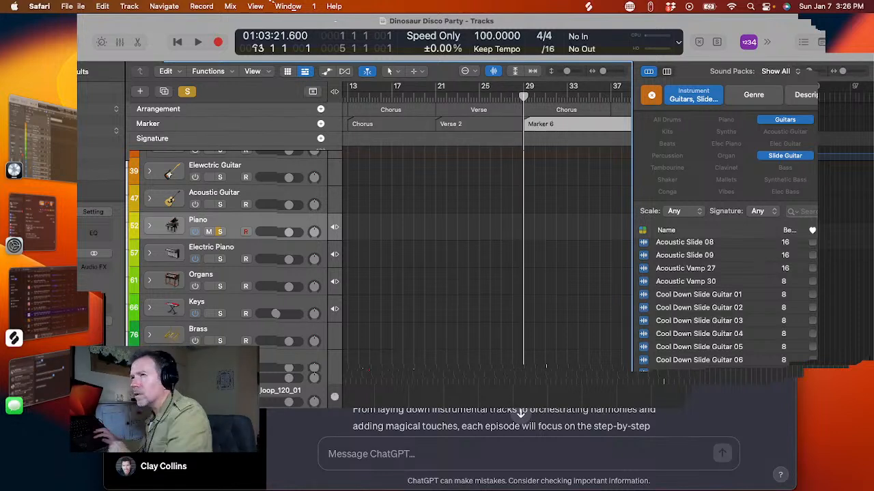
pyautogui.doubleClick(543, 125)
pyautogui.write('Chorus')
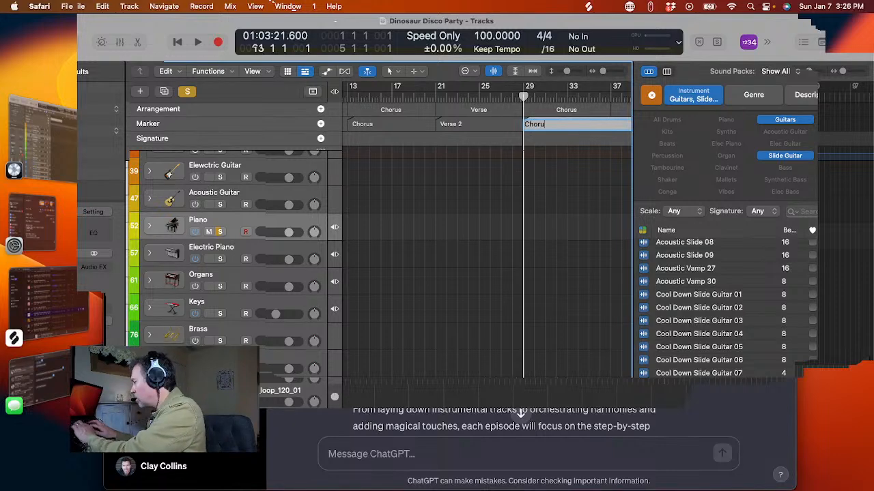
pyautogui.press('Return')
# - Advance the playhead eight bars to bar 37 and create a marker at the start of the Bridge section
pyautogui.hscroll(3, 523, 372)
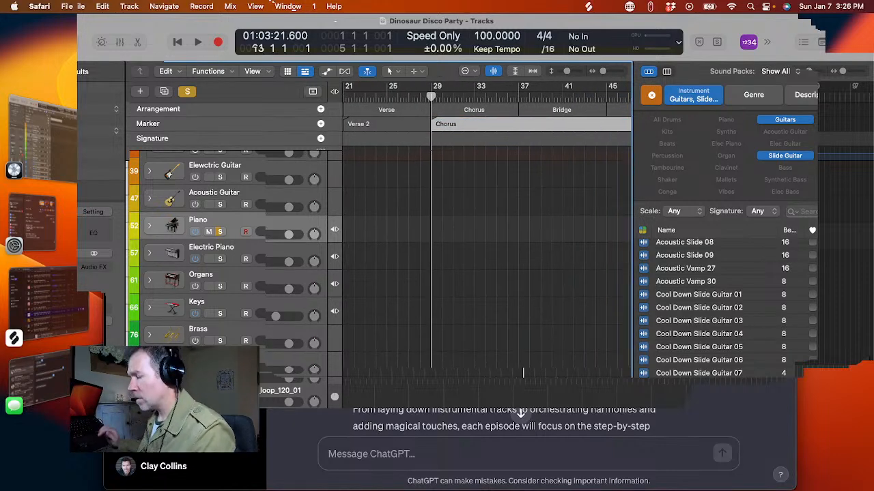
pyautogui.press('.')
pyautogui.press('.')
pyautogui.press('.')
pyautogui.press('.')
pyautogui.press('.')
pyautogui.press('.')
pyautogui.press('.')
pyautogui.press('.')
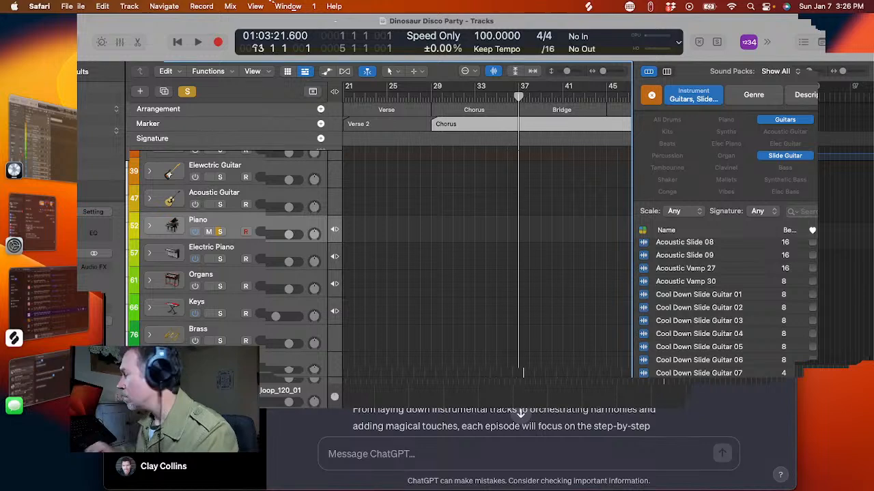
pyautogui.hotkey('alt', "'")
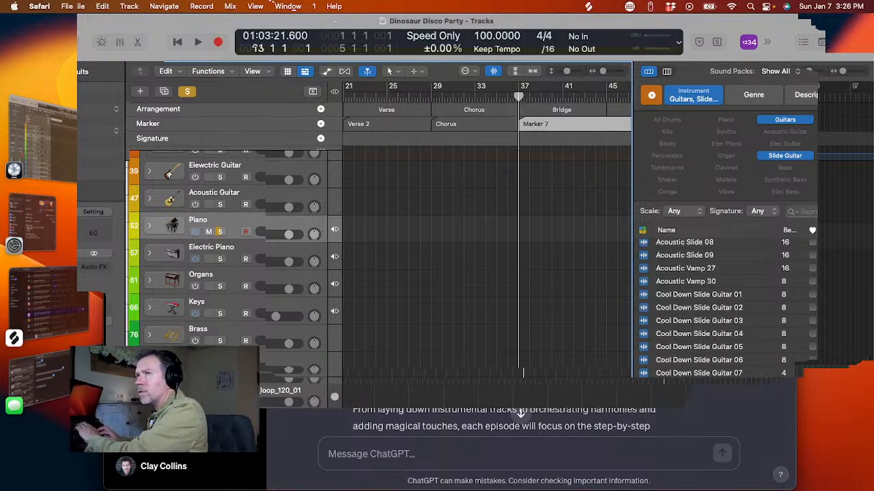
# - Rename the marker at bar 37 to Bridge
pyautogui.doubleClick(533, 124)
pyautogui.write('Br')
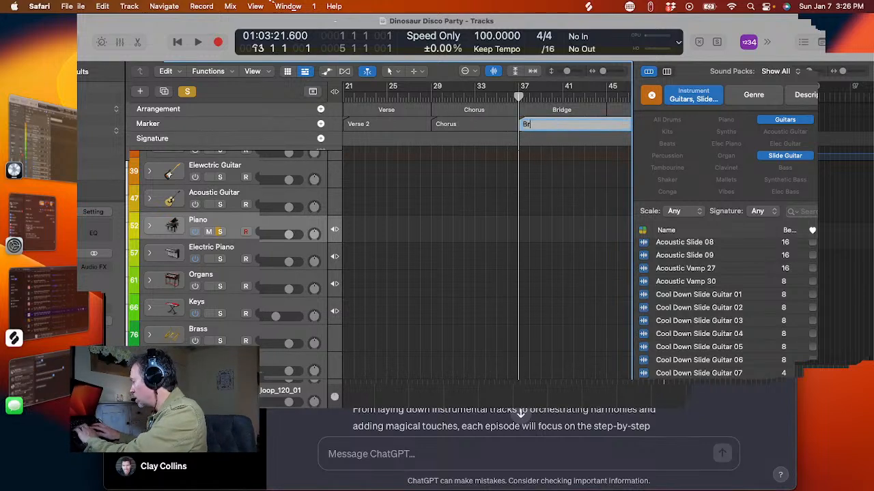
pyautogui.write('idge')
pyautogui.press('Return')
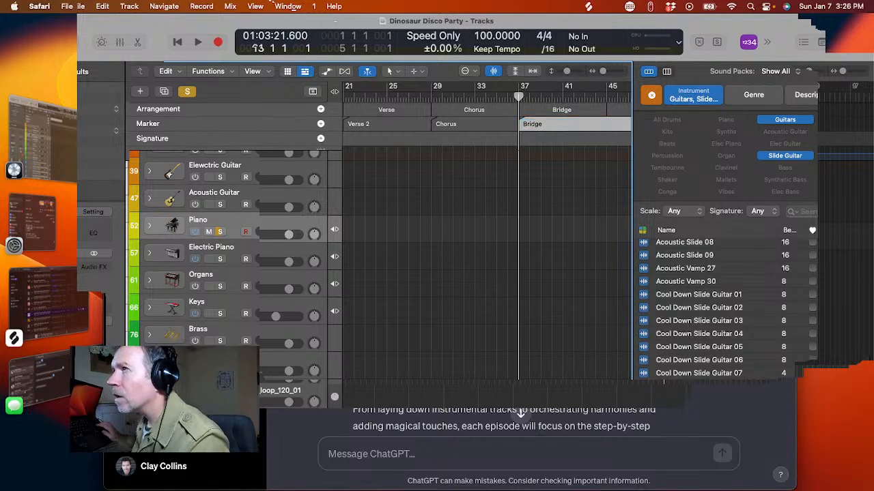
# - Move the playhead to bar 45, create a marker at the start of the last Chorus section, and name it Chorus
pyautogui.hscroll(3, 526, 101)
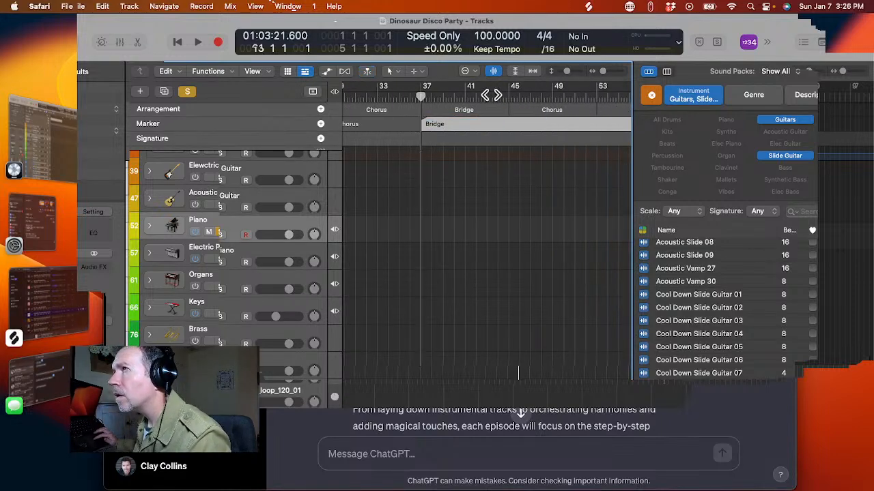
pyautogui.moveTo(491, 97); pyautogui.dragTo(509, 132)
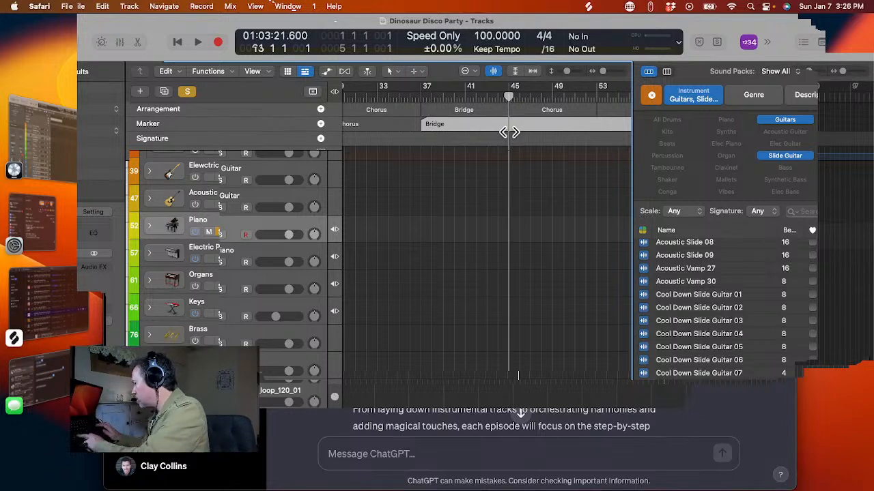
pyautogui.hotkey('alt', "'")
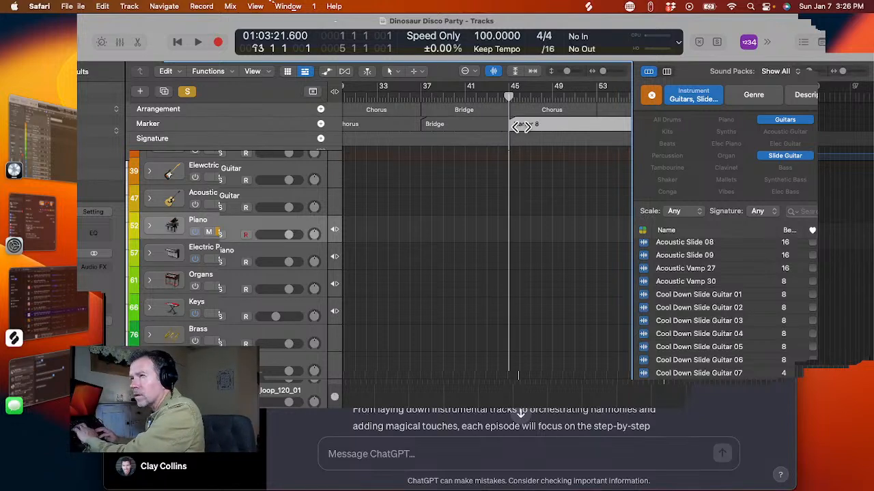
pyautogui.doubleClick(523, 125)
pyautogui.write('Chorus')
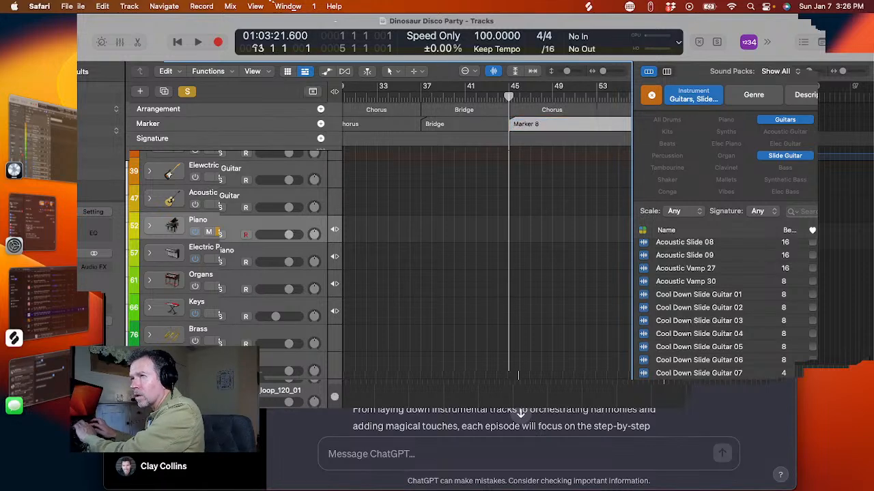
pyautogui.press('Return')
# - Advance the playhead eight bars to bar 53 and create a marker at the start of the Outro section
pyautogui.hscroll(5, 517, 375)
pyautogui.press('.')
pyautogui.press('.')
pyautogui.press('.')
pyautogui.press('.')
pyautogui.press('.')
pyautogui.press('.')
pyautogui.press('.')
pyautogui.press('.')
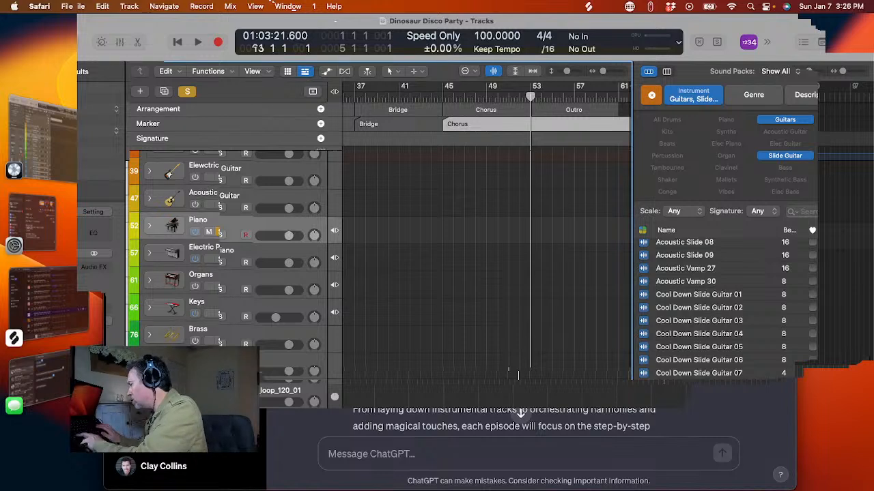
pyautogui.hotkey('alt', "'")
# - Rename the marker at bar 53 to Outro
pyautogui.doubleClick(548, 124)
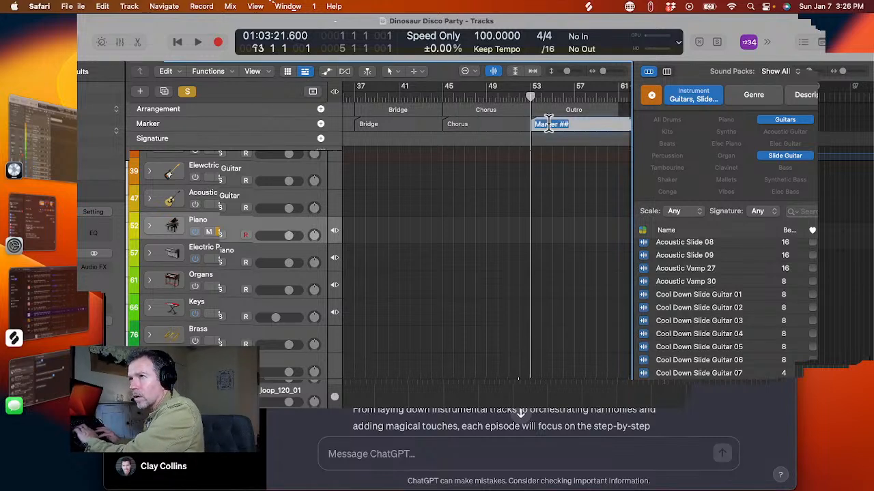
pyautogui.write('Outro')
pyautogui.press('Return')
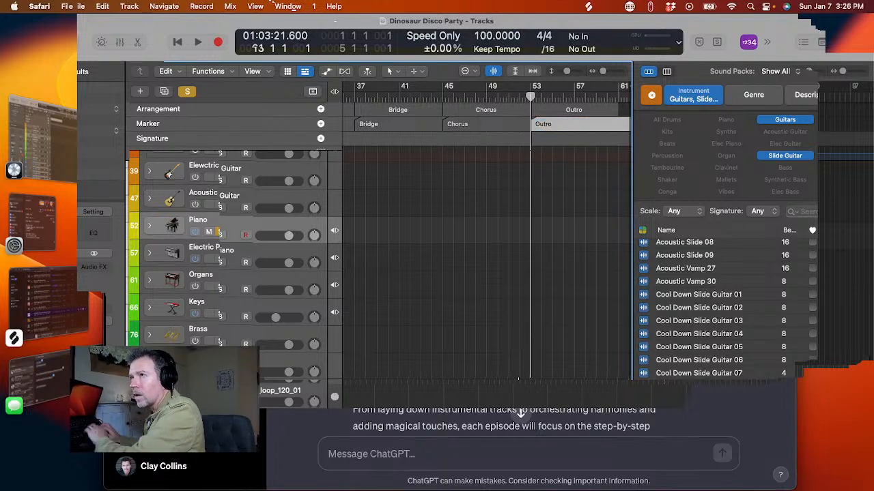
# - Advance the playhead to bar 61, where the Outro section finishes, create a marker there, and name it End
pyautogui.press('.')
pyautogui.press('.')
pyautogui.press('.')
pyautogui.press('.')
pyautogui.press('.')
pyautogui.press('.')
pyautogui.press('.')
pyautogui.press('.')
pyautogui.press('.')
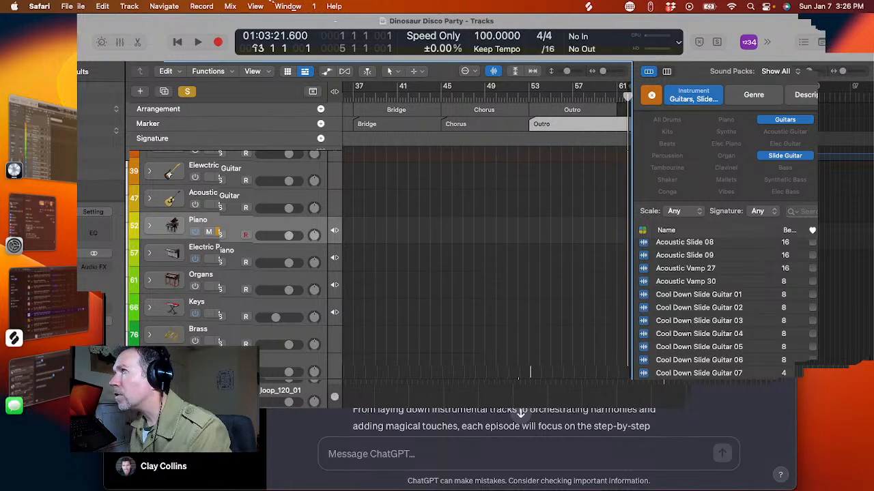
pyautogui.press(',')
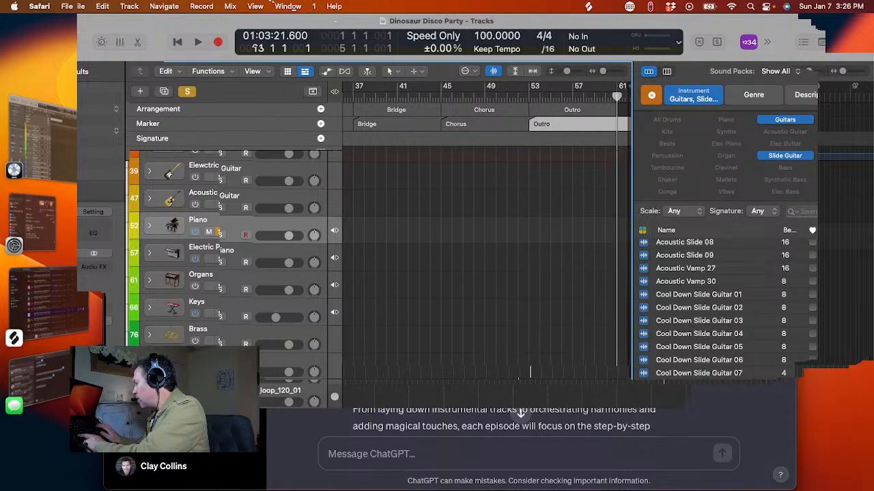
pyautogui.hotkey('alt', "'")
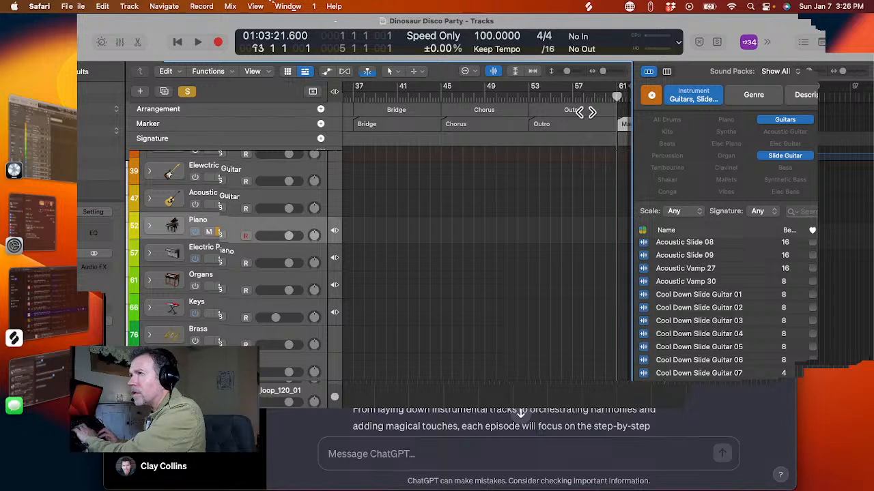
pyautogui.doubleClick(623, 123)
pyautogui.write('En')
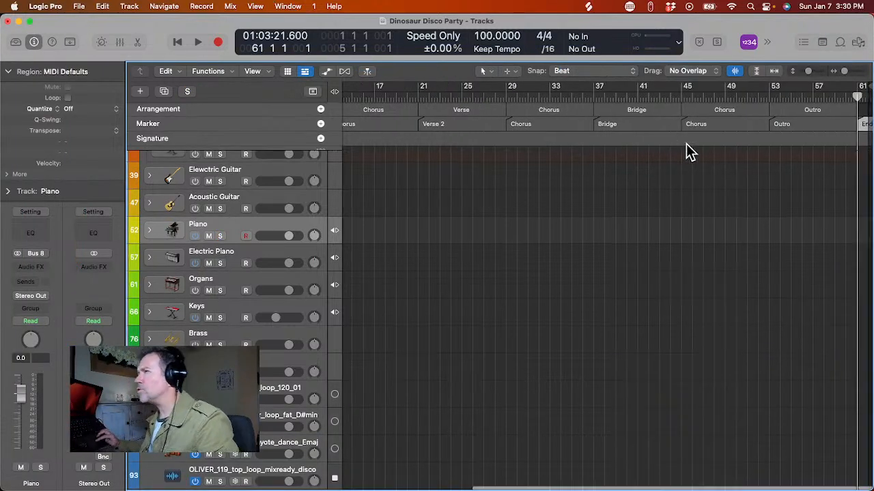
# - Show the Live Loops grid alongside the Tracks area and look through the loop cells on all tracks
pyautogui.hscroll(-10, 686, 148)
pyautogui.scroll(2, 686, 149)
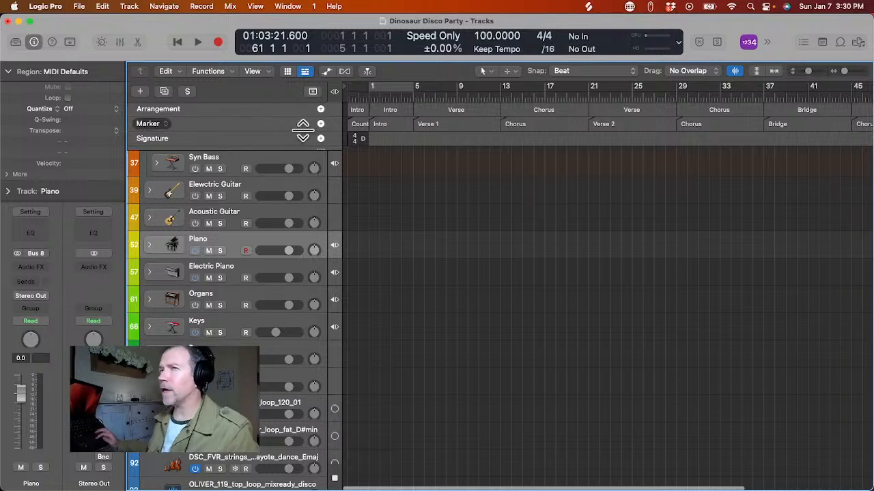
pyautogui.click(287, 71)
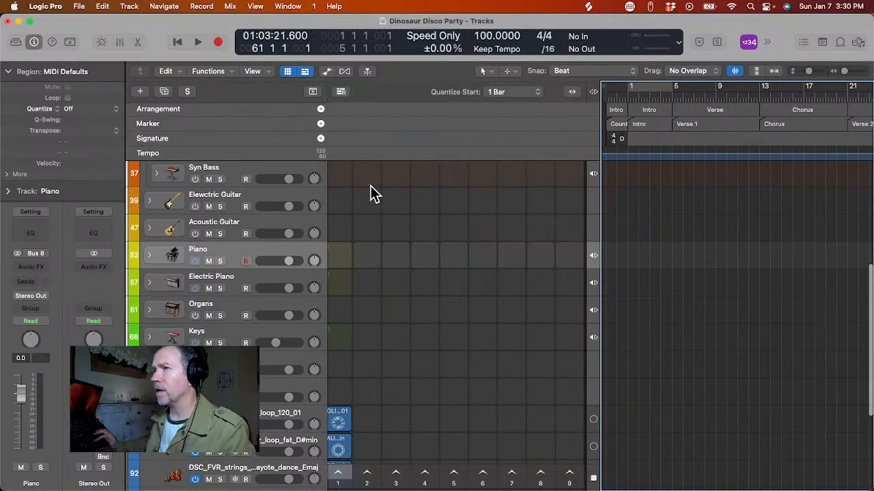
pyautogui.scroll(-6, 392, 267)
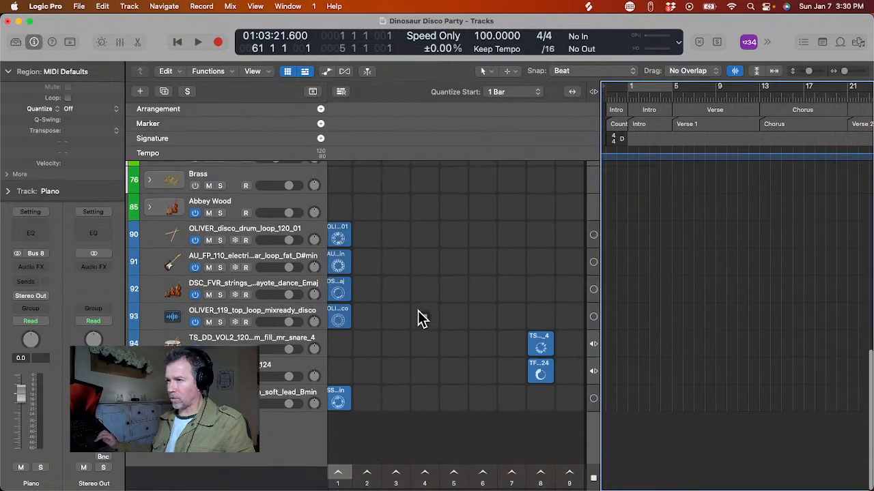
pyautogui.scroll(10, 419, 314)
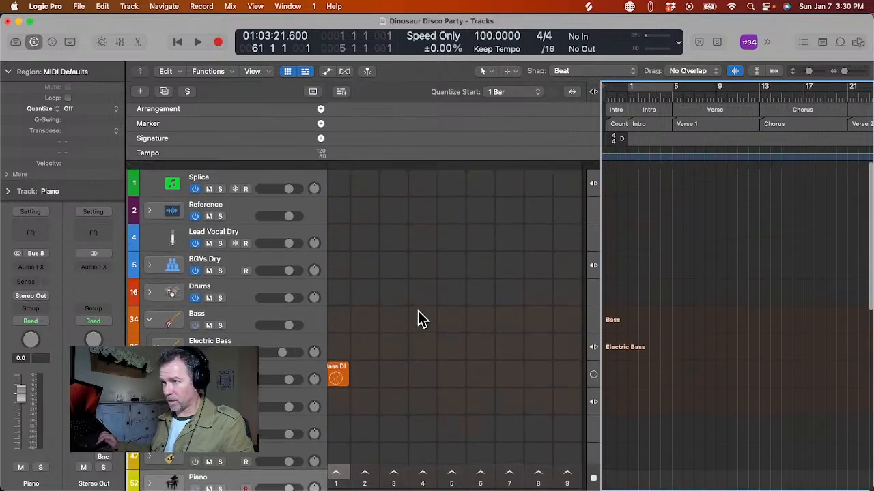
pyautogui.scroll(-10, 419, 314)
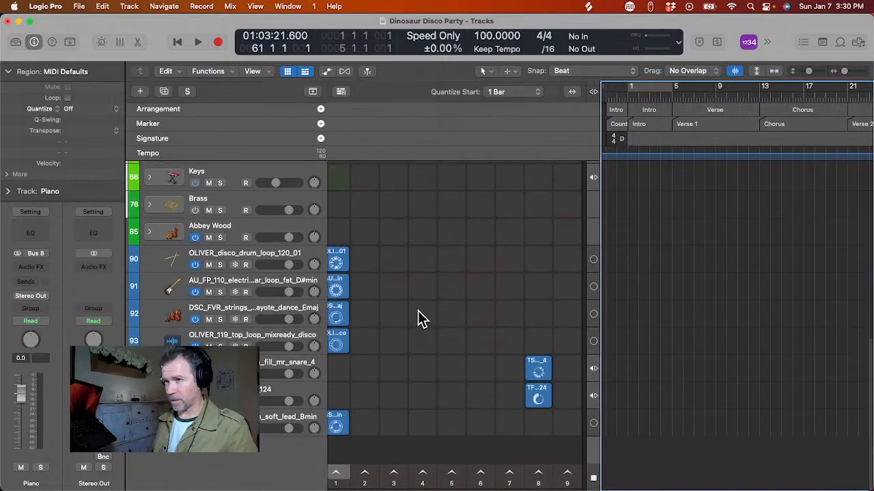